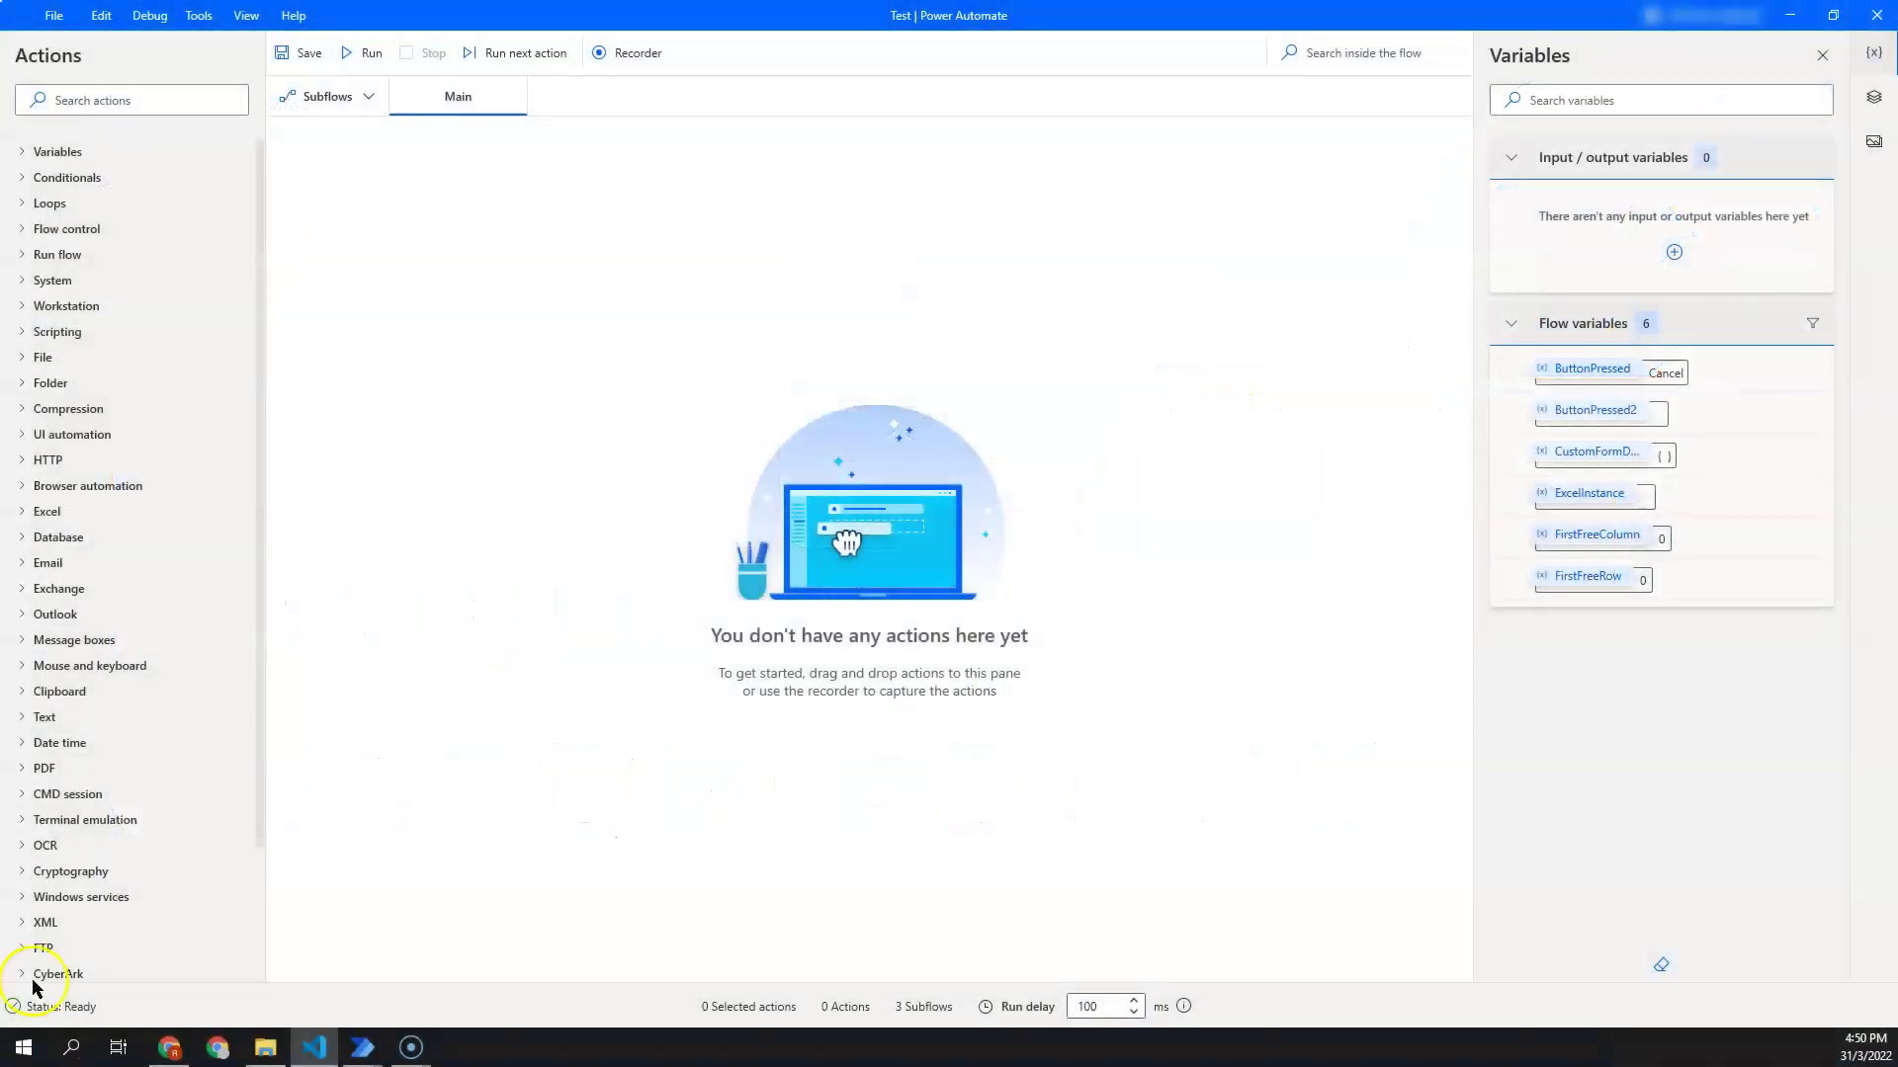
Step: Add a Display custom form (Preview) action to the Main flow and open its Custom form designer
left_click(198, 93)
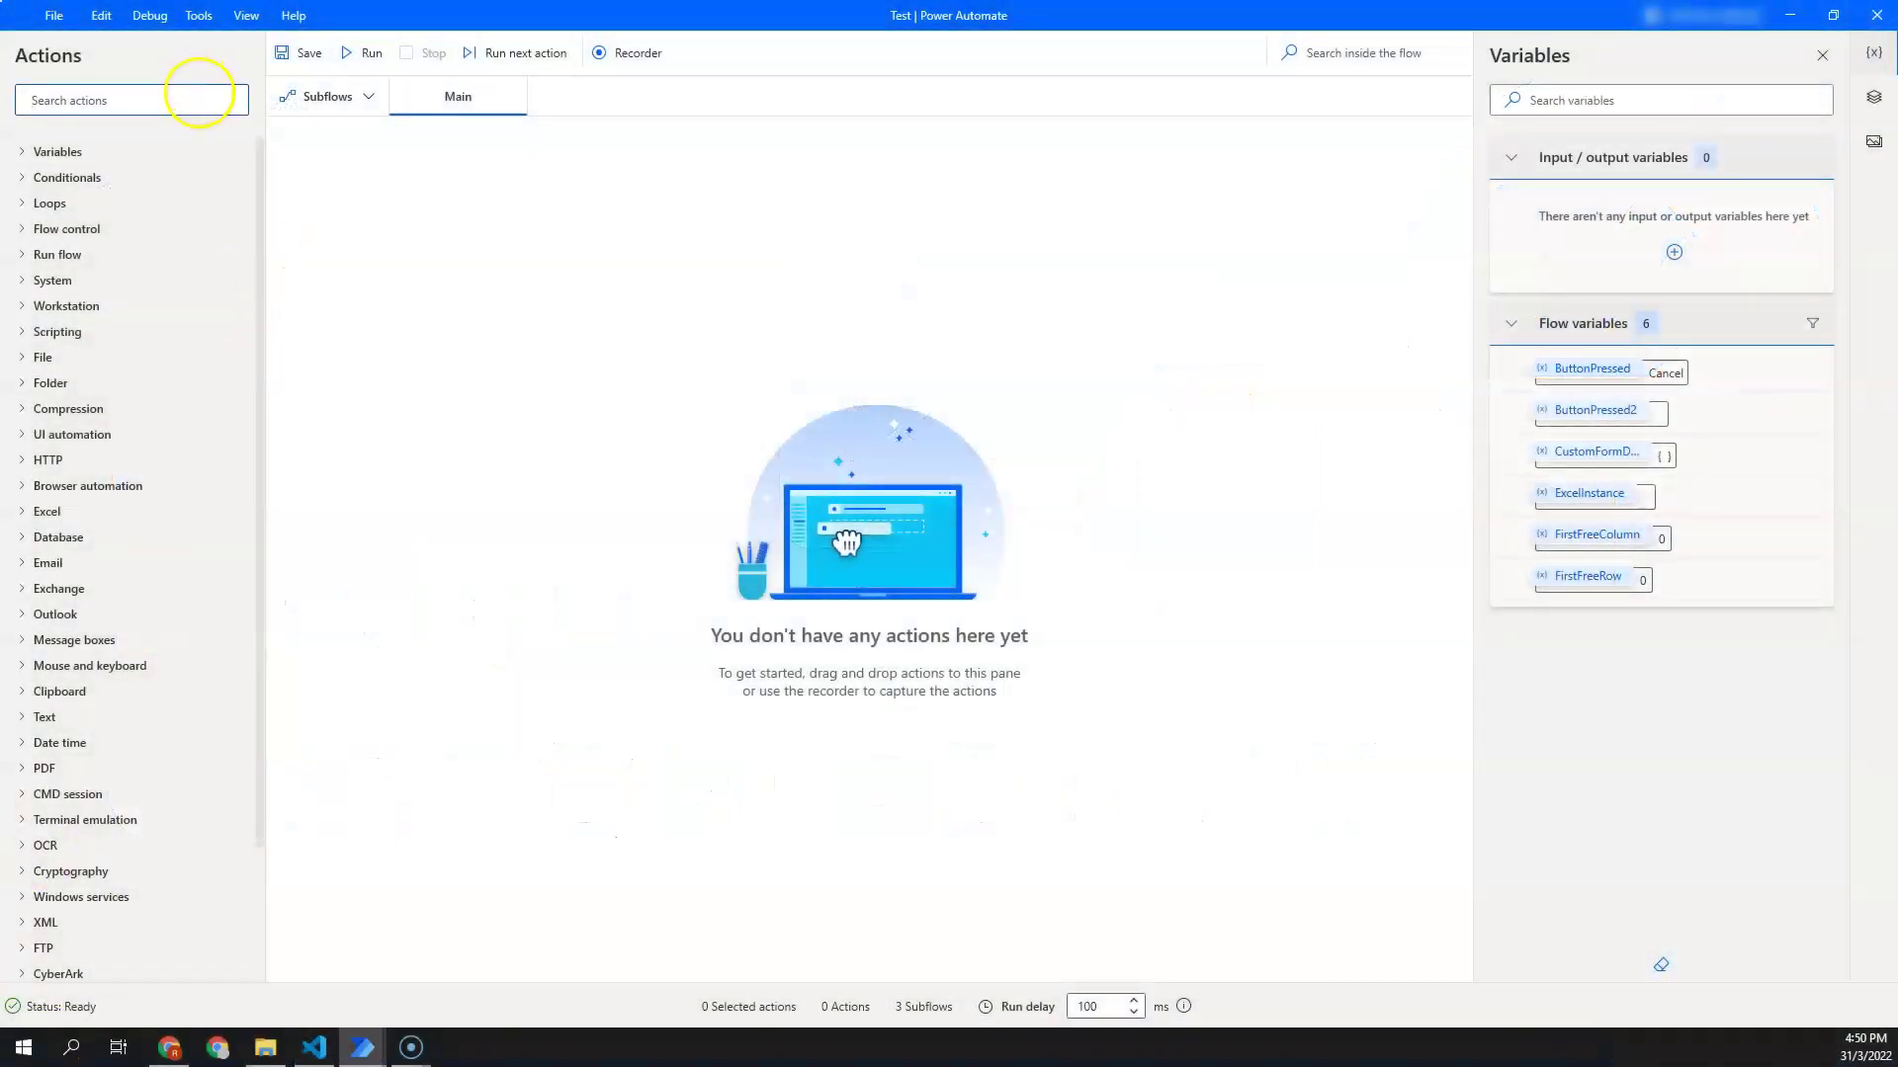
type("Display custom")
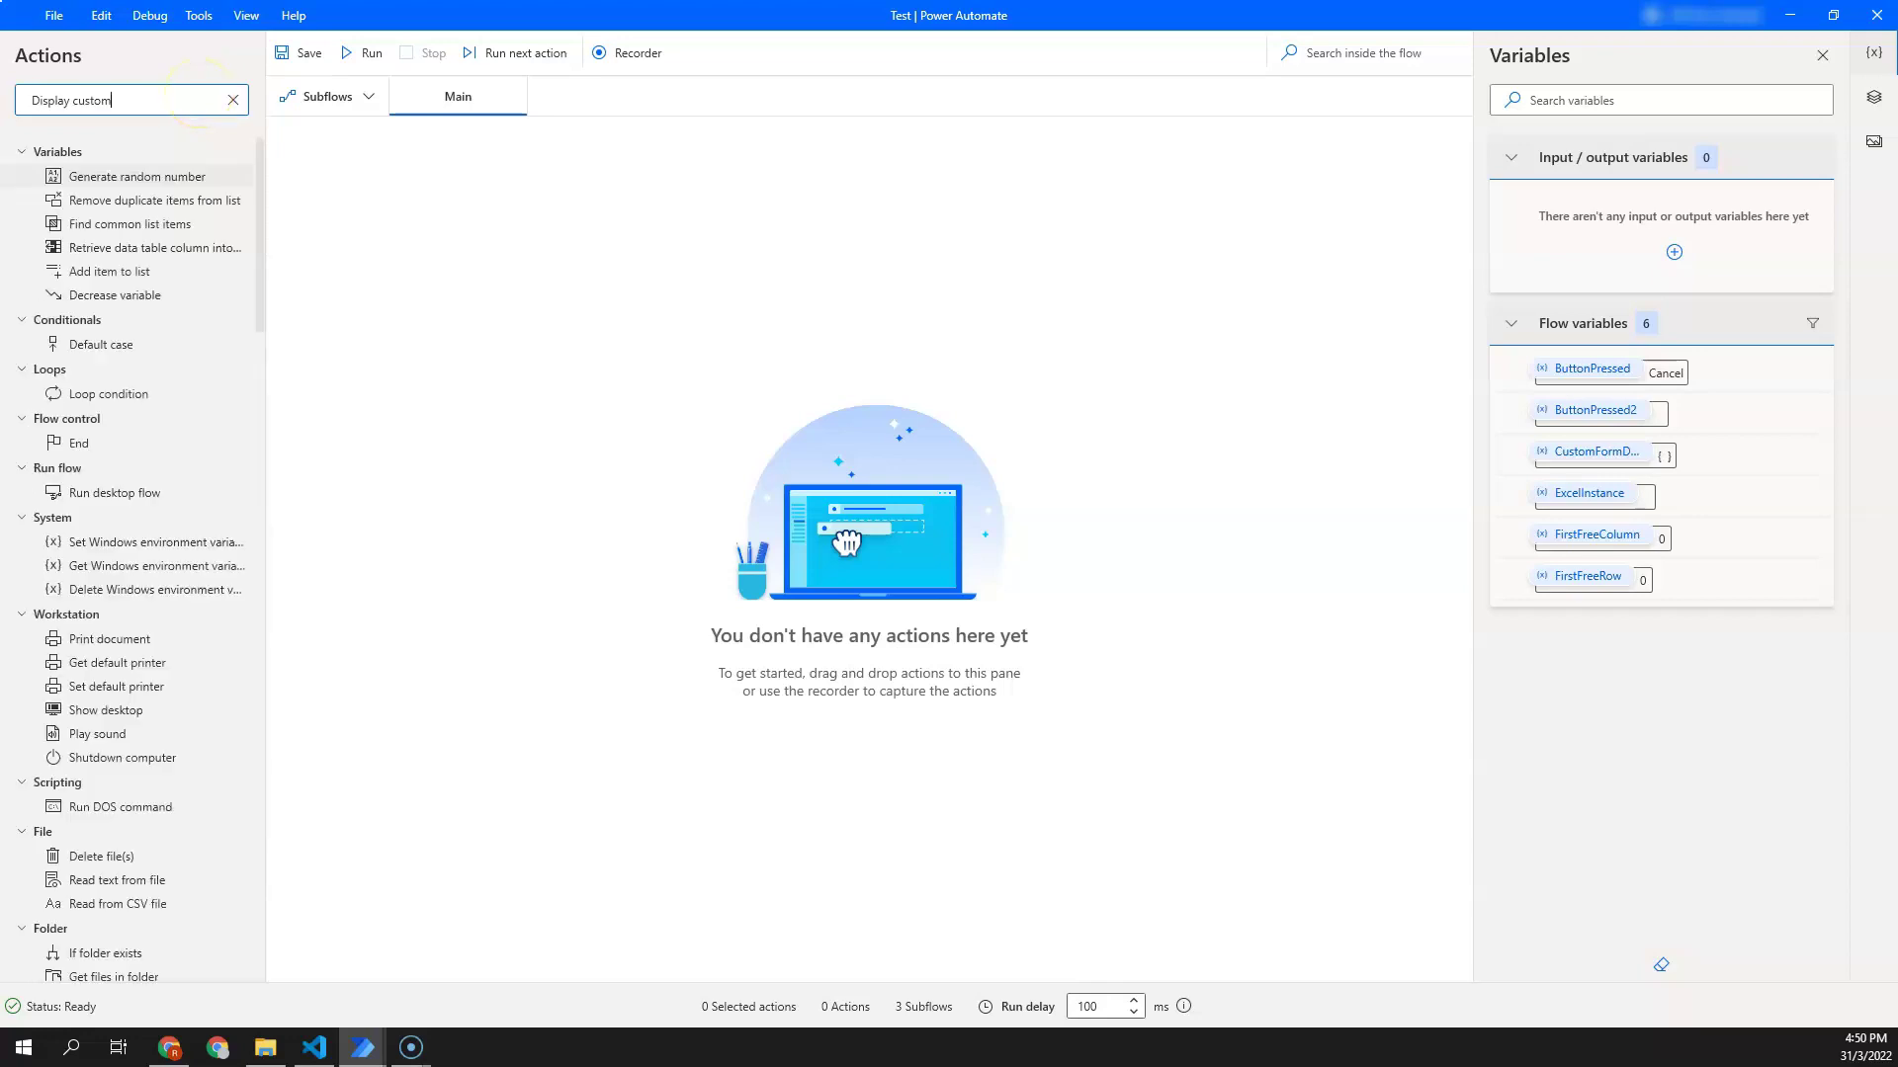
type(" form")
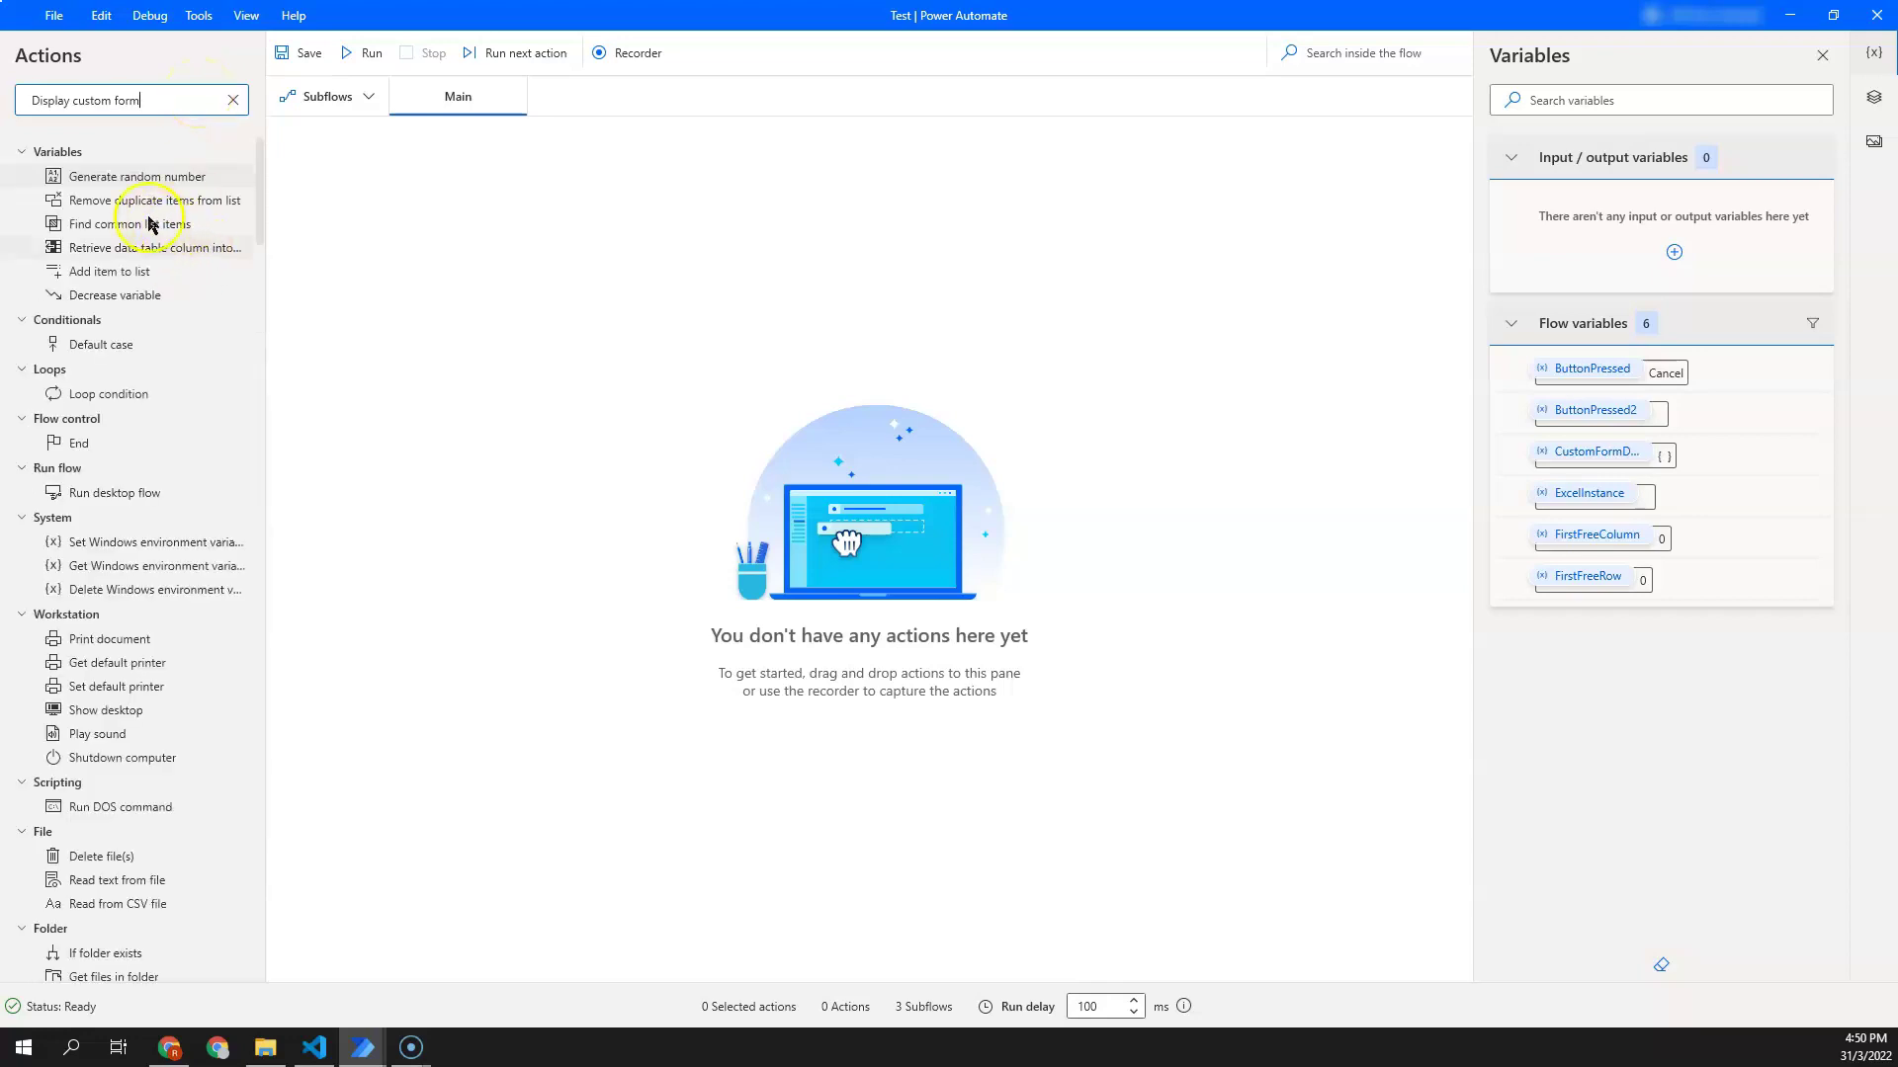
left_click_drag(124, 182, 513, 269)
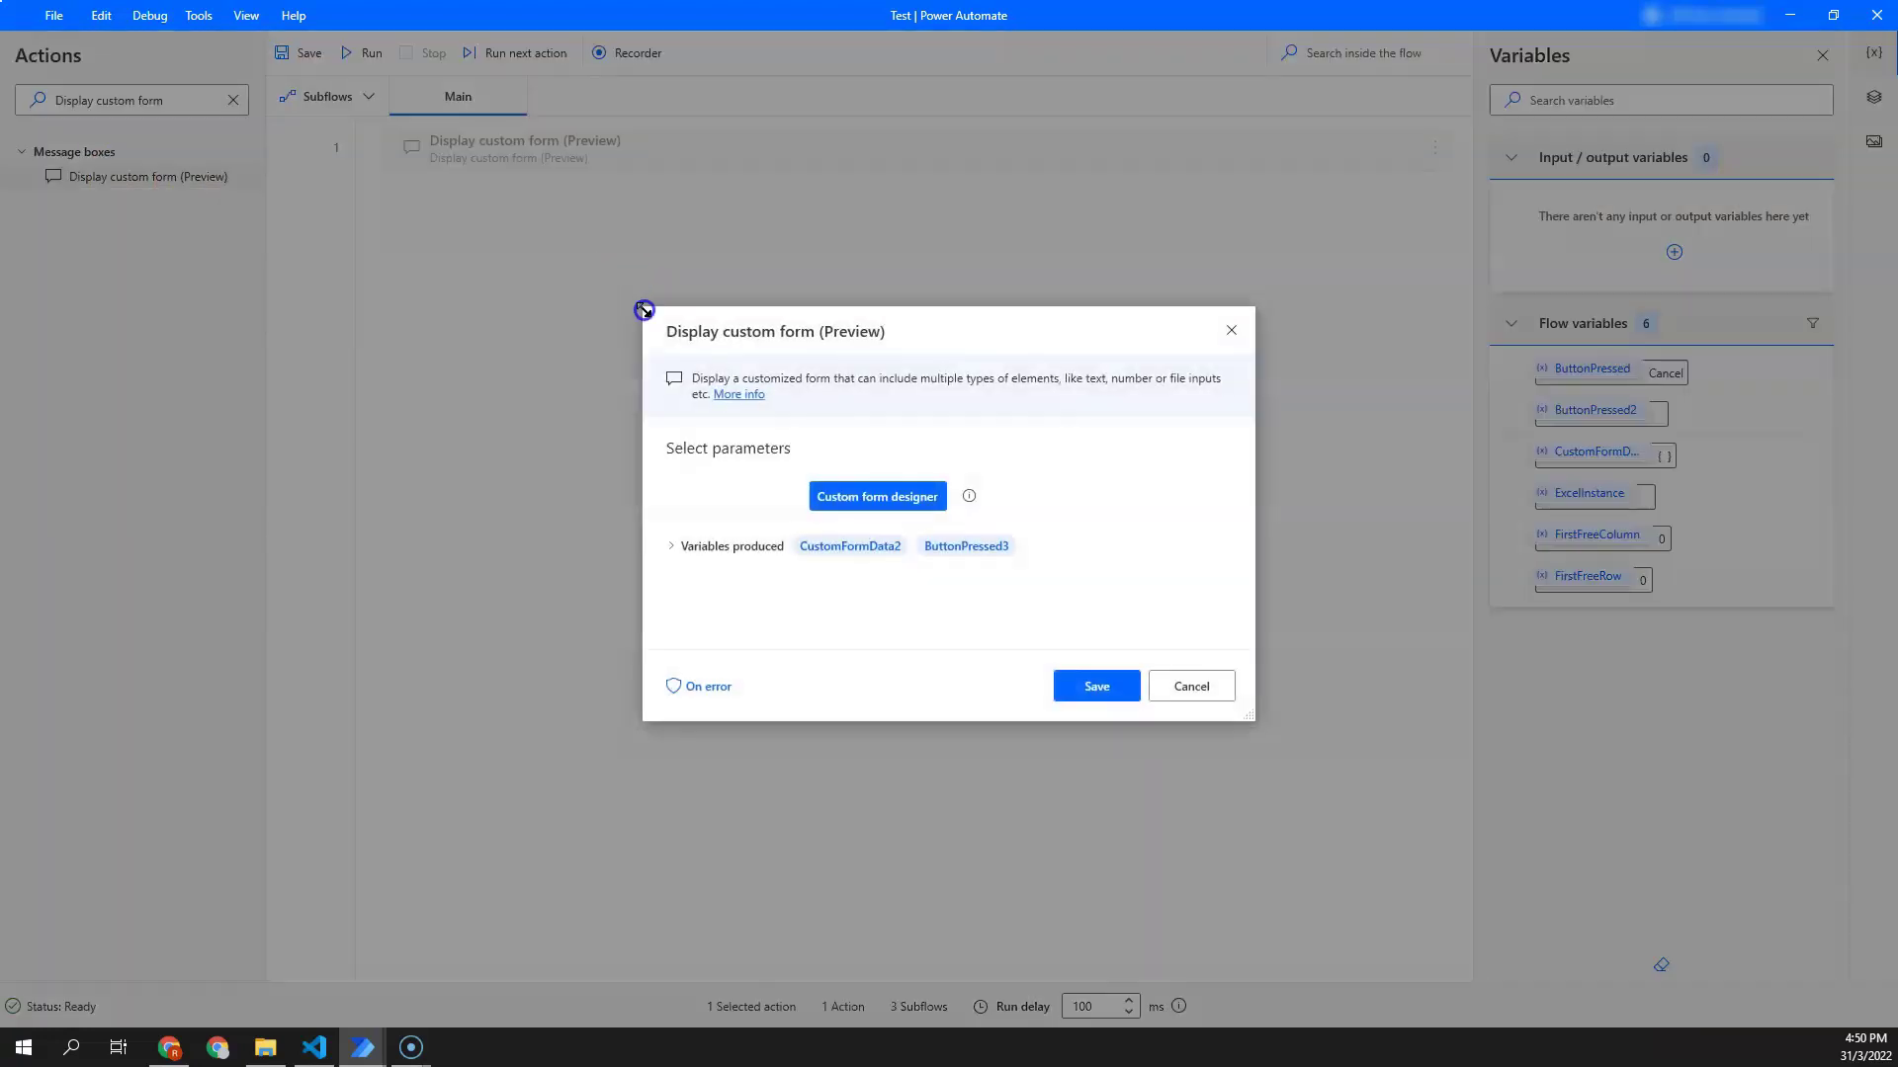
left_click(878, 497)
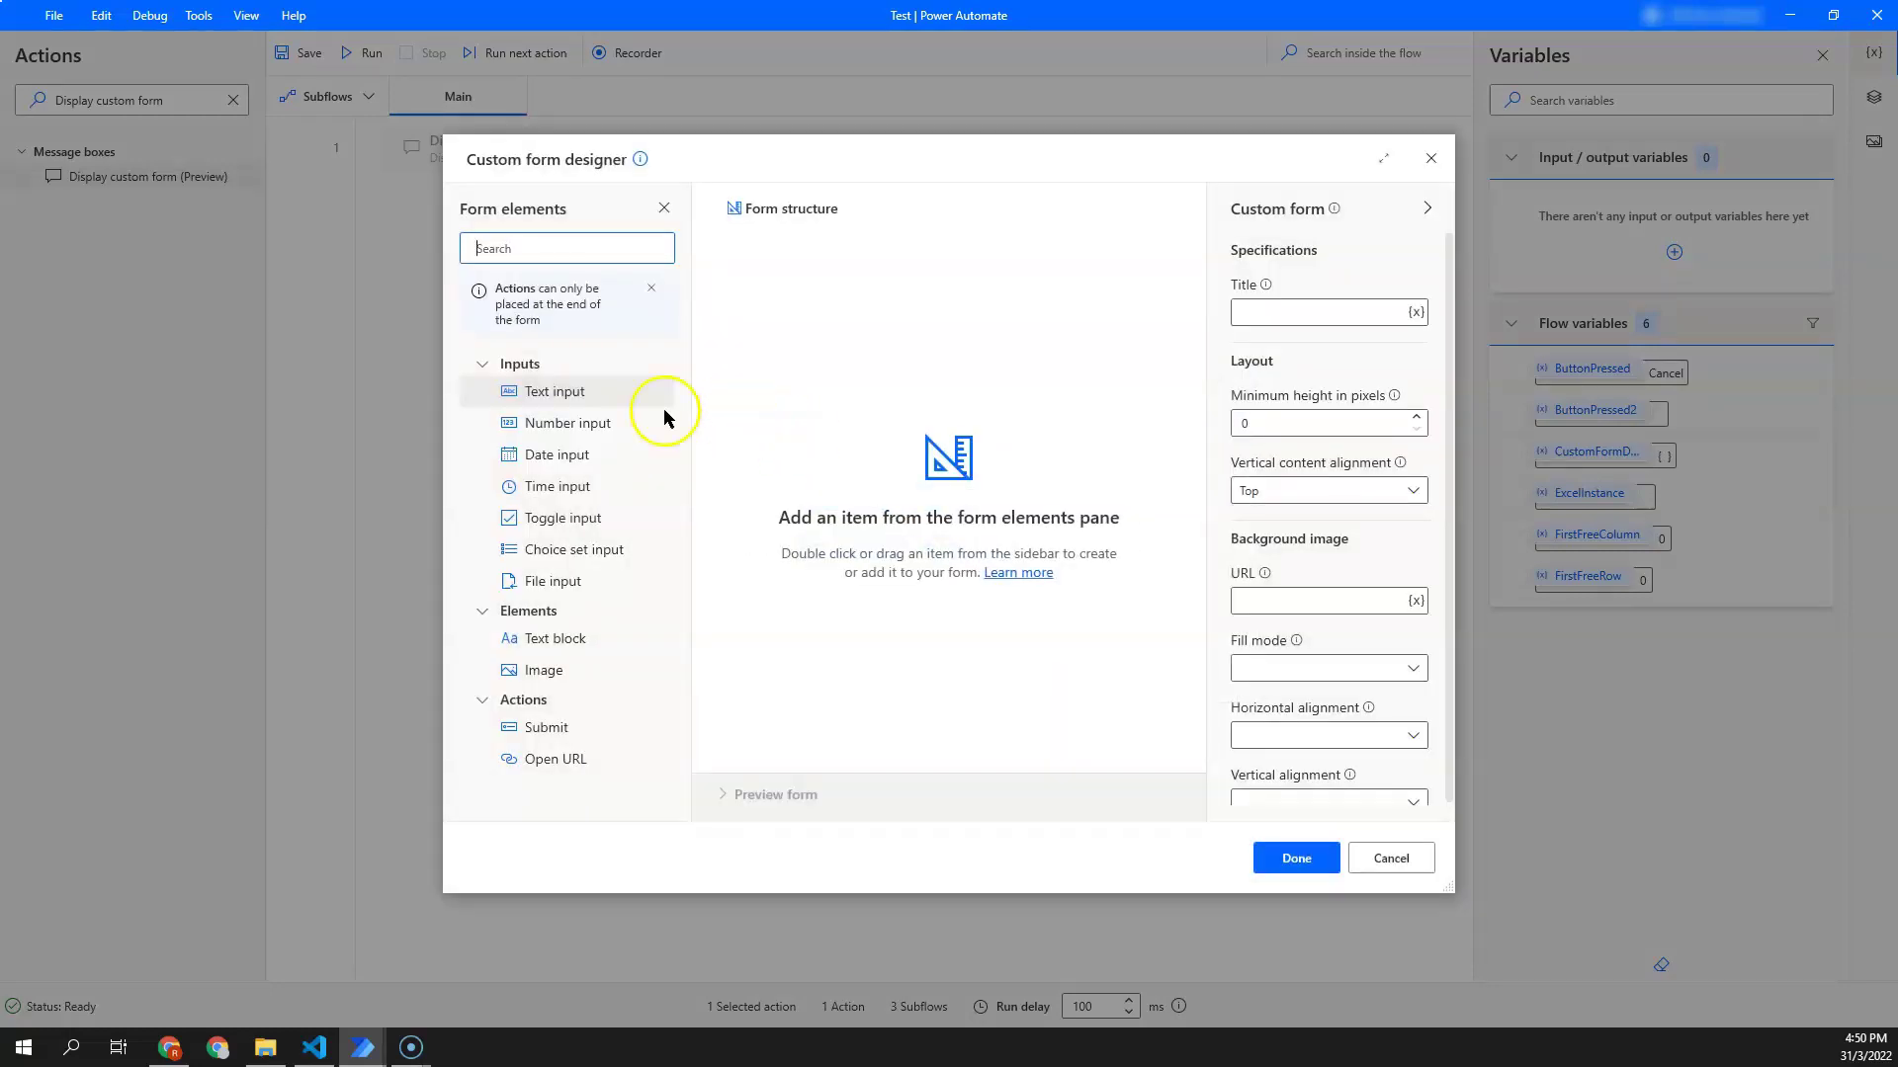
Step: Review the Form elements: Text, Number, Time, Toggle and Choice set inputs, Text block and Image
left_click(578, 401)
left_click(596, 427)
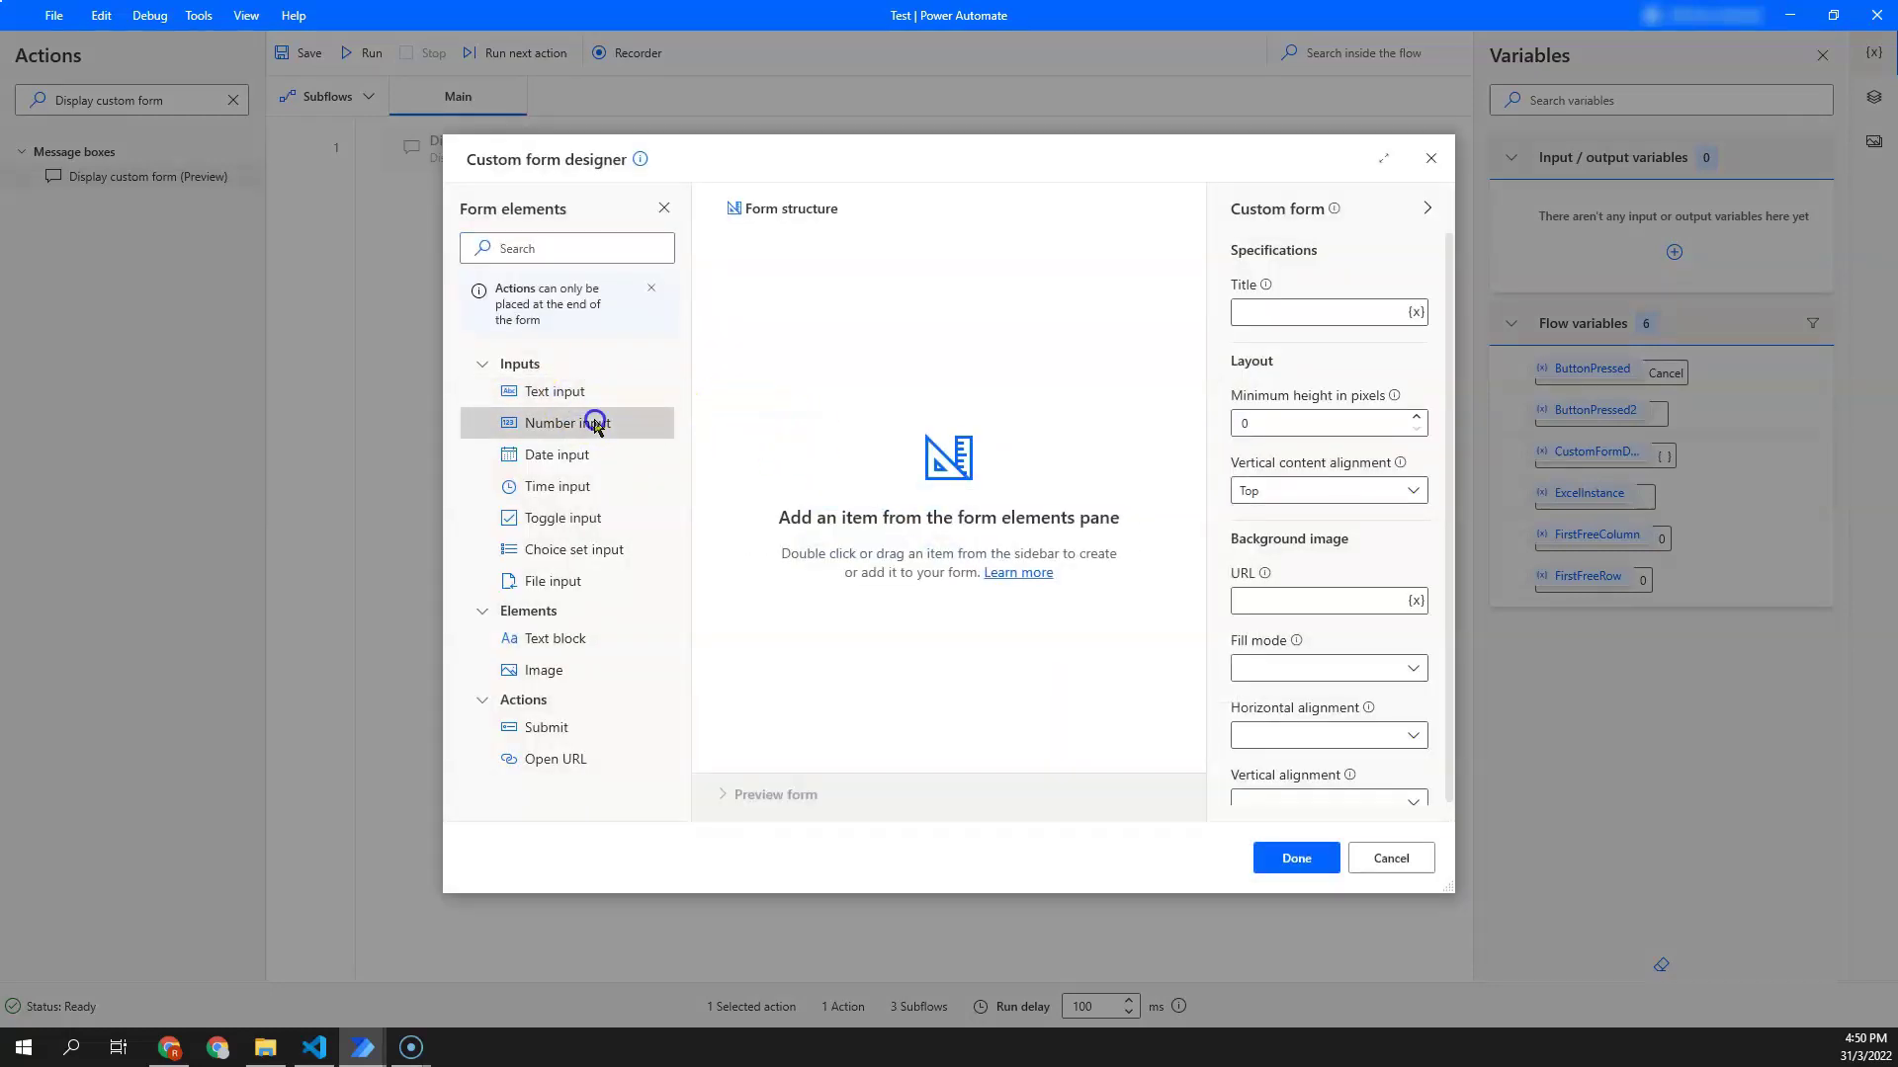
left_click(553, 473)
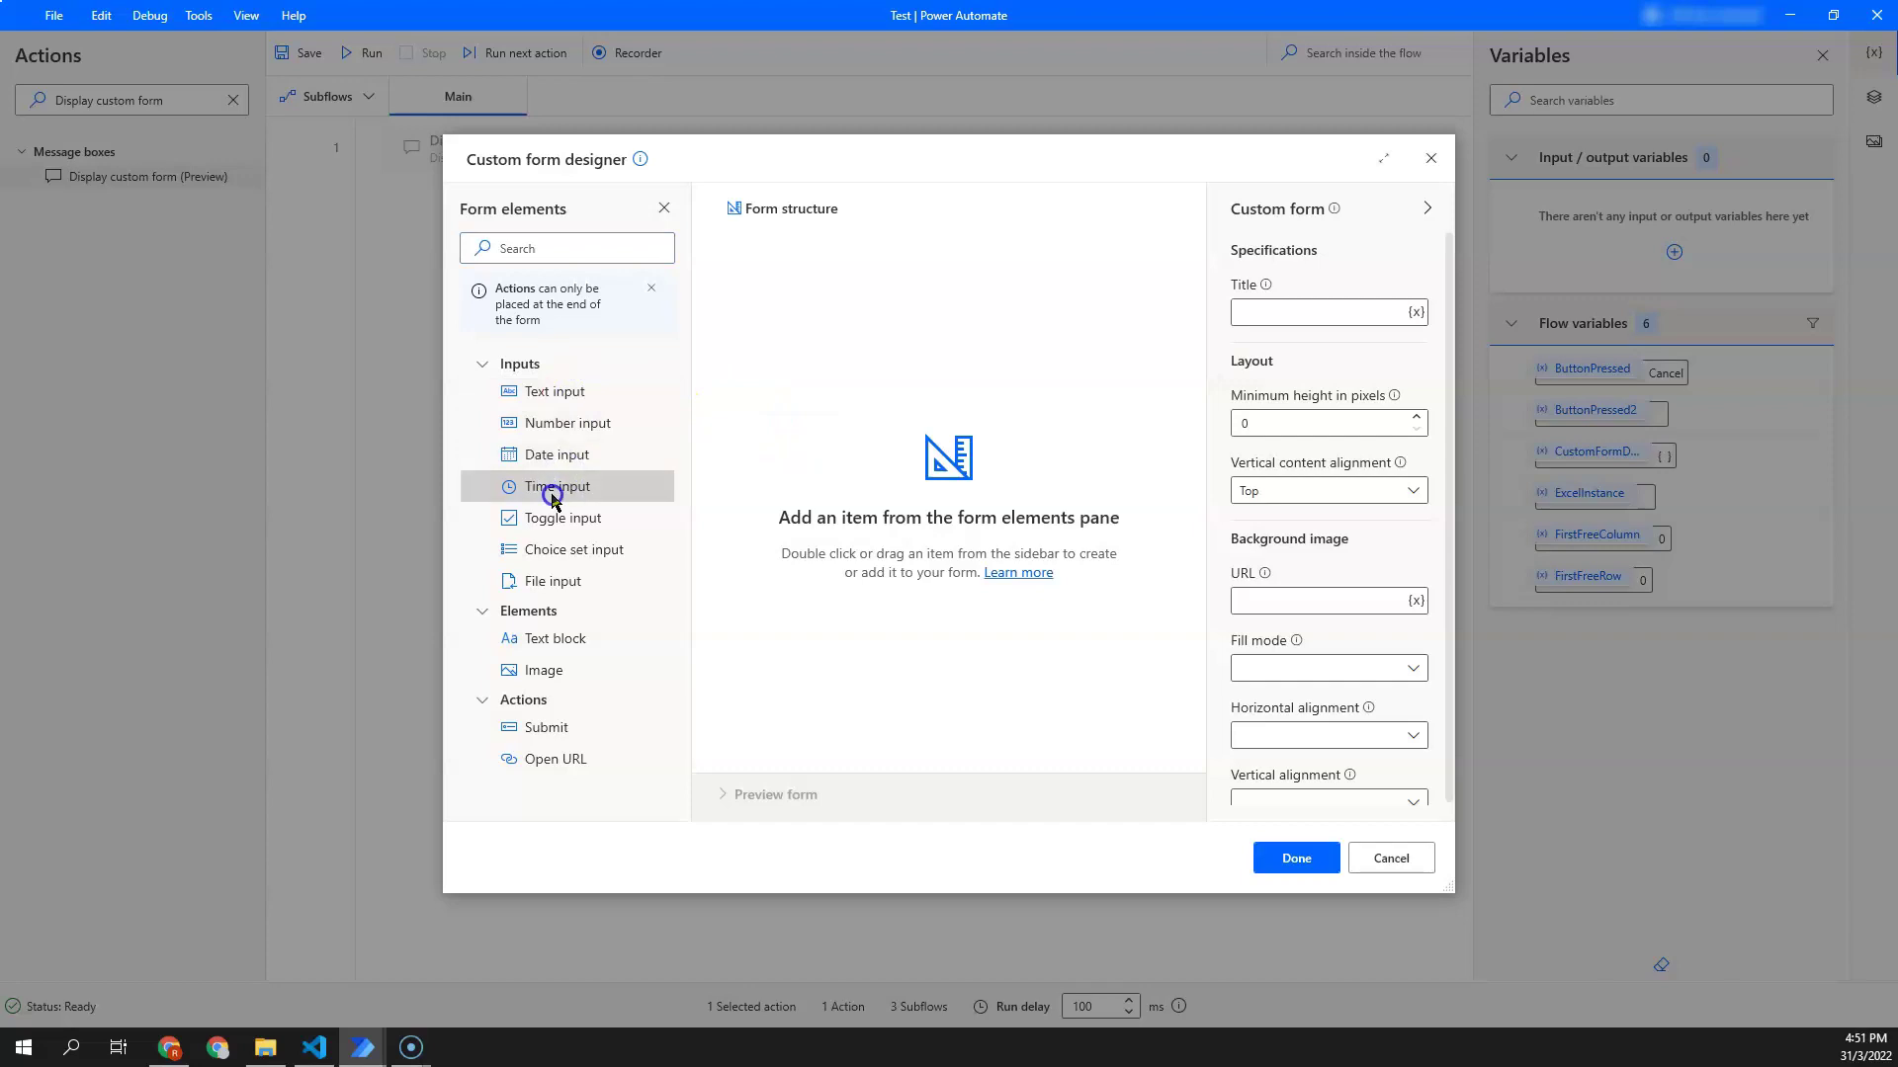
left_click(552, 495)
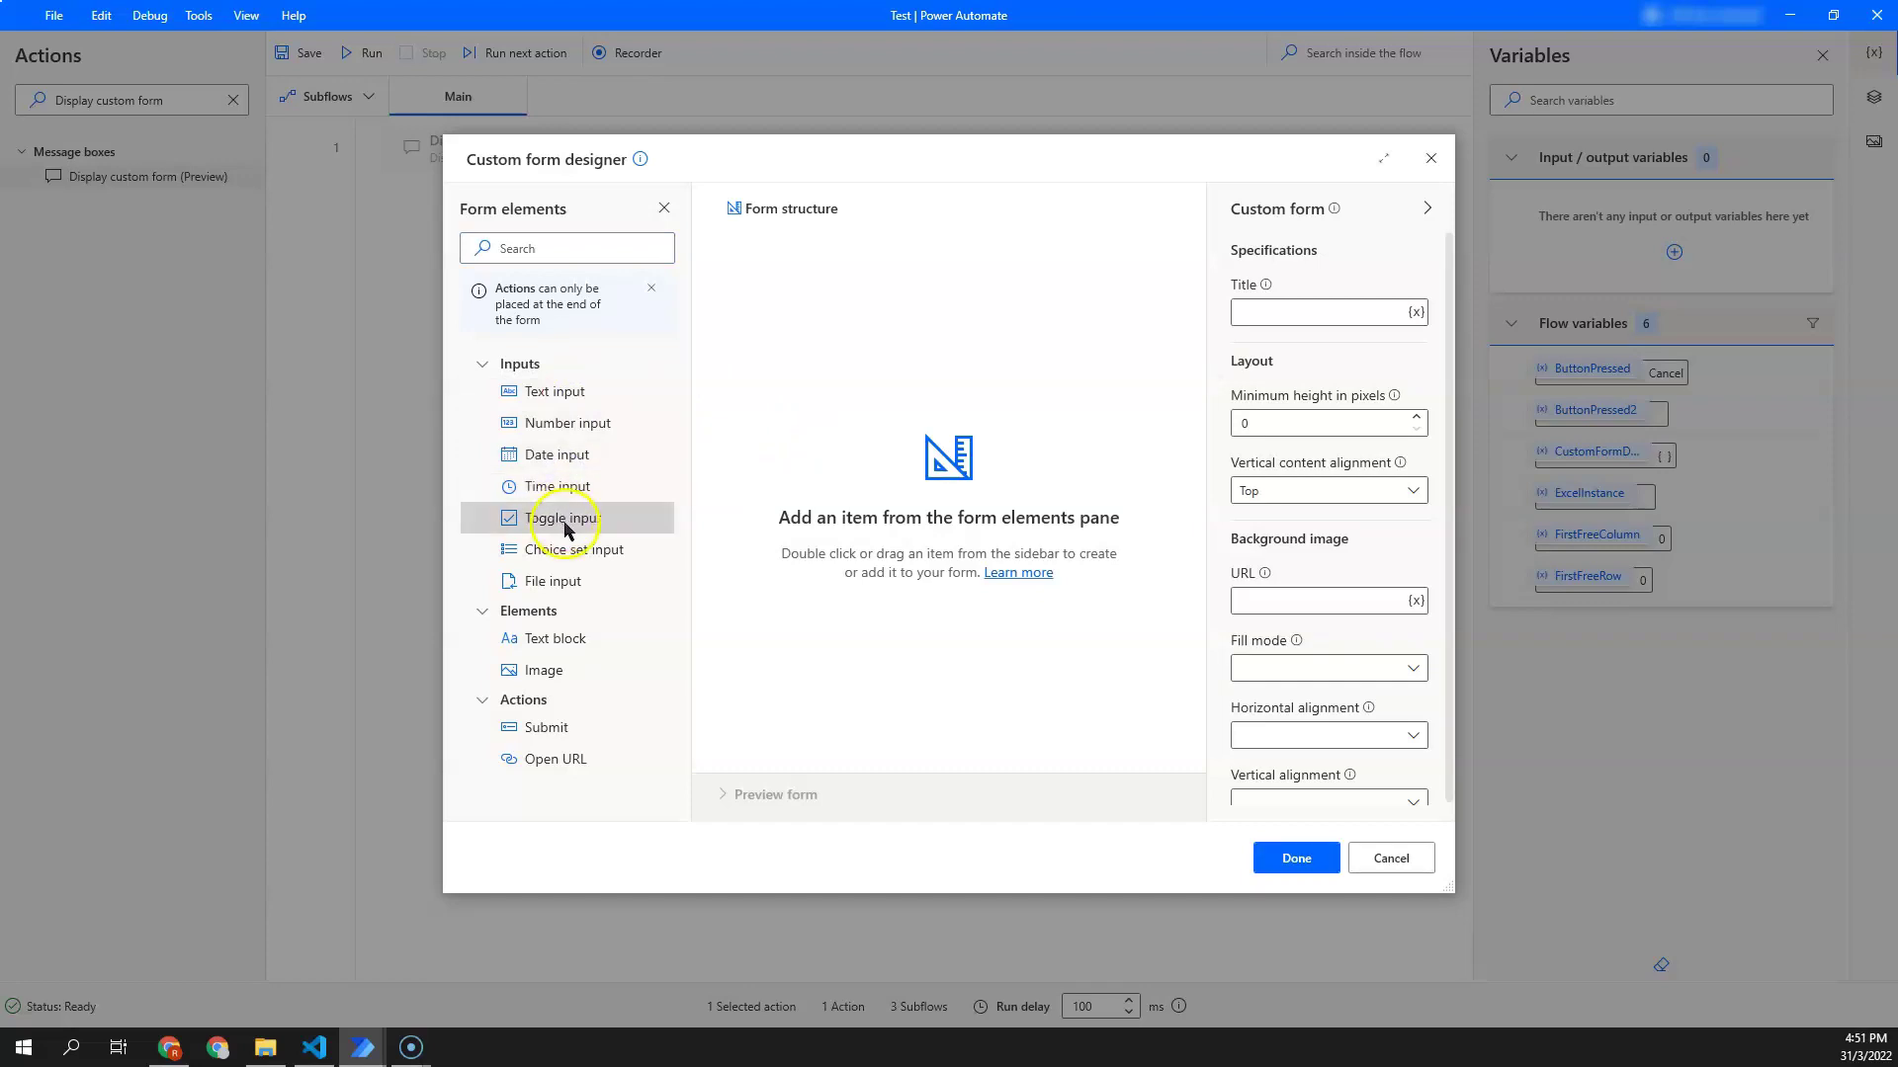
left_click(573, 549)
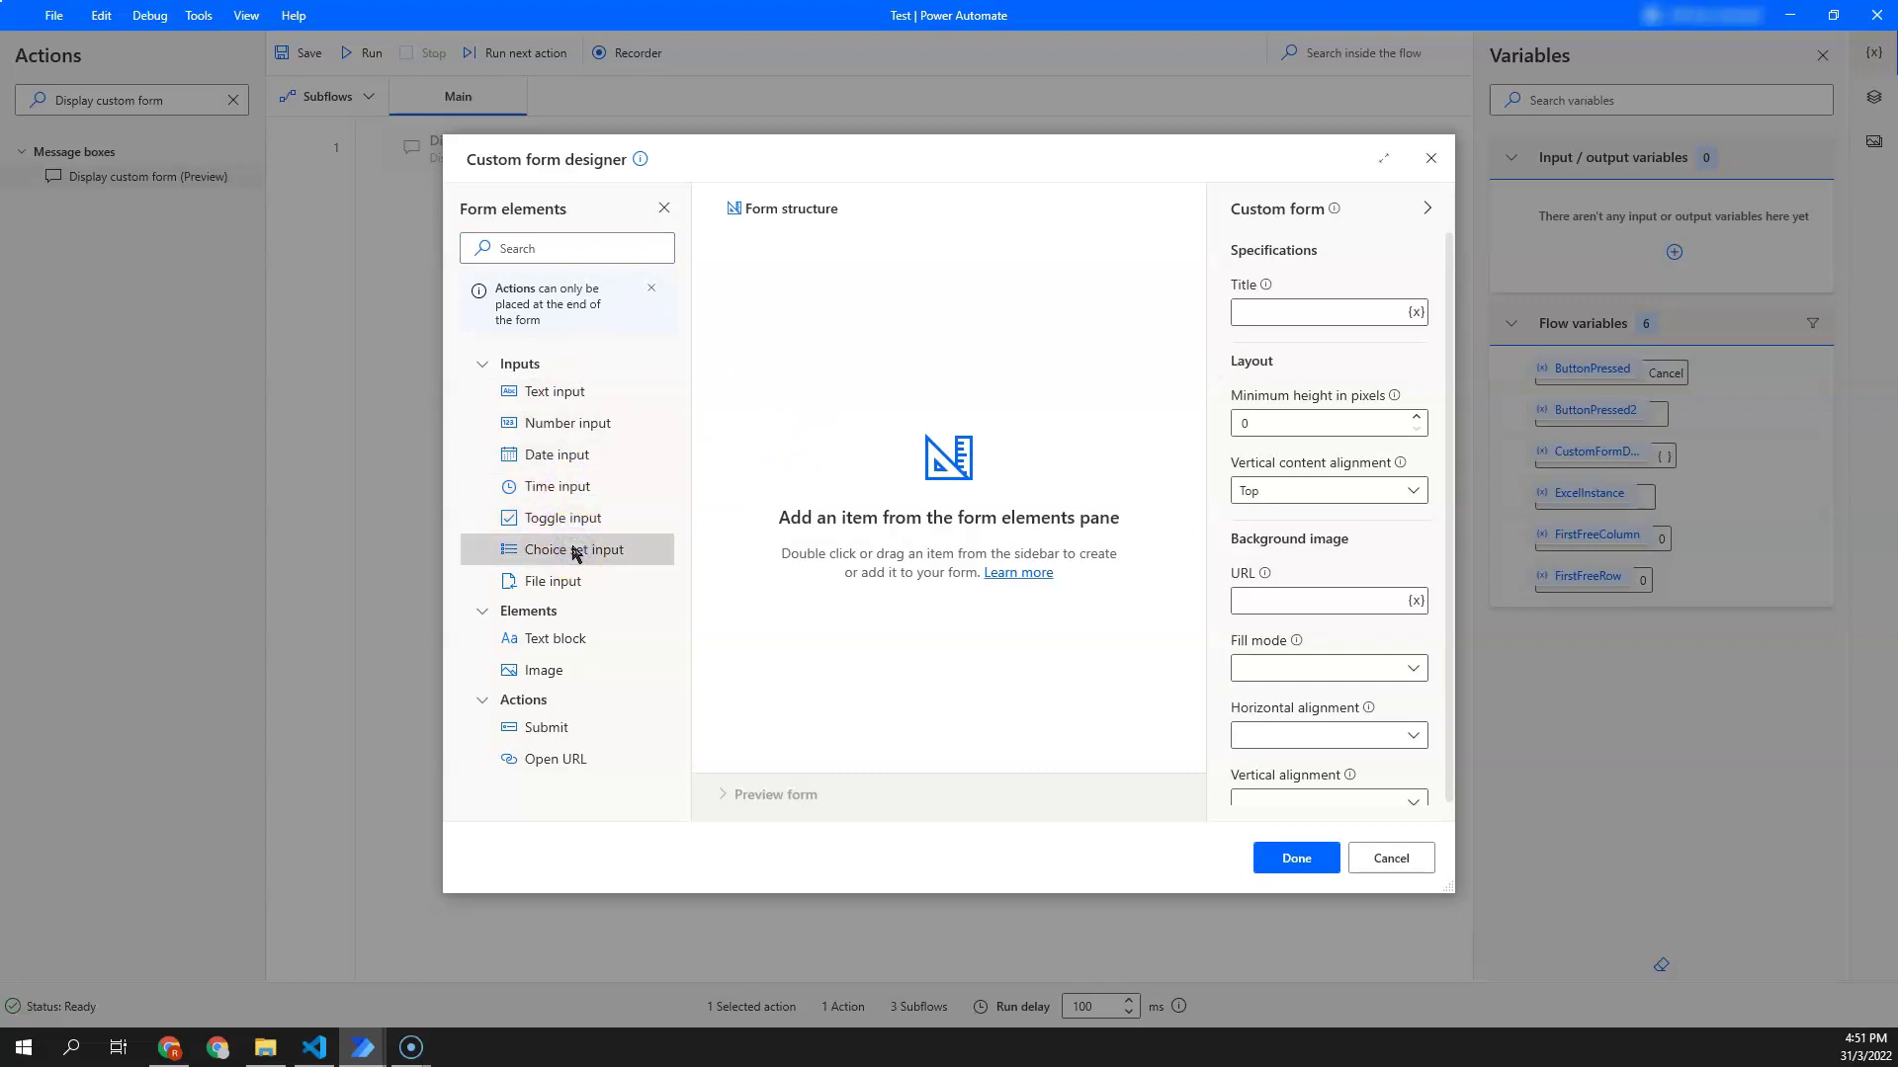
left_click(568, 649)
left_click(567, 644)
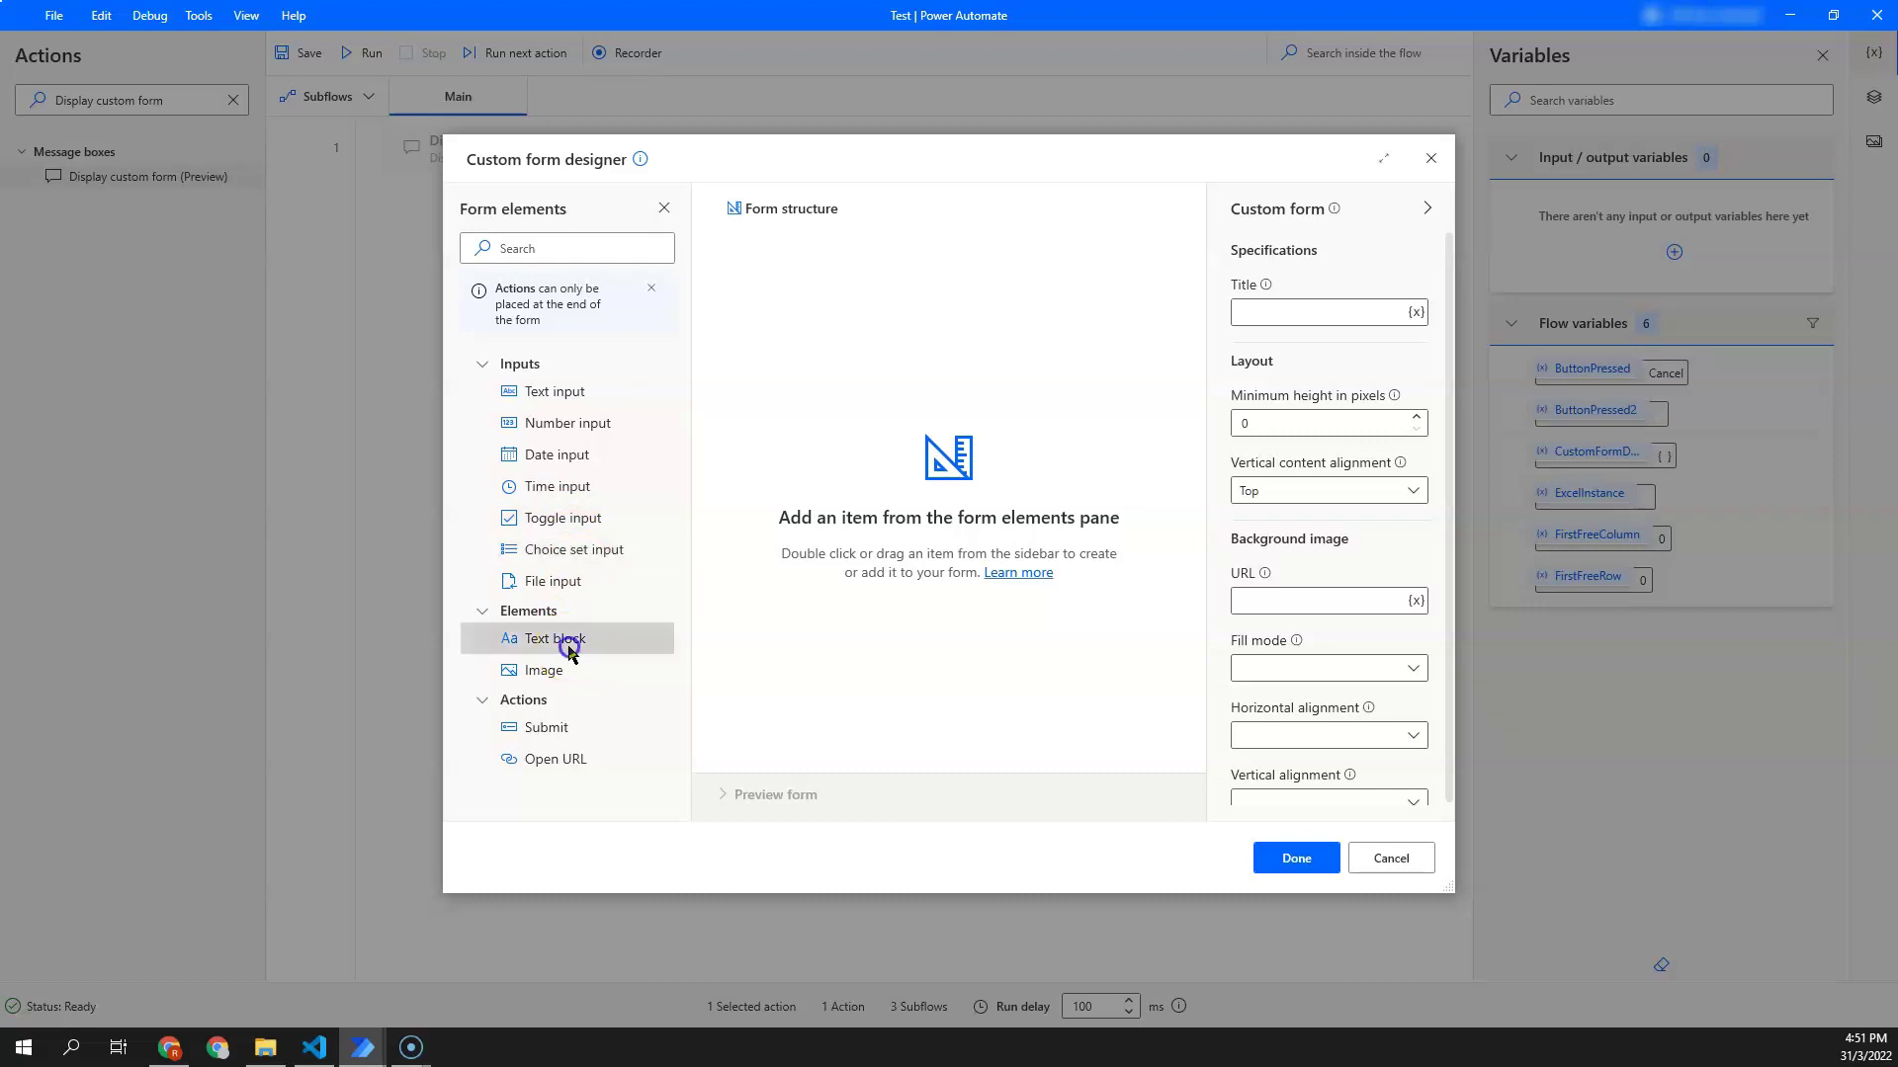
left_click(560, 671)
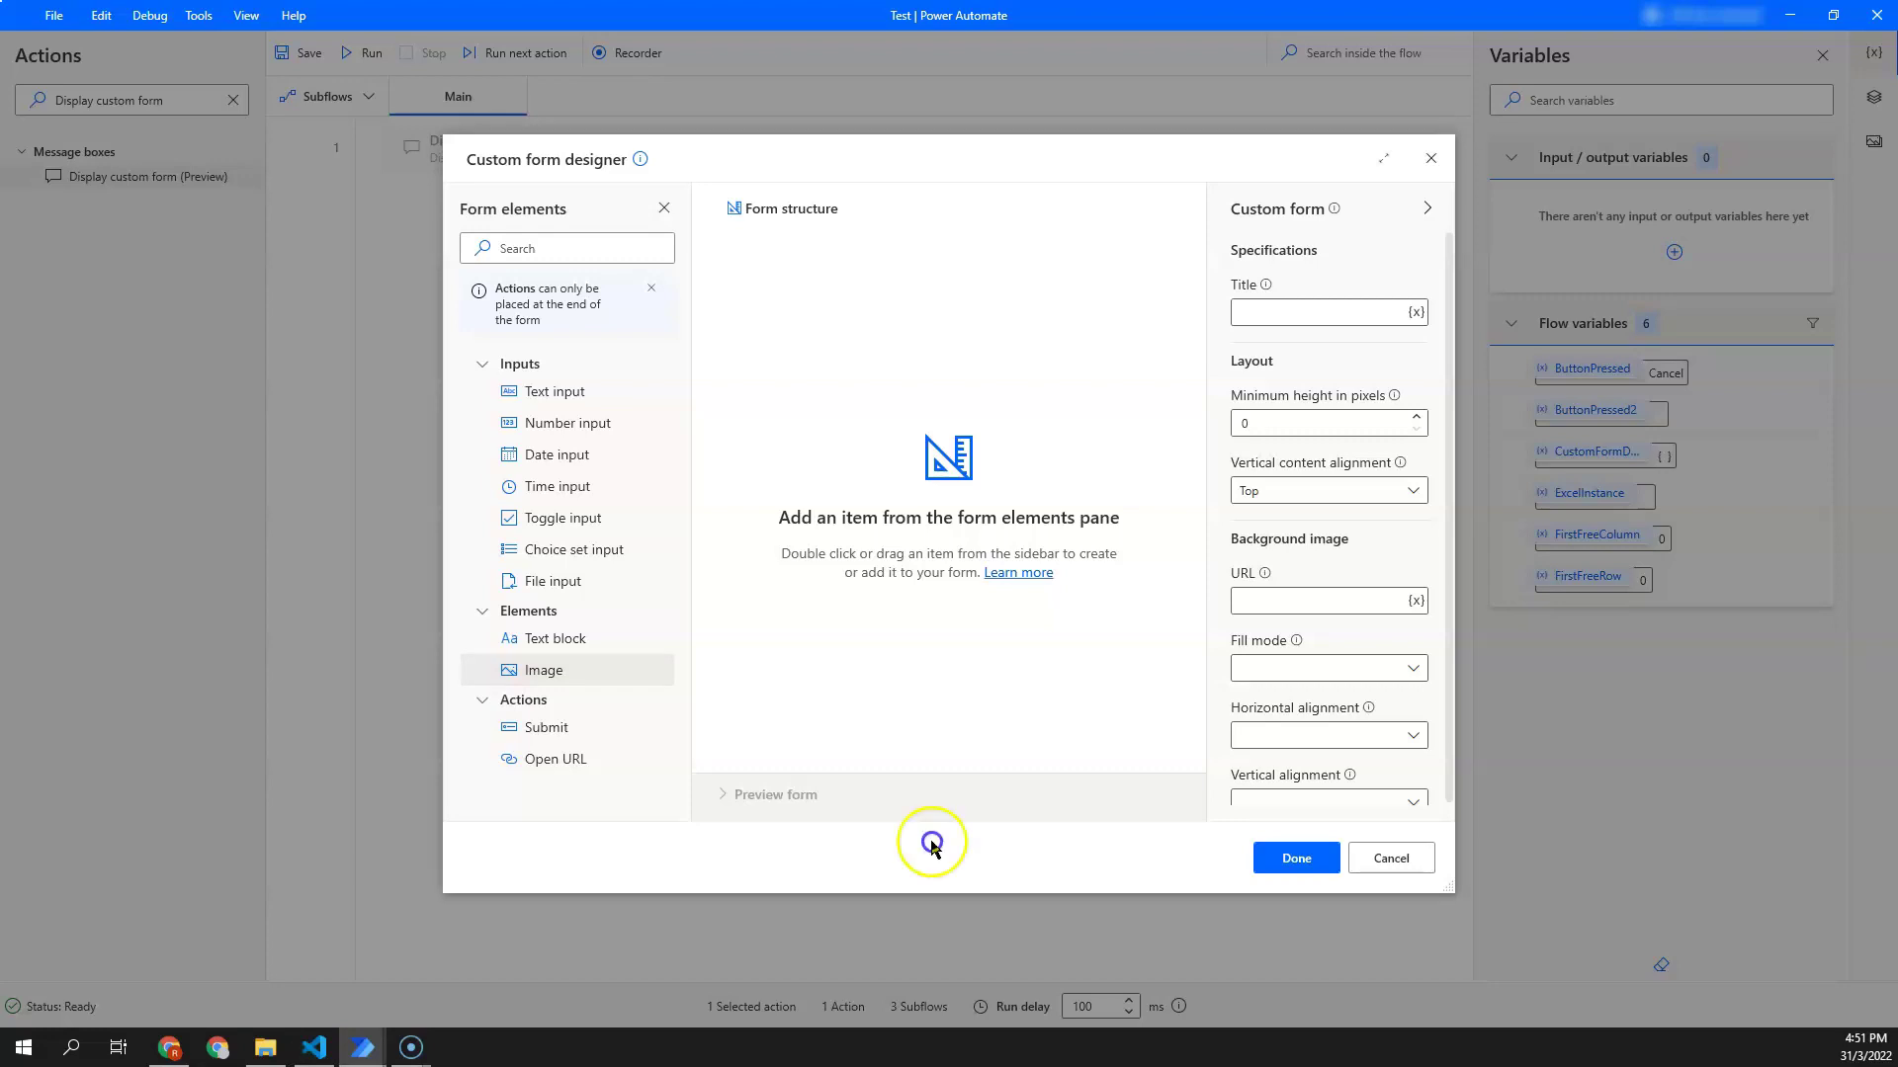
Step: Place a Text block, three Text inputs, a Choice set input and a Submit action in the form structure
left_click_drag(536, 395, 974, 308)
left_click(924, 264)
left_click(561, 427)
left_click_drag(593, 637, 796, 494)
left_click_drag(554, 392, 519, 478)
left_click_drag(543, 550, 838, 474)
left_click_drag(534, 728, 893, 500)
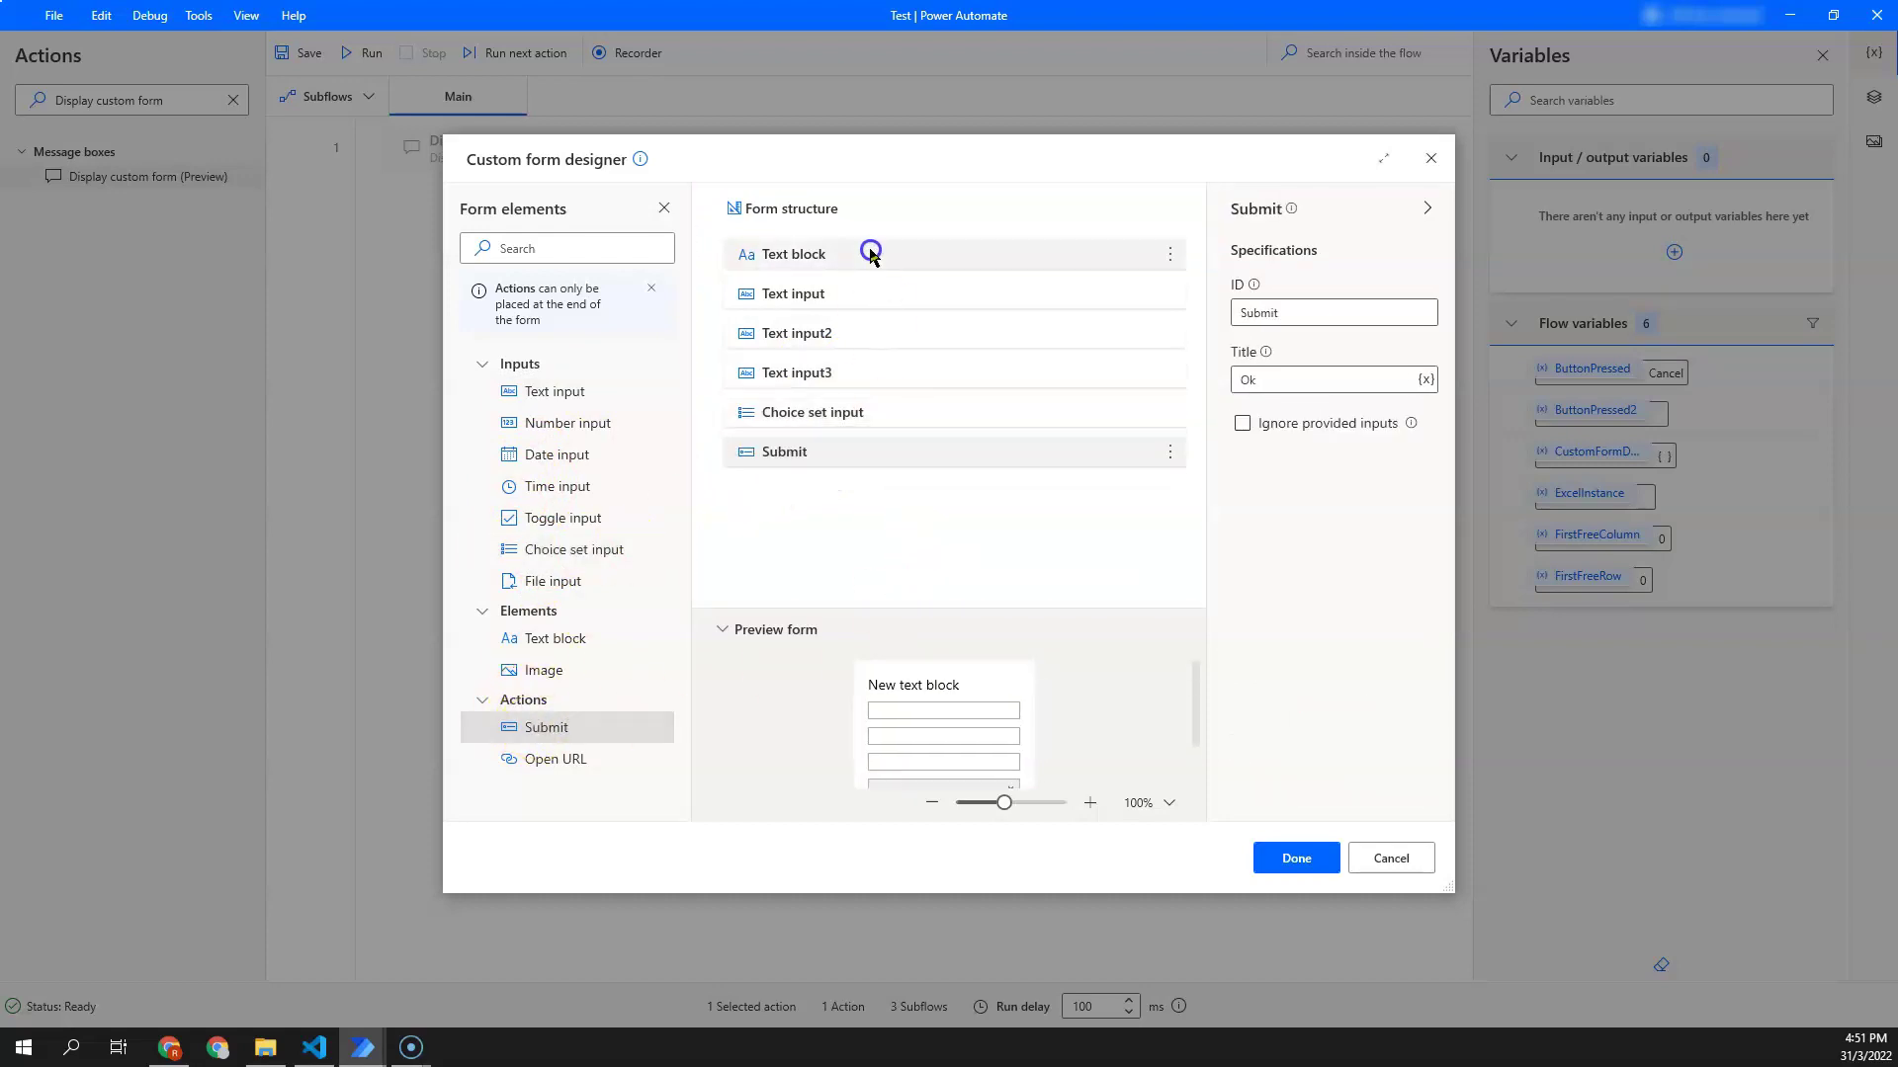
Step: Change the Text block's text to 'Power Automate Webinar'
left_click(870, 254)
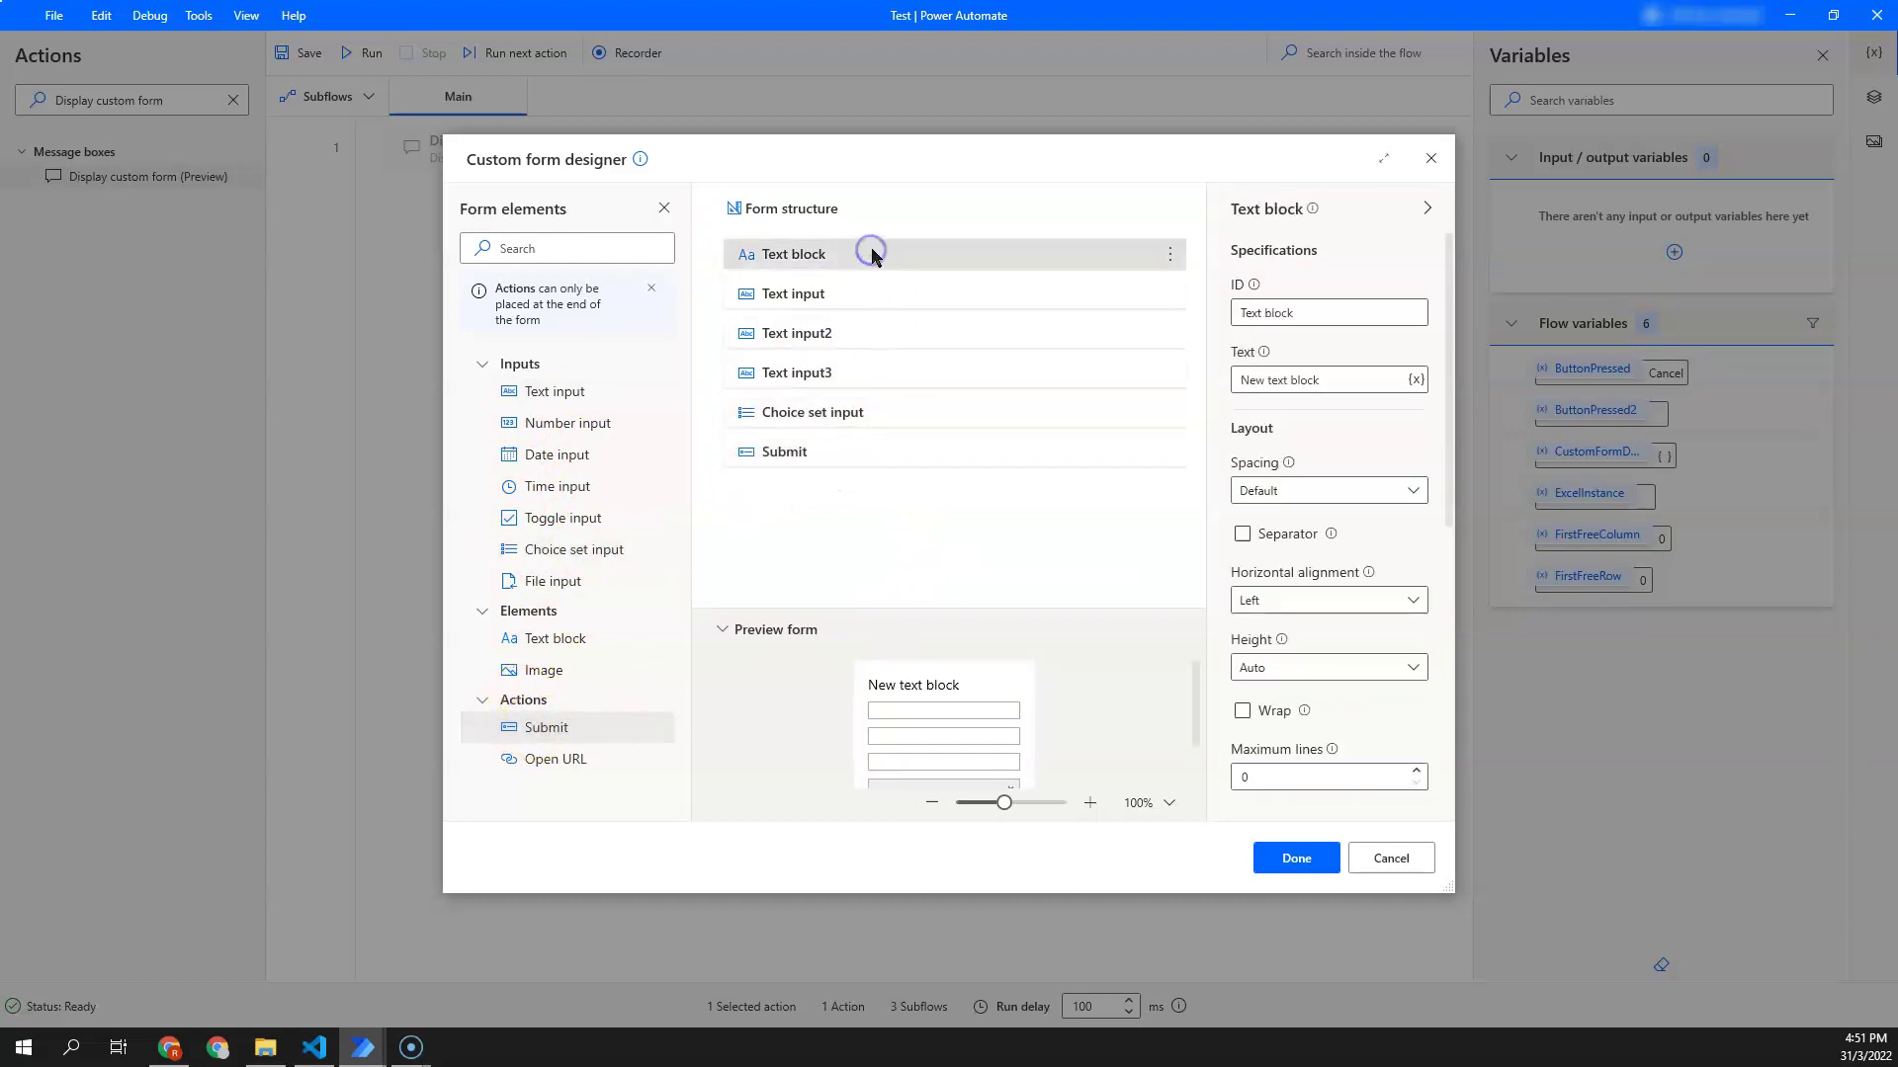
triple_click(1349, 371)
type("Po")
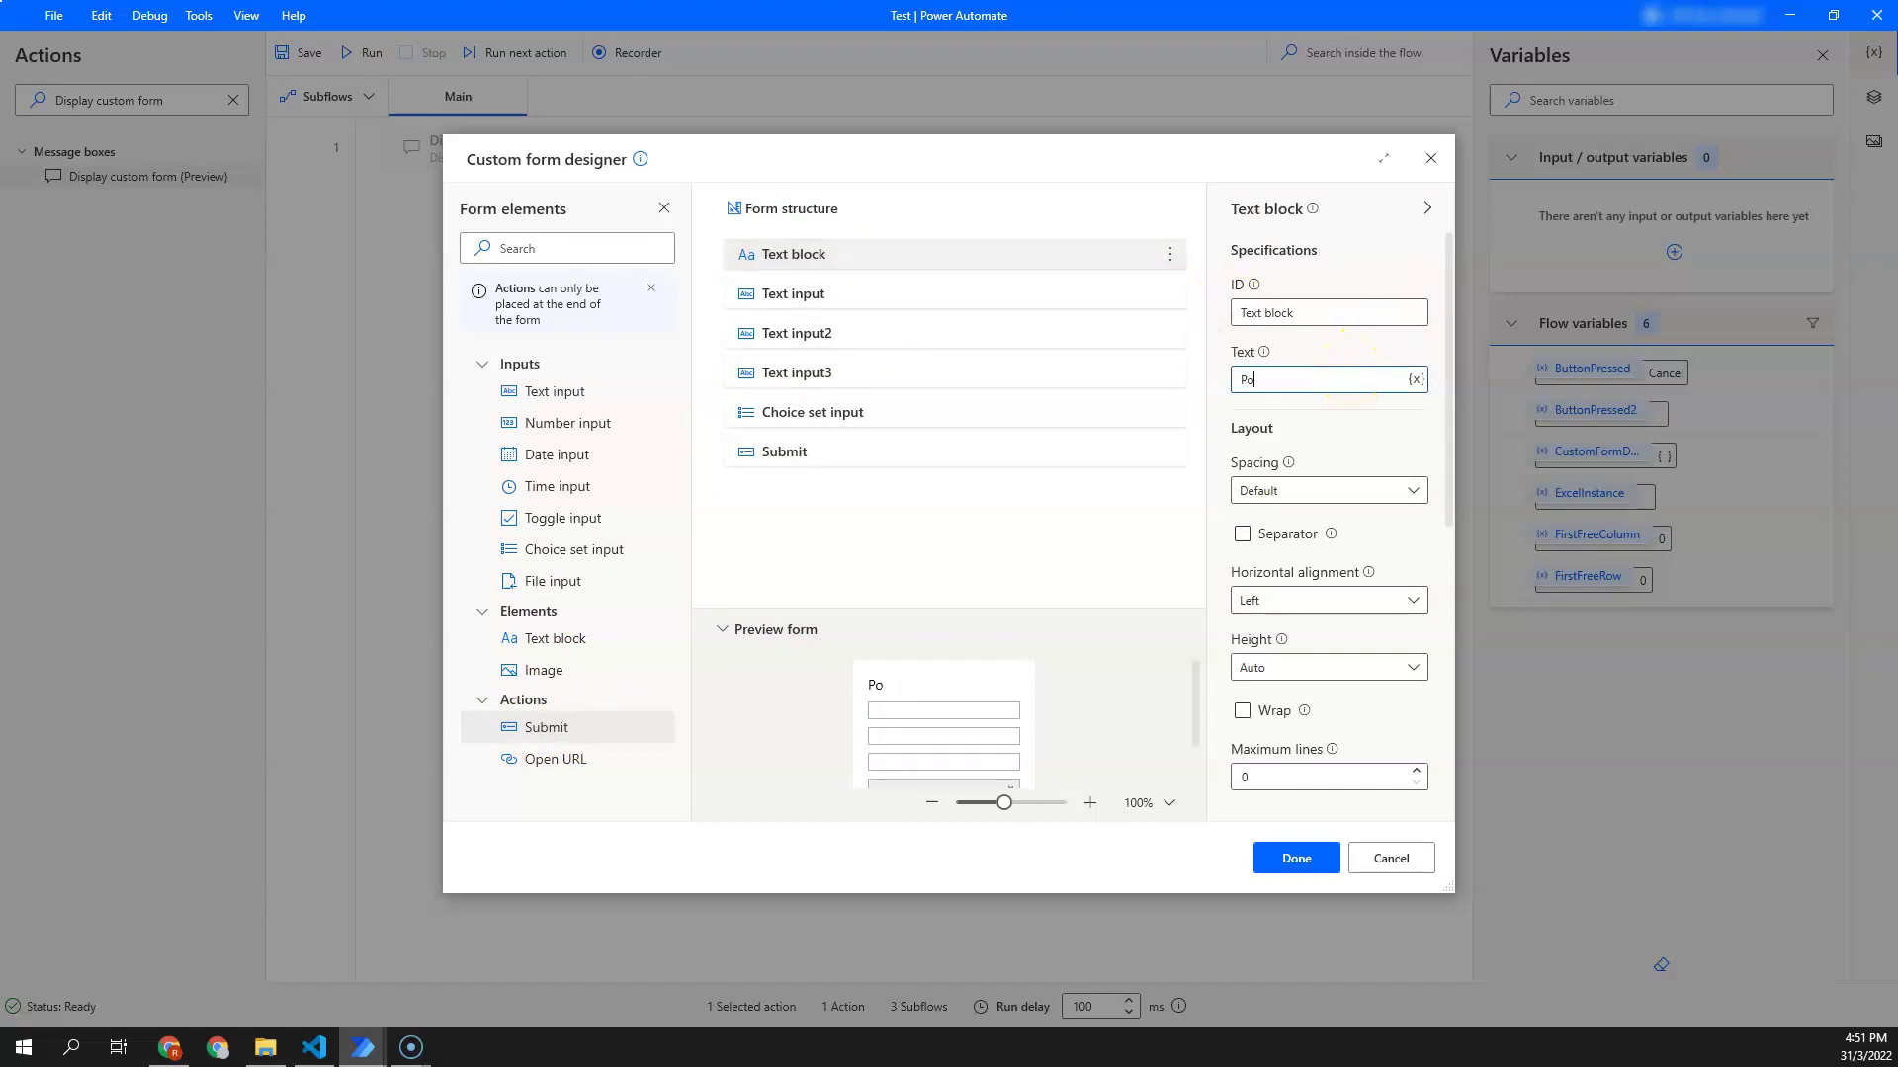
type("wer Automate Webinar")
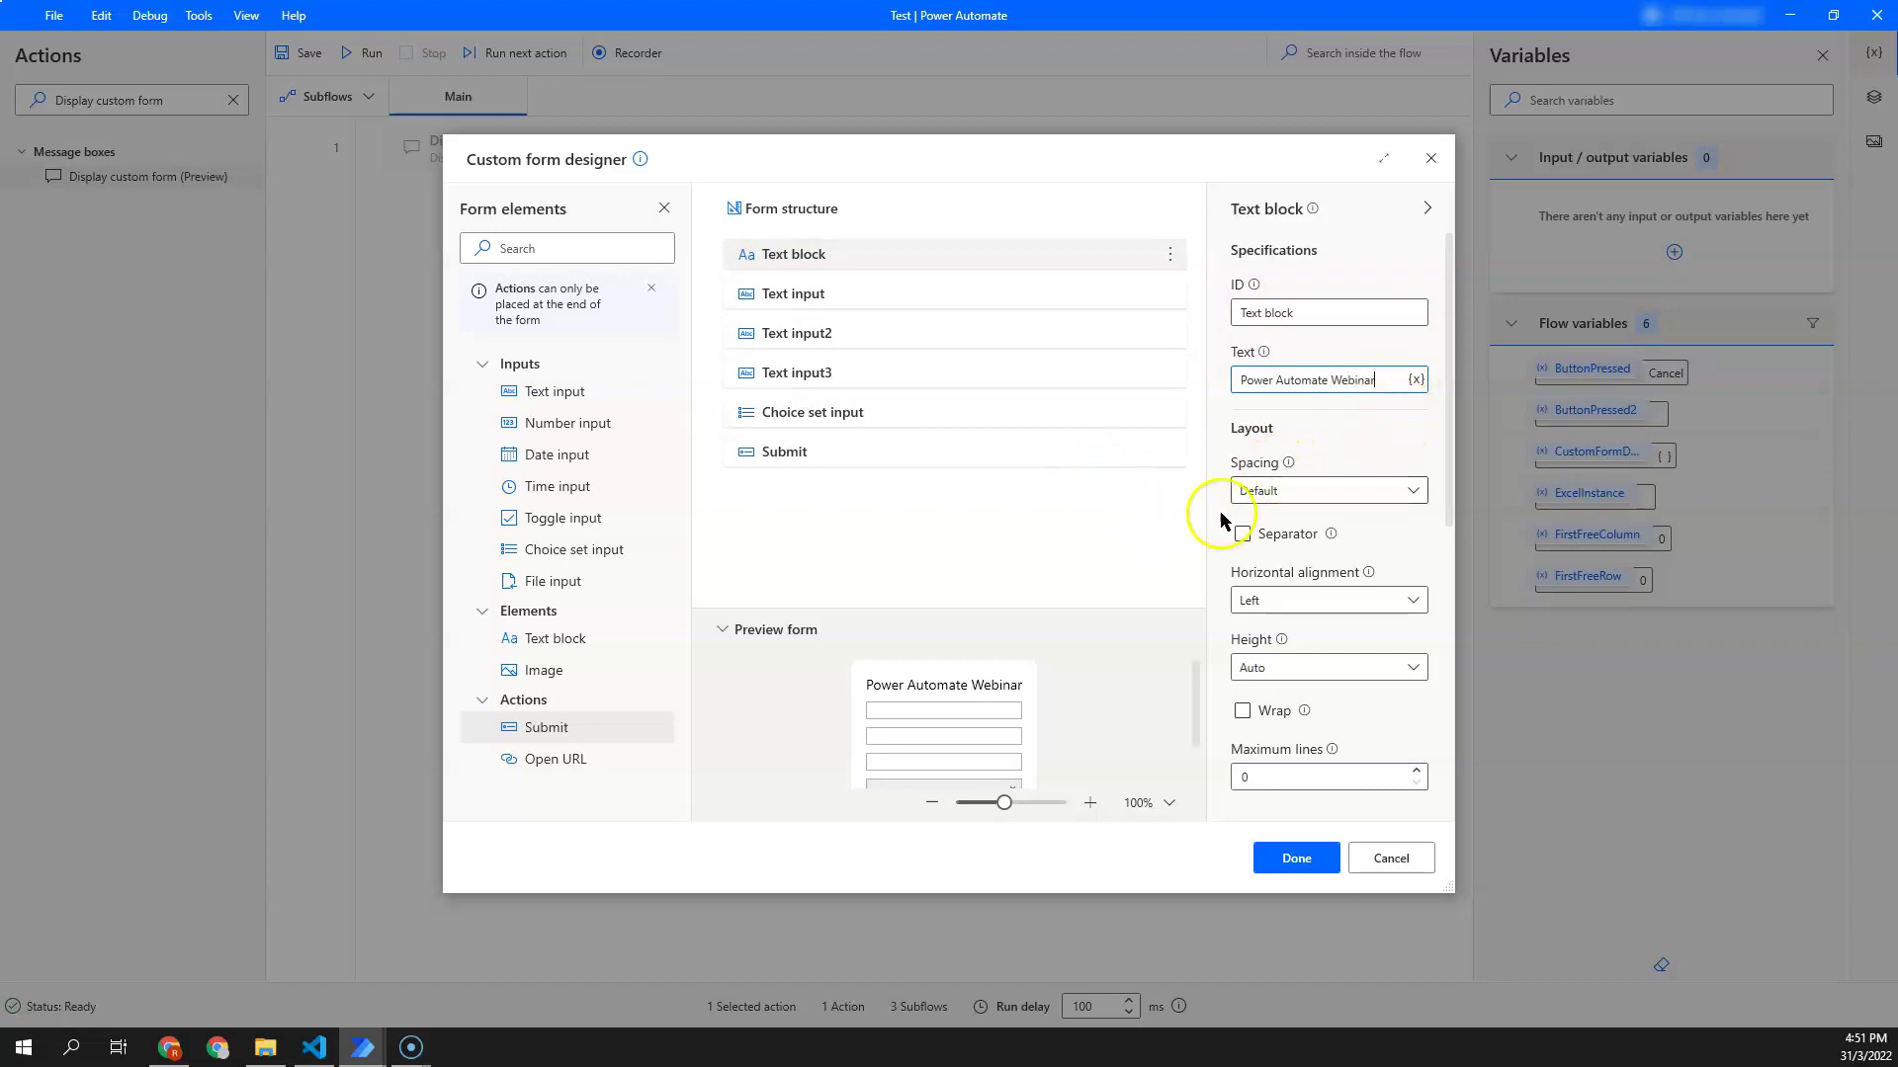
scroll(1306, 564, "down", 1)
scroll(1306, 564, "down", 4)
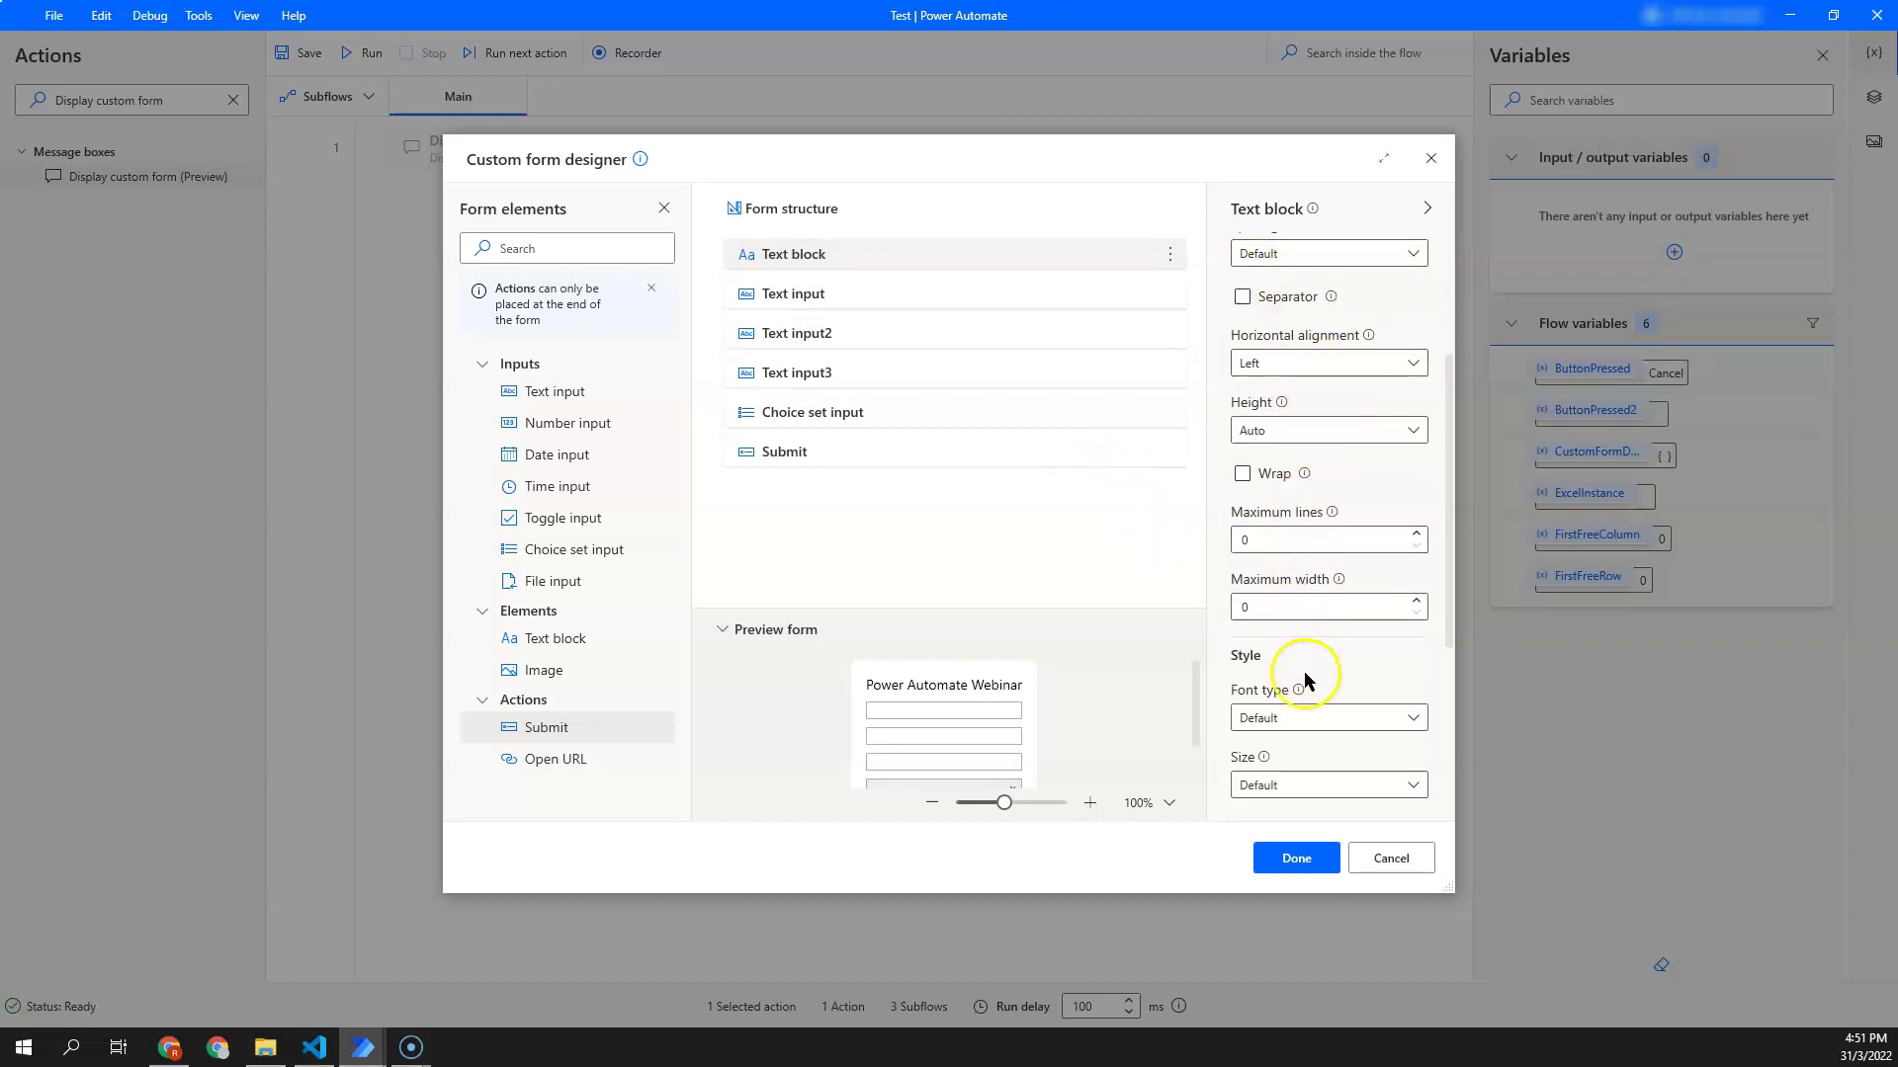
Step: Set the heading Size to Large, trying Monospace and Default font types
left_click(1311, 721)
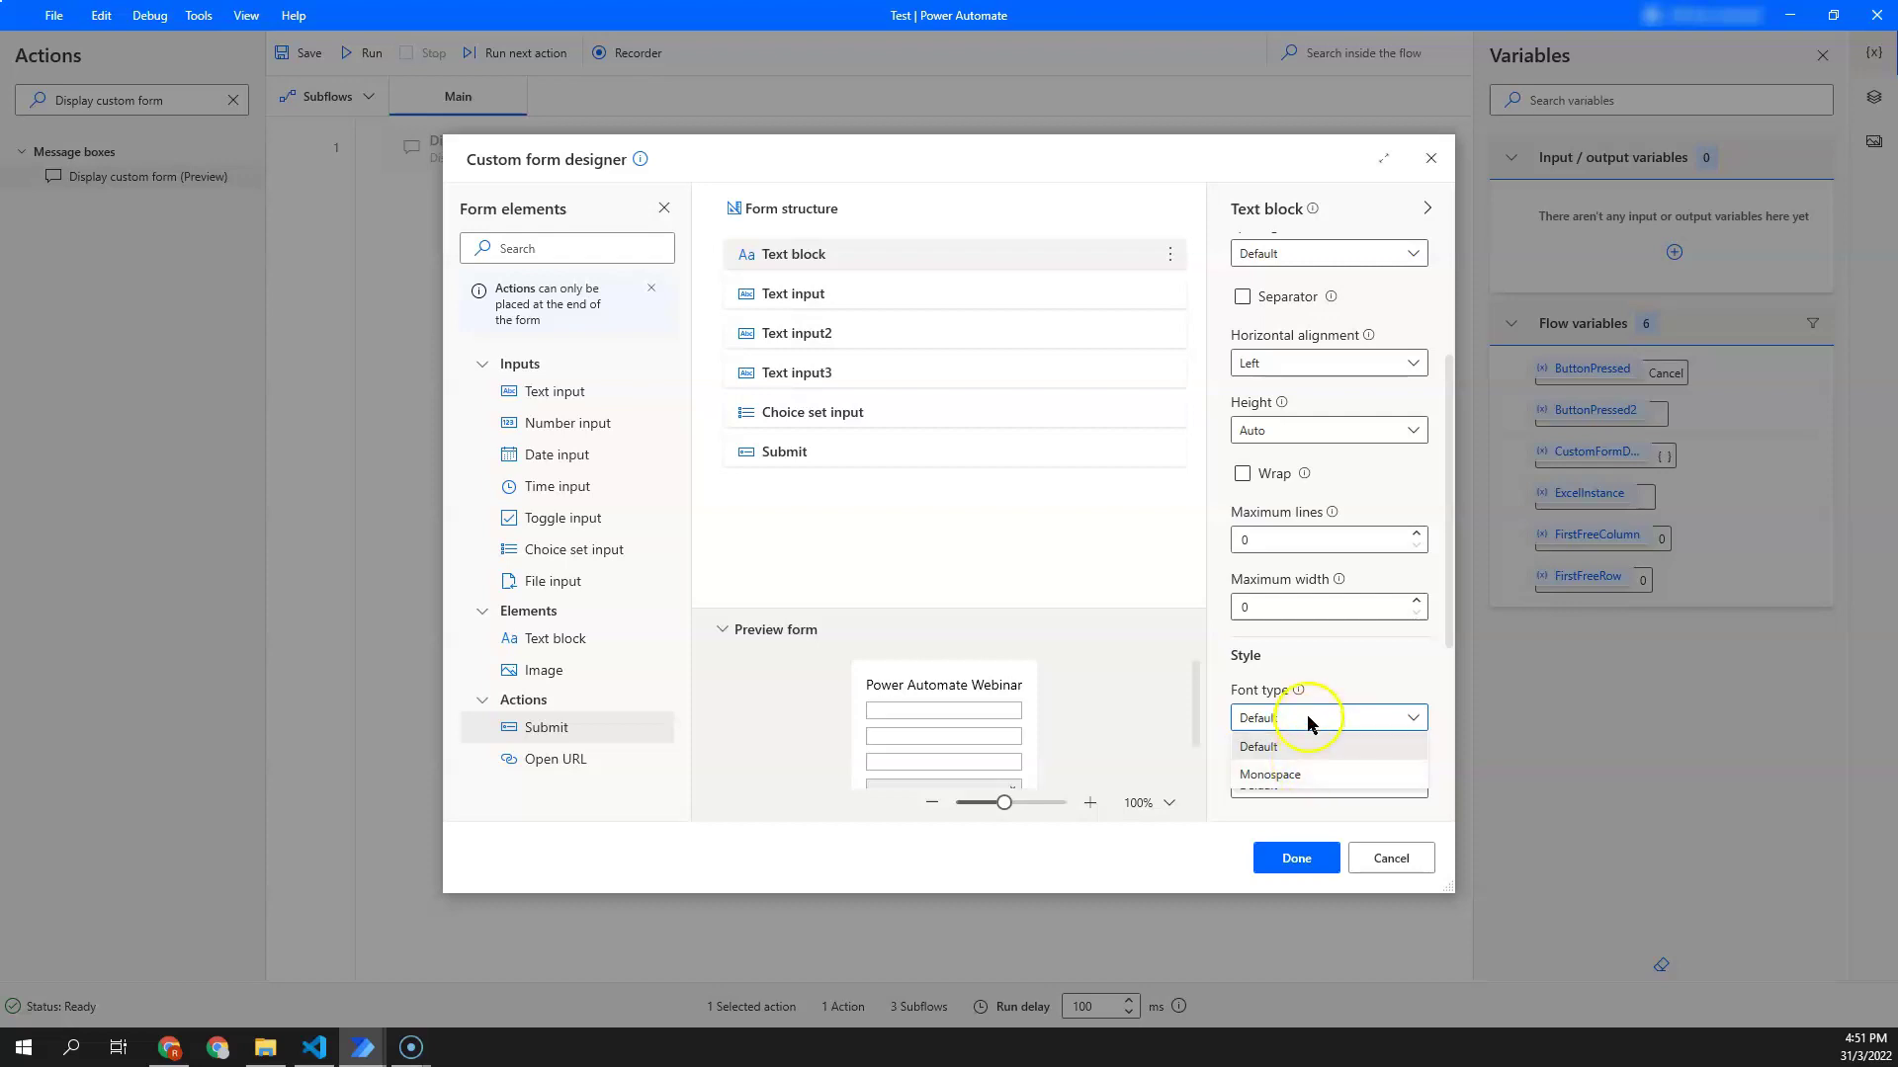
left_click(1305, 723)
left_click(1303, 719)
left_click(1293, 771)
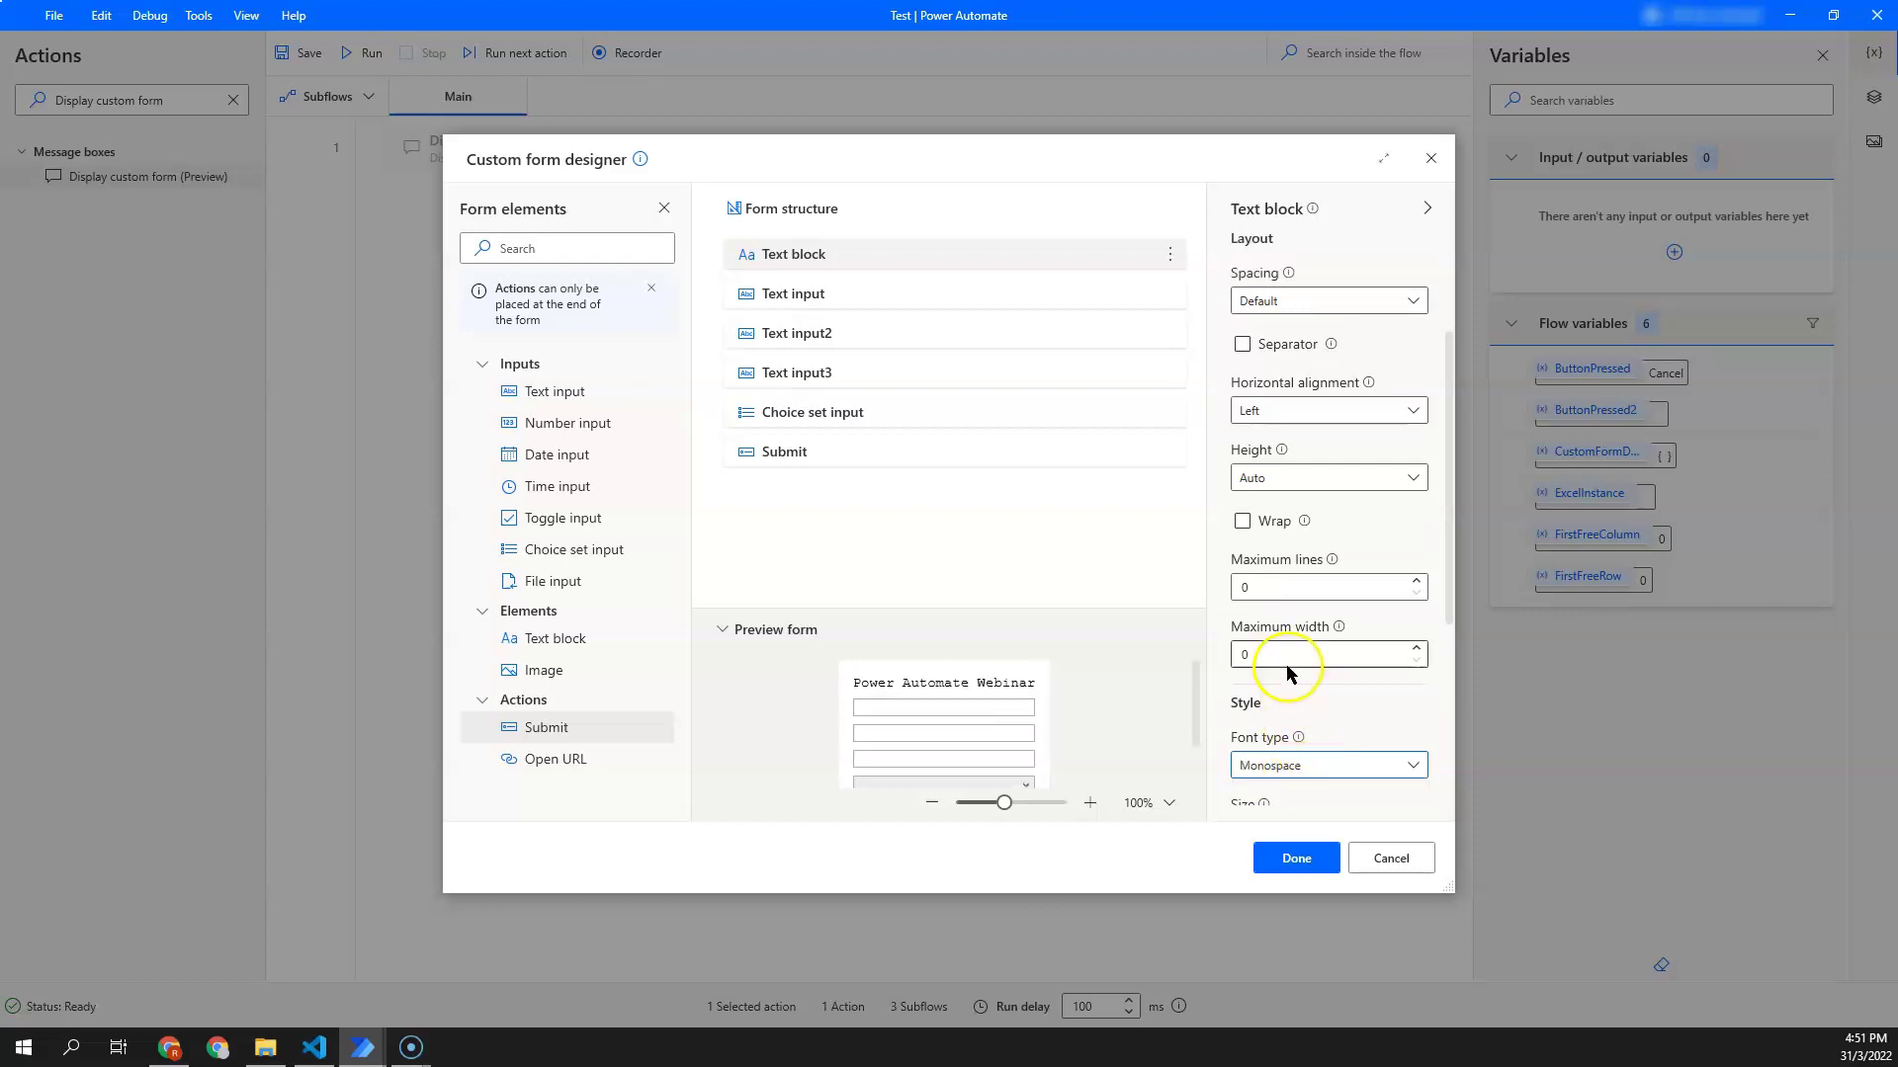
left_click(1290, 766)
left_click(1295, 786)
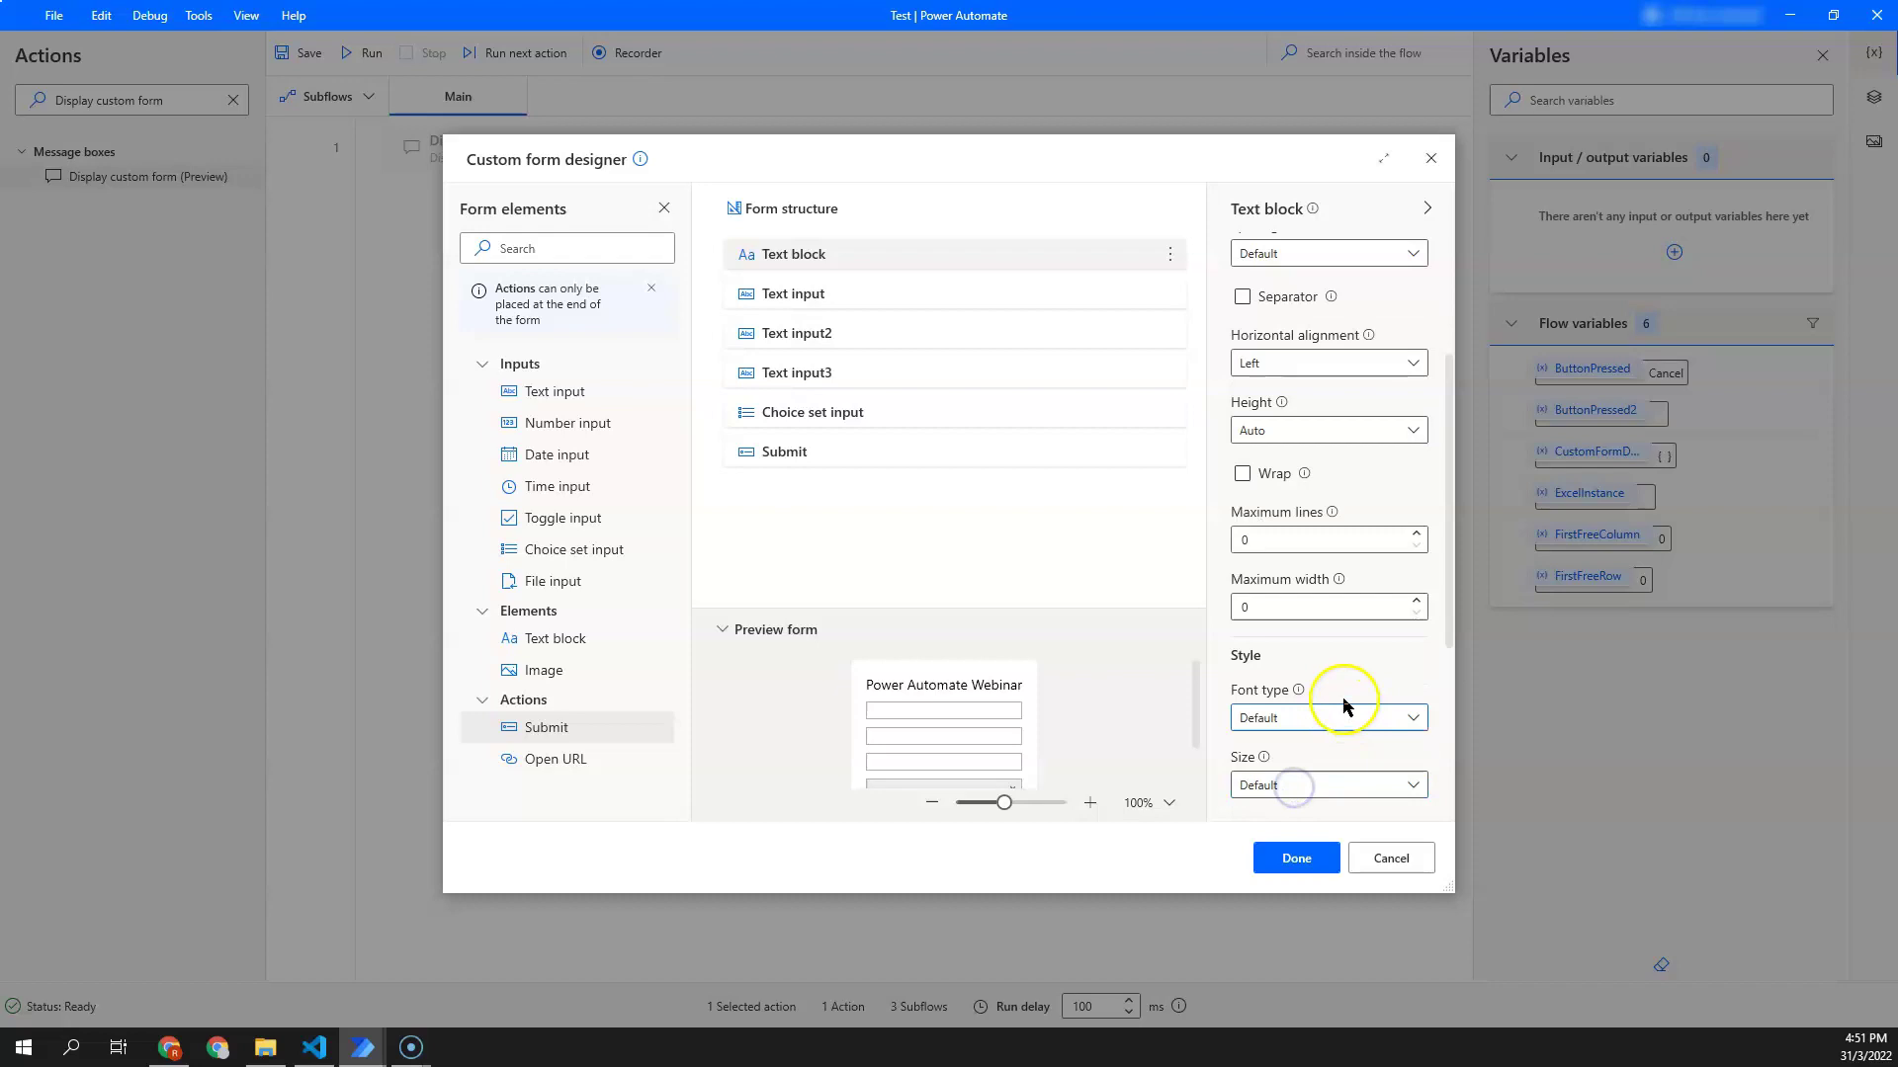
left_click(1303, 785)
left_click(1265, 893)
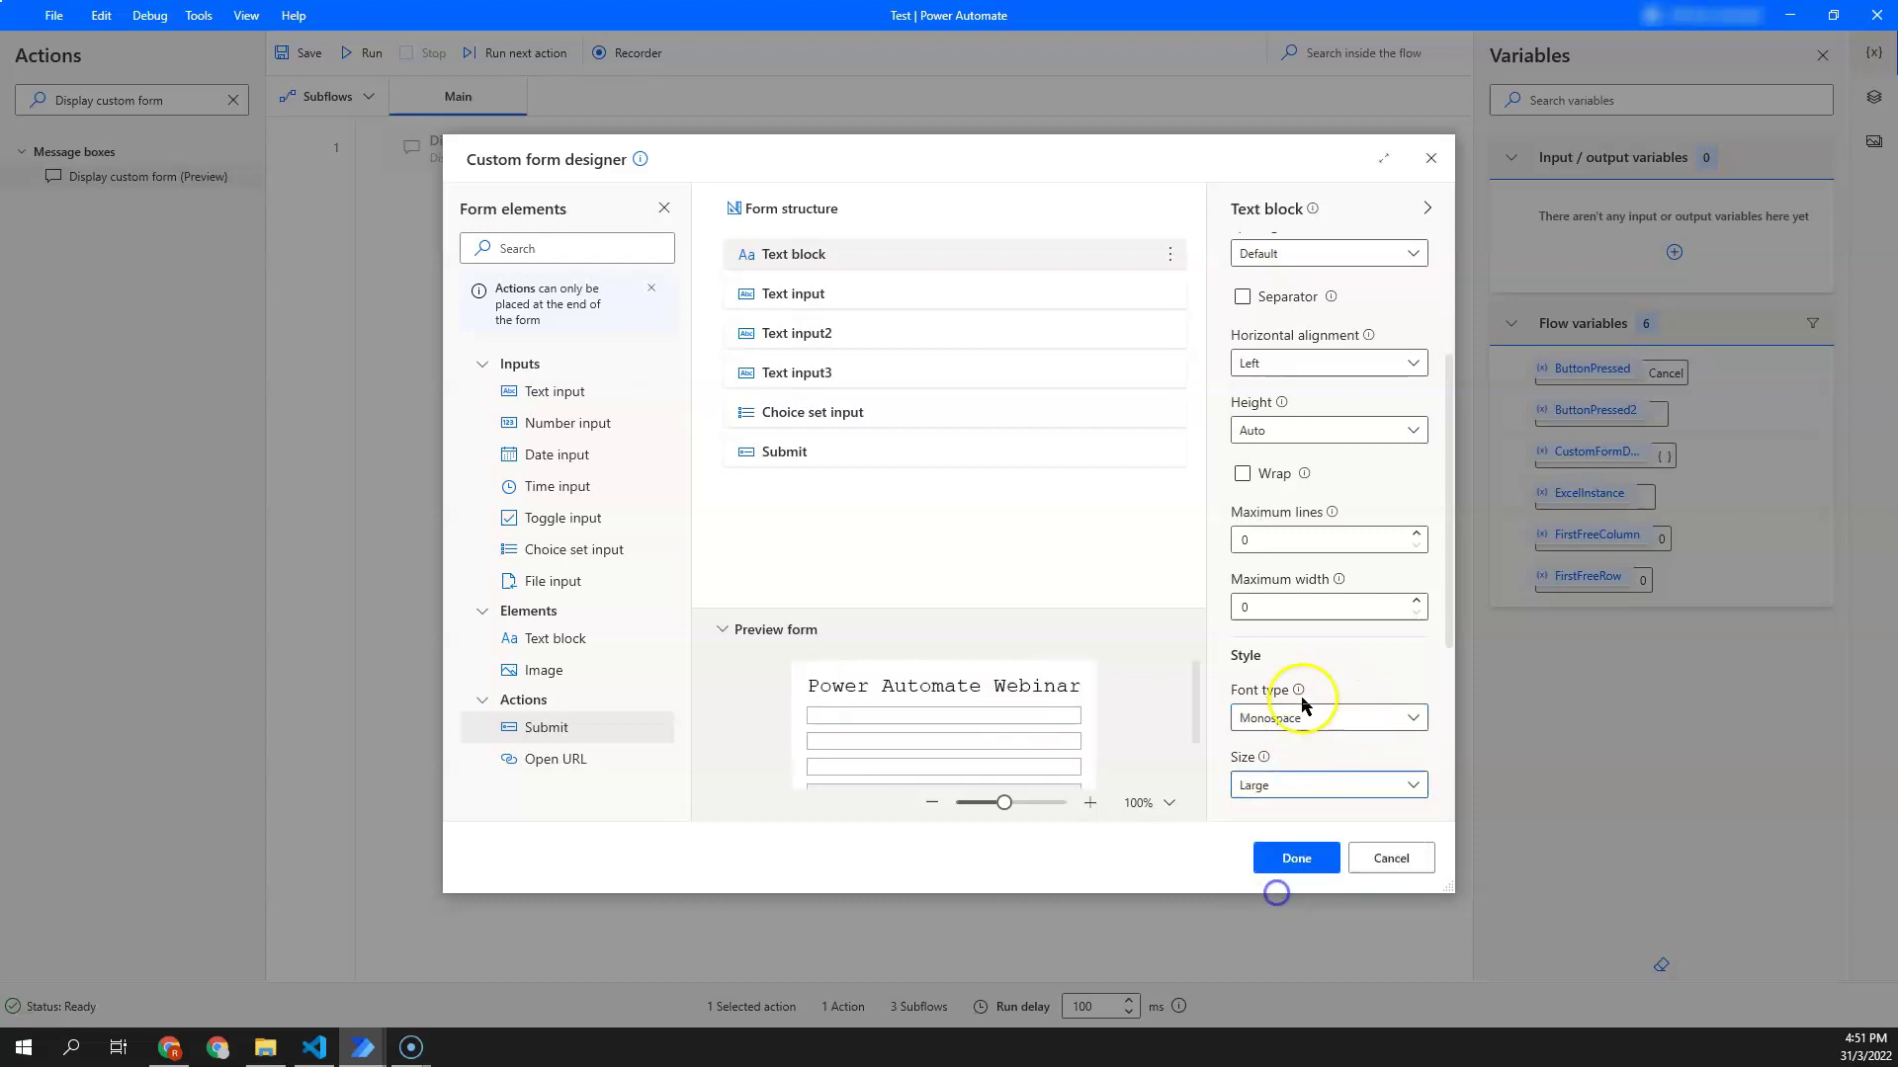
left_click(1302, 717)
left_click(1276, 741)
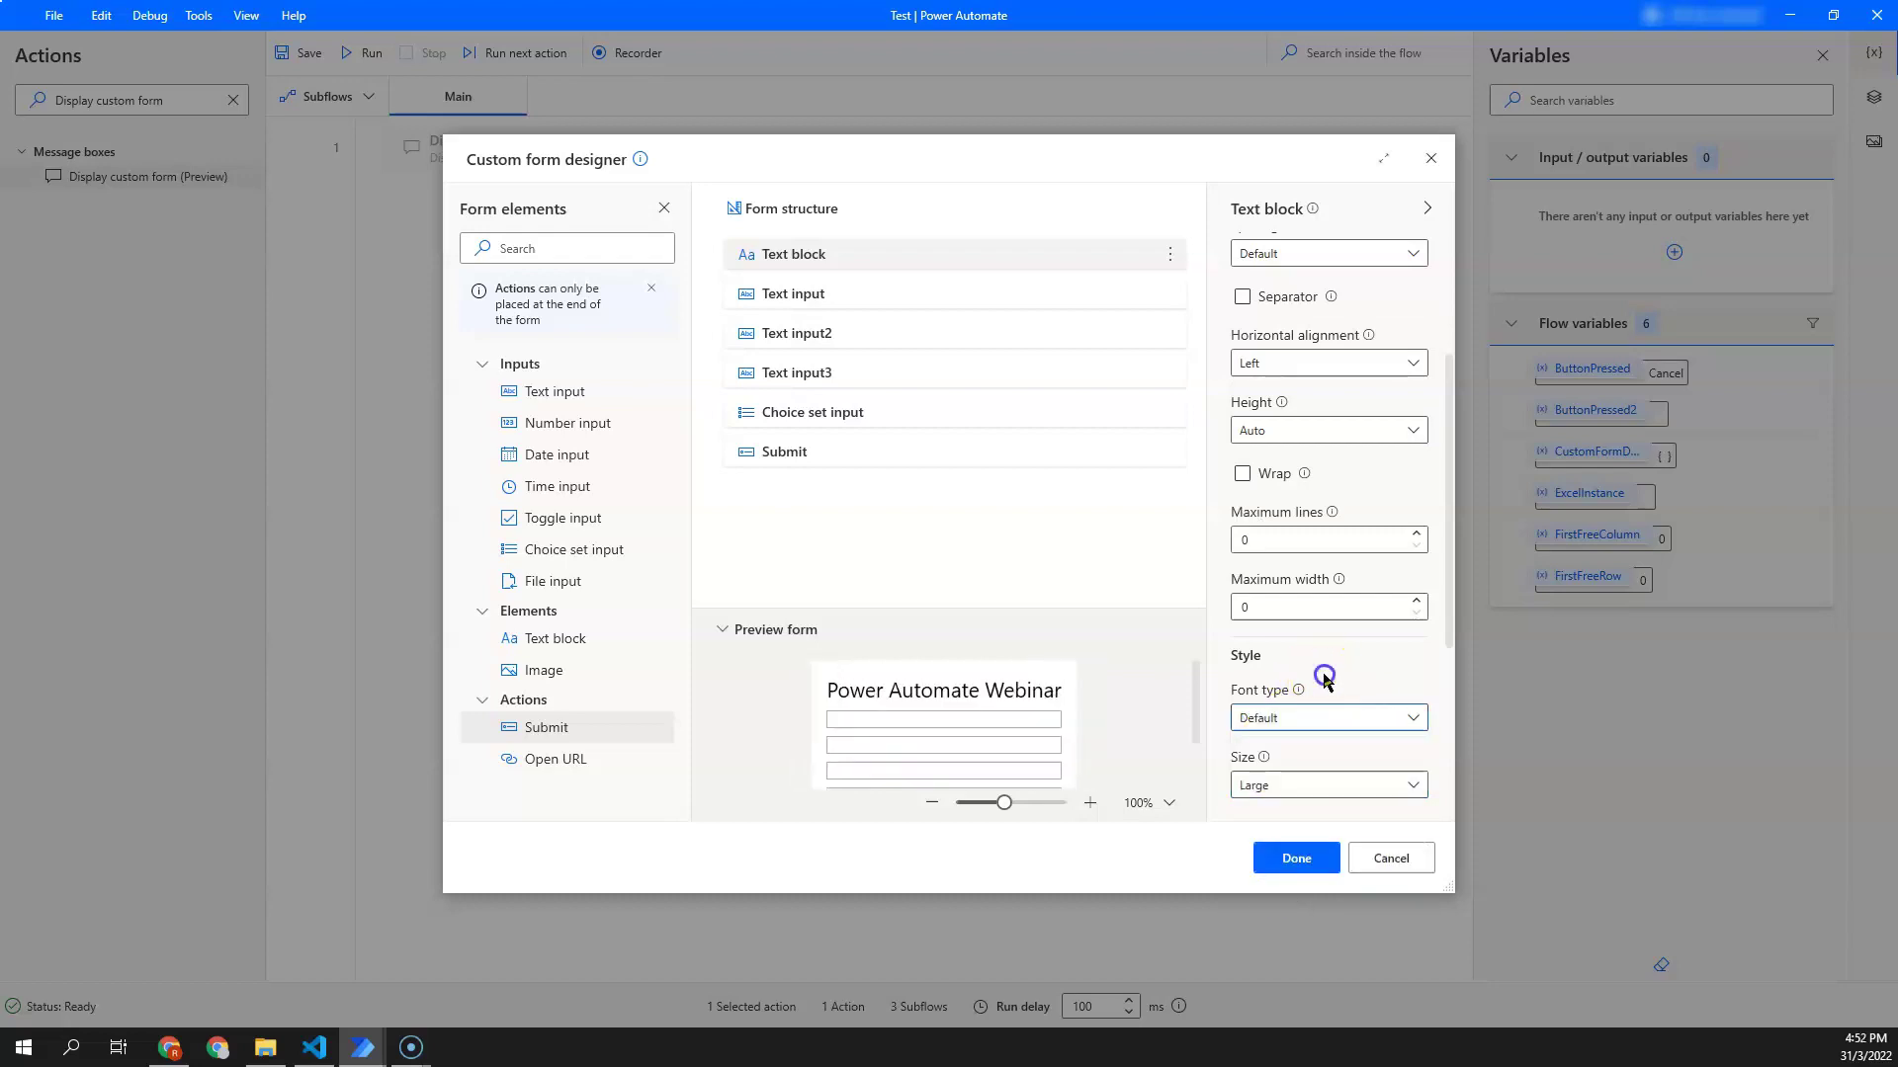
left_click(1298, 721)
left_click(1285, 771)
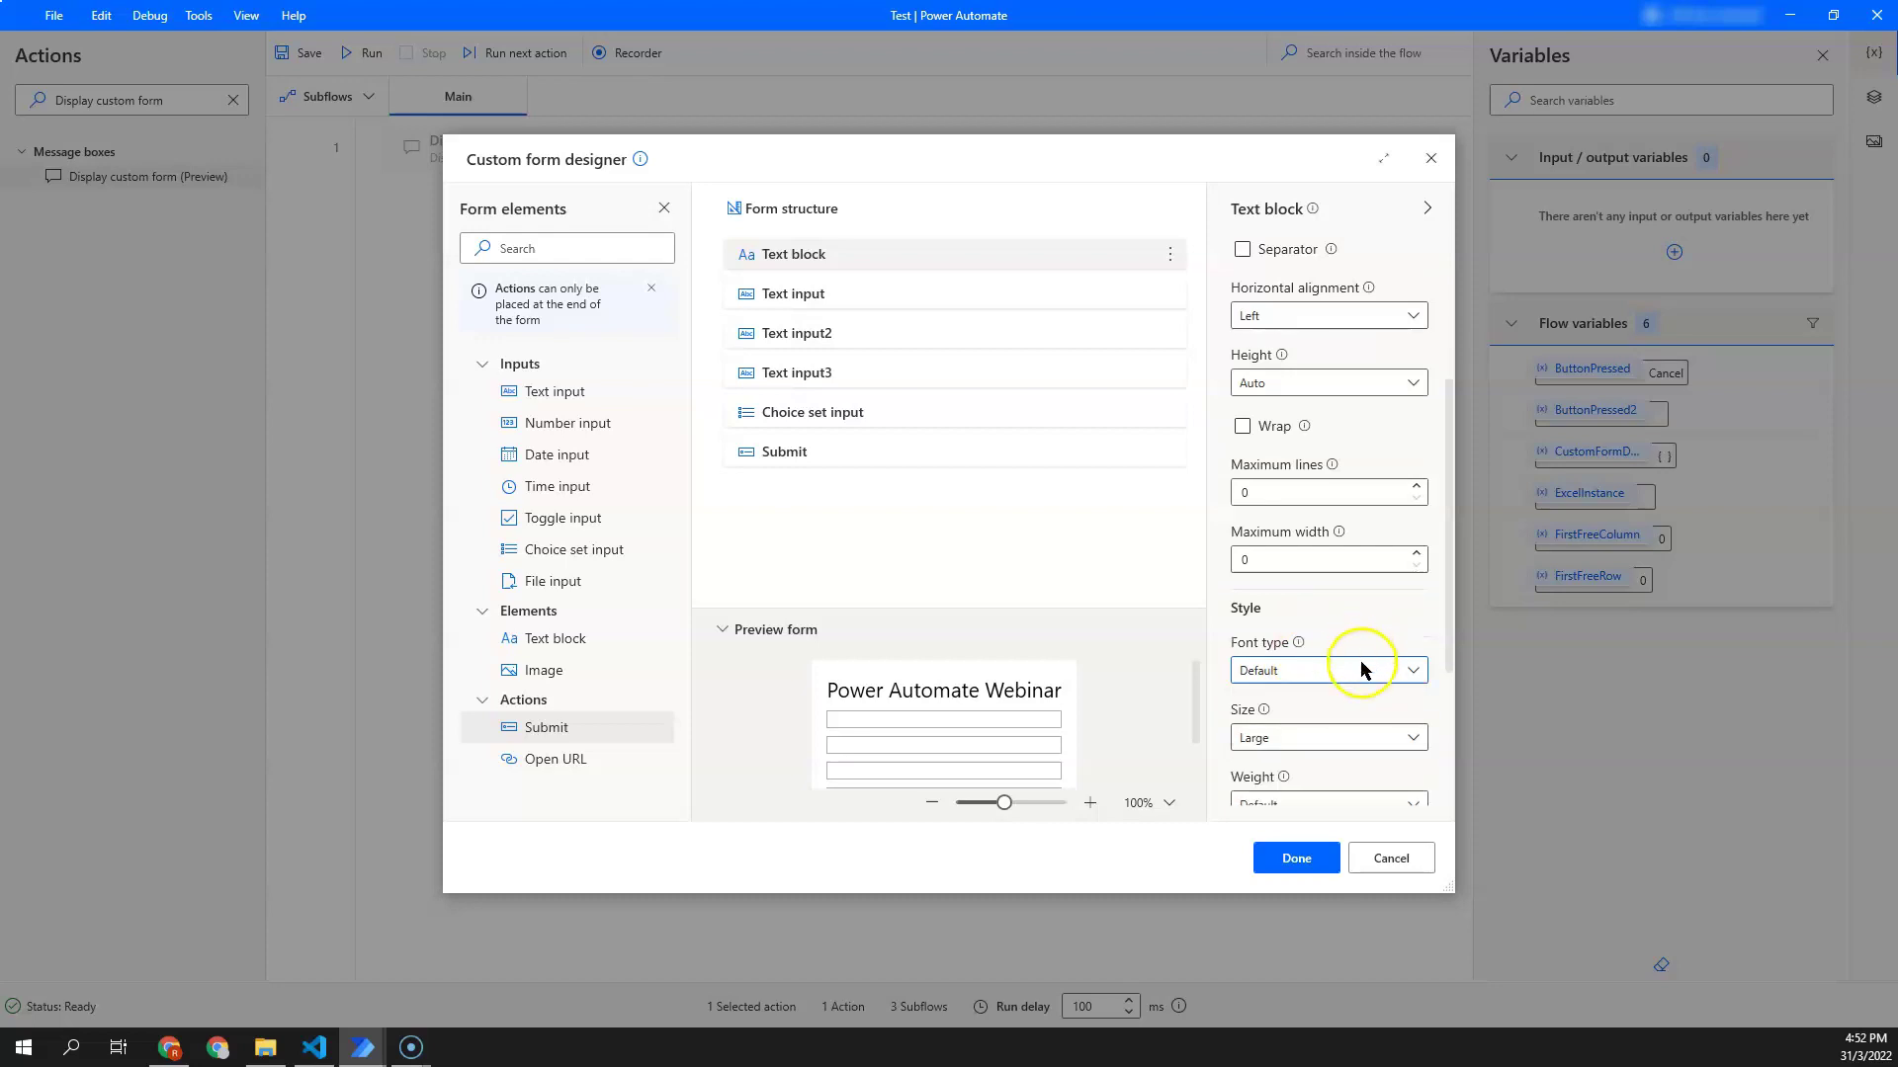
Step: Check the heading Color options, keeping the colour at Default
scroll(1362, 667, "up", 1)
left_click_drag(1446, 635, 1461, 762)
left_click(1341, 656)
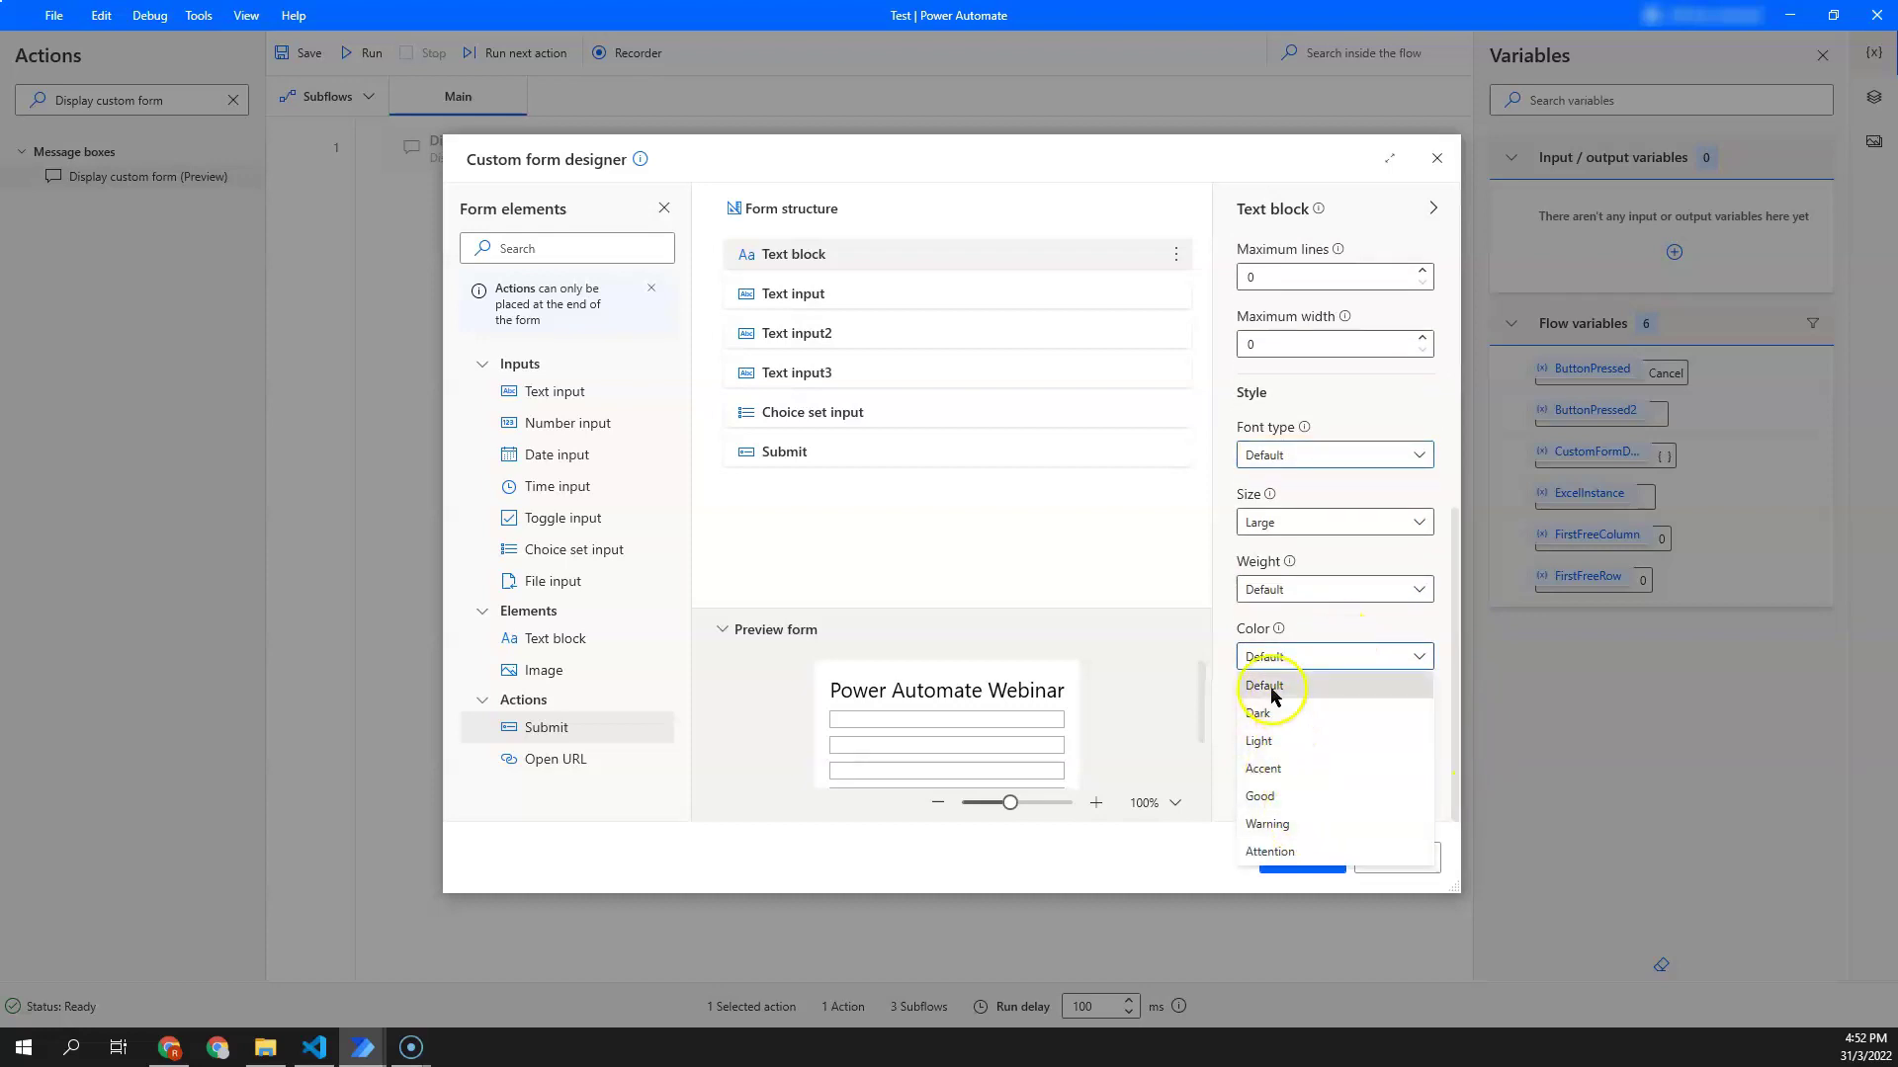
left_click(1271, 689)
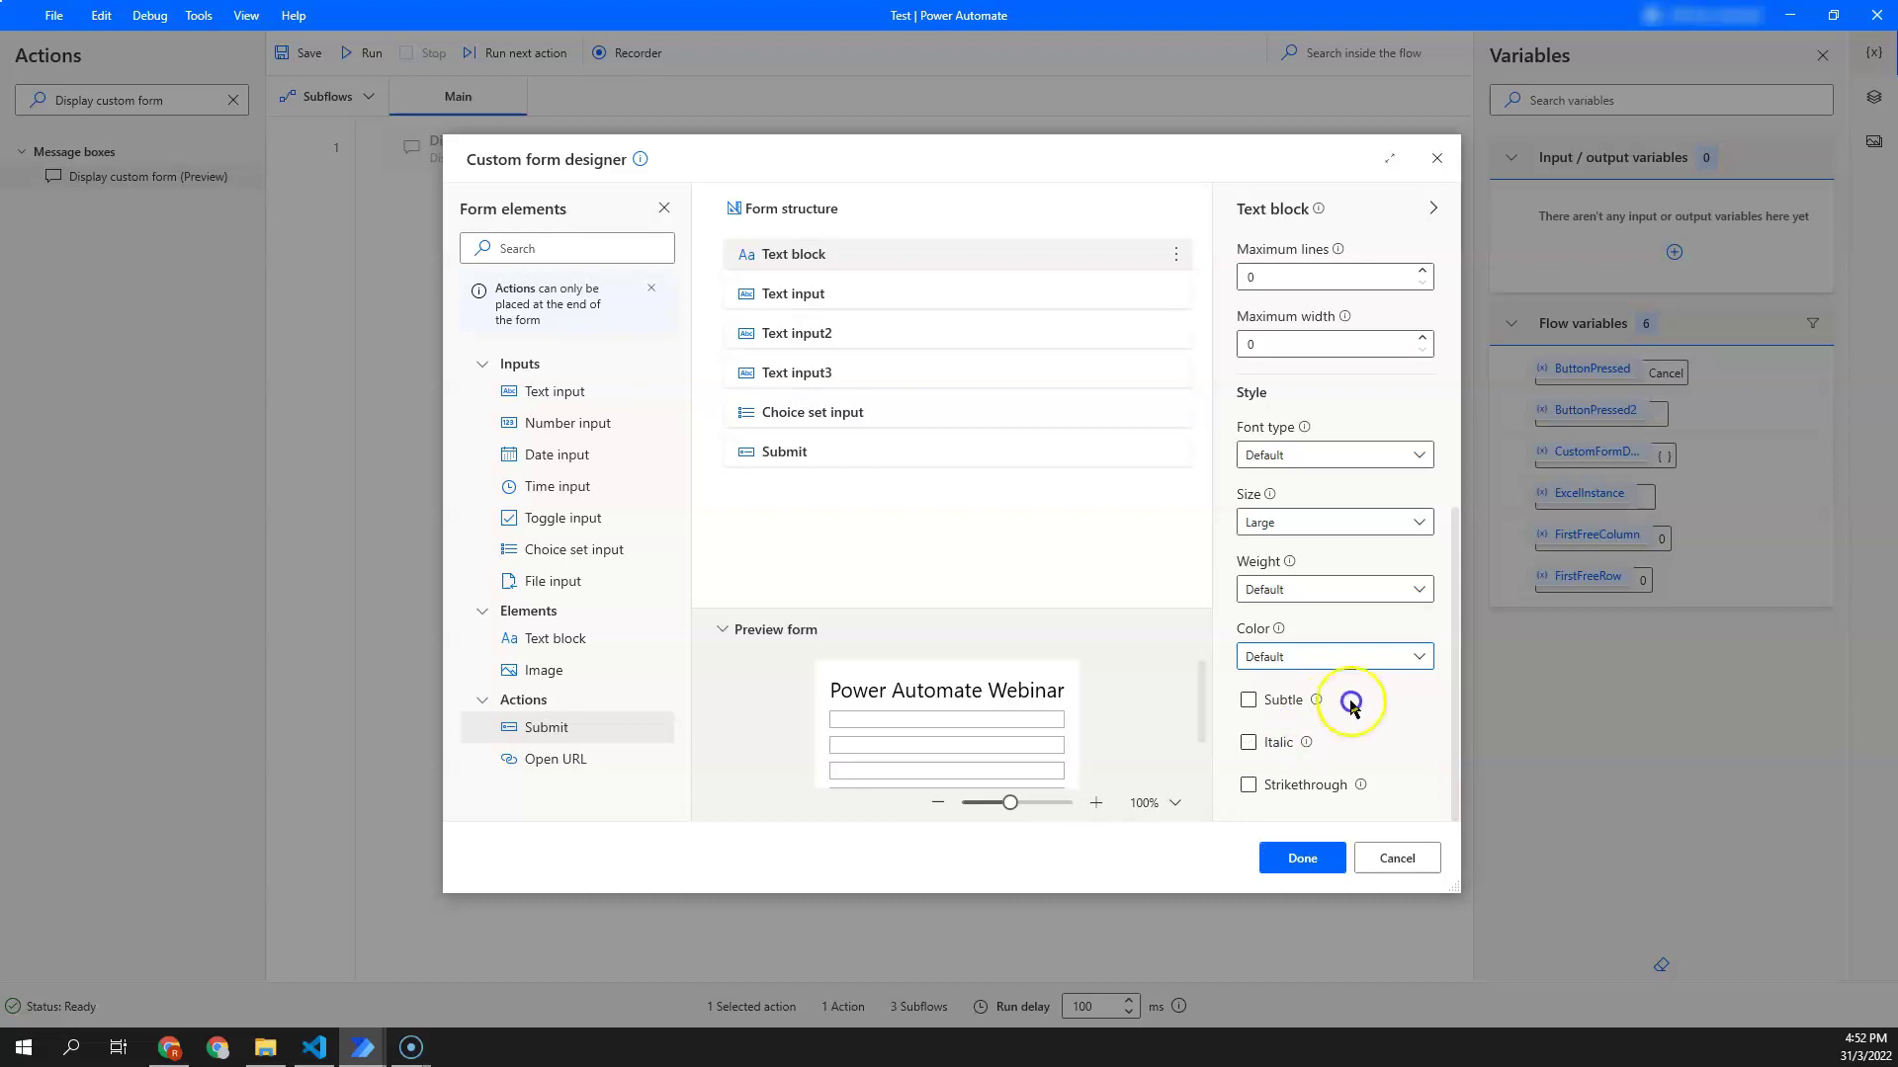
scroll(1424, 453, "up", 4)
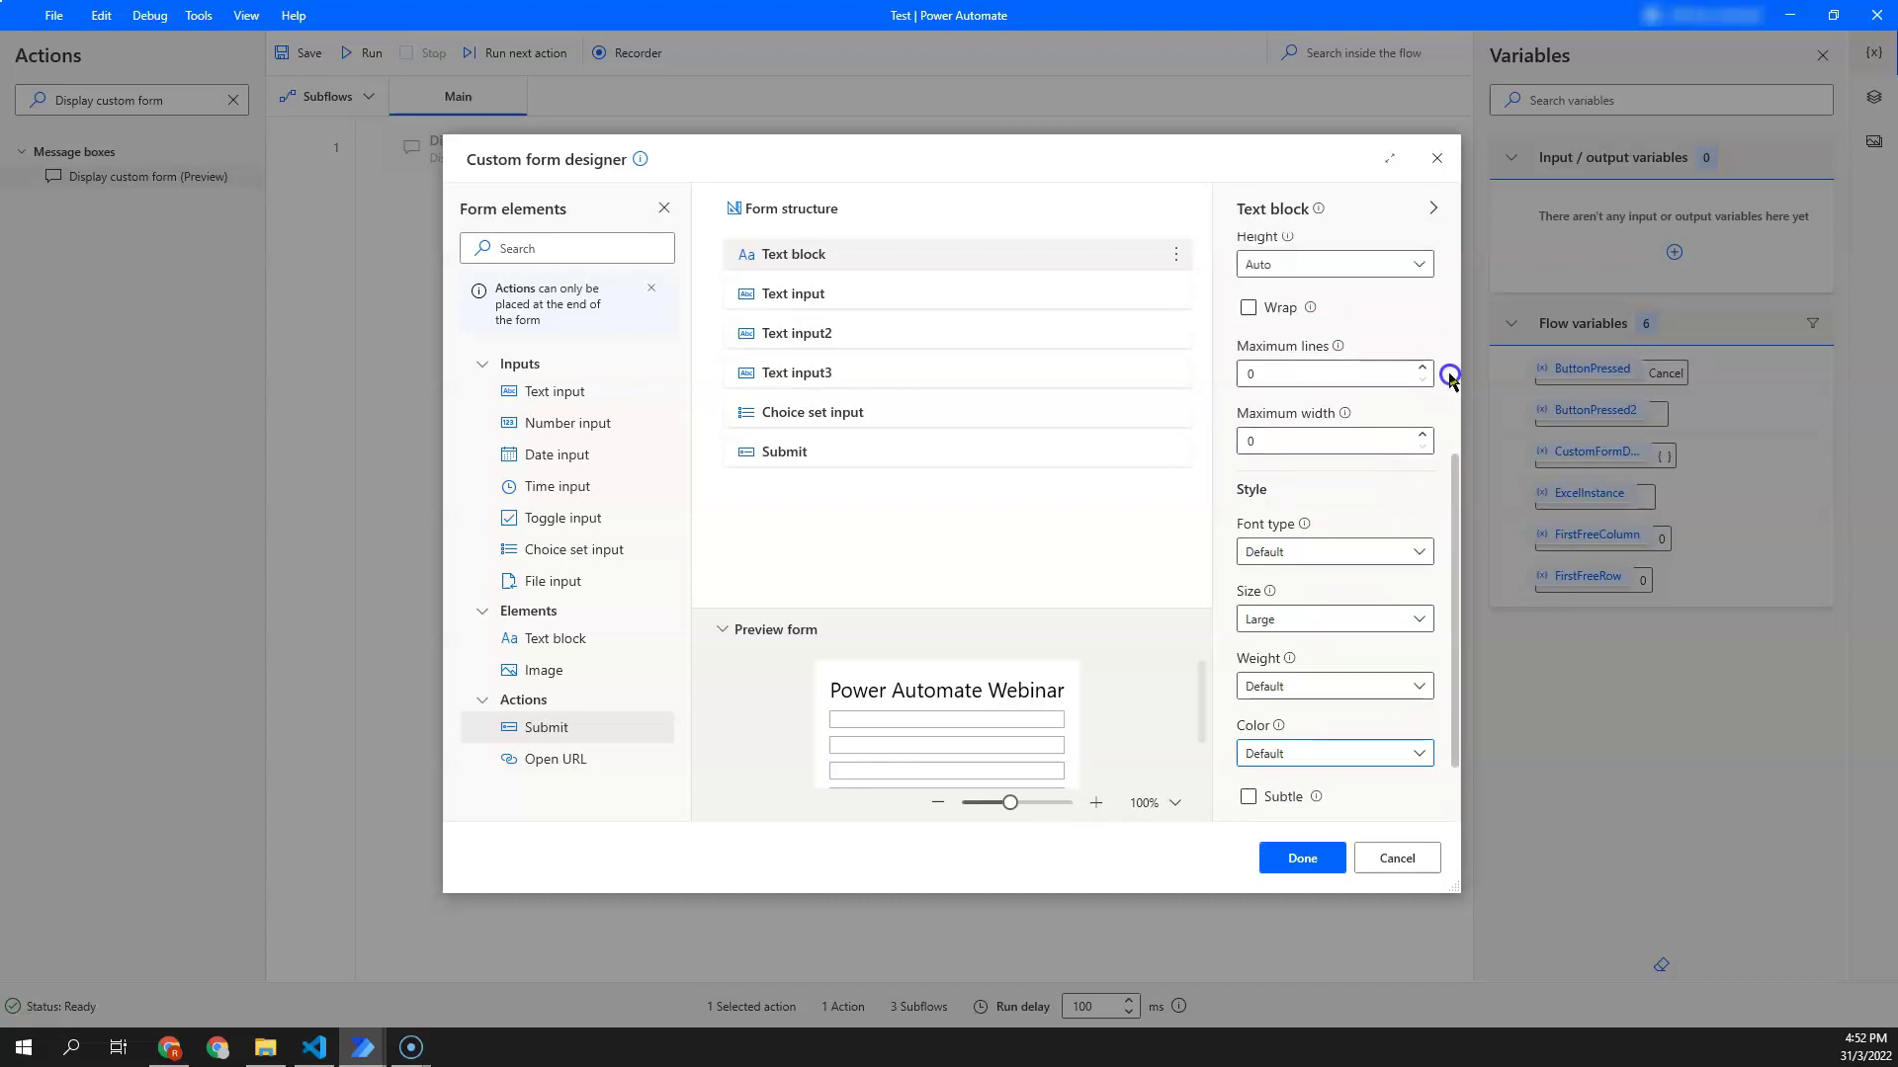
scroll(1384, 282, "up", 3)
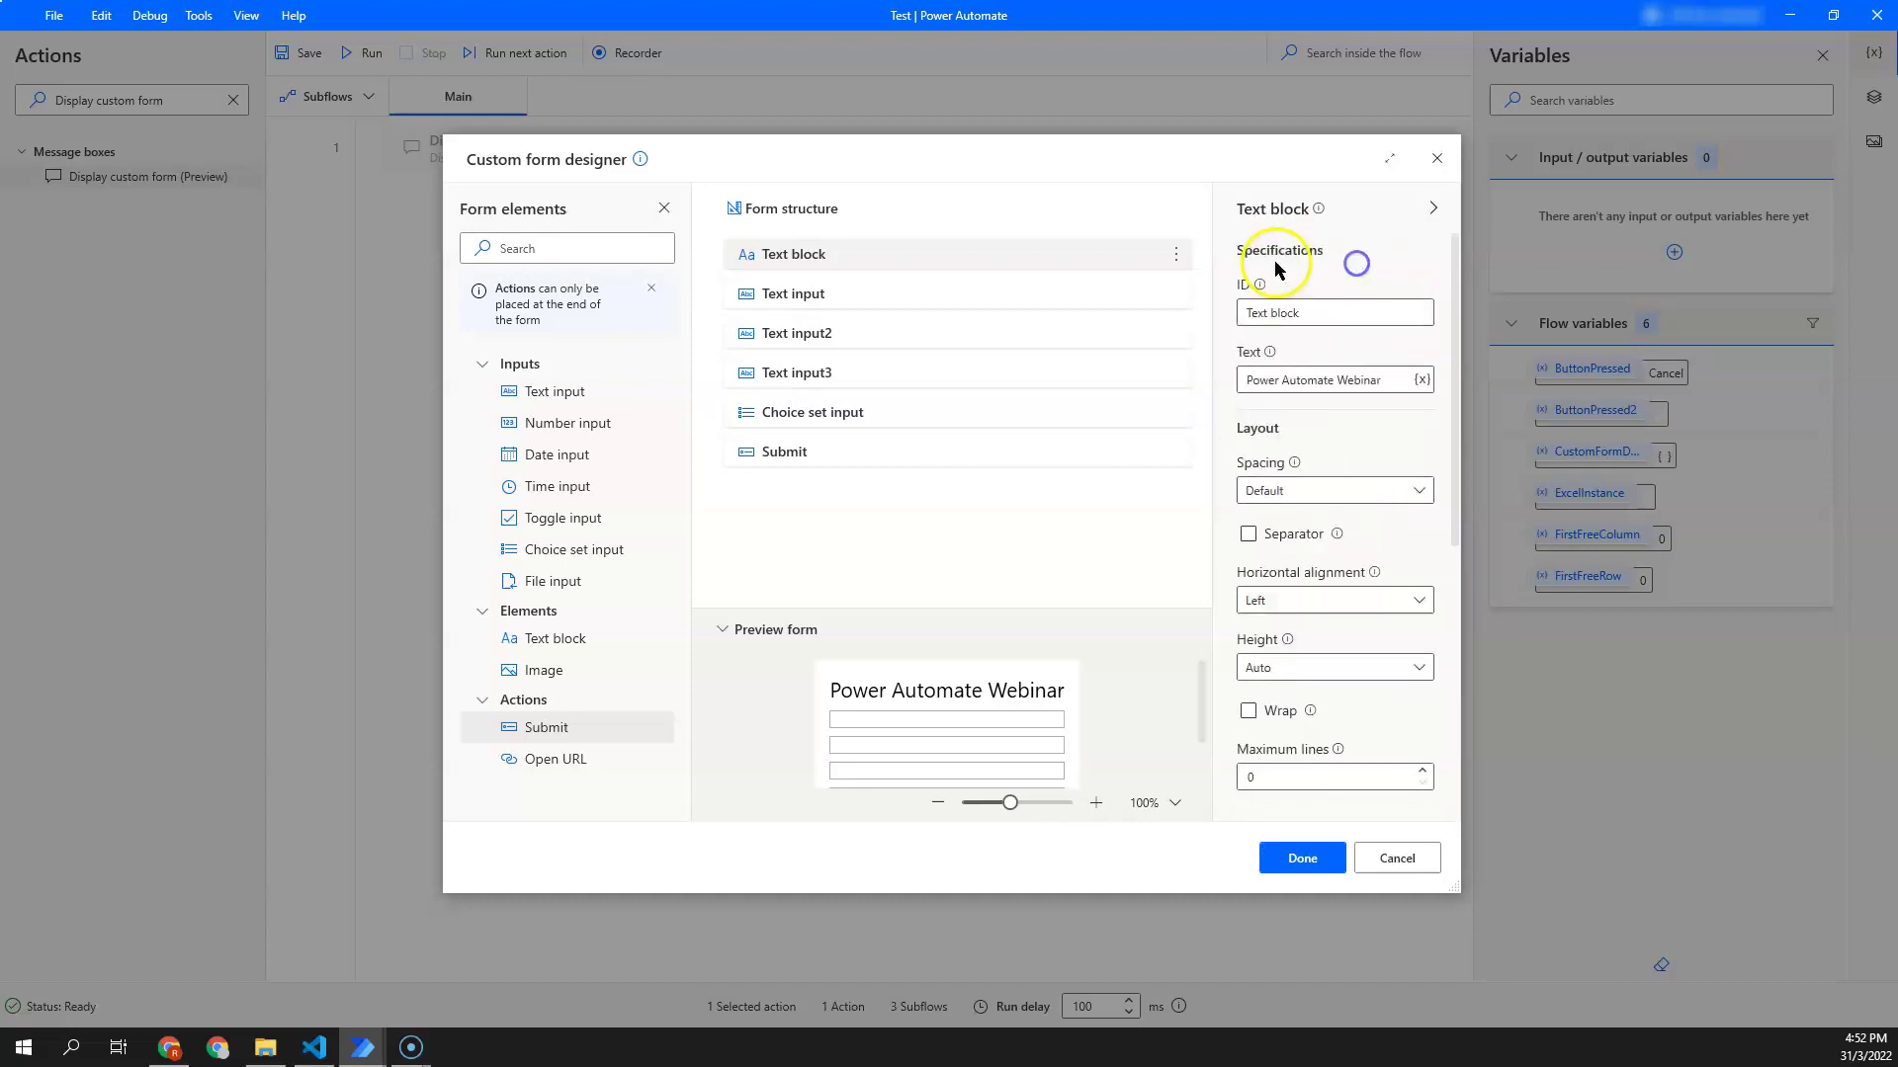
Step: Replace 'input' in the first text input's ID with Name and label it Name
left_click(942, 289)
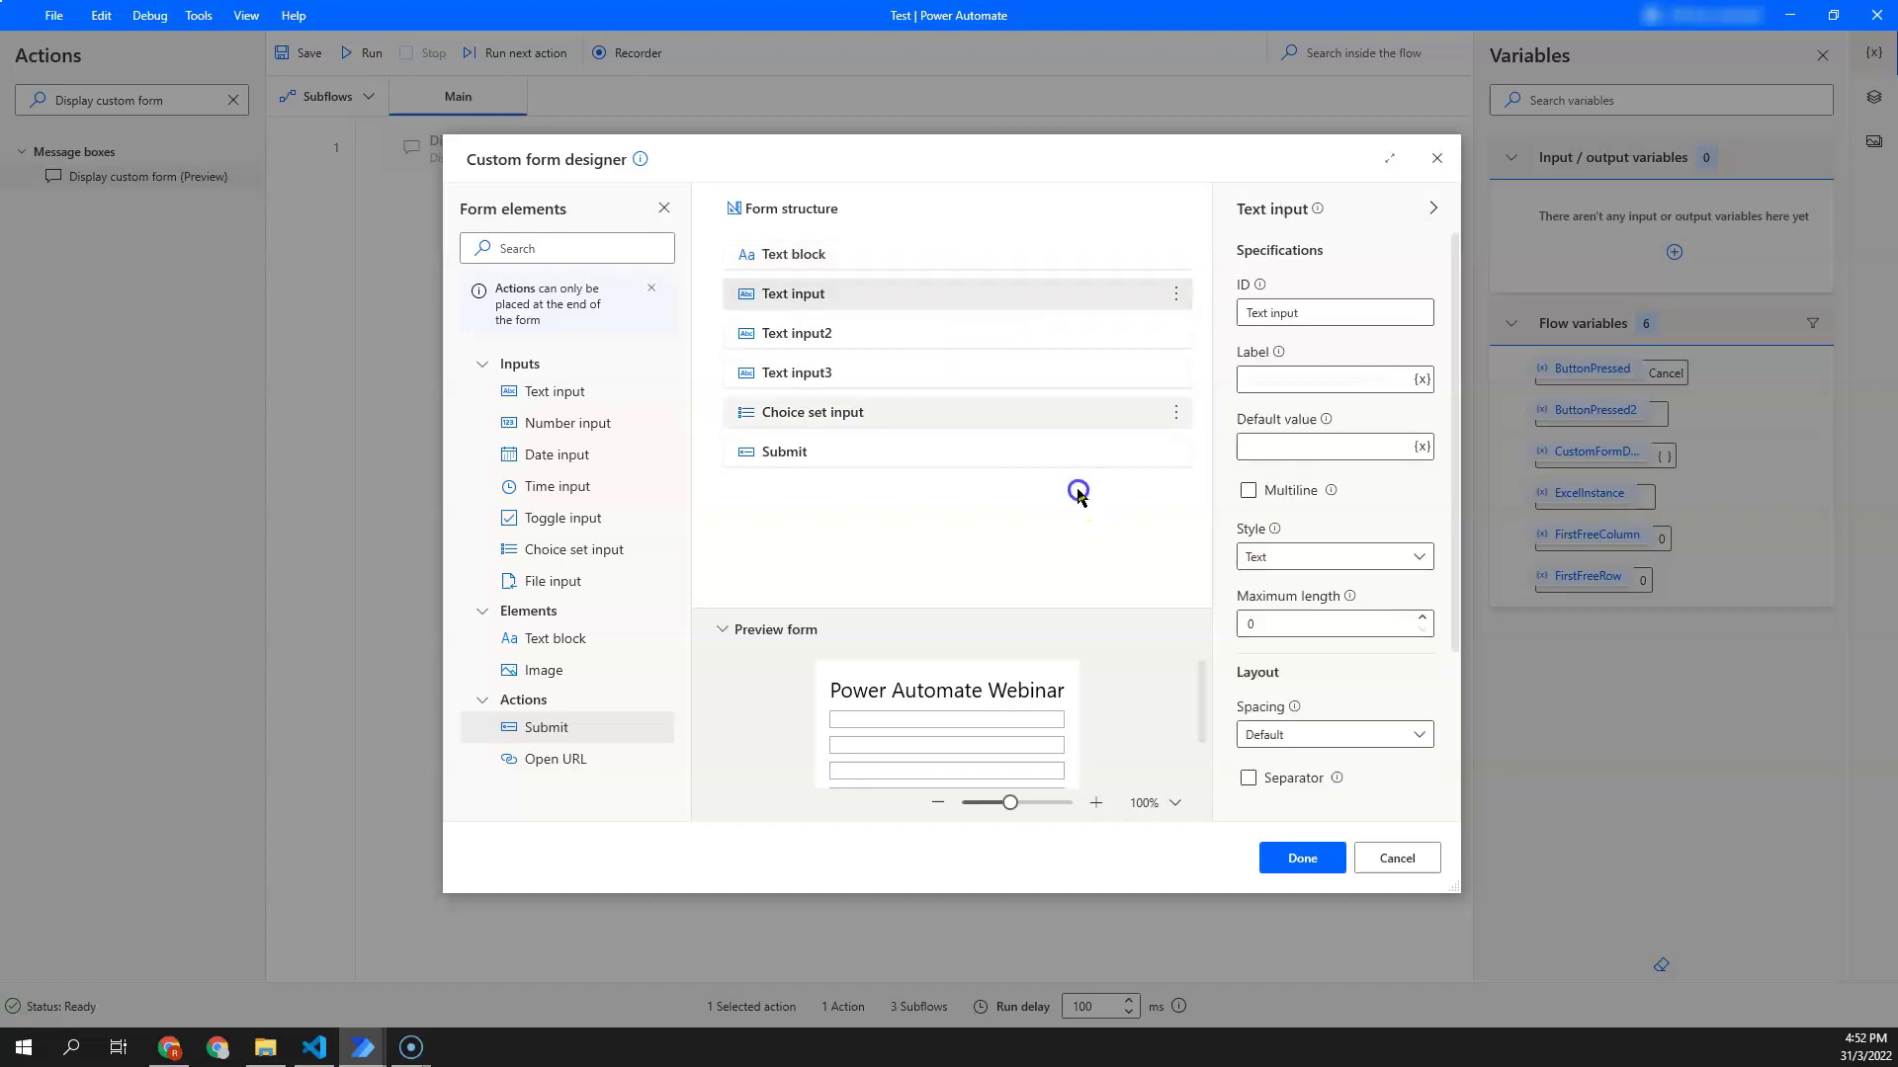
left_click(1001, 310)
left_click(1040, 297)
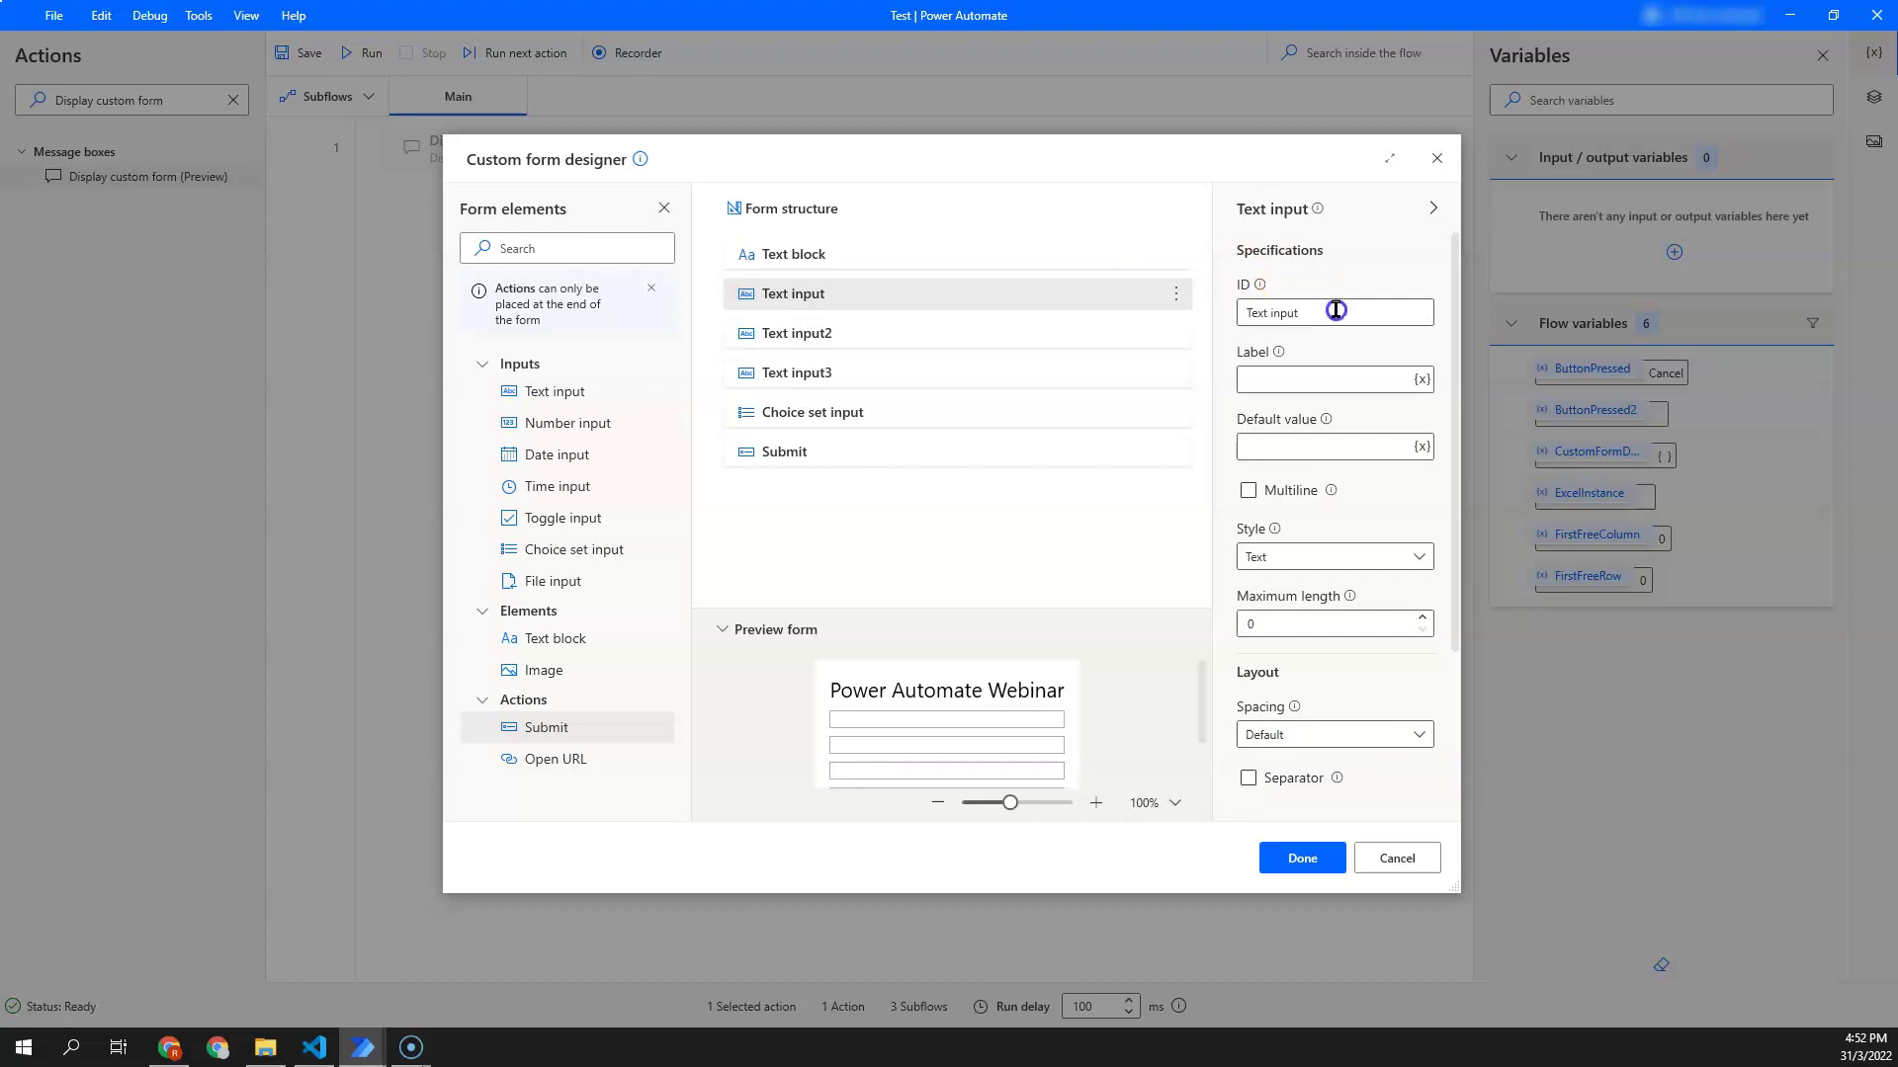
key("shift+Left")
key("shift+Left")
key("shift+Left")
key("shift+Left")
key("shift+Left")
key("shift+Left")
type("Name")
left_click(1309, 380)
type("Name")
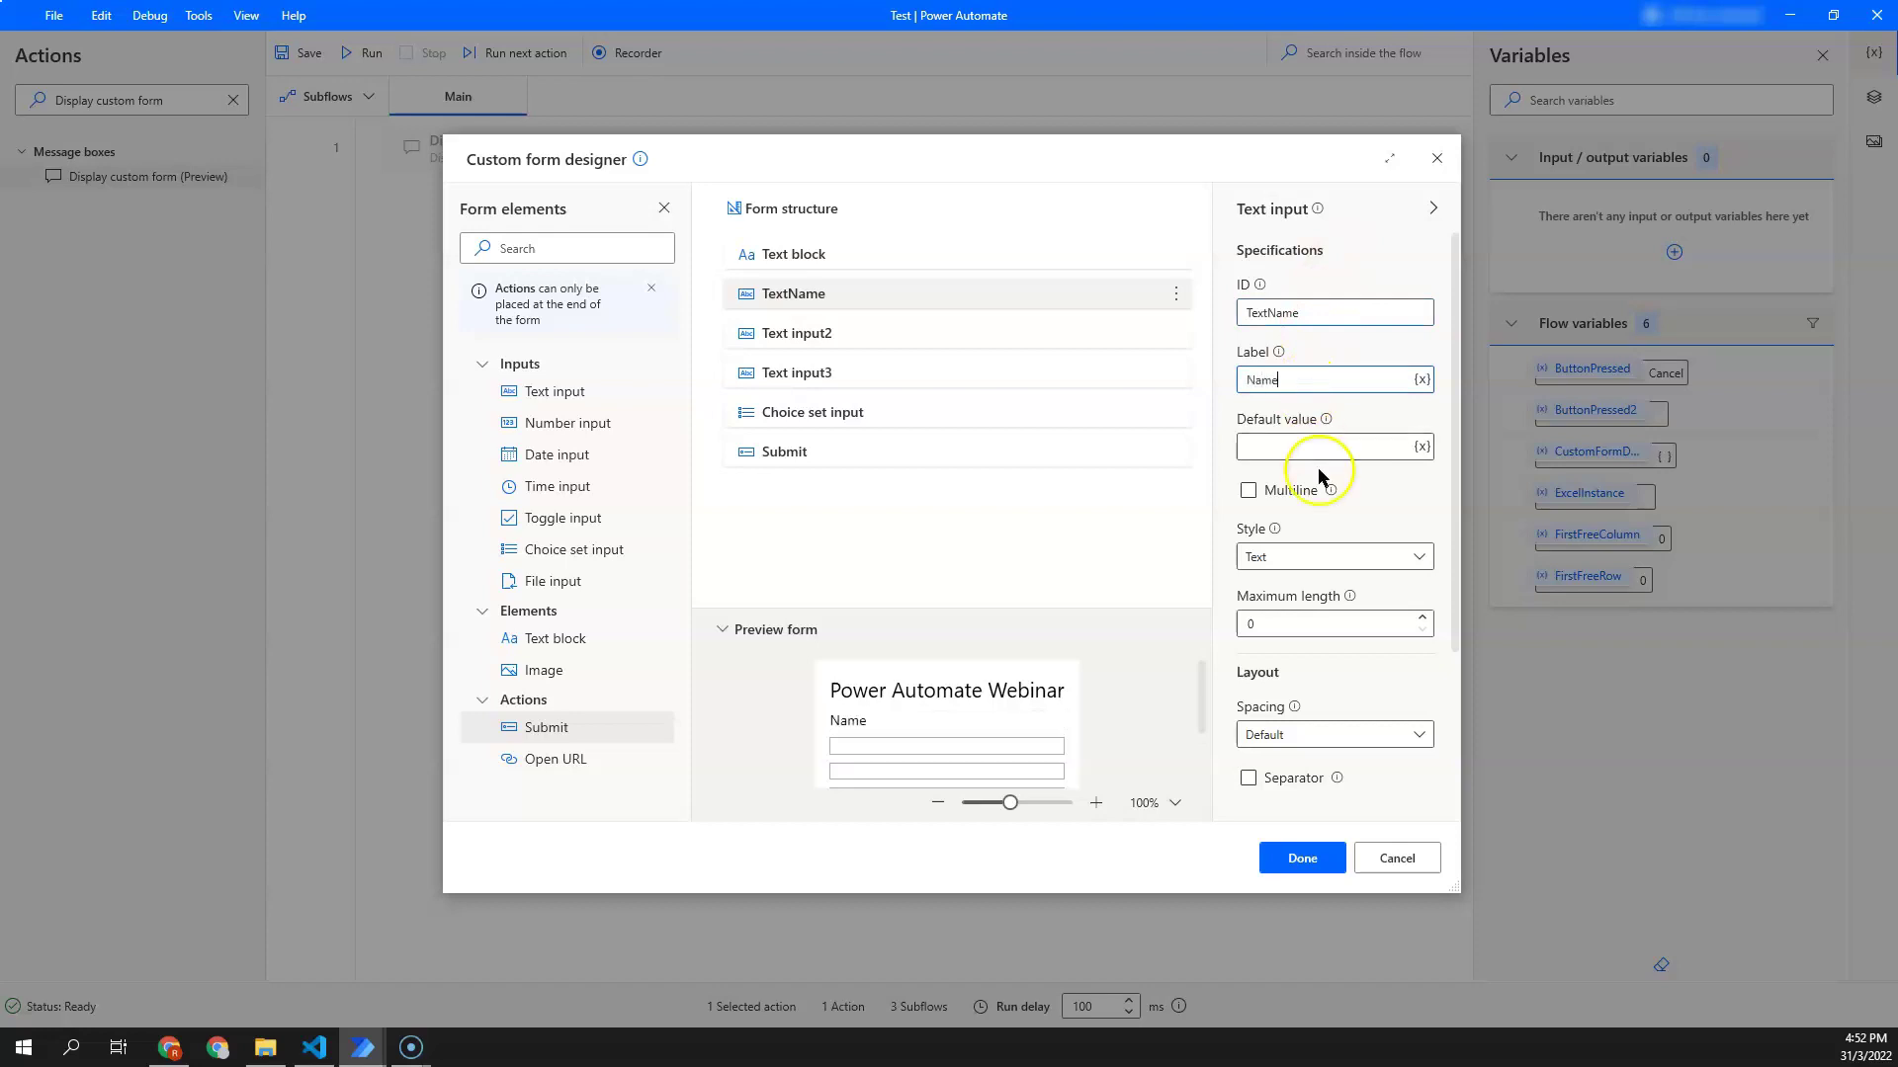
Step: Rename the second text input to TextEmail and set its Style to Email
triple_click(1272, 309)
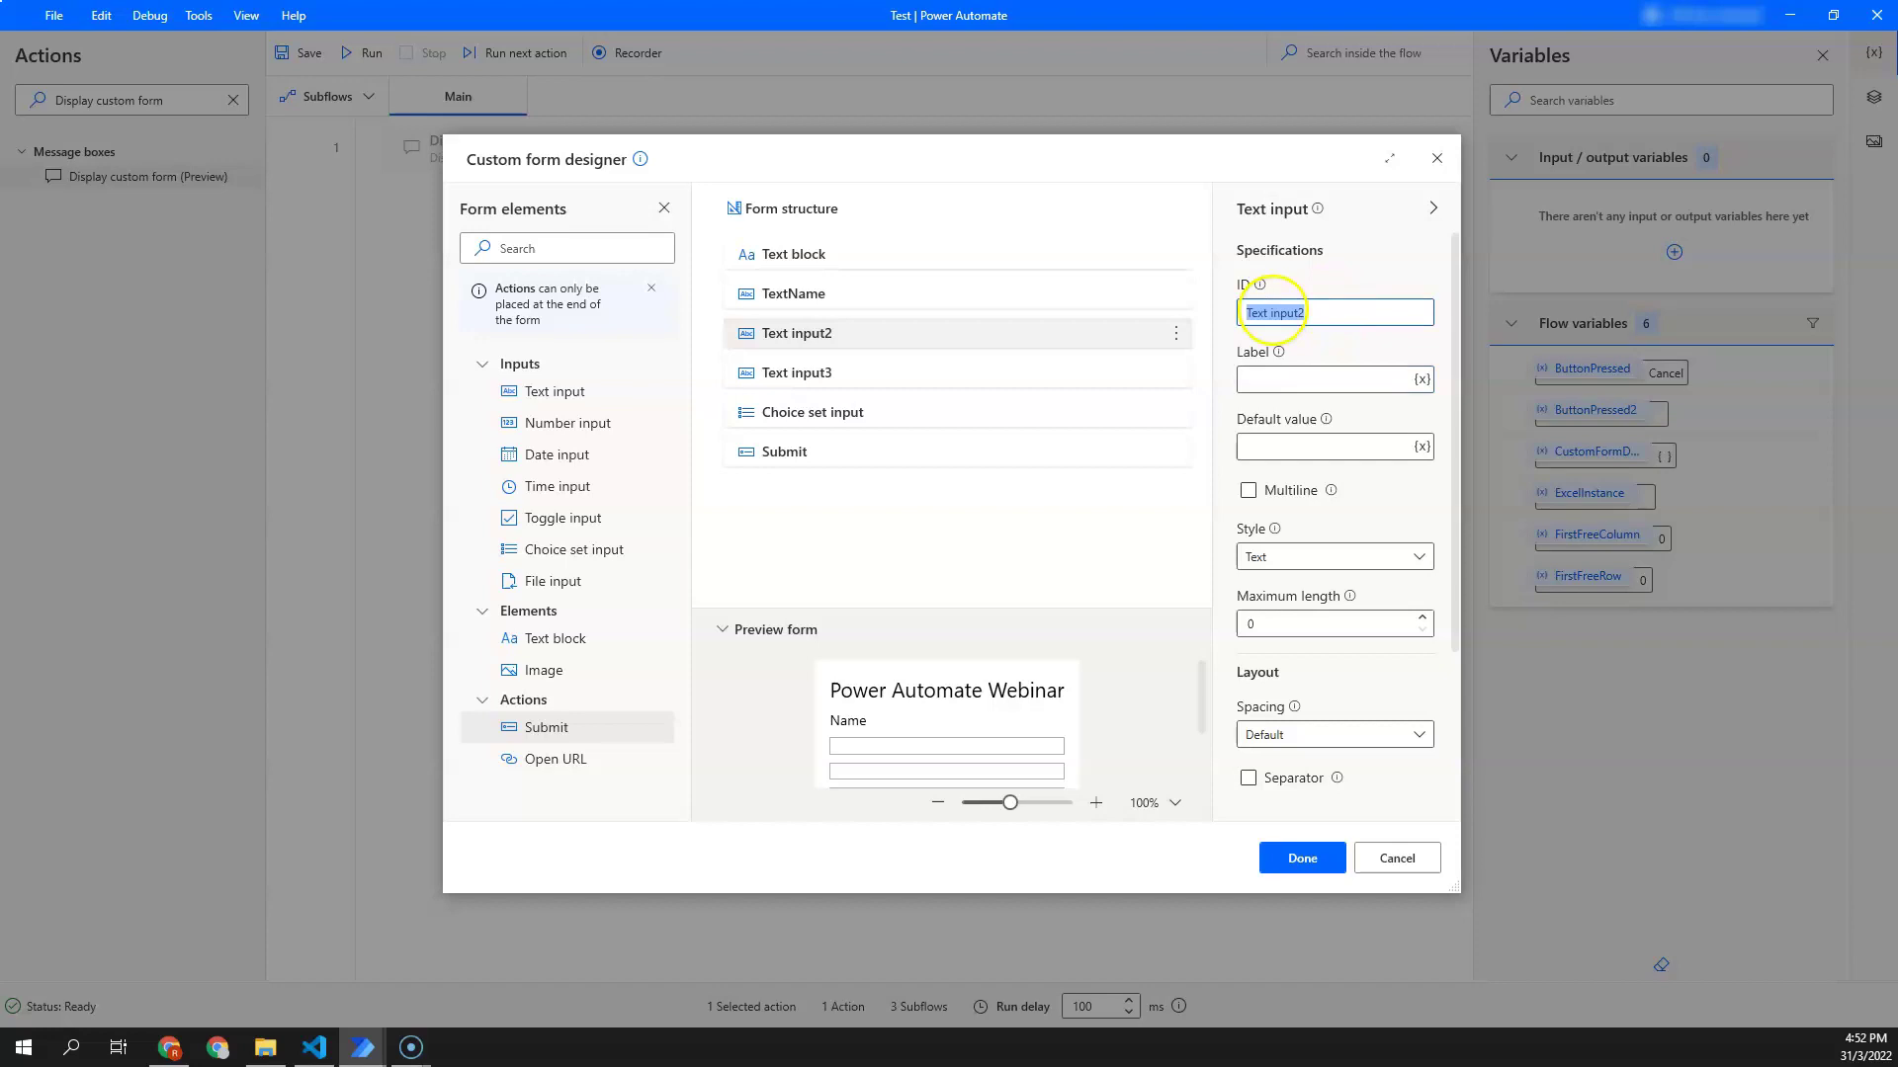
type("Te")
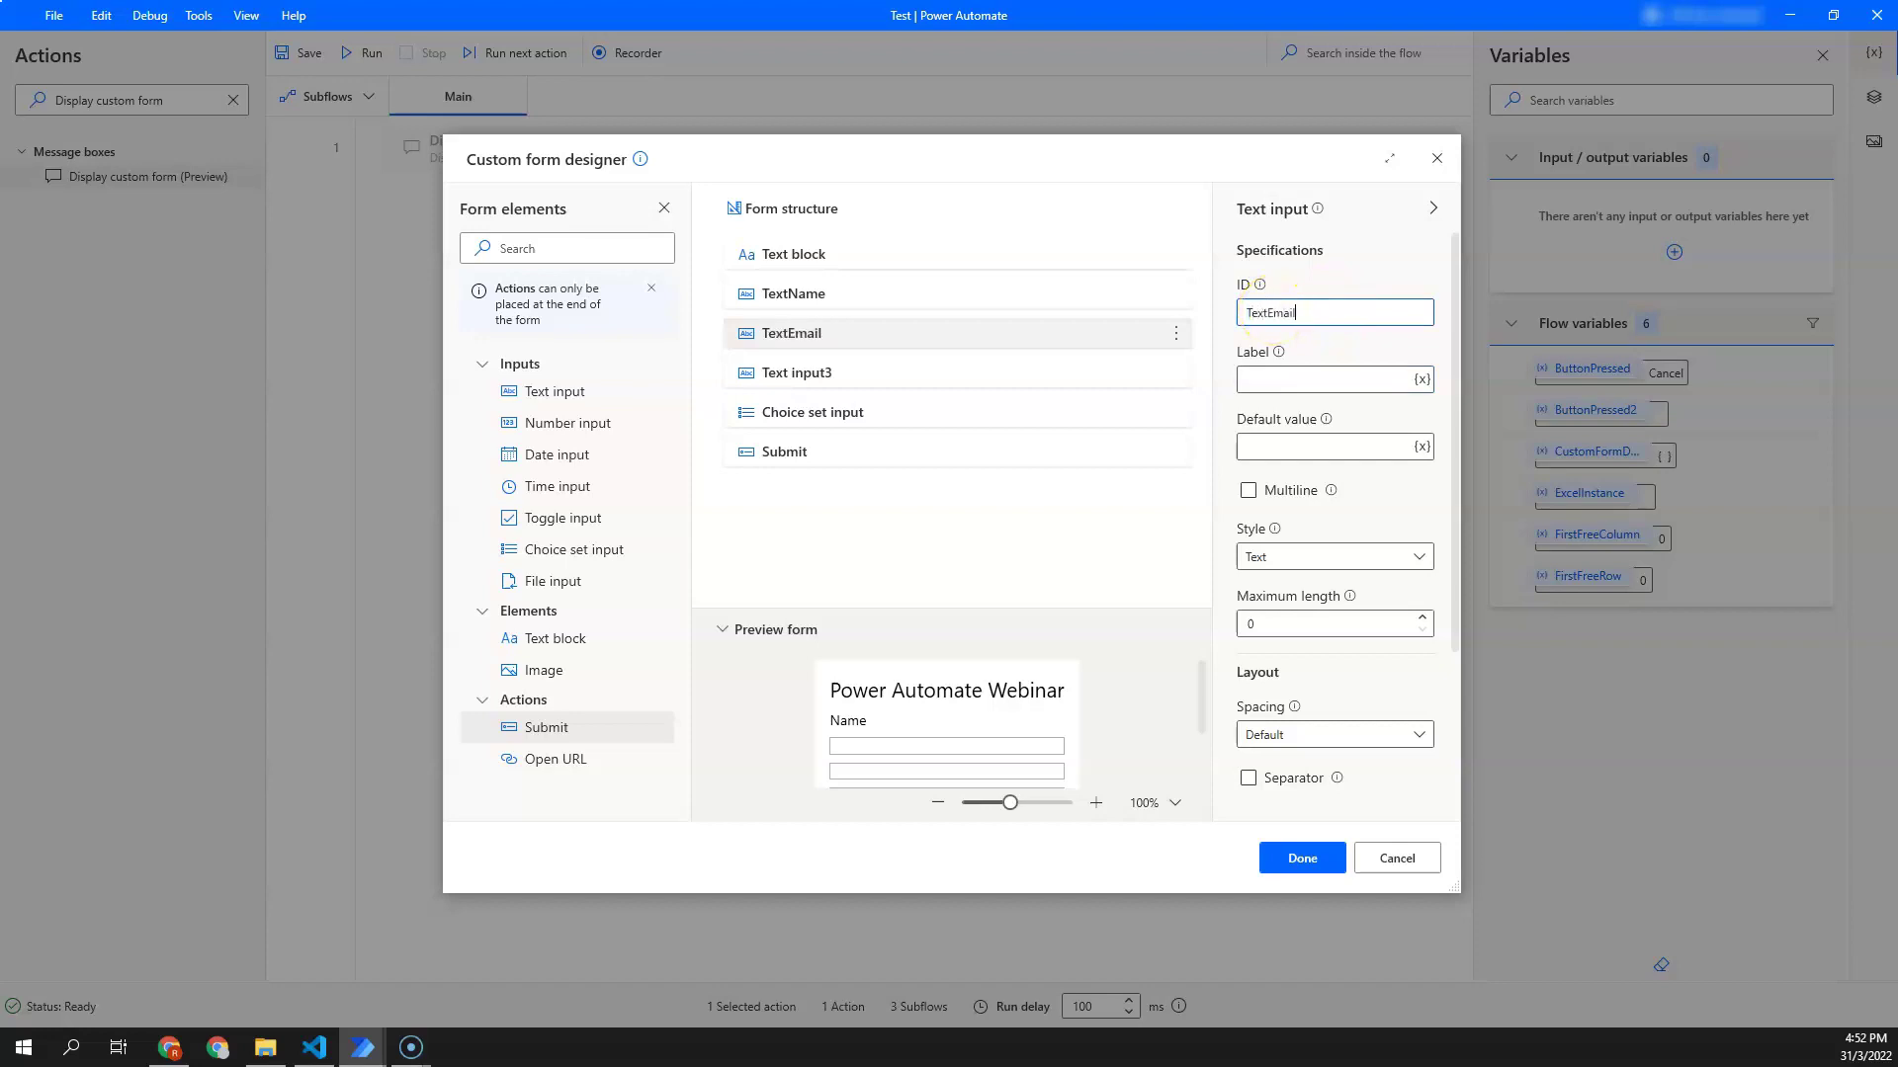
type("xtEmail")
left_click(1377, 564)
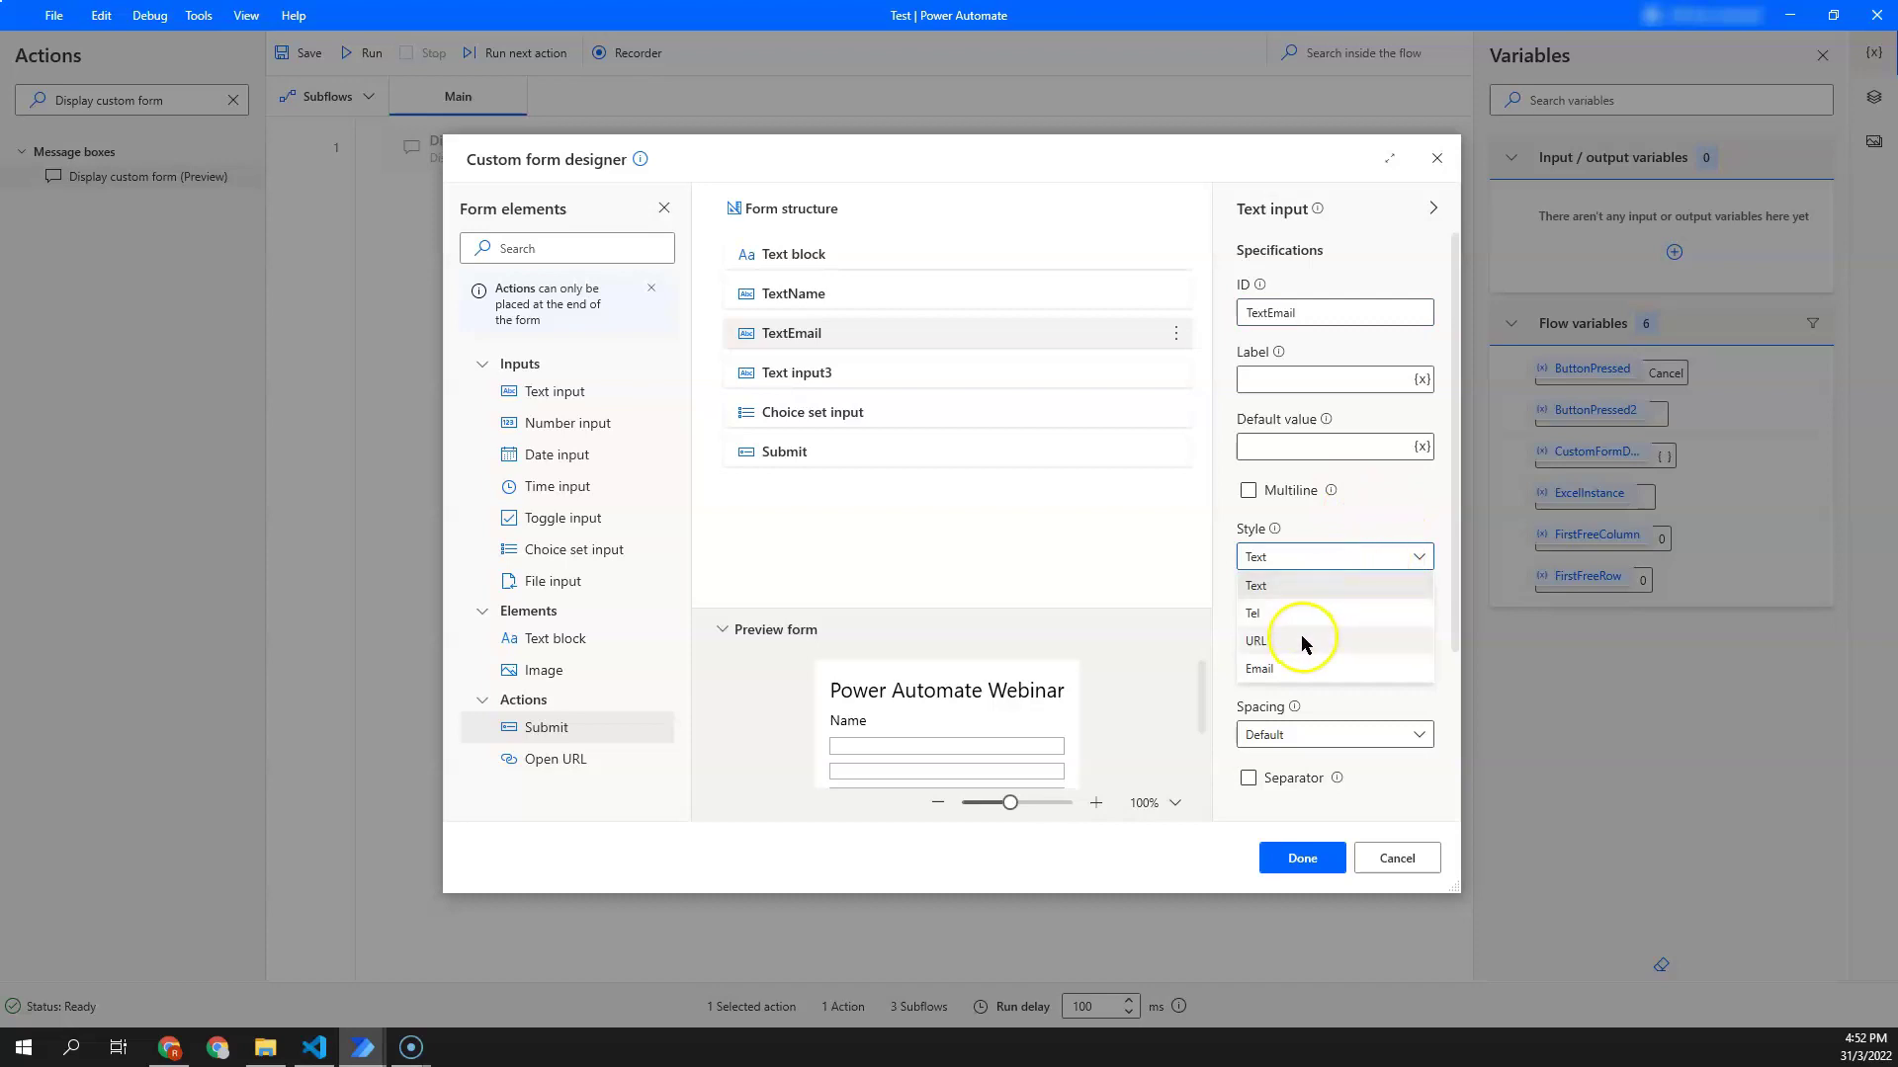
left_click(1319, 667)
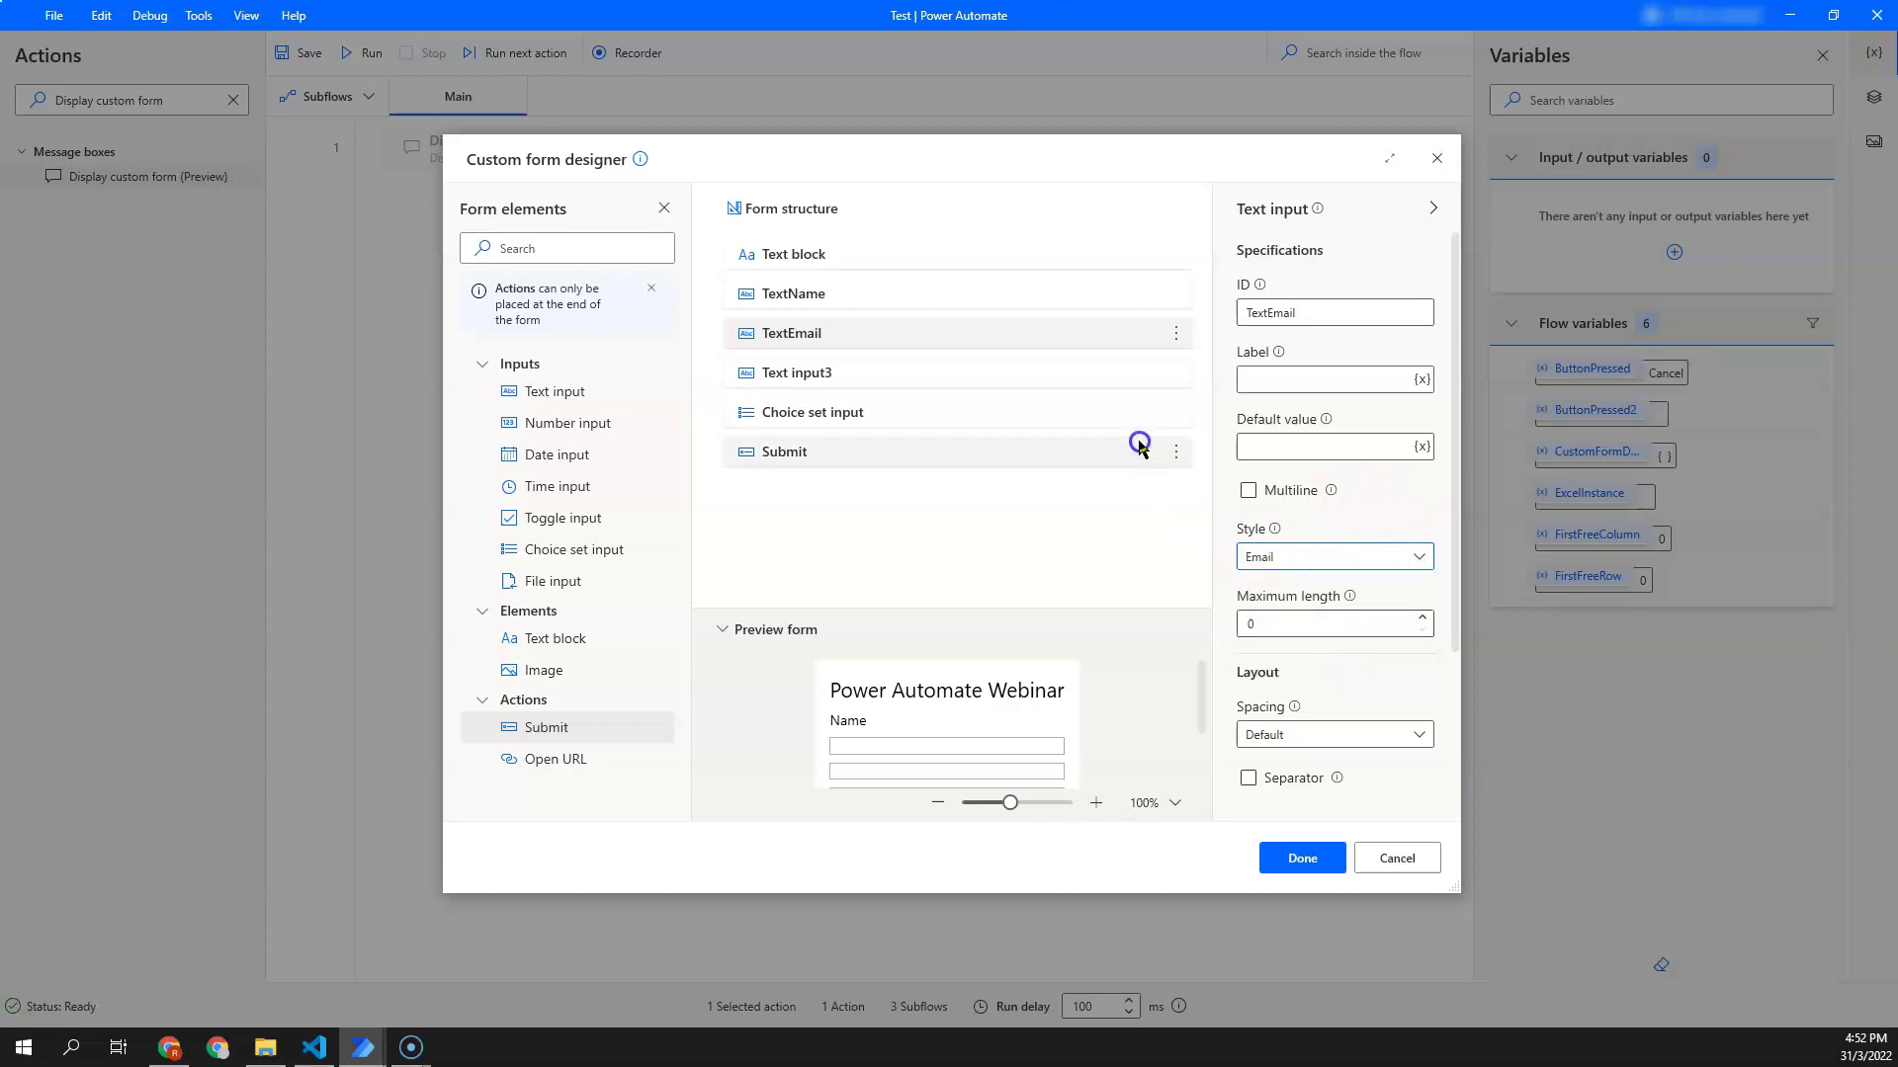
Step: Rename the third text input to TextNumber and set its Style to Tel
left_click(1110, 372)
triple_click(1347, 309)
type("Te")
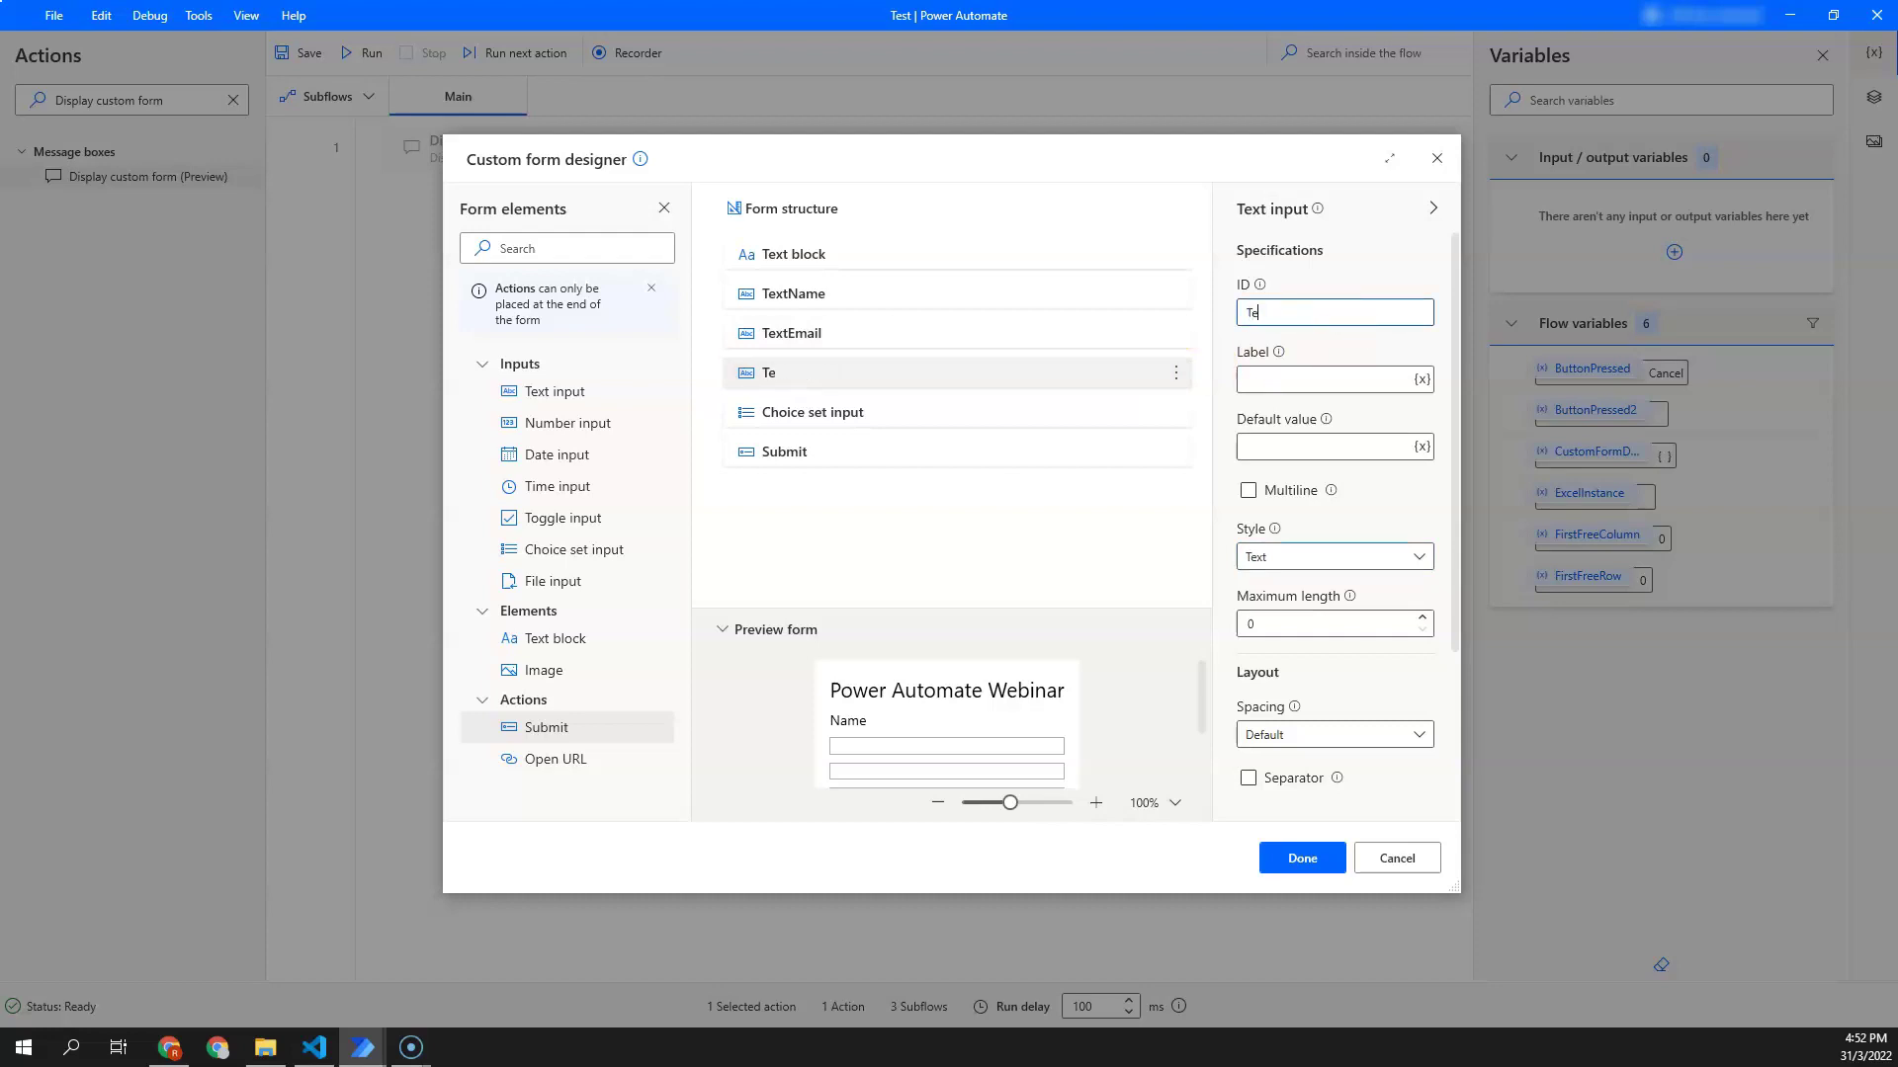
type("xtNumber")
left_click(1331, 552)
left_click(1296, 616)
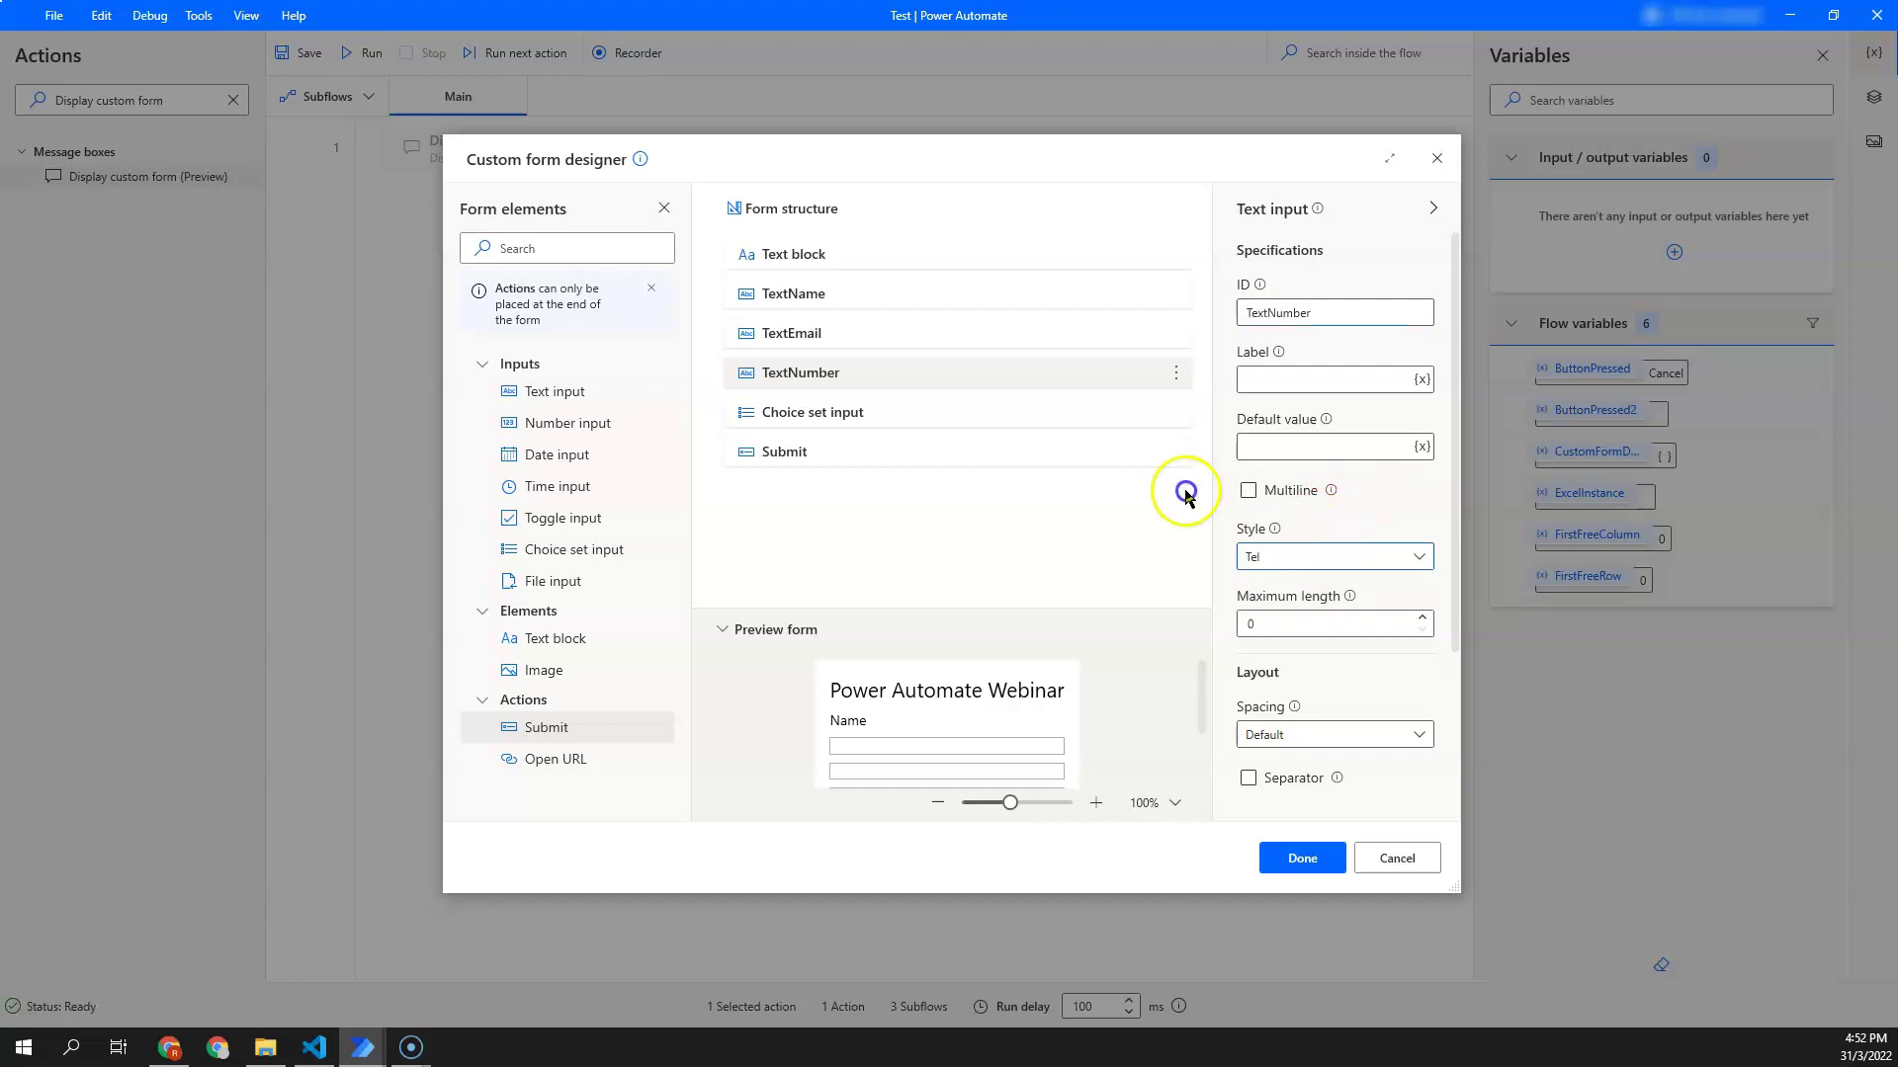
left_click_drag(1457, 623, 1456, 857)
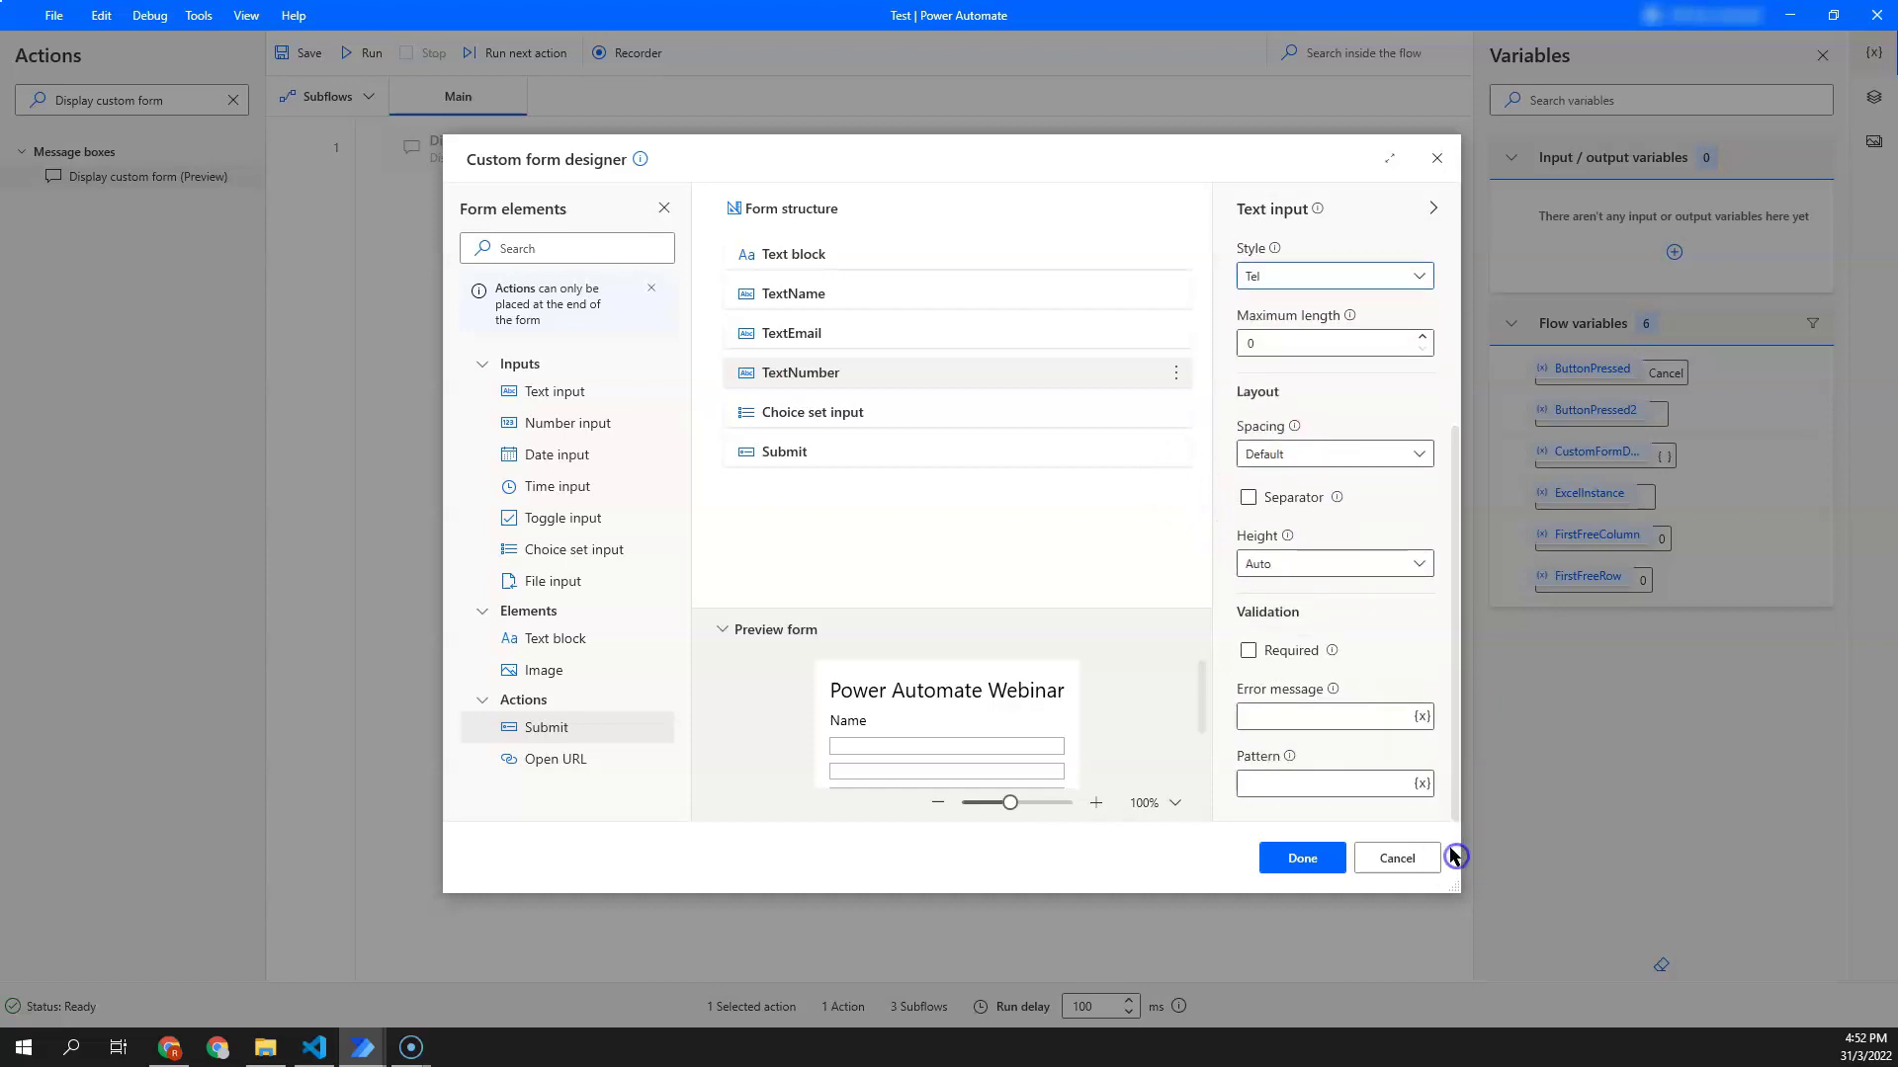
Step: Make TextEmail required and start entering its error message
left_click(968, 351)
left_click(1291, 651)
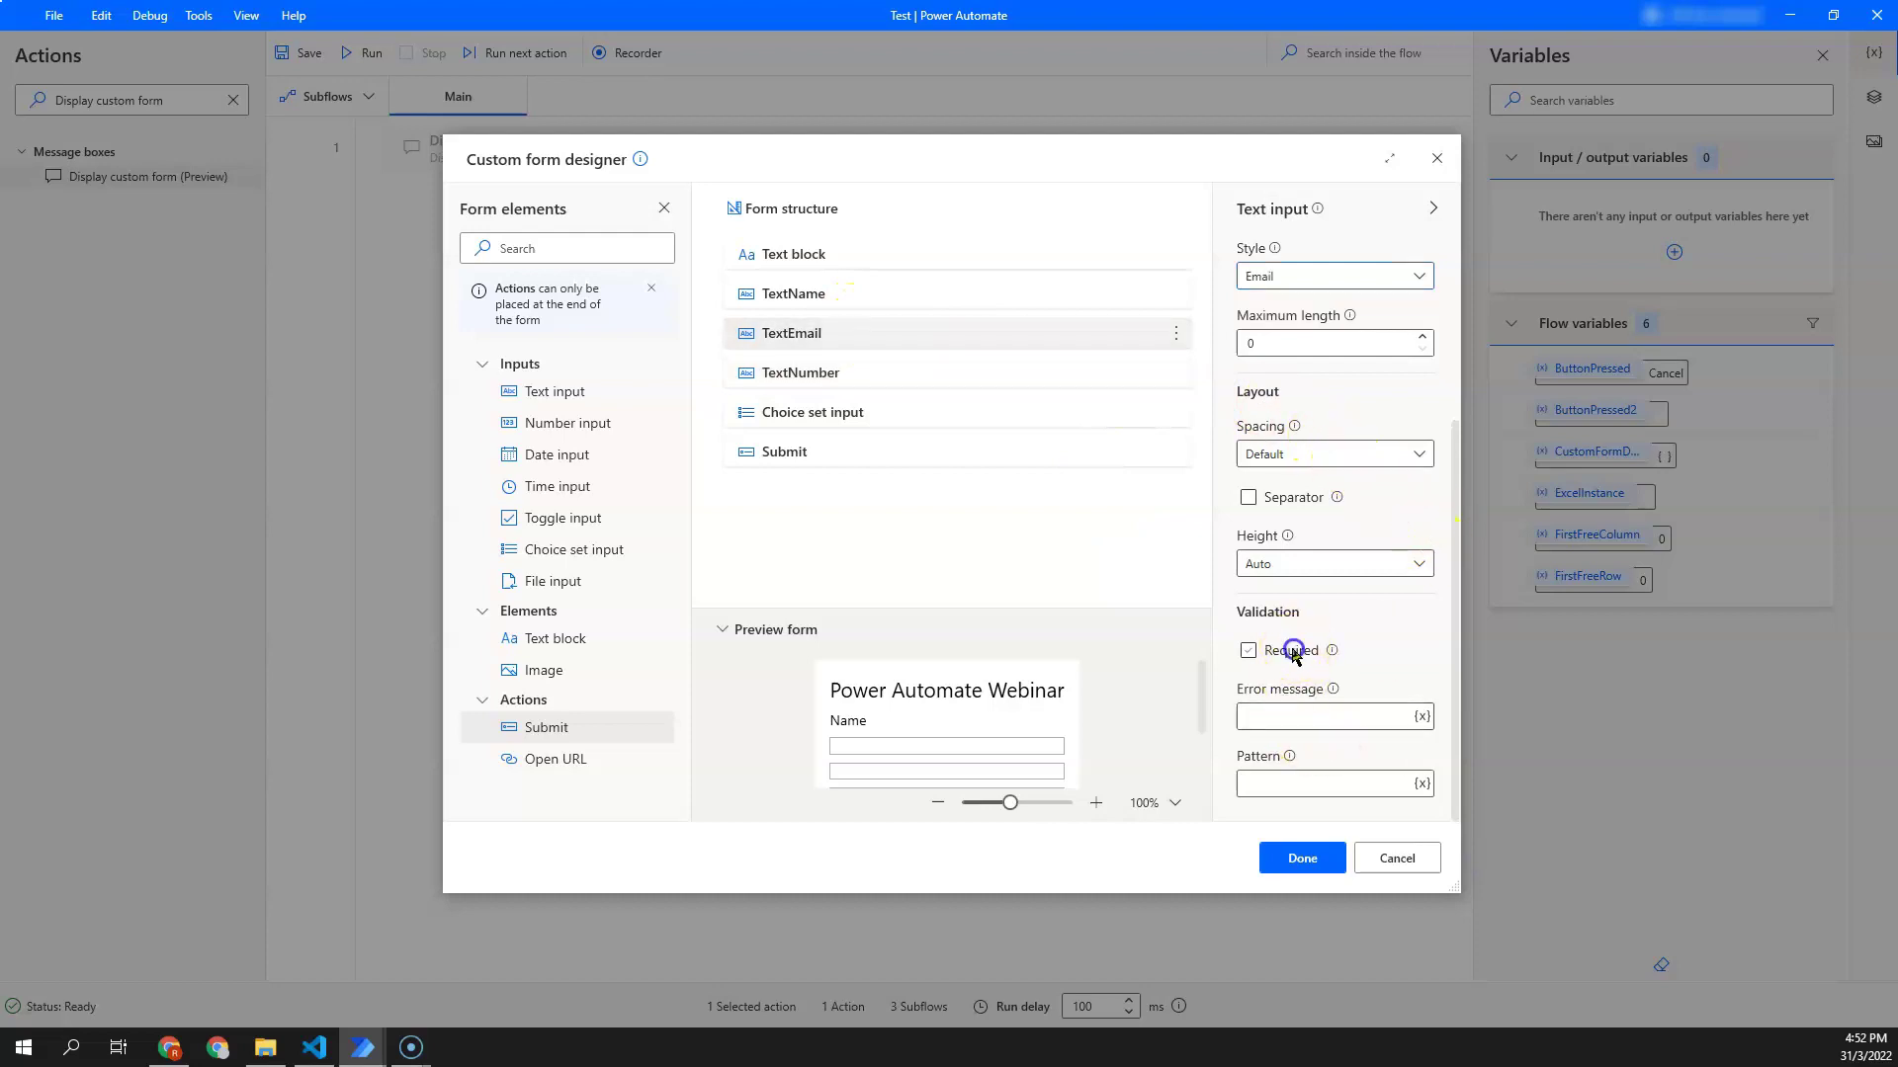
left_click(1285, 713)
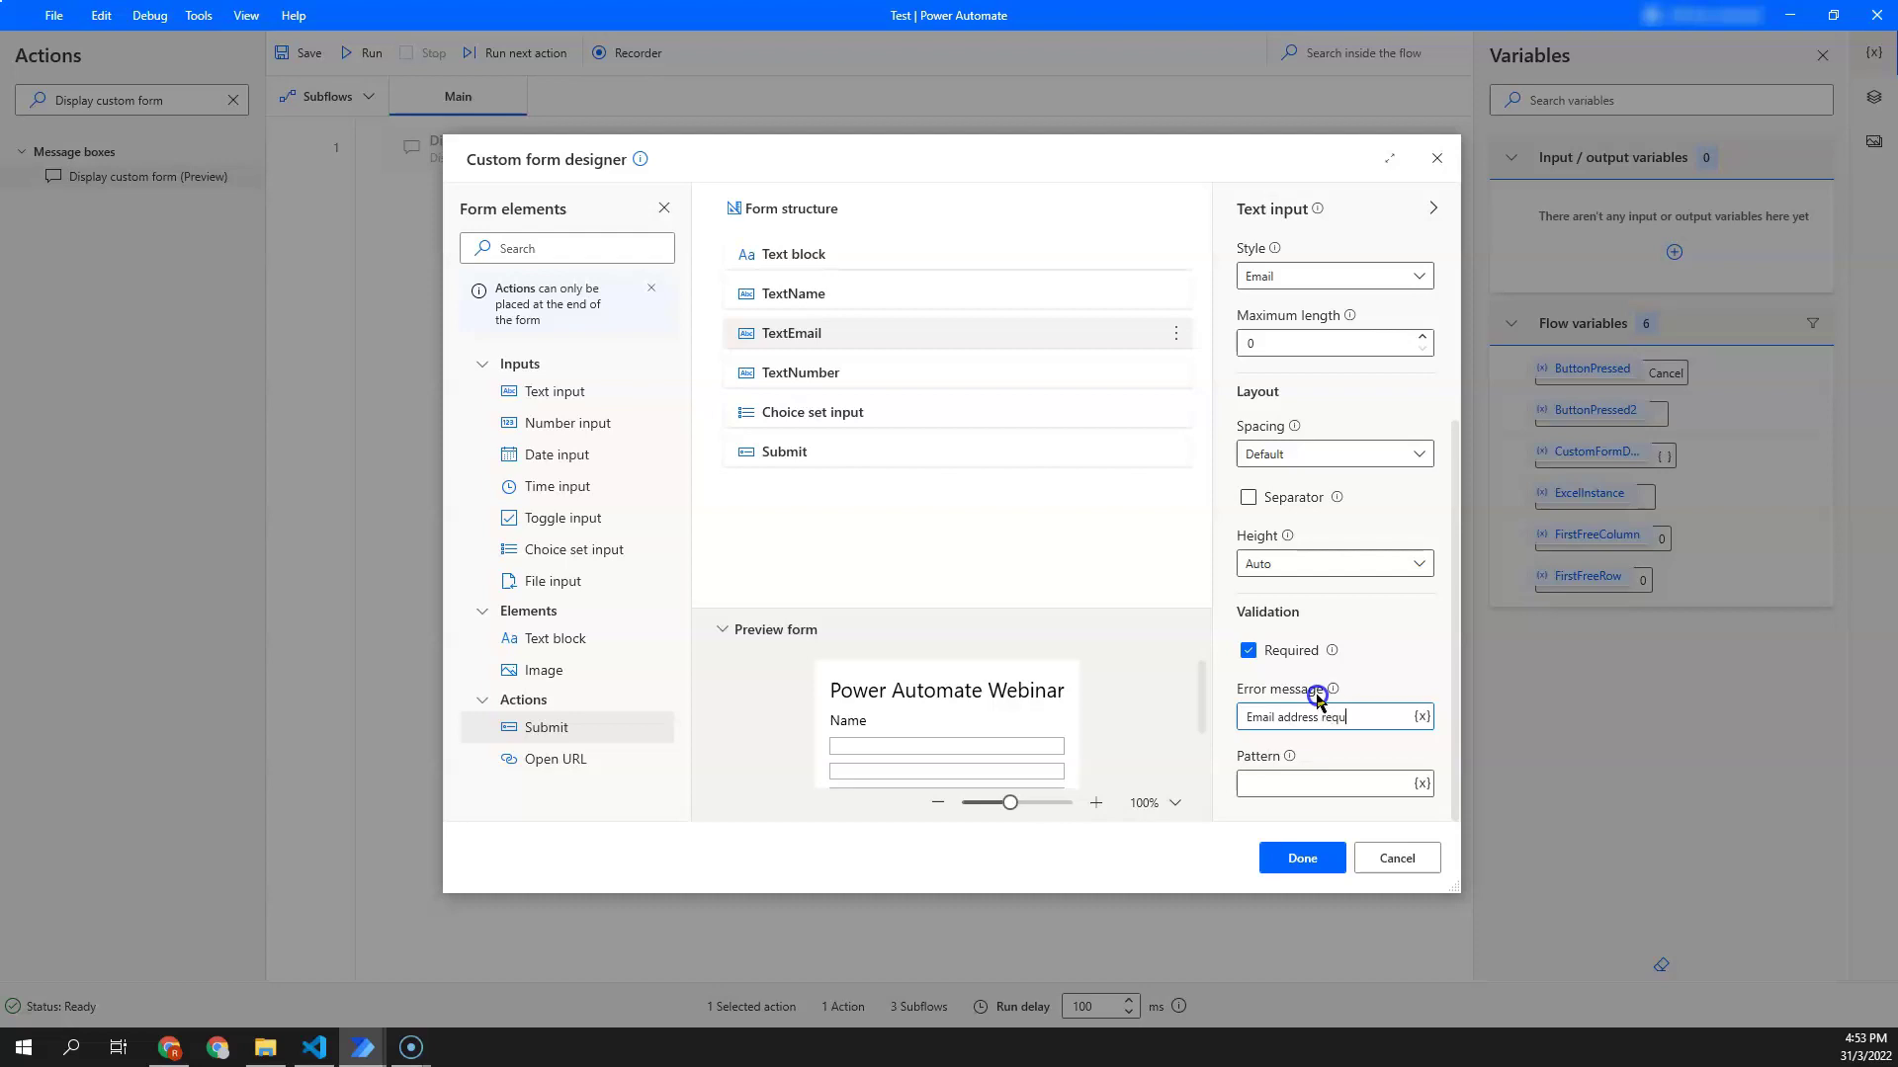
Step: Rename the choice set input ChoiceWebinar with label 'How did you hear about this webinar?'
left_click(1073, 392)
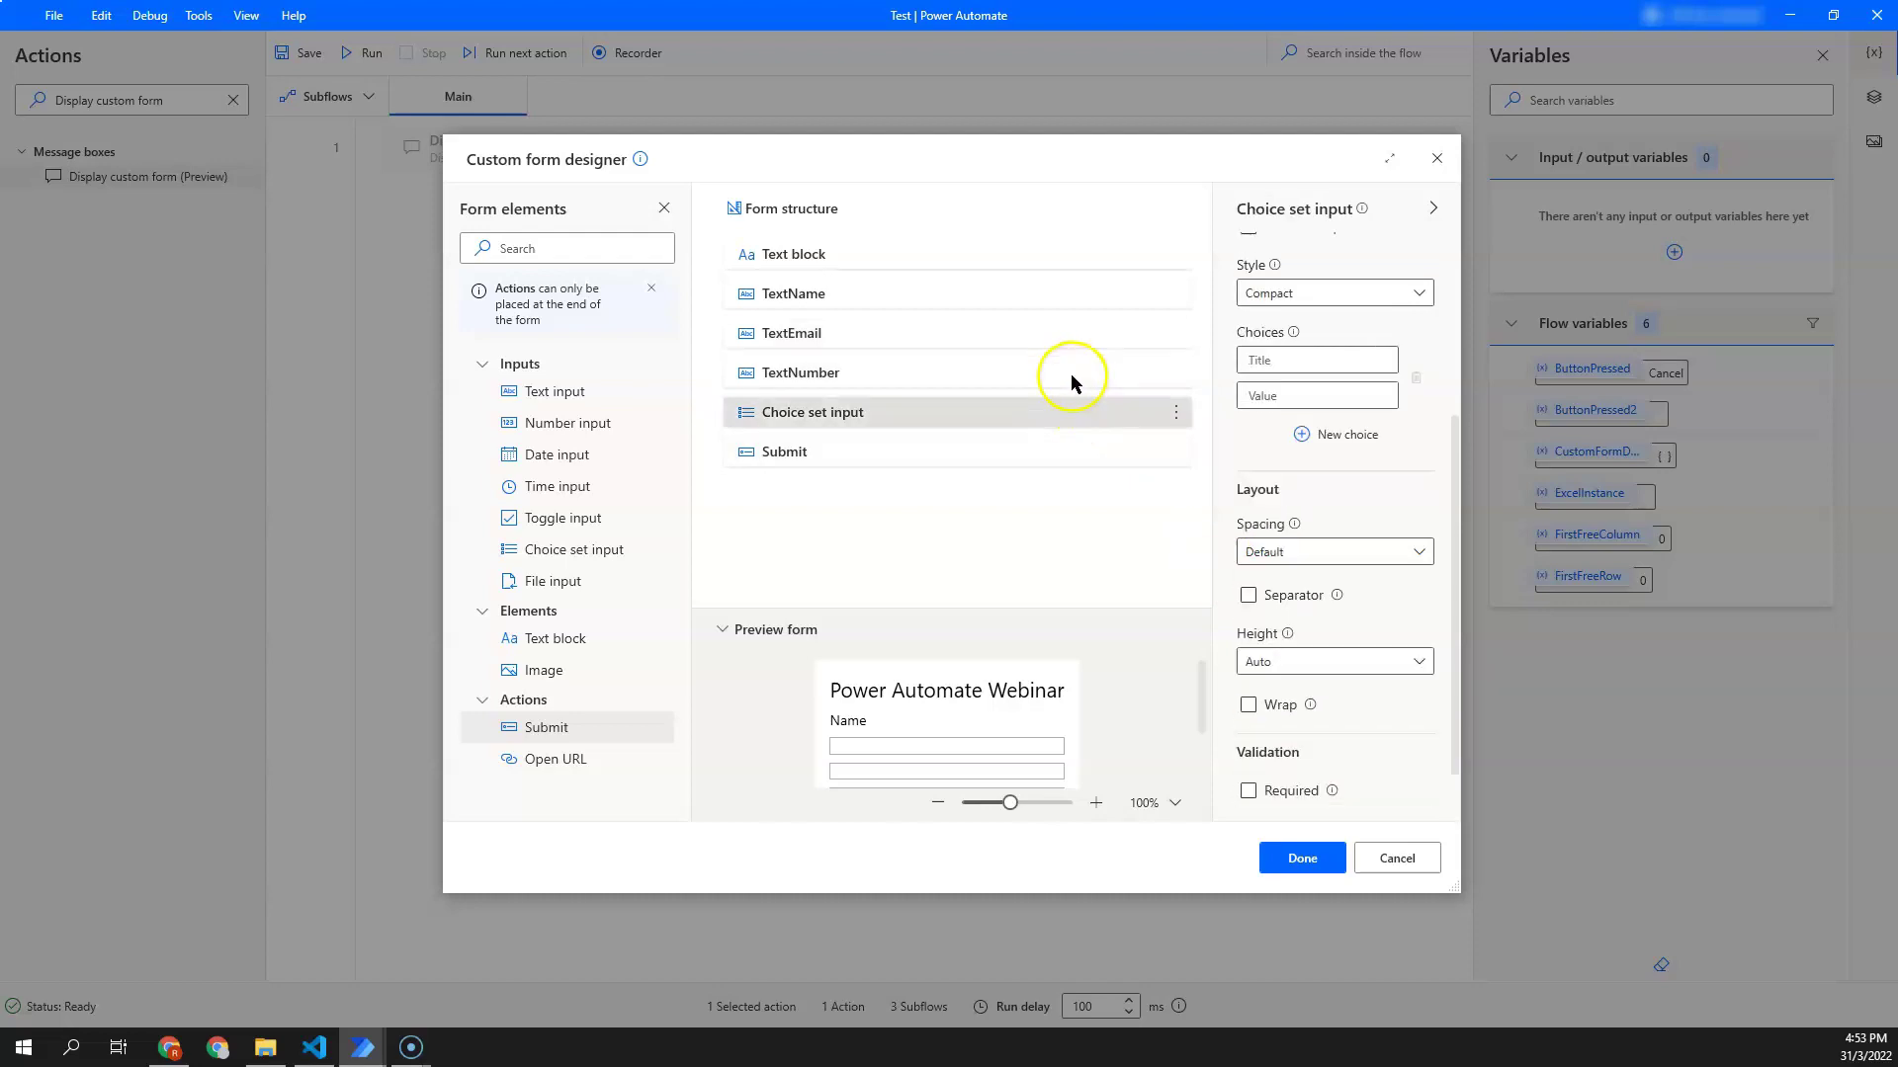
left_click(1075, 439)
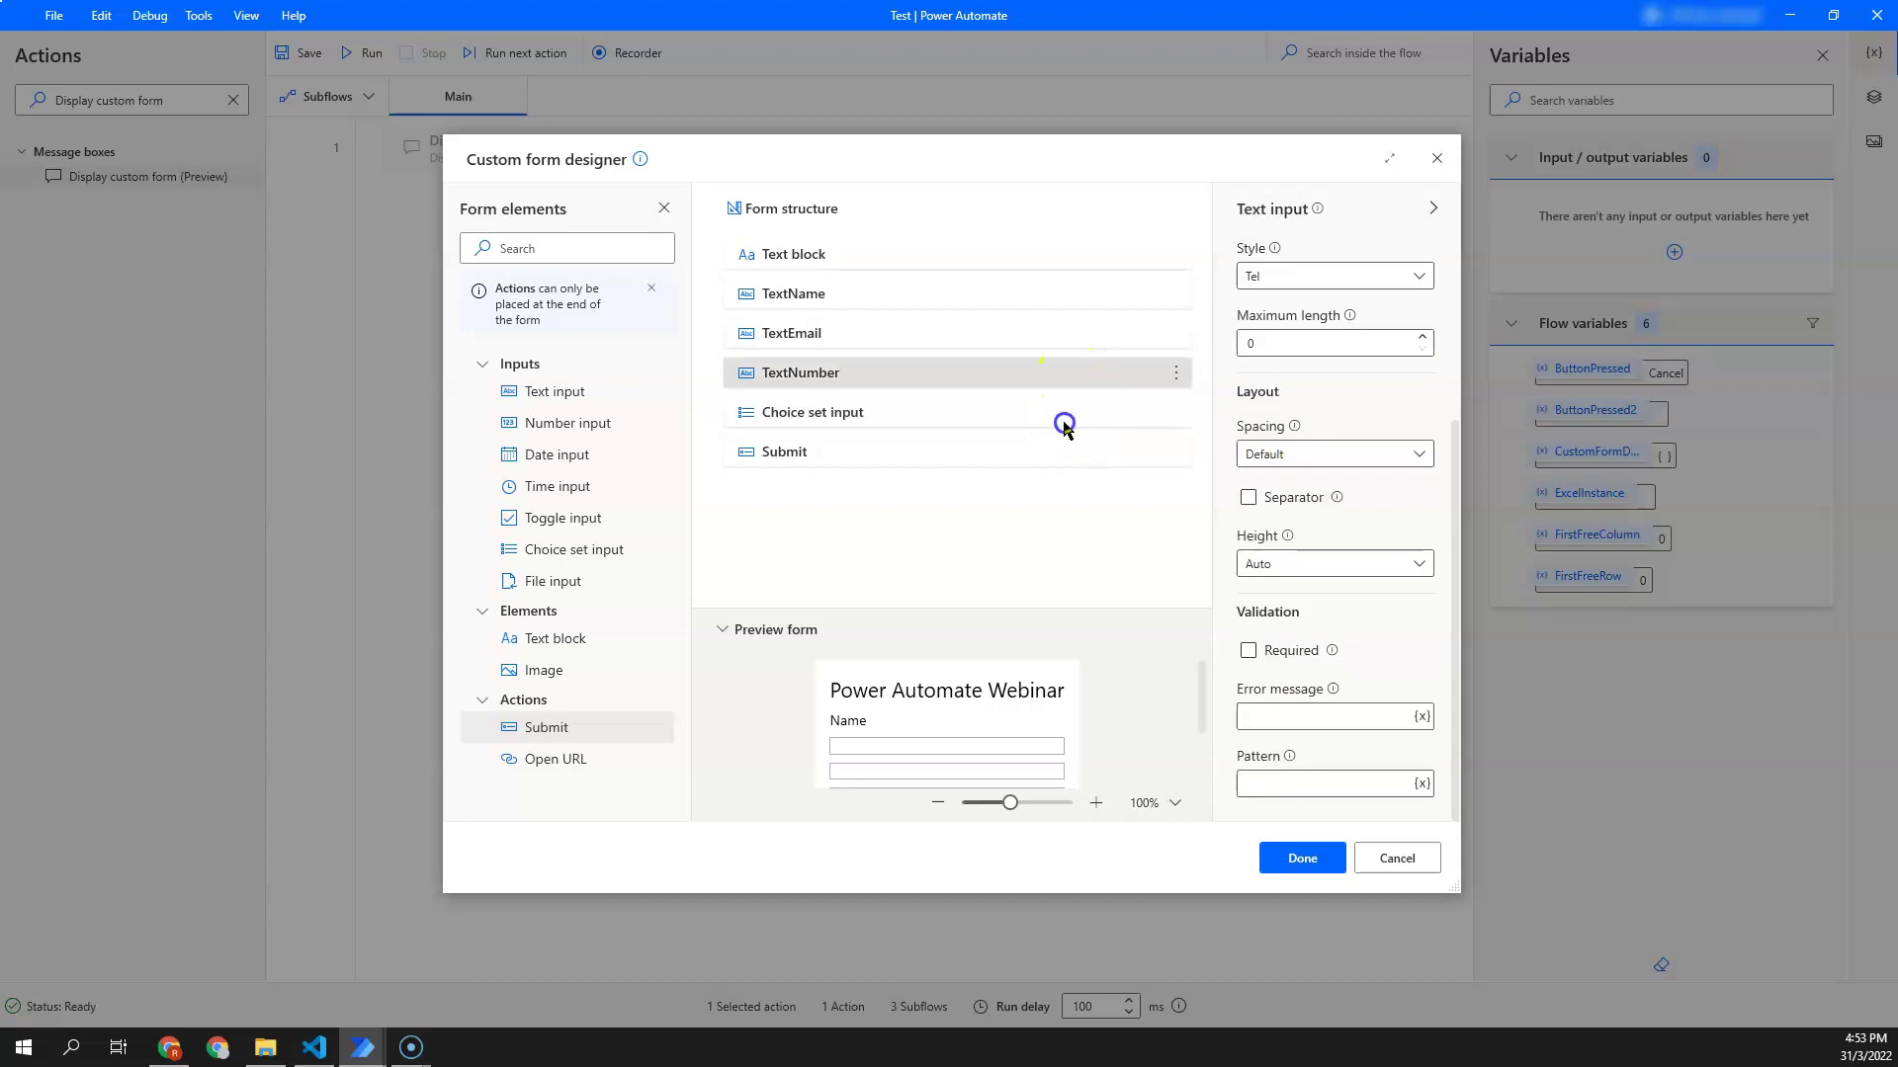
left_click(1064, 425)
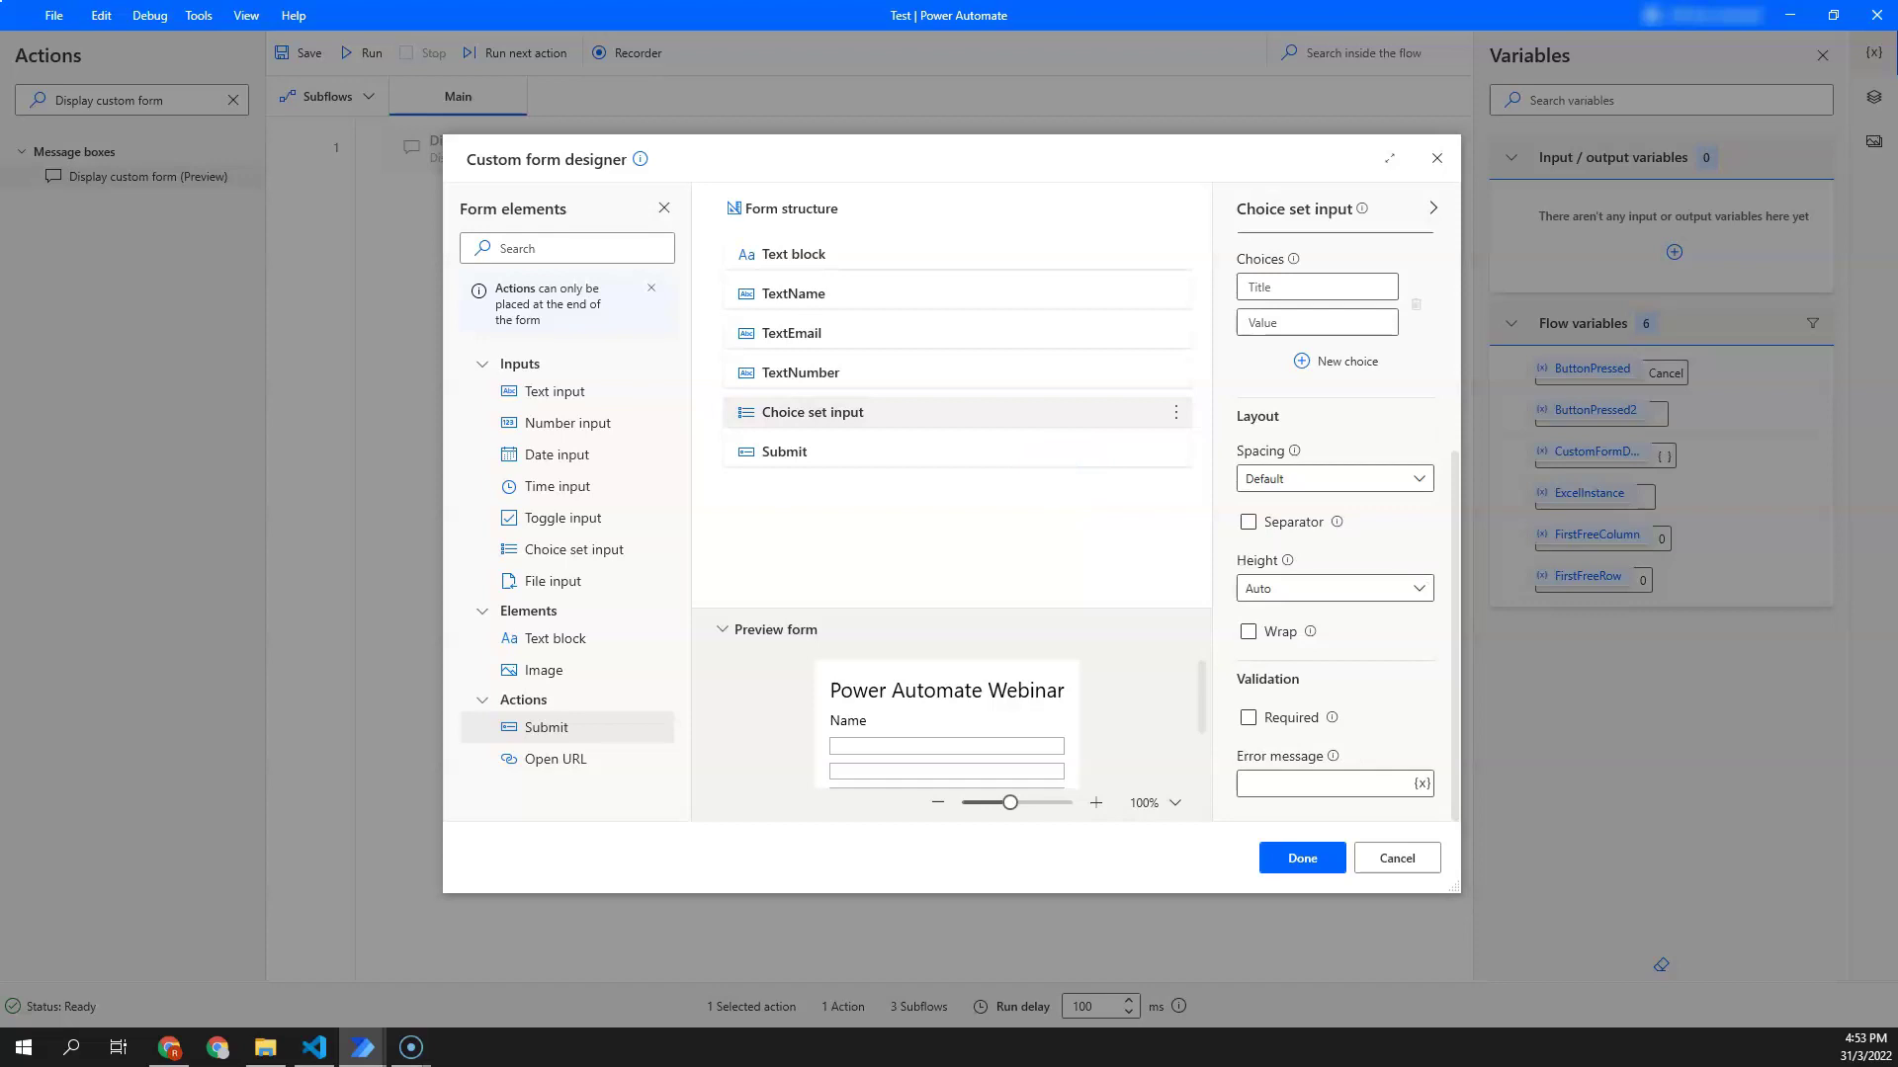
left_click(1278, 290)
scroll(1324, 296, "up", 4)
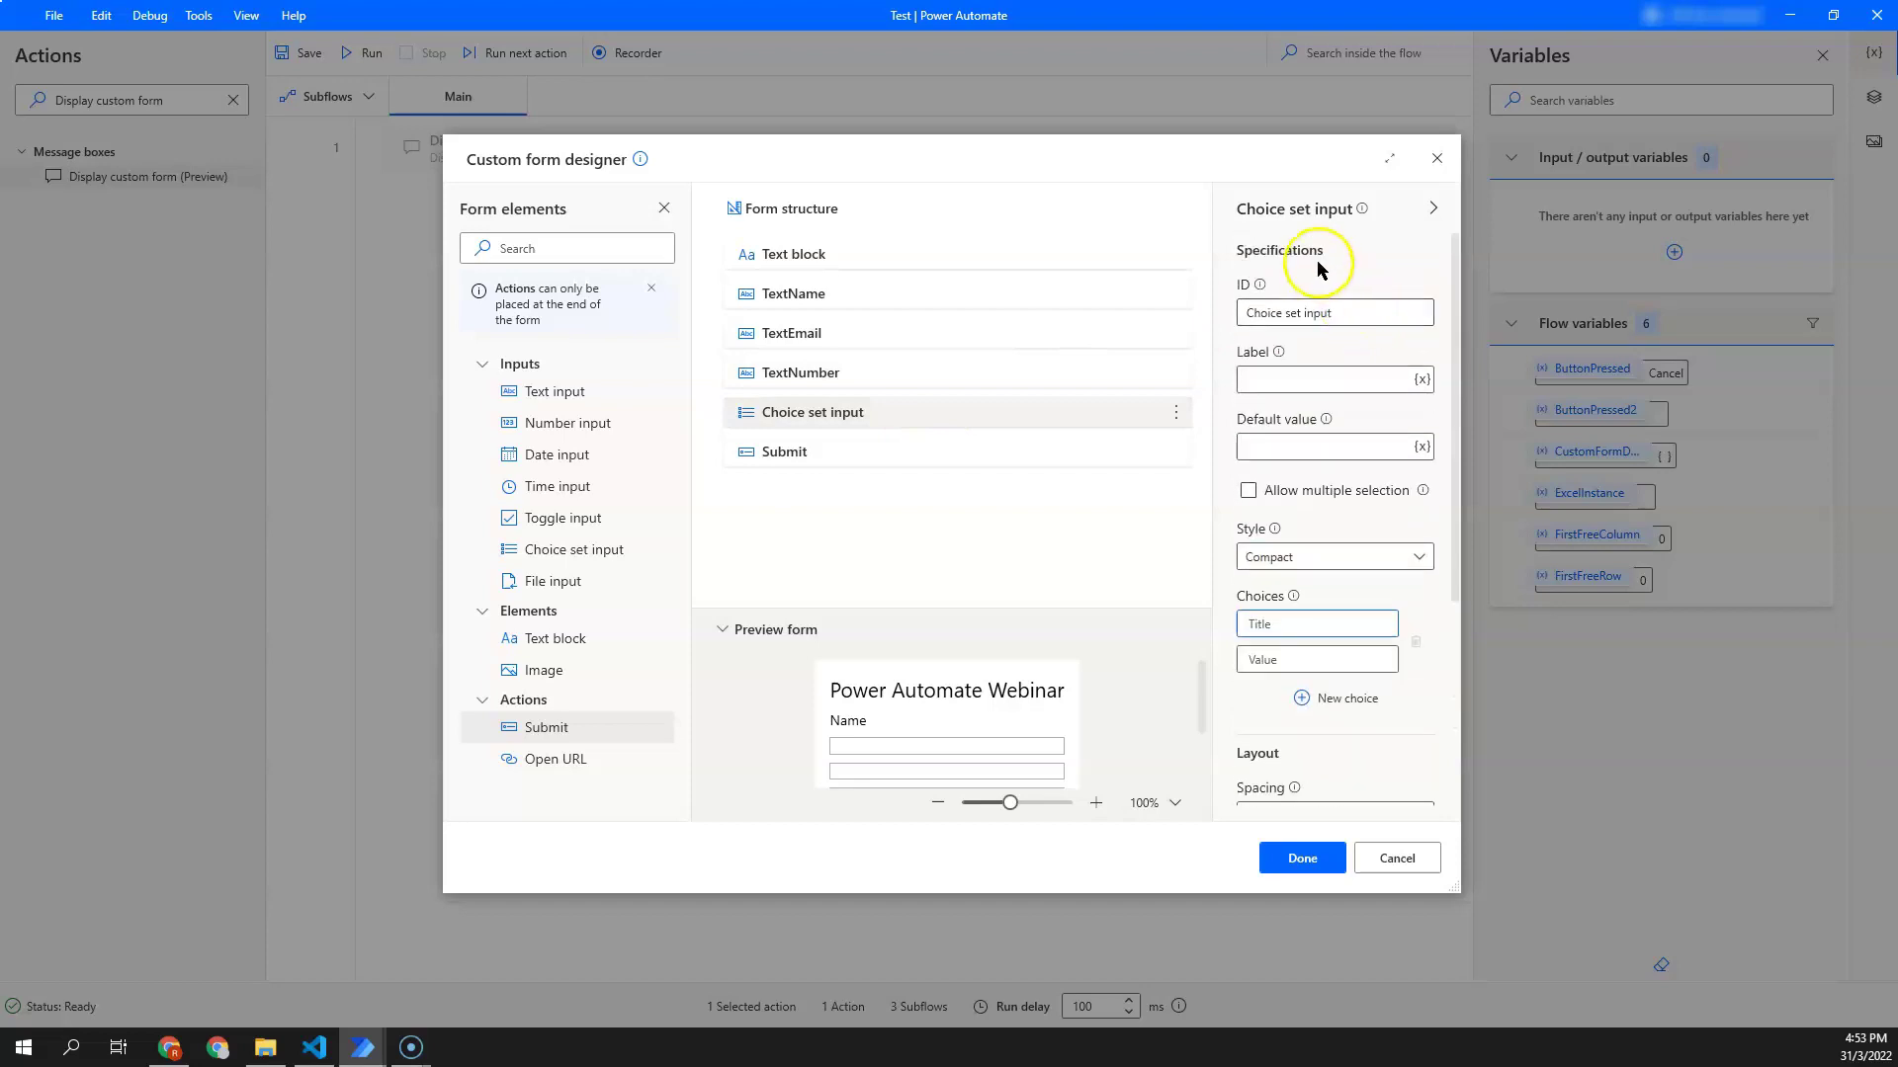
triple_click(1340, 312)
type("C")
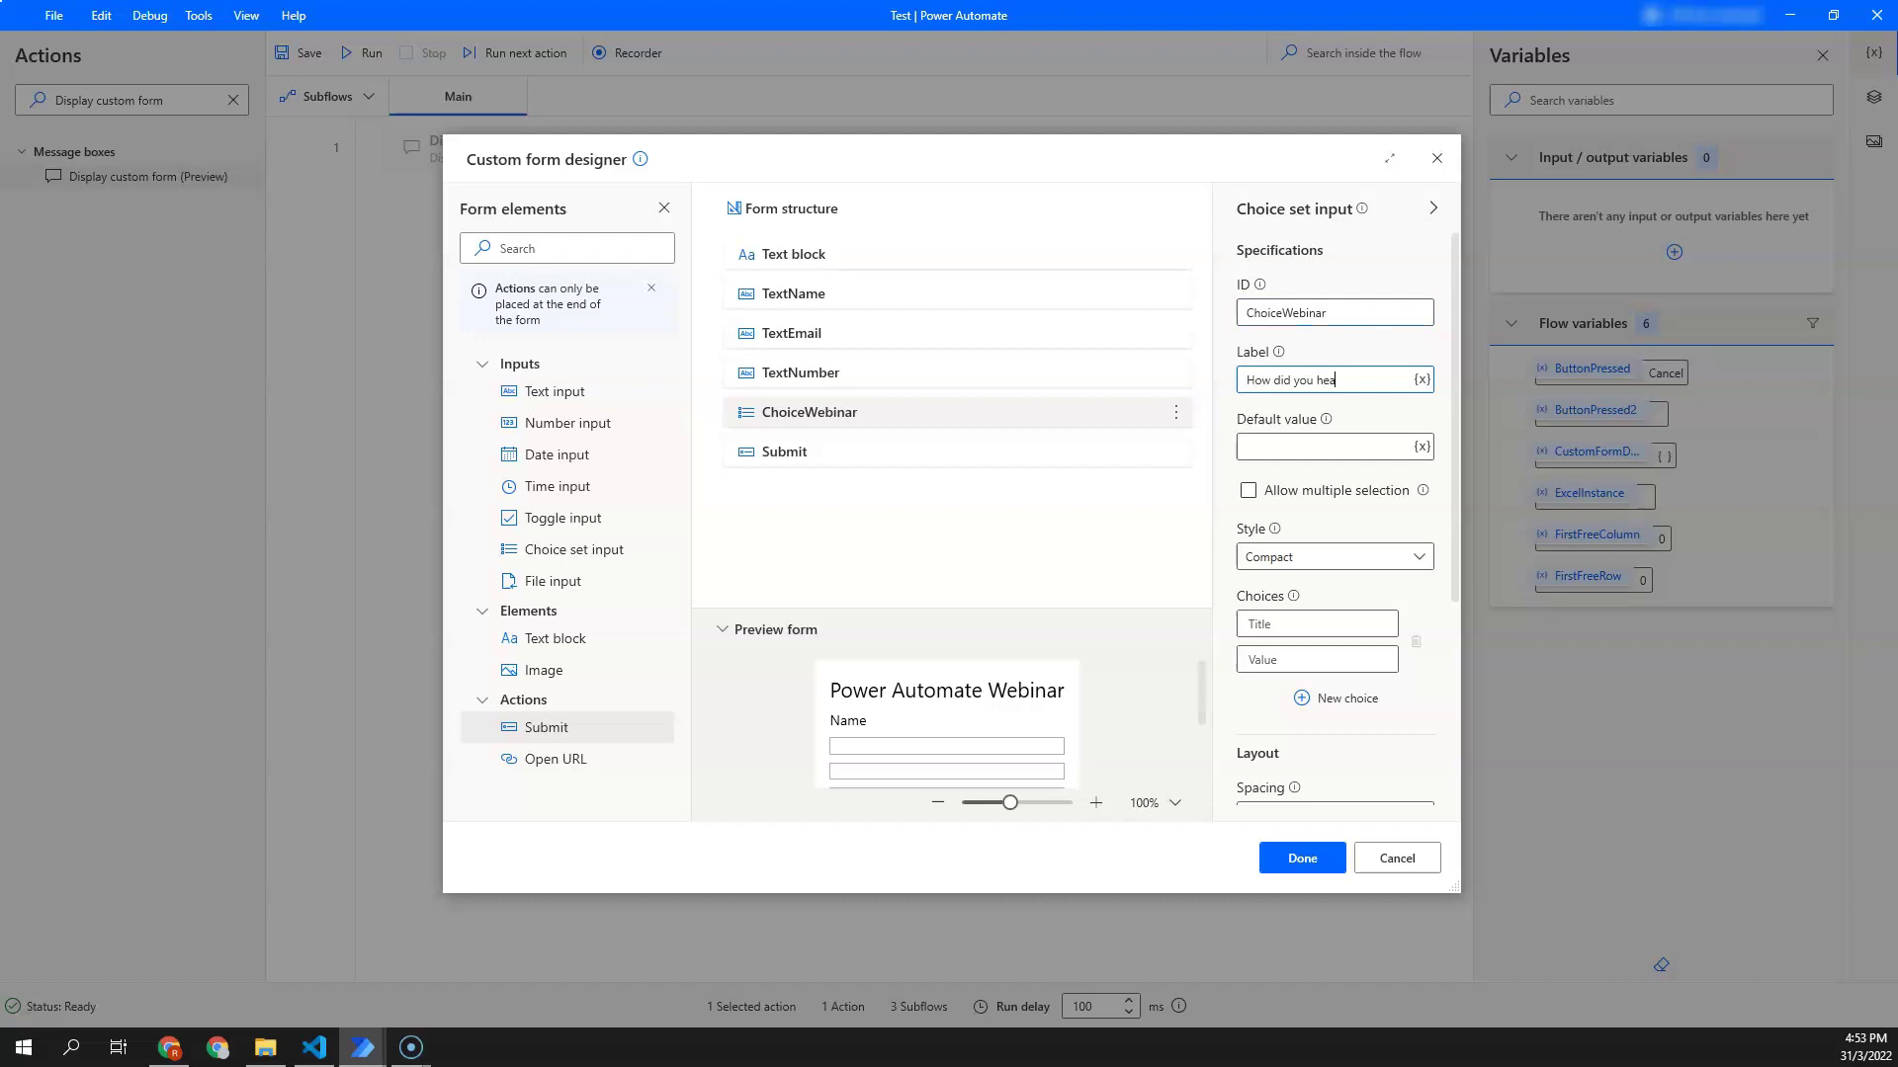
type("r about this webinar?")
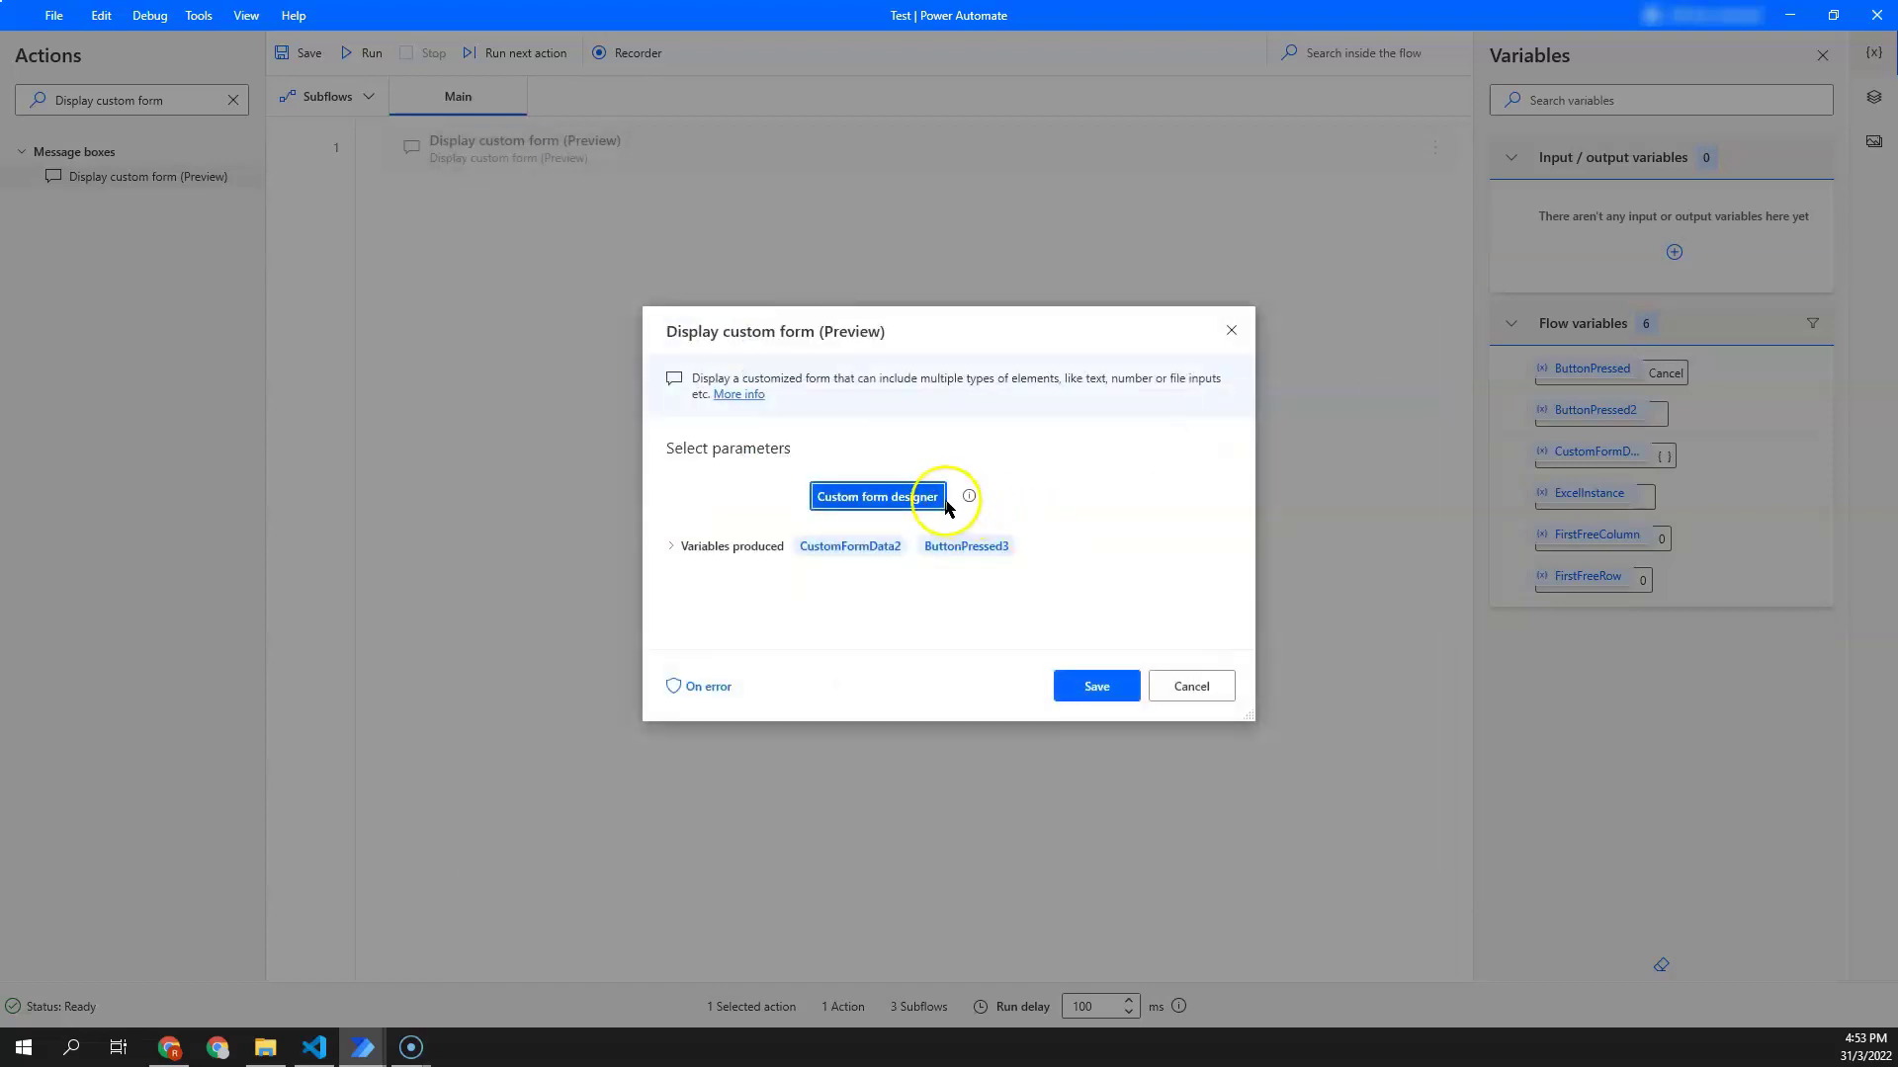
Step: Reopen the form designer and review ChoiceWebinar's question label
left_click(935, 503)
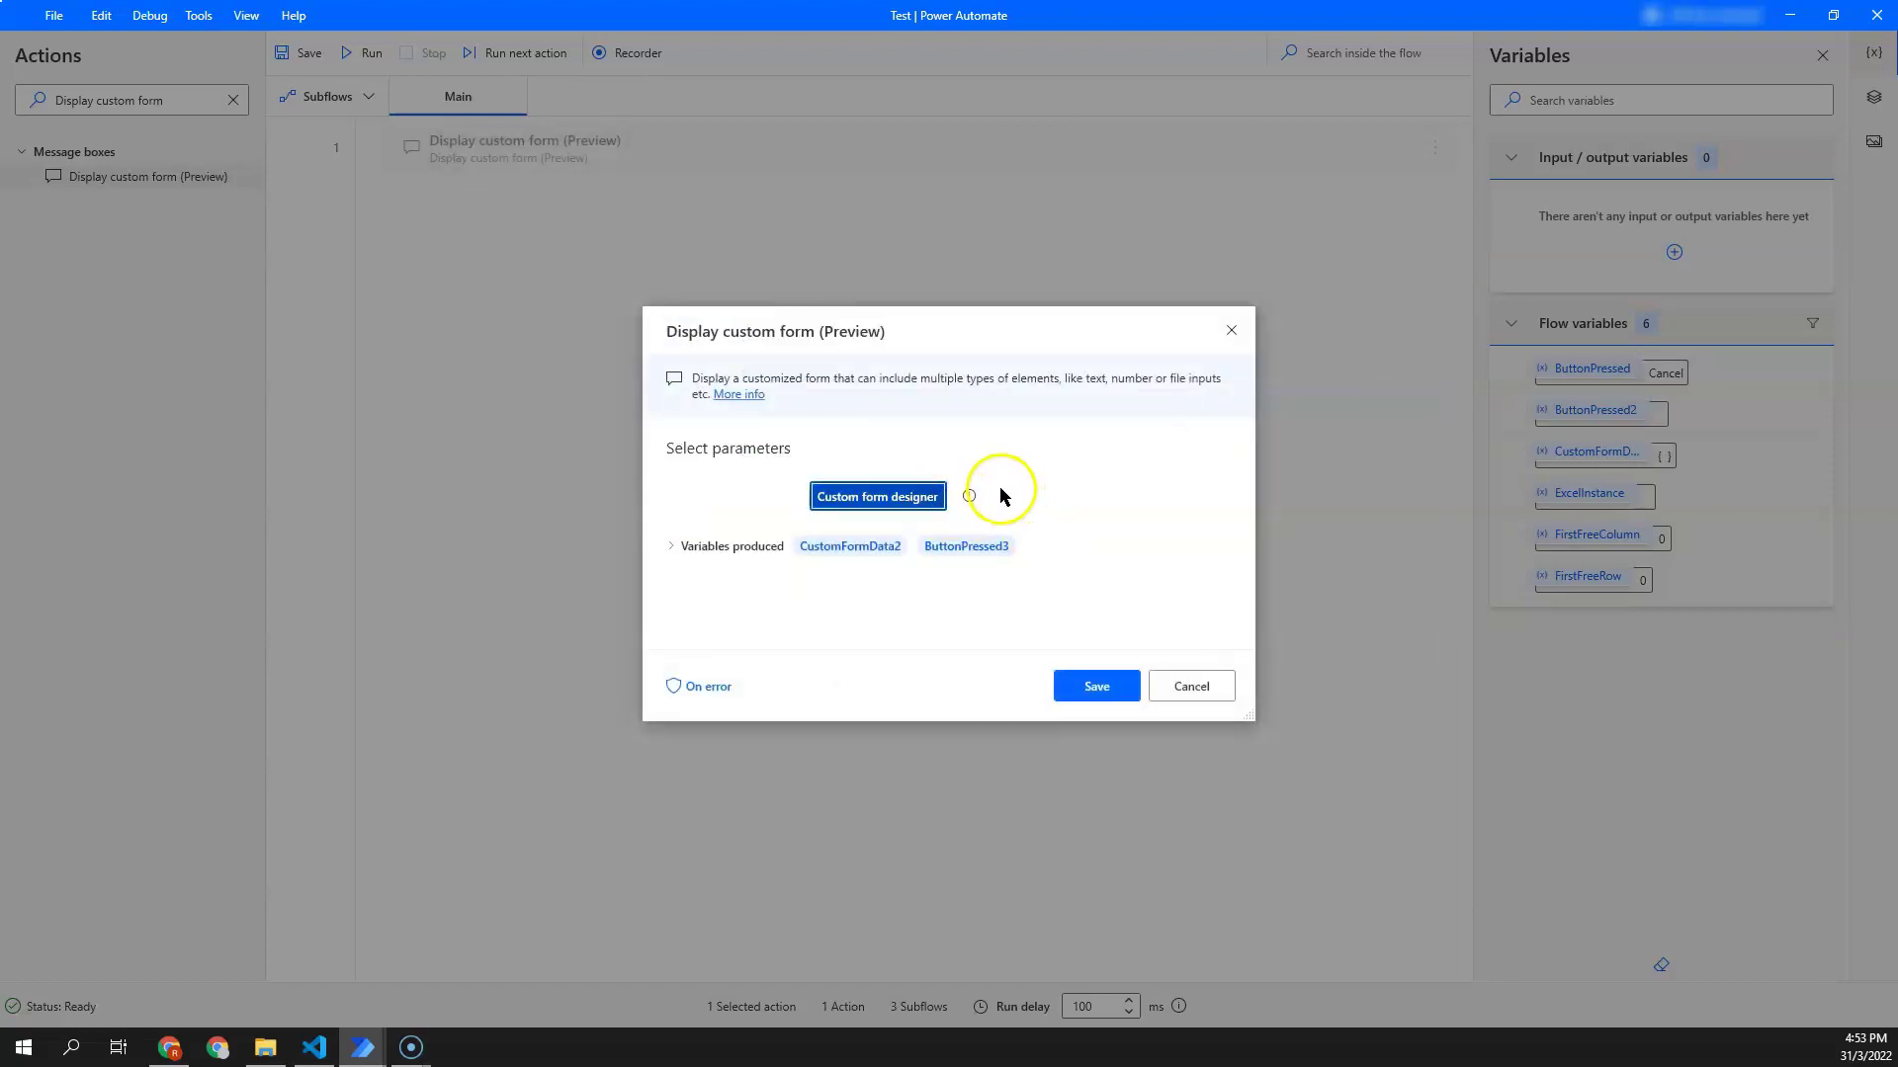
left_click(862, 496)
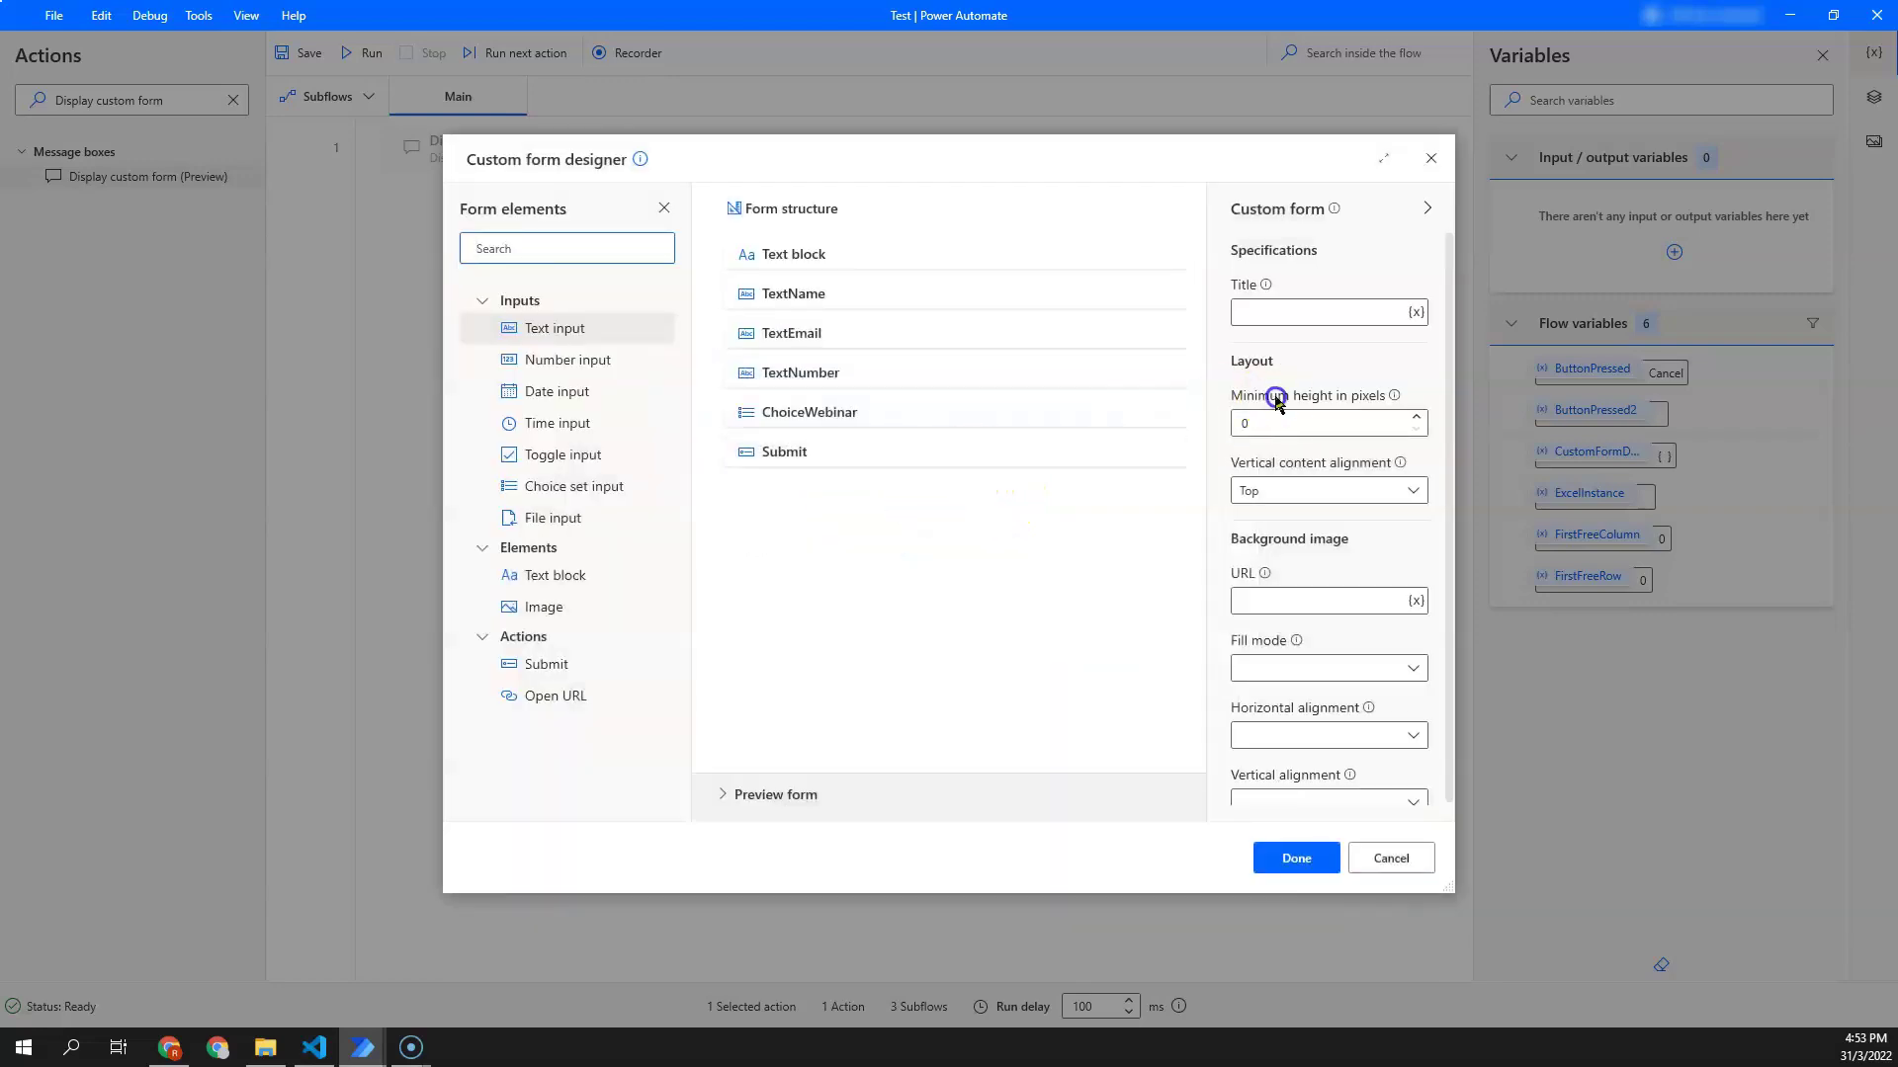
left_click(936, 412)
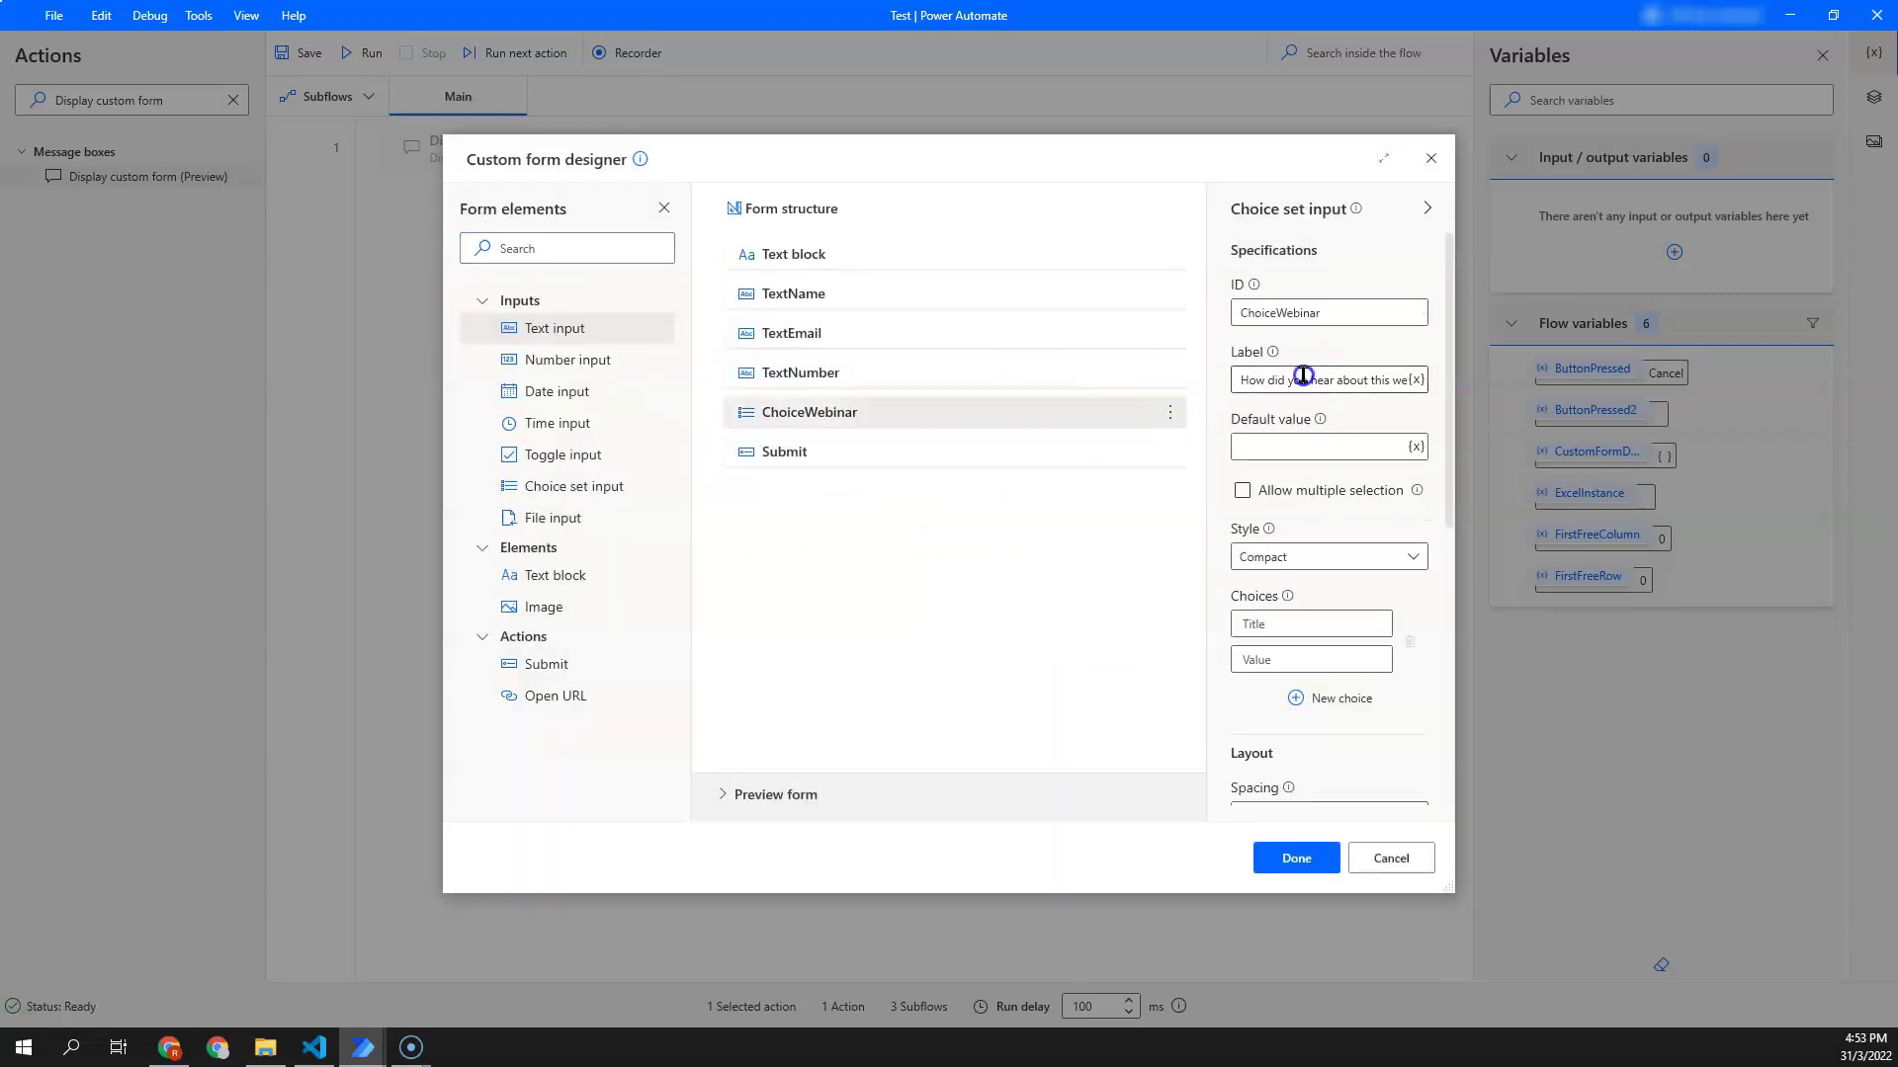
left_click_drag(1302, 376, 1502, 364)
left_click(1356, 378)
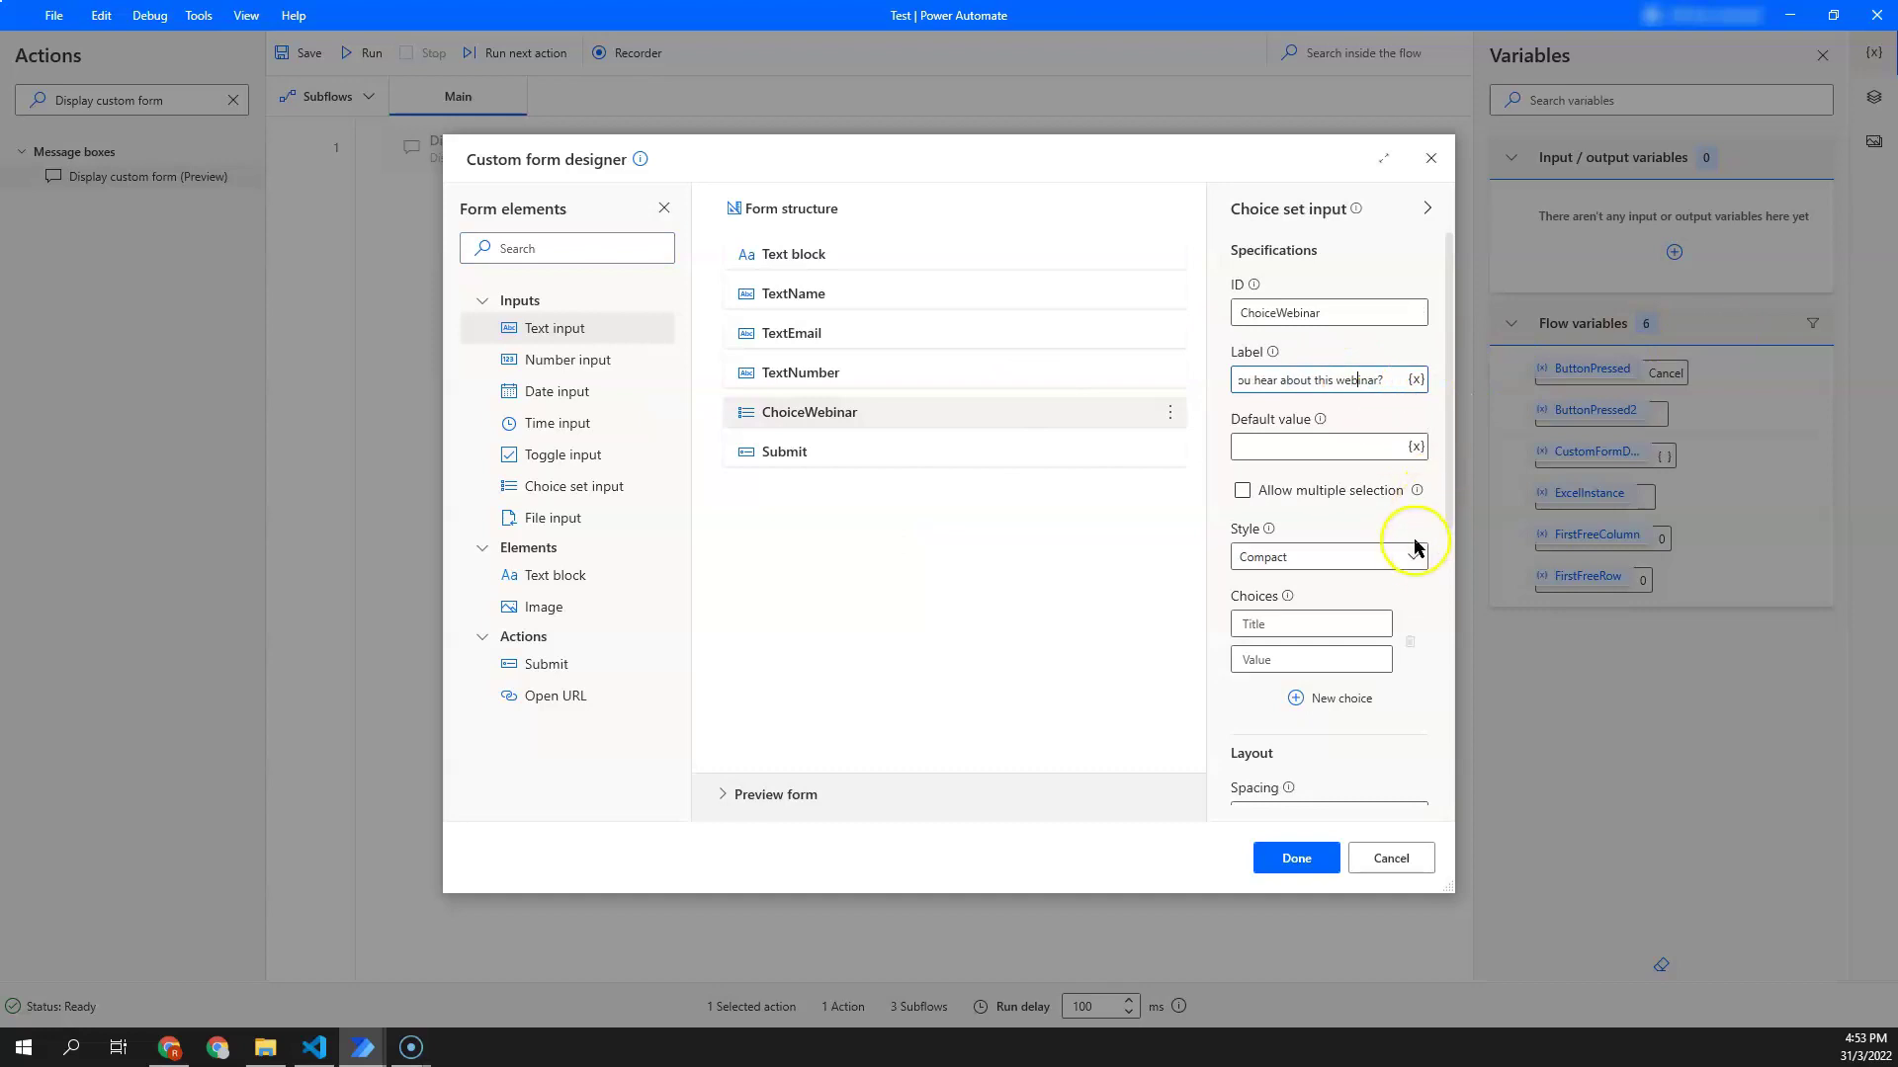
left_click_drag(1447, 500, 1453, 590)
Step: Title the first choice 'Social media (Twitter, Facebook, etc.)' with value ChoiceSocialMedia
left_click(1311, 496)
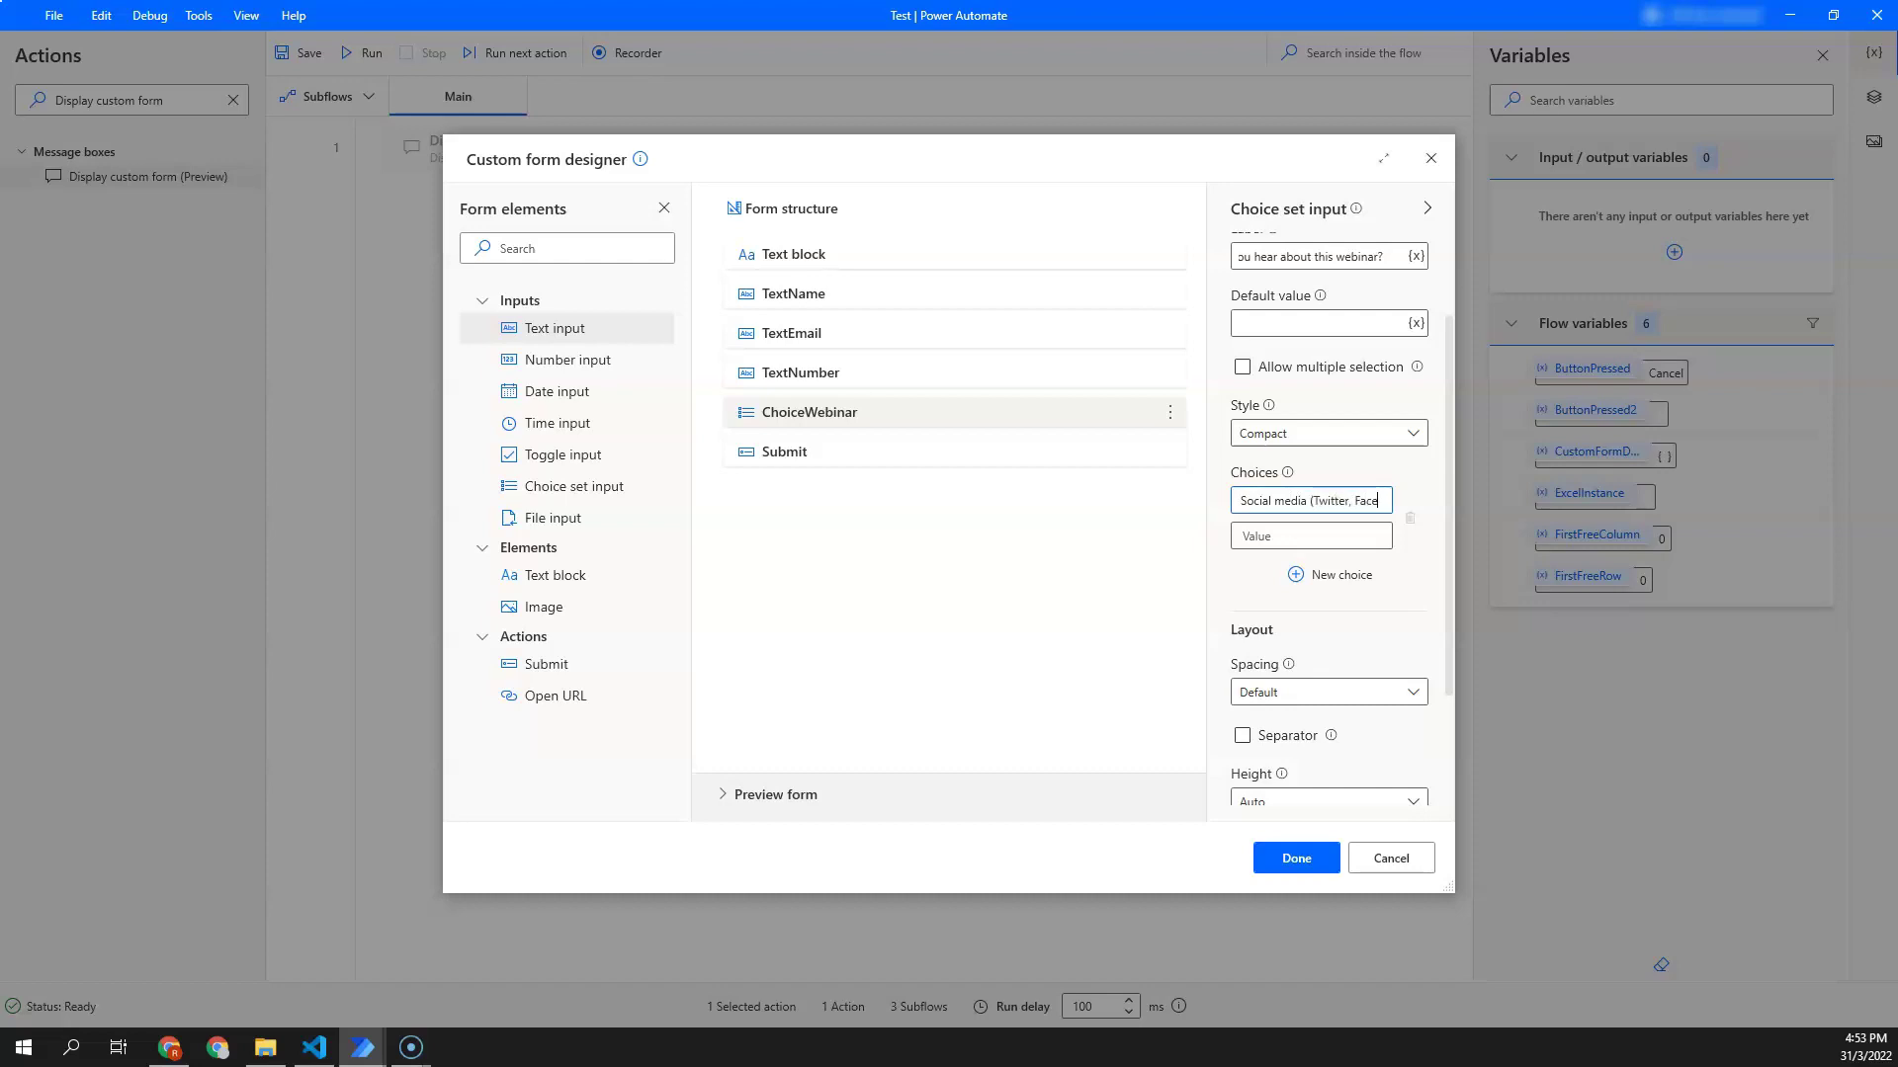
type("book, etc.)")
key("Tab")
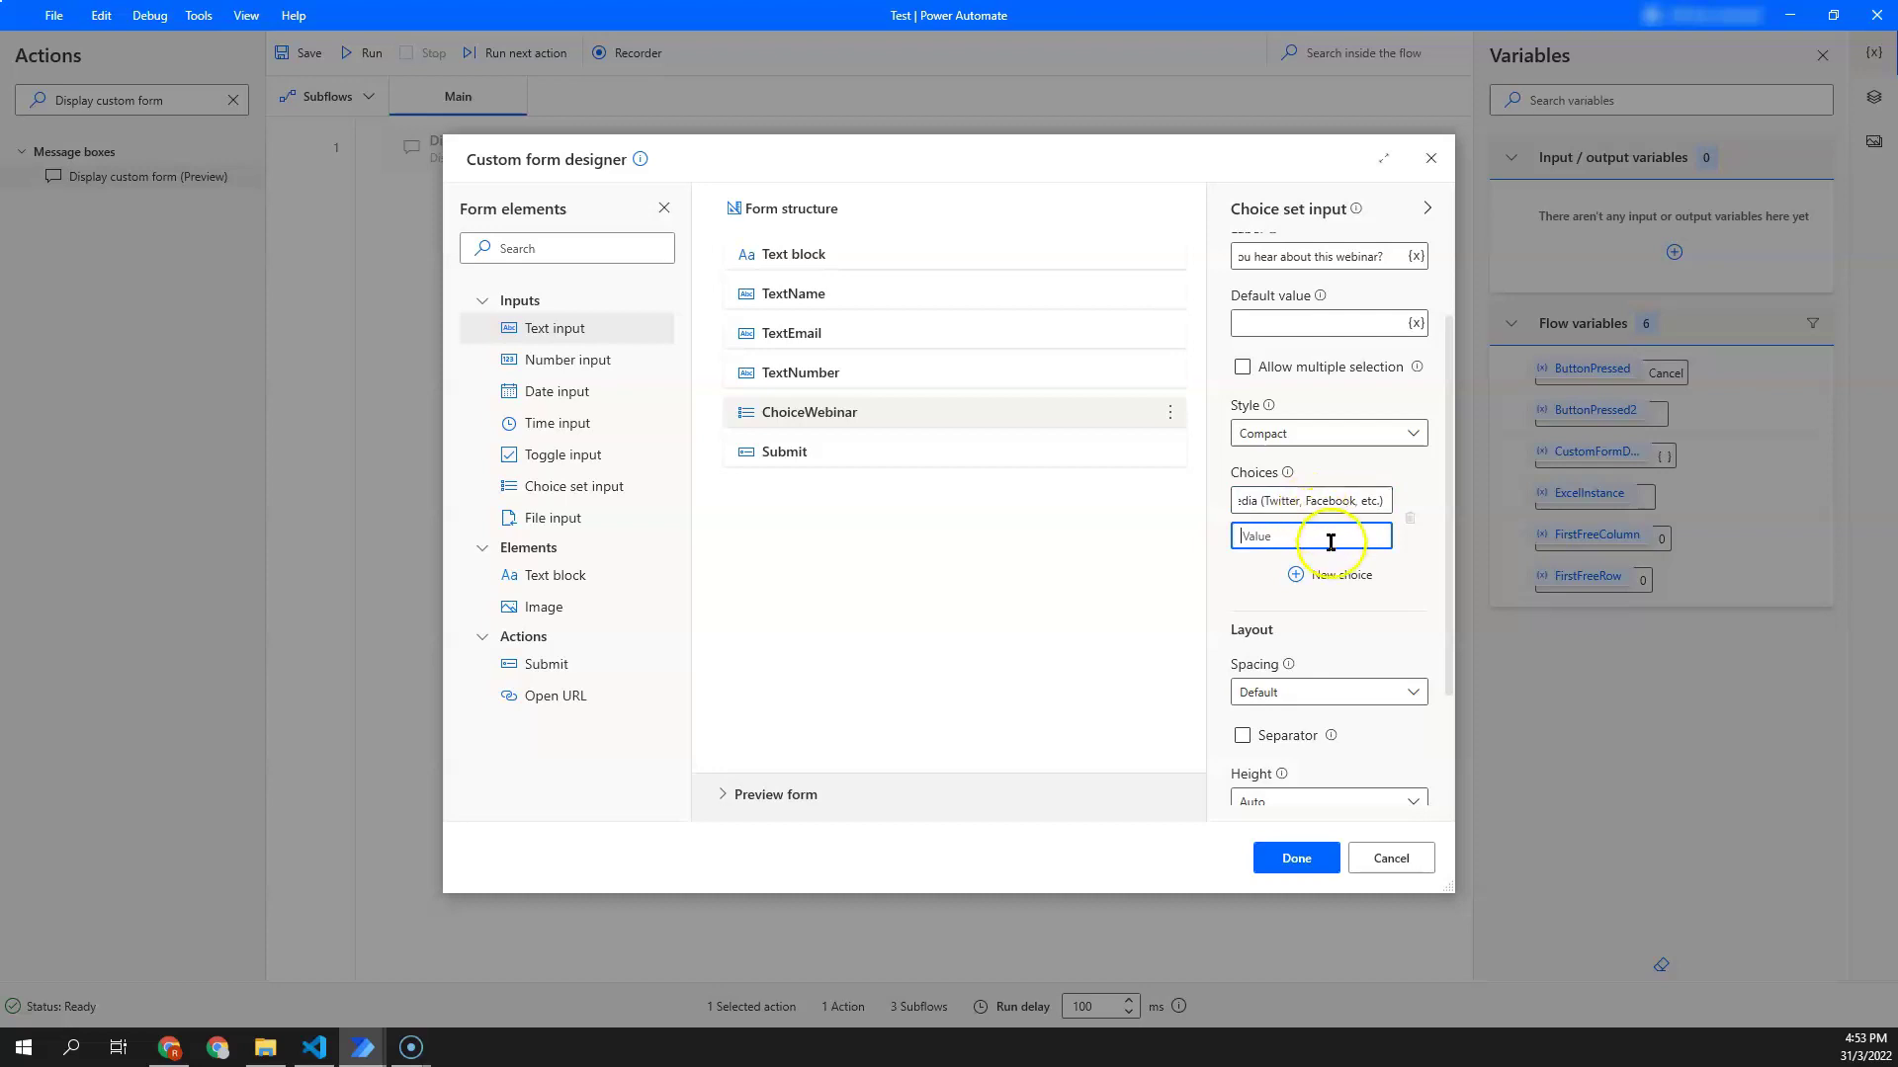
left_click(1267, 536)
left_click(1252, 536)
left_click(885, 427)
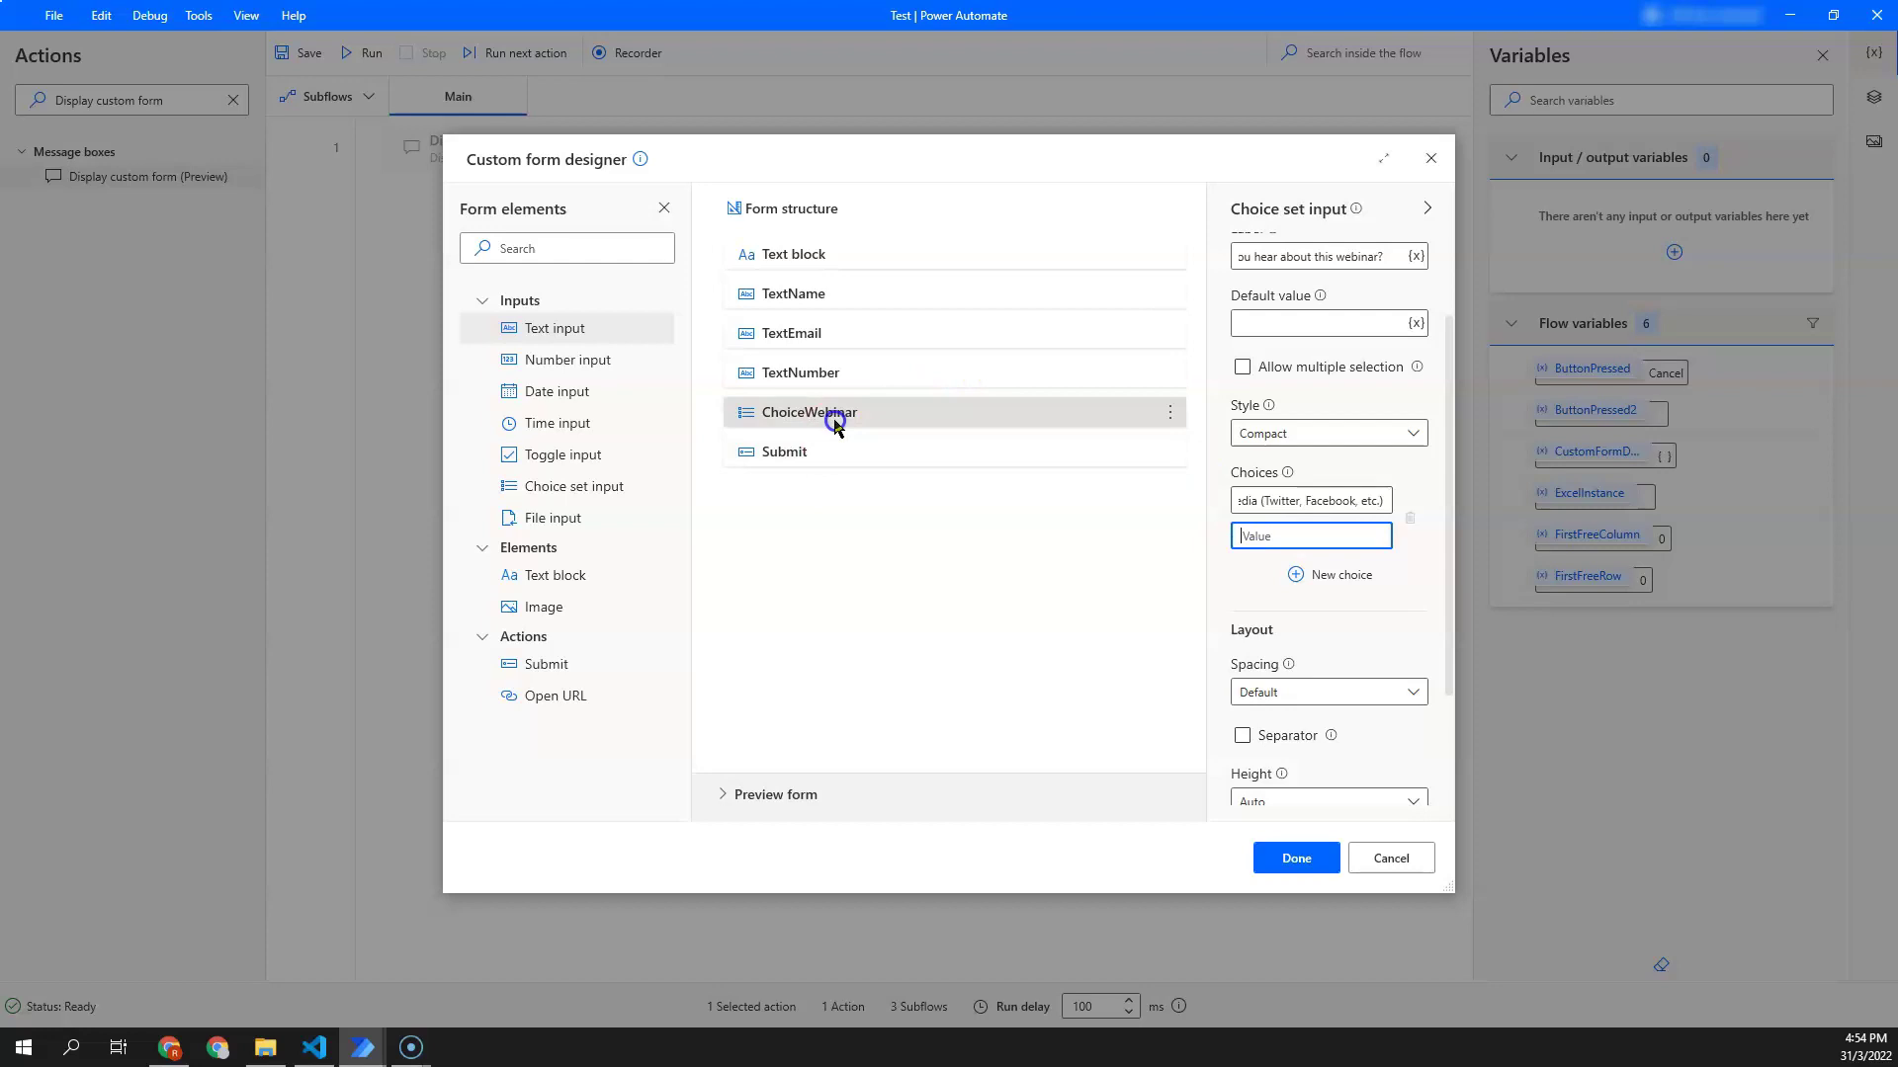
left_click(1330, 500)
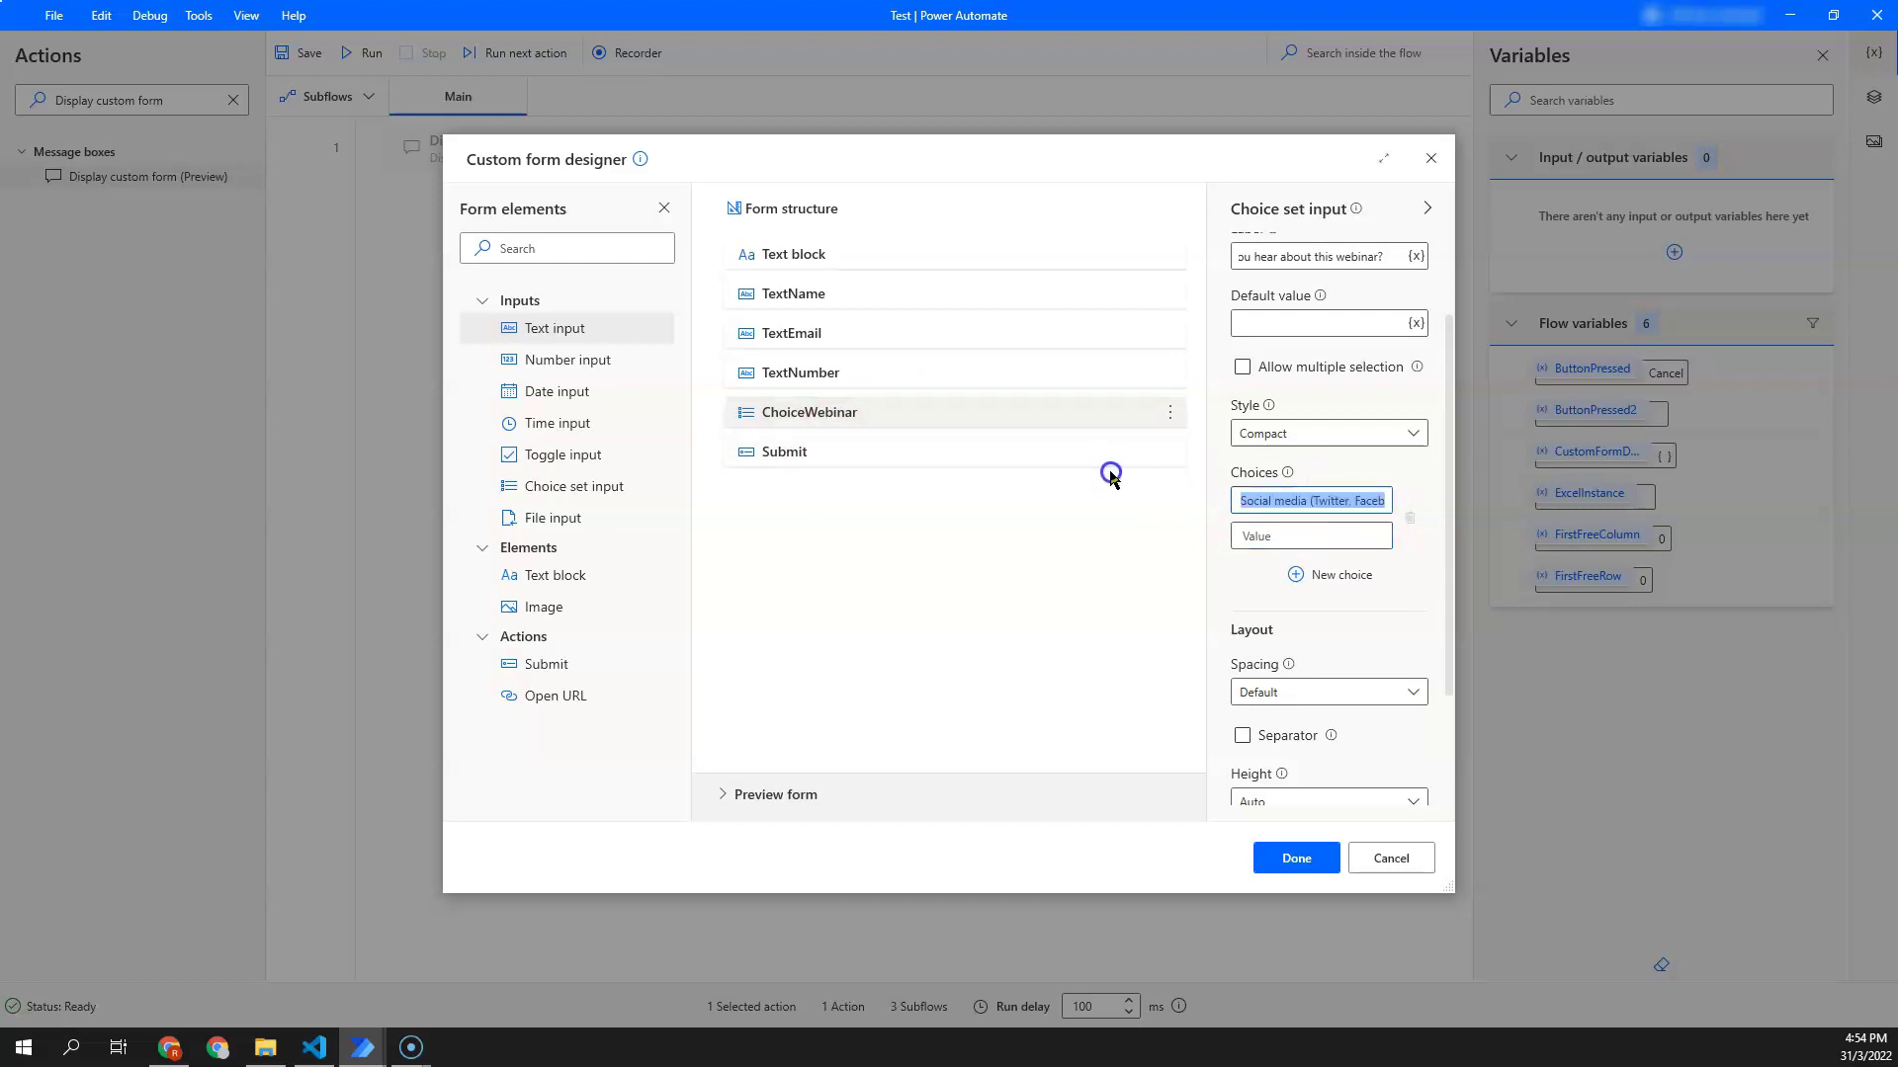
left_click(1307, 530)
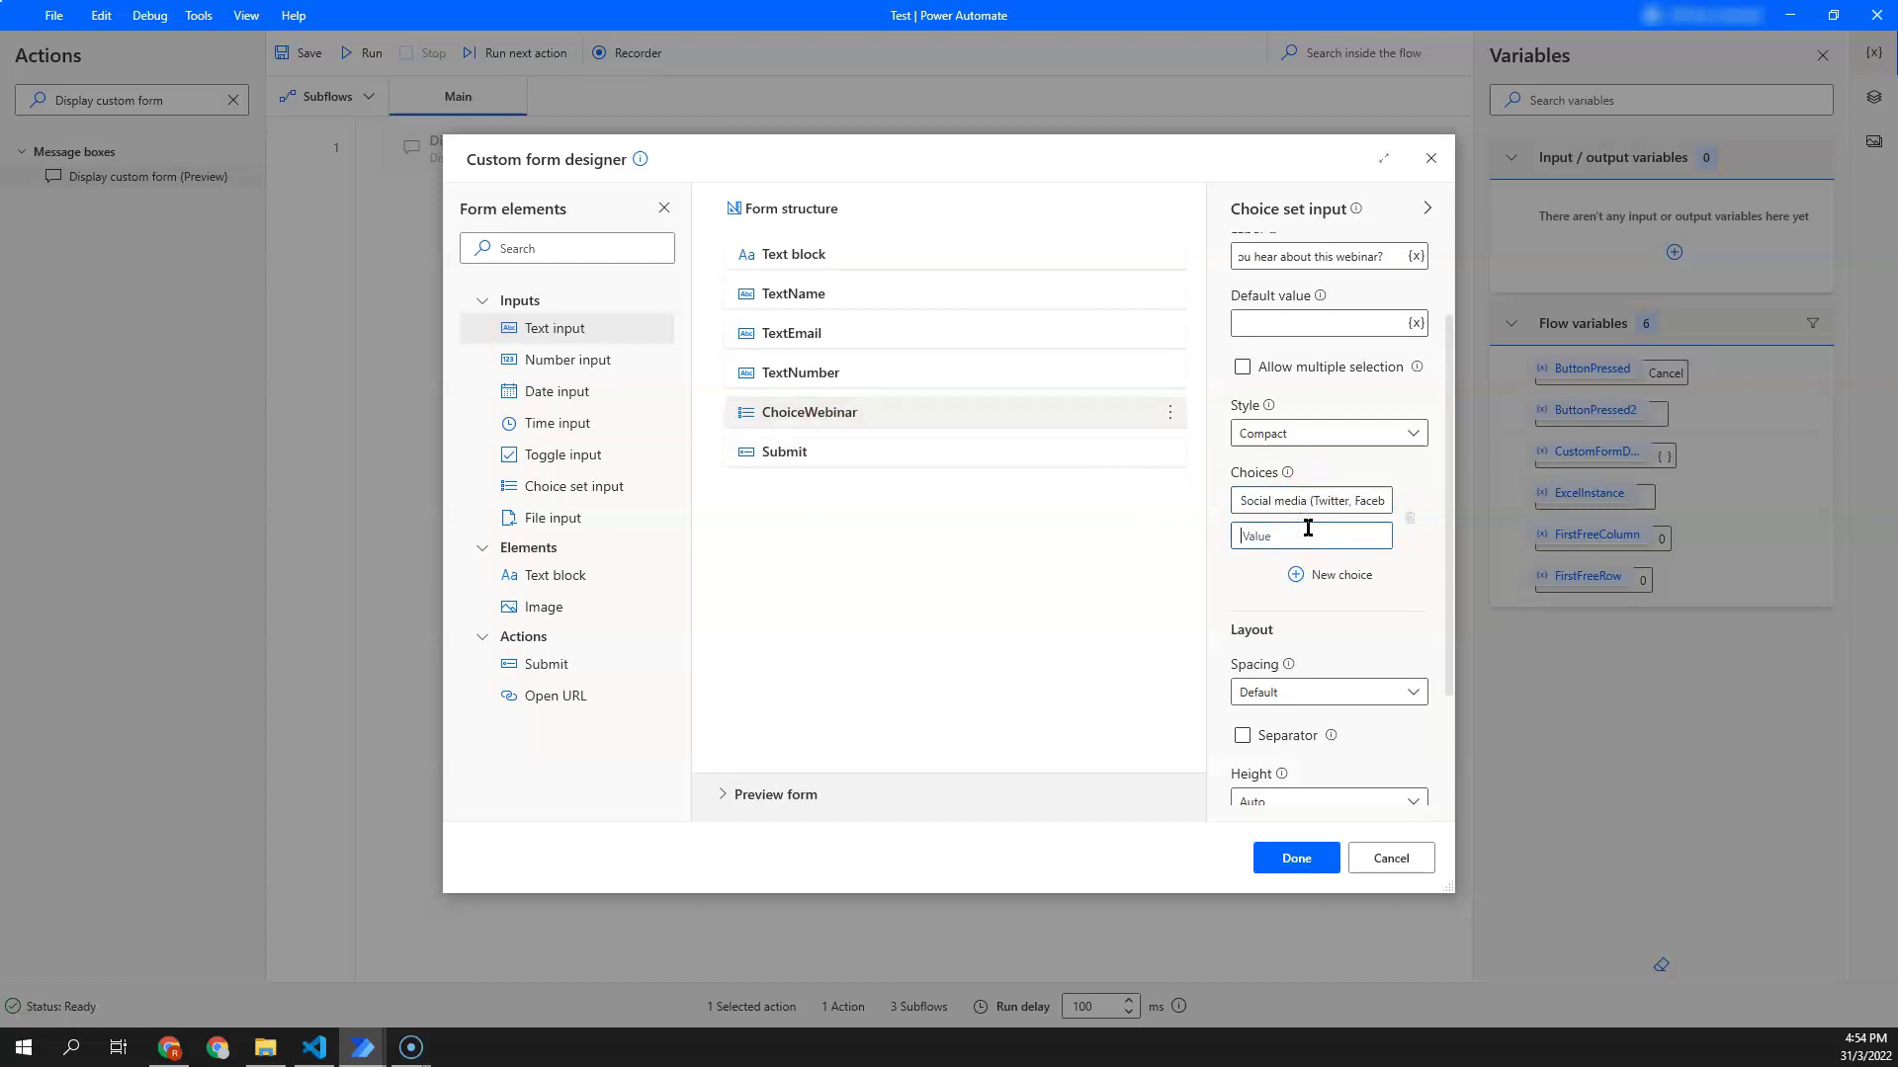
type("ChoiceSocialMedia")
Step: Add a second choice 'Recommendation from a friend or colleague' valued FromFriendColleague
left_click(1332, 577)
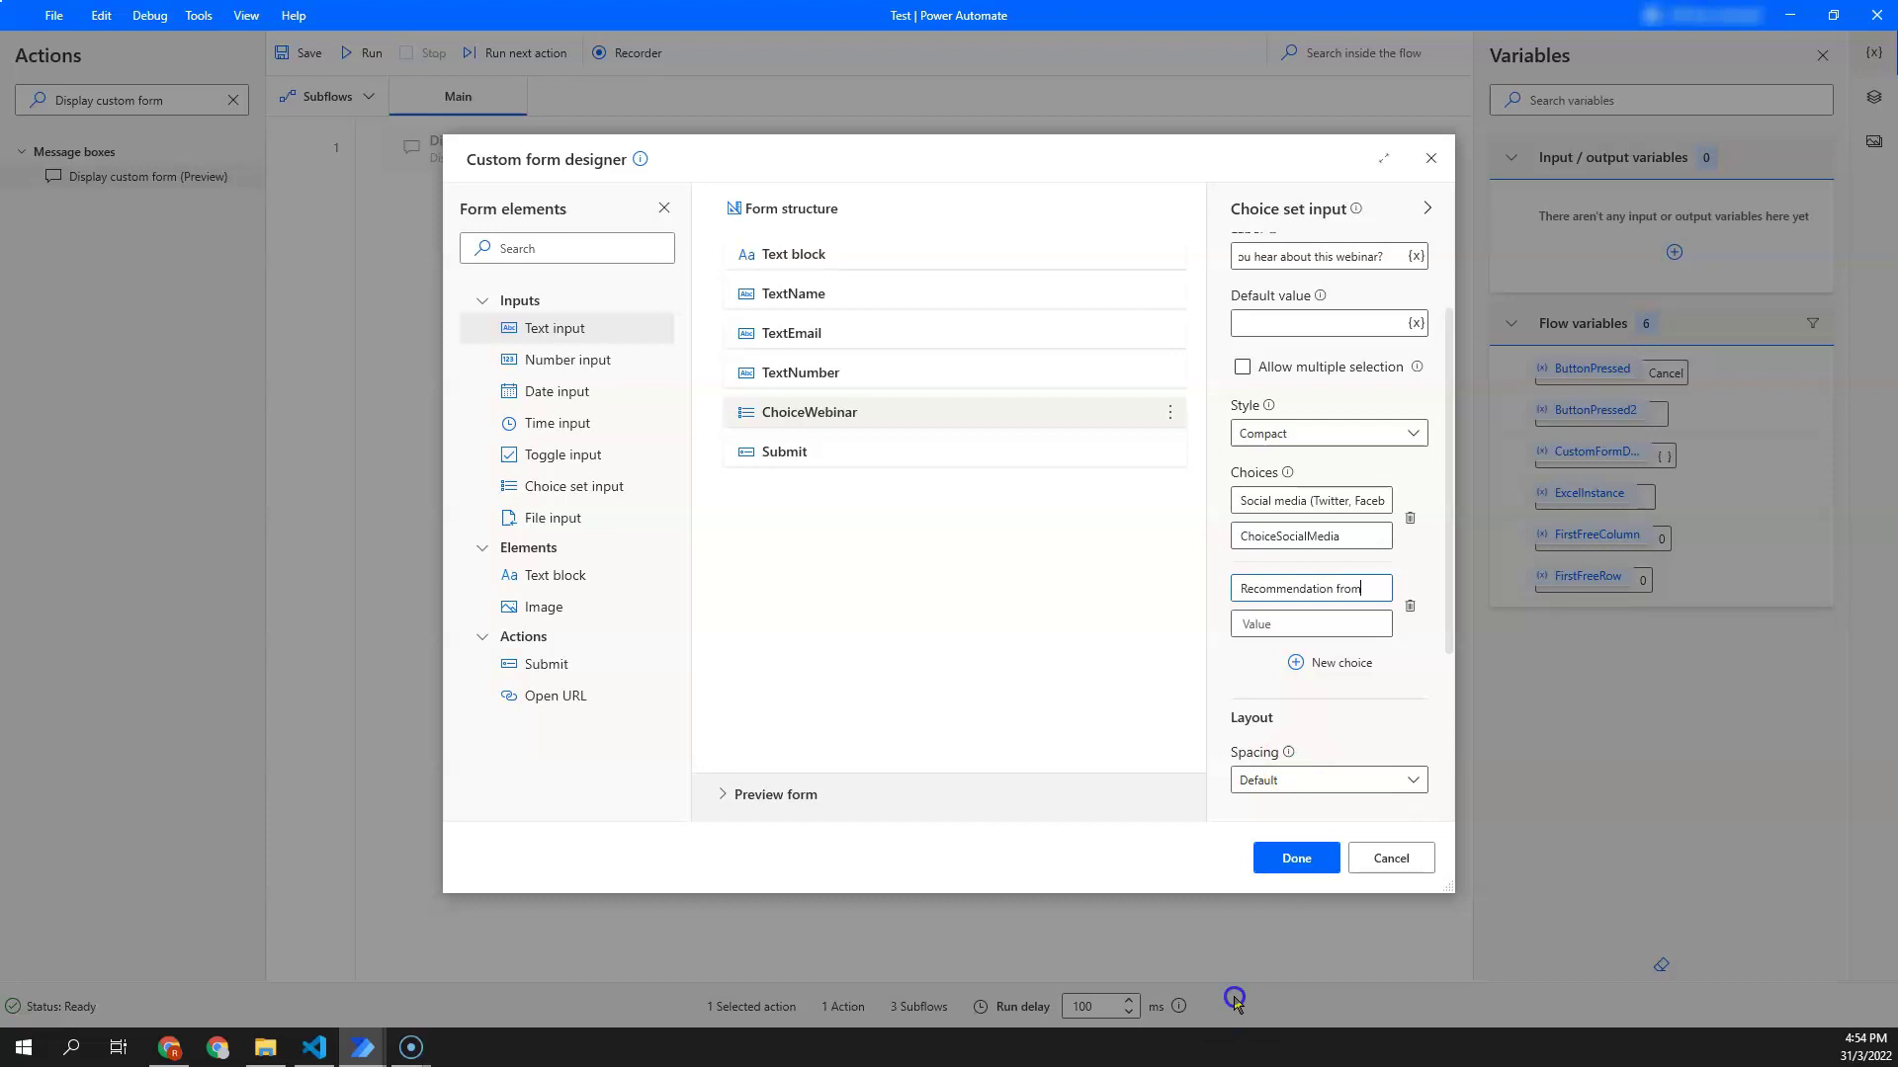
type("Recommendation from a friend or colleagu")
type("e")
left_click(1284, 626)
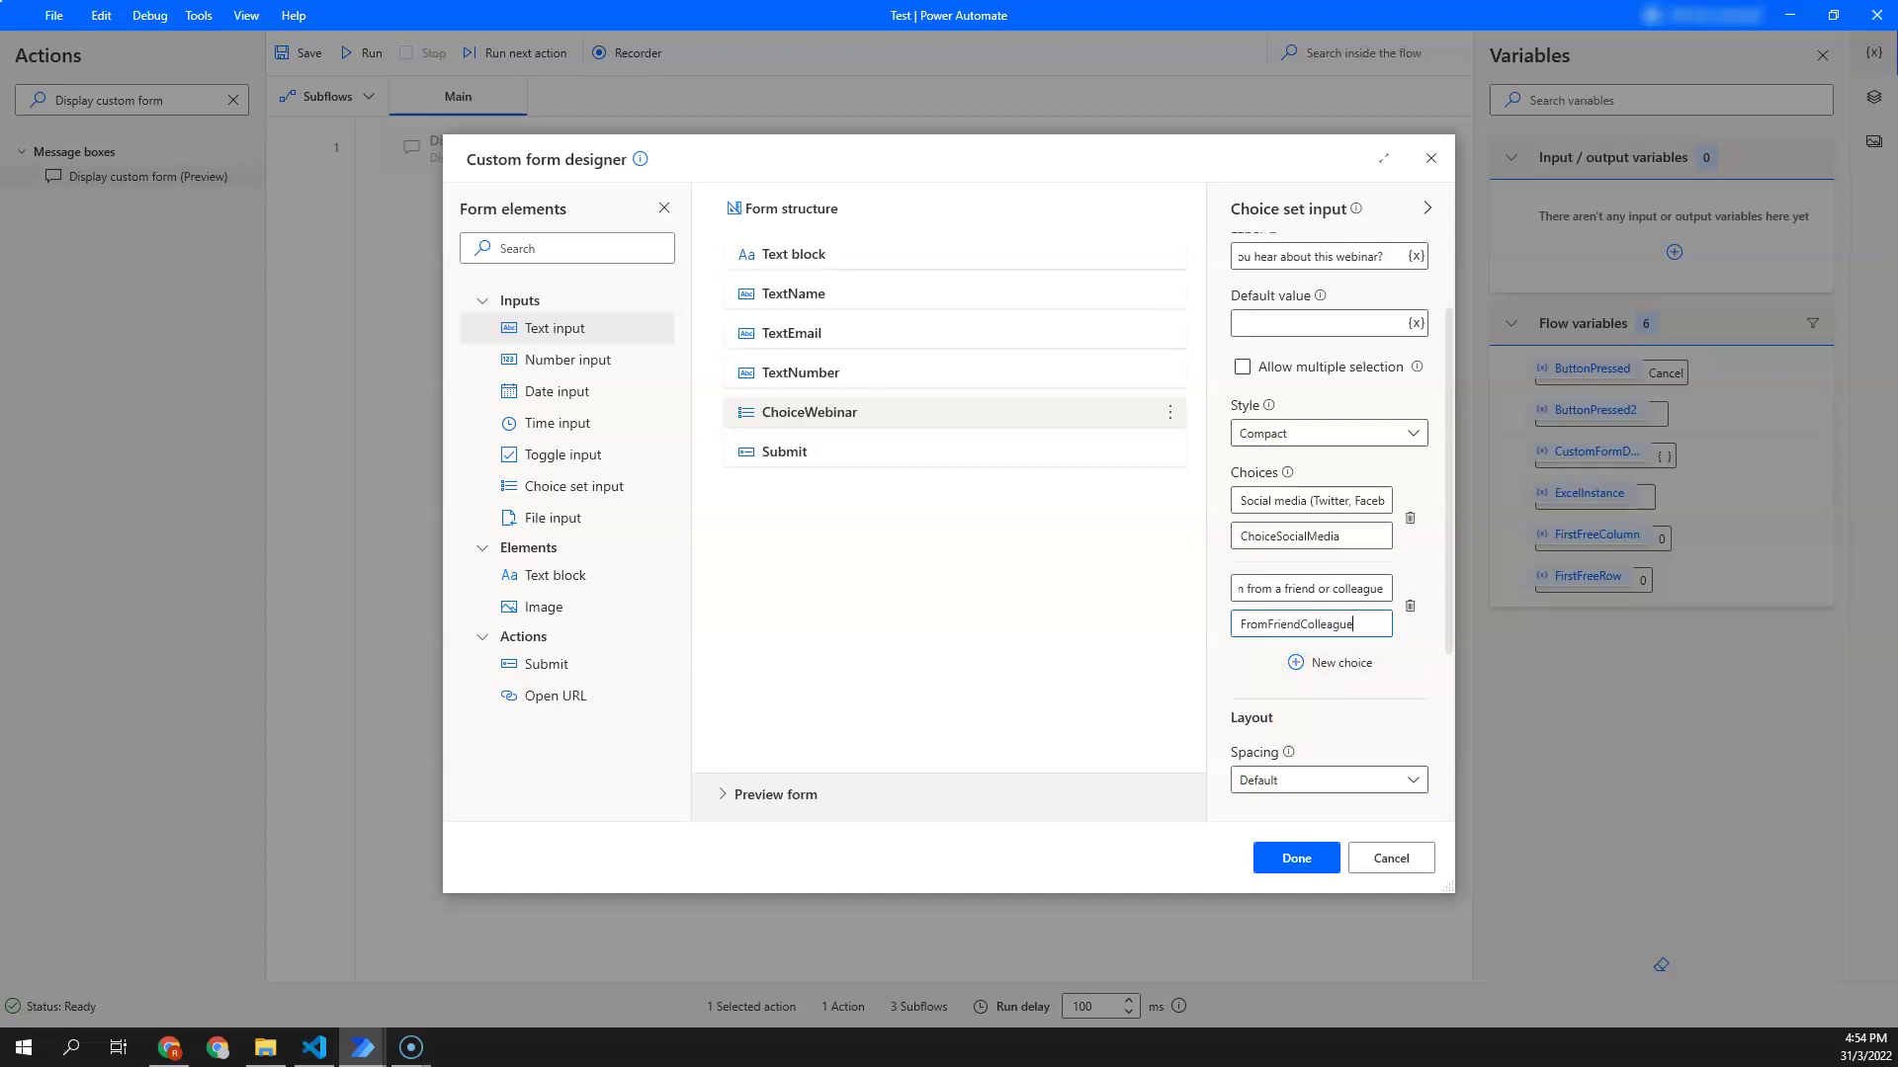
Step: Add a third choice 'Search engine (Google, Yahoo, etc)' with value ChoiceSearch
left_click(1314, 661)
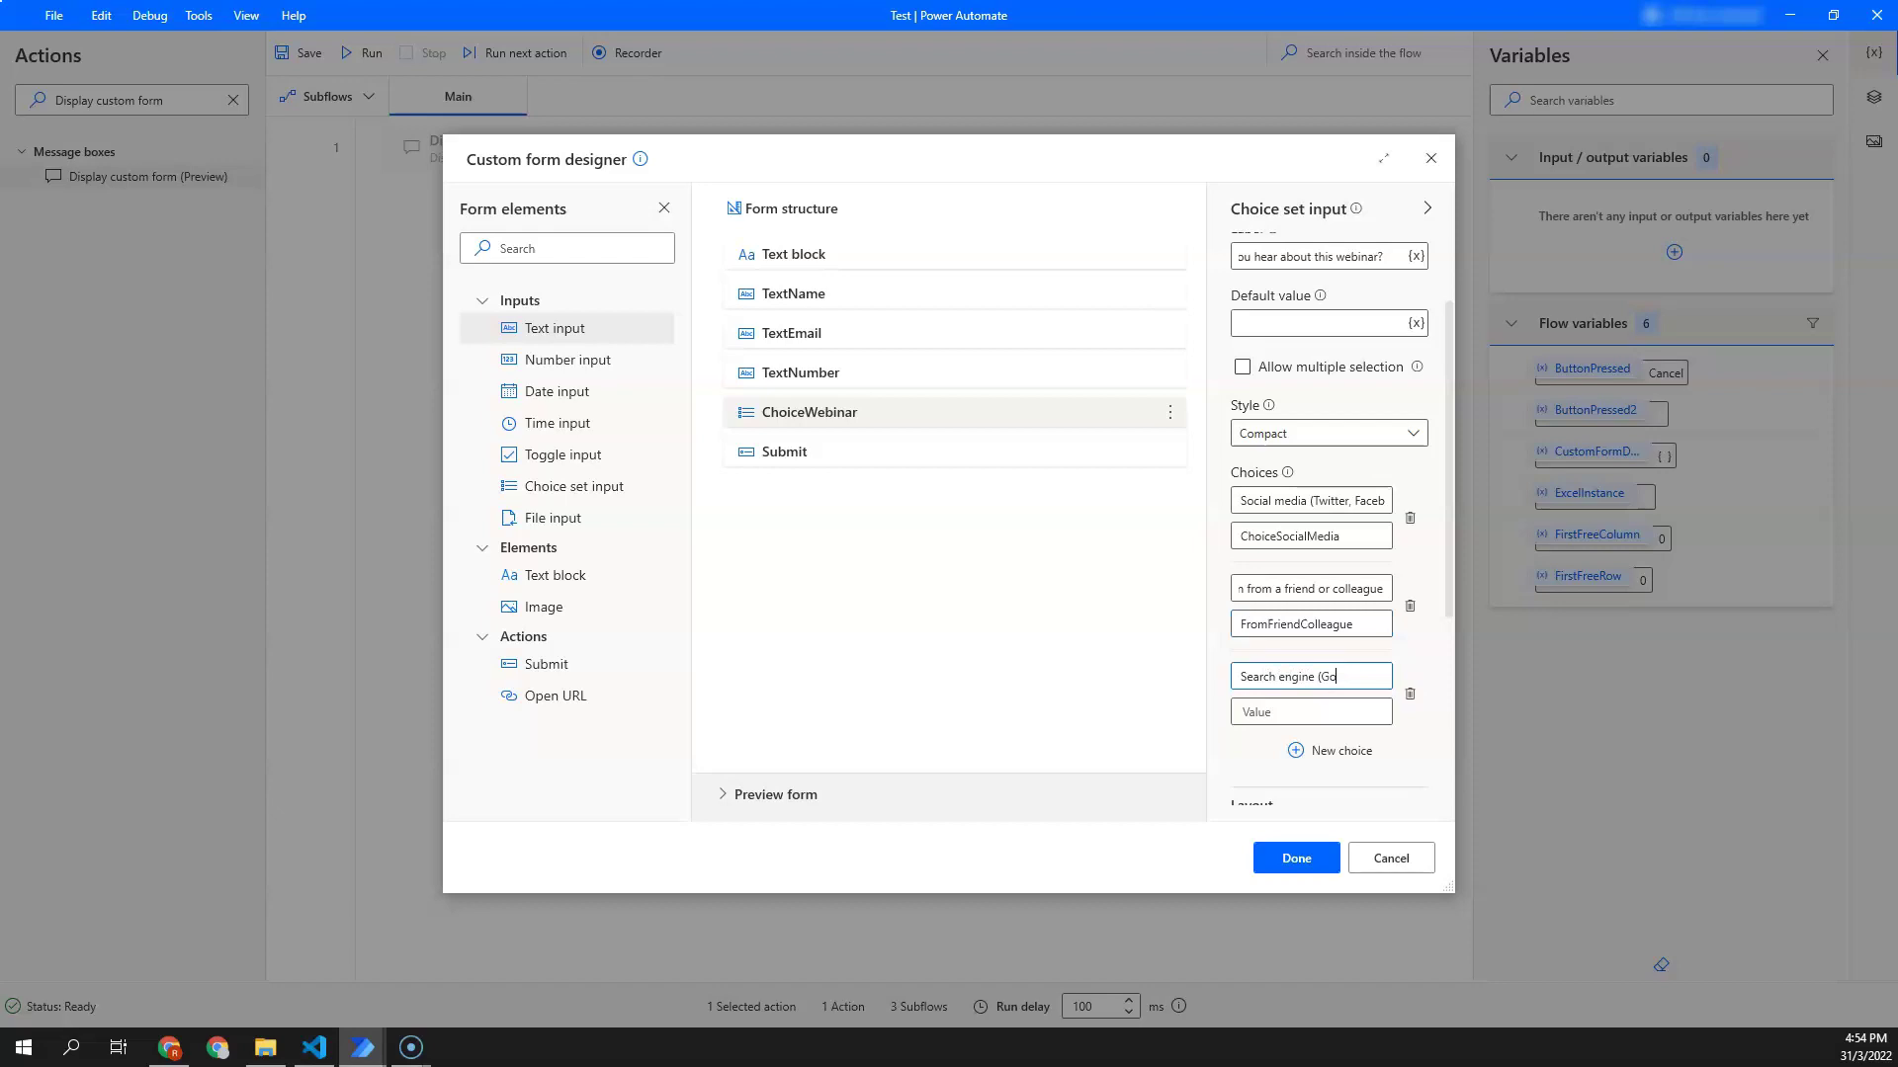
type("Search engine (Google, Yahoo")
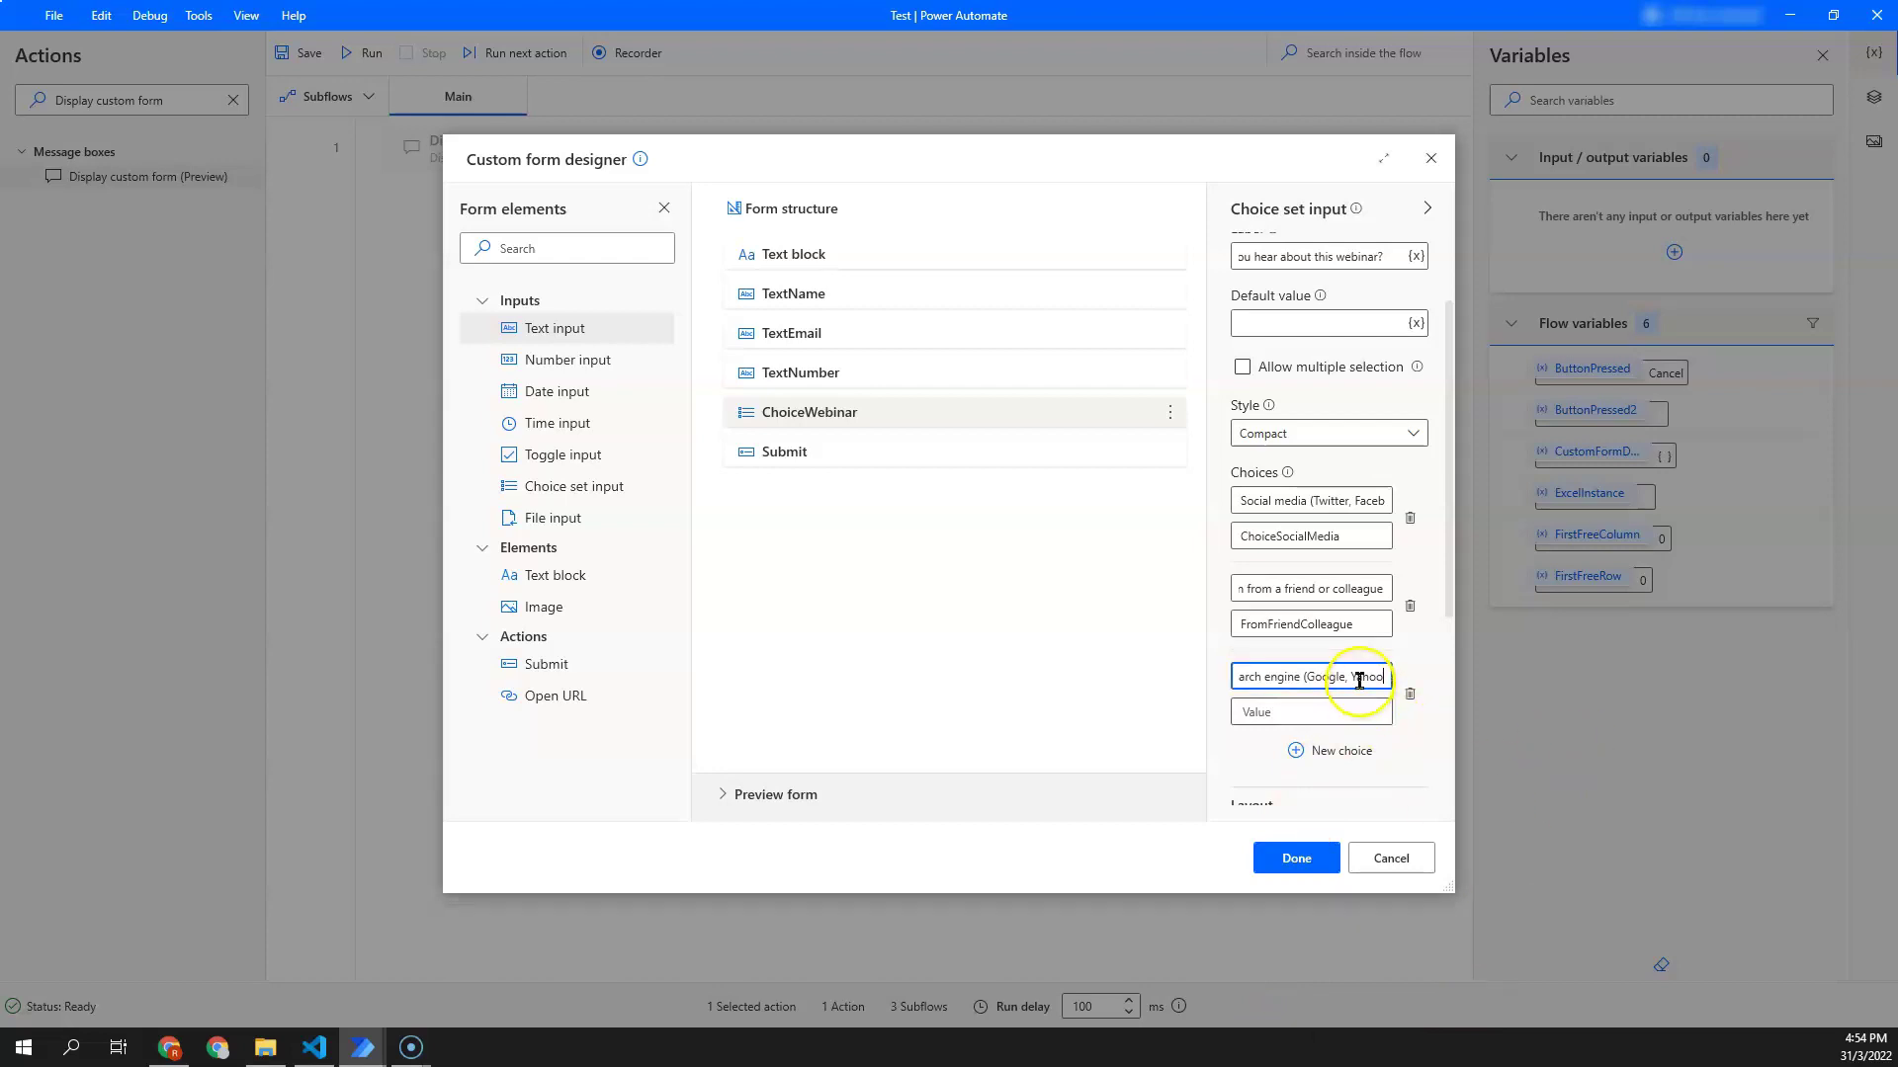
type(", etc)")
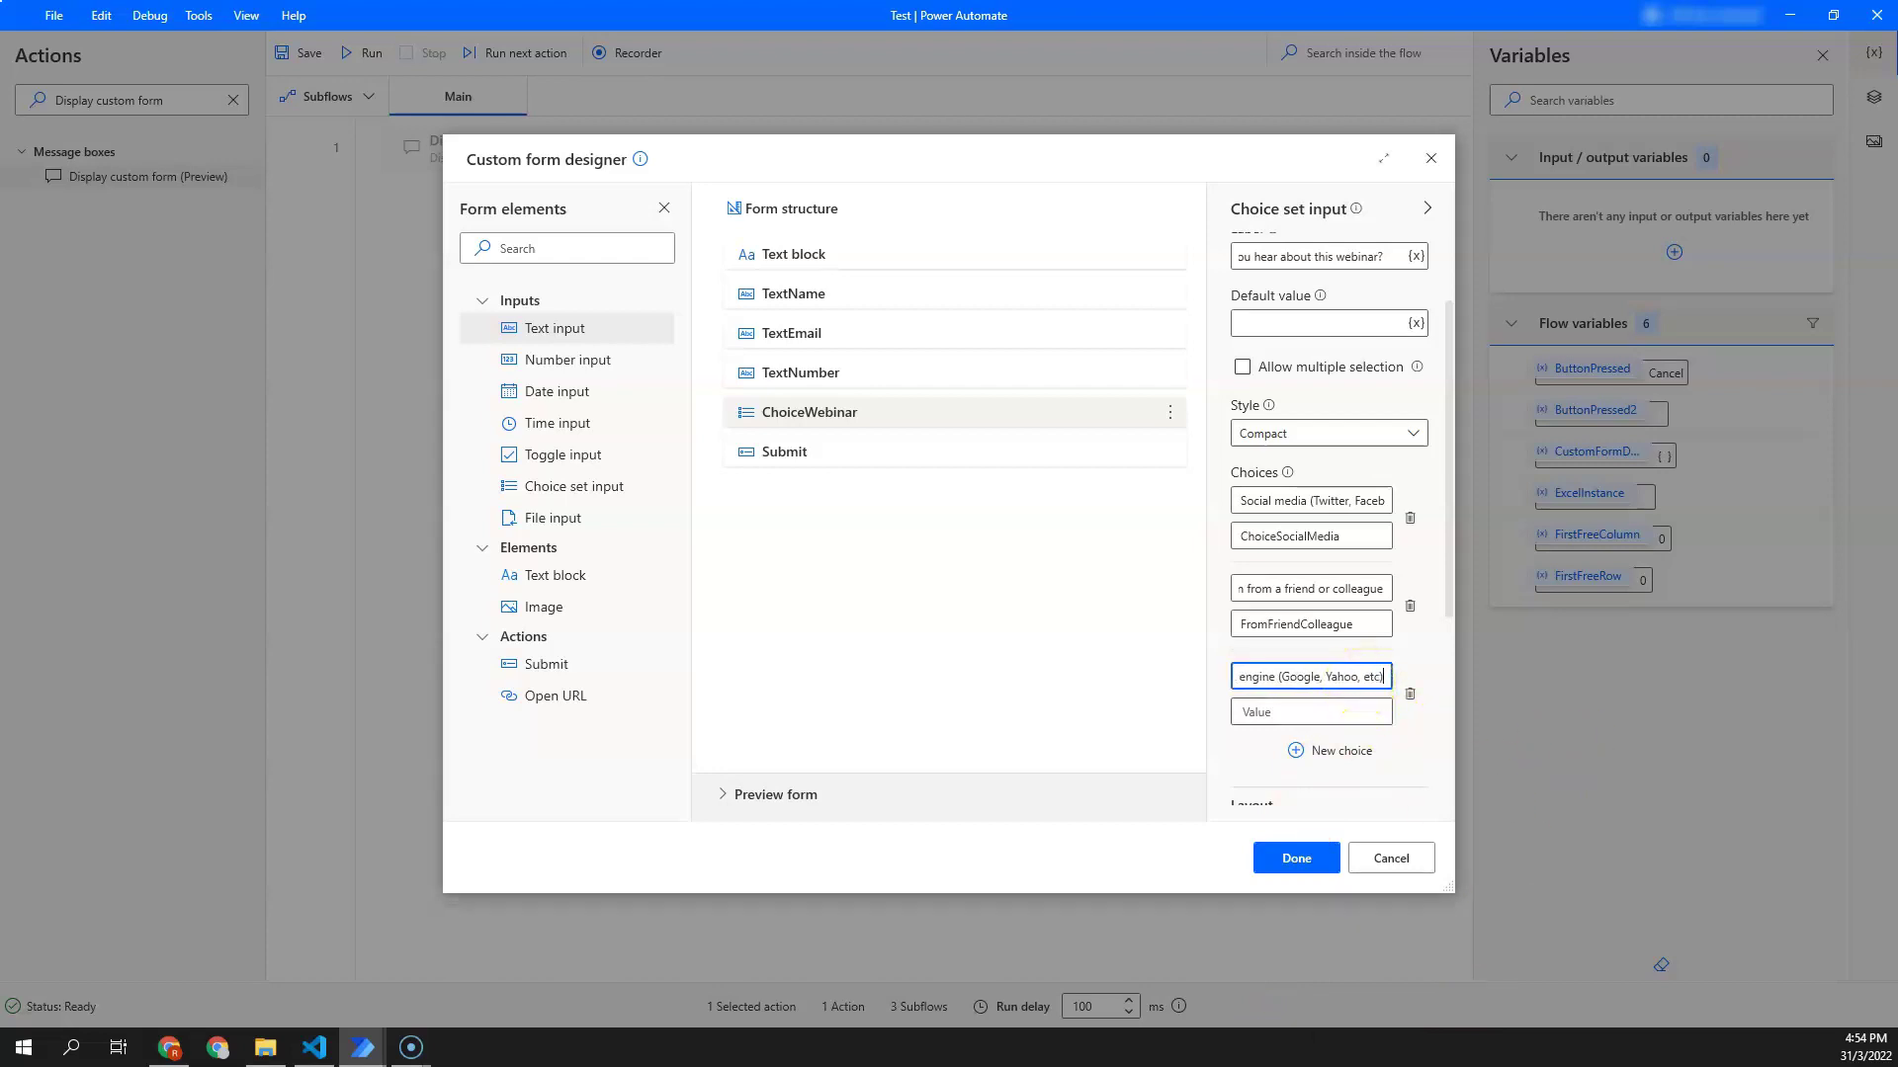
left_click(1346, 707)
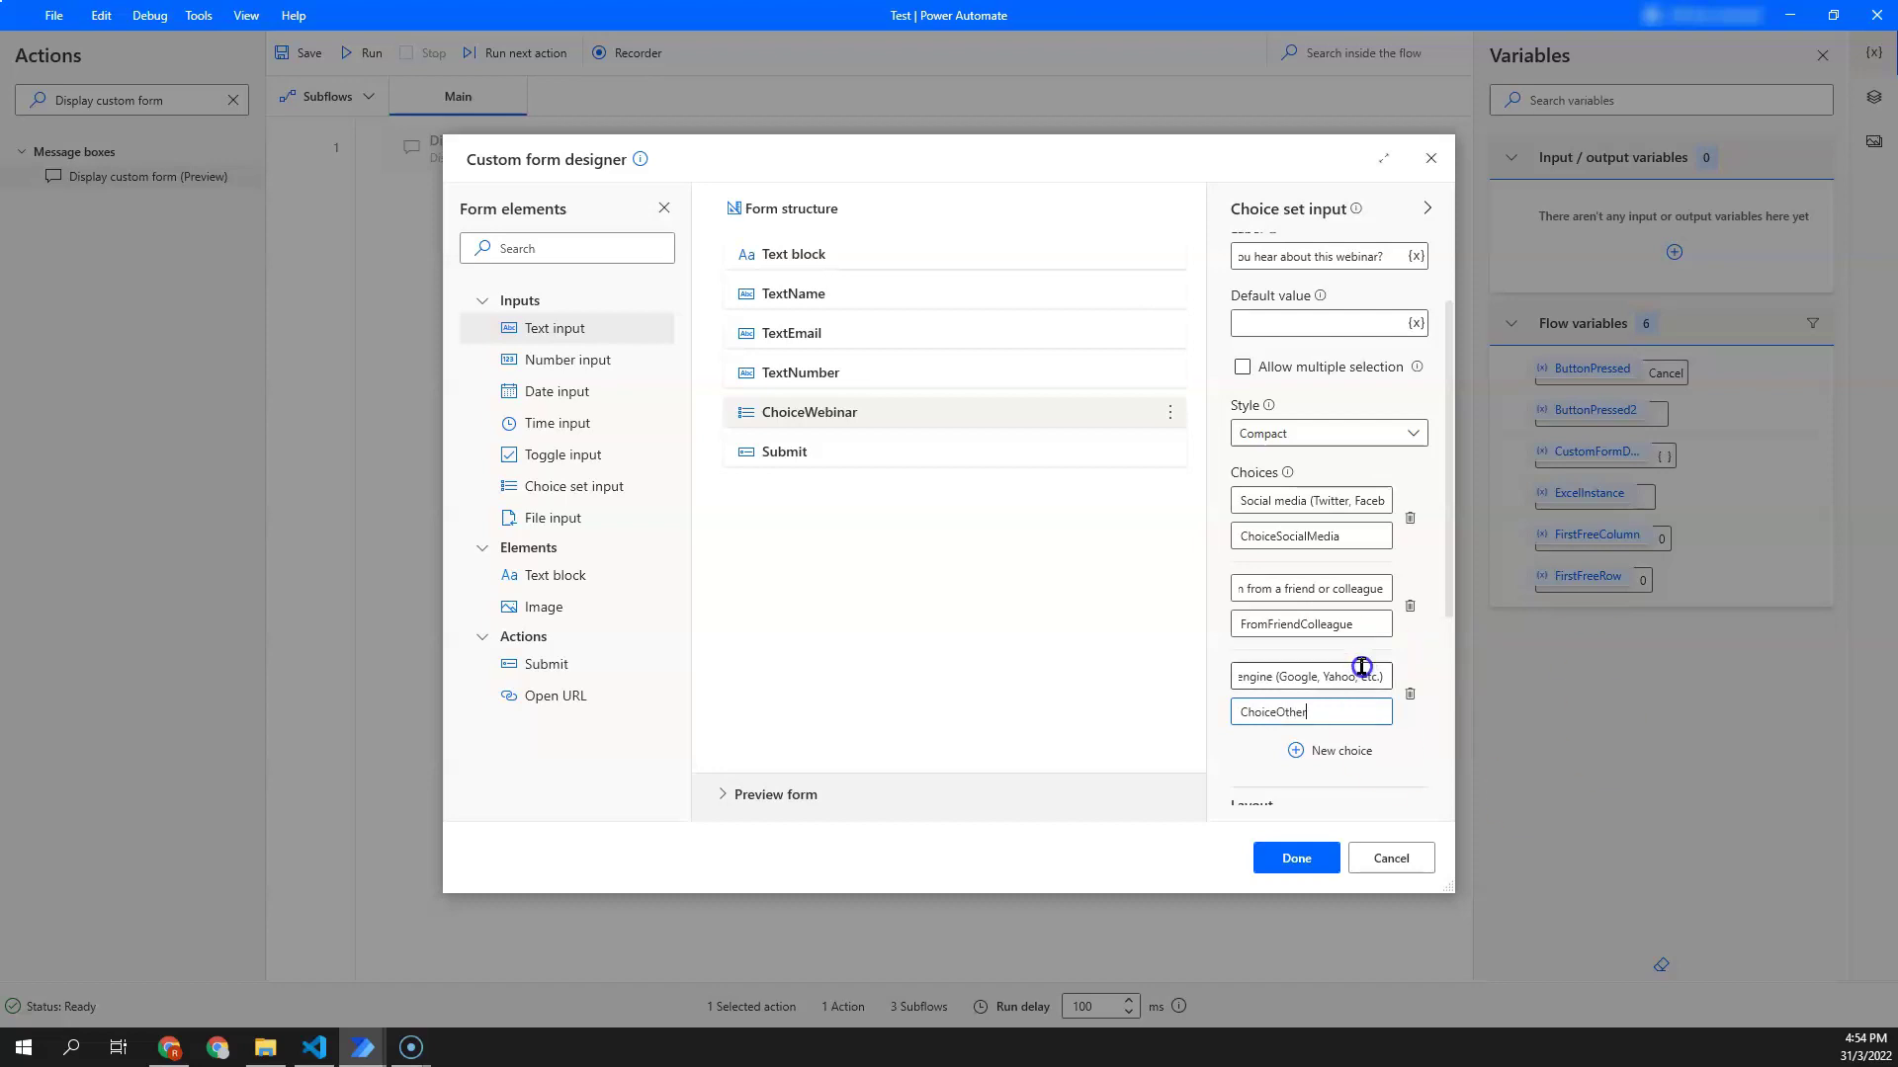
scroll(1361, 670, "down", 1)
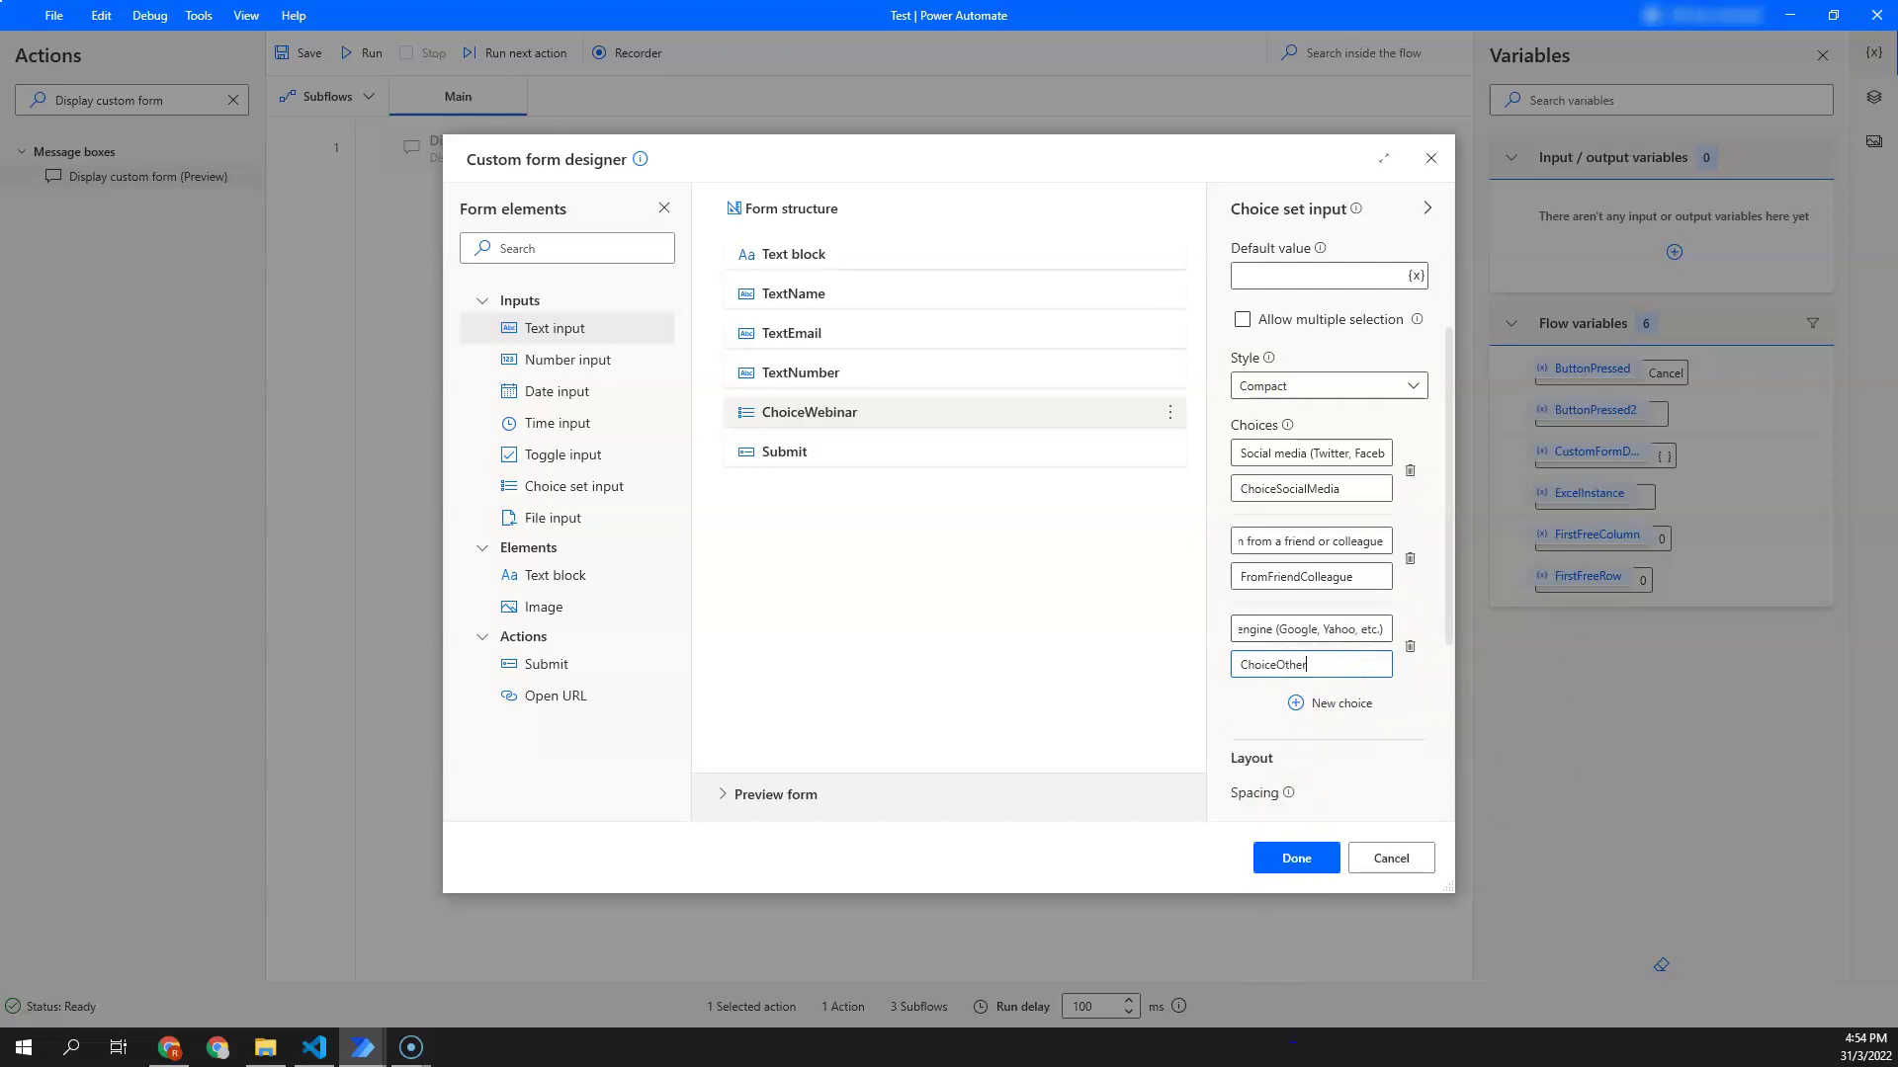
double_click(1332, 660)
key("BackSpace")
type("Searc")
Step: Add a fourth choice titled Other with value ChoiceOther
left_click(1314, 703)
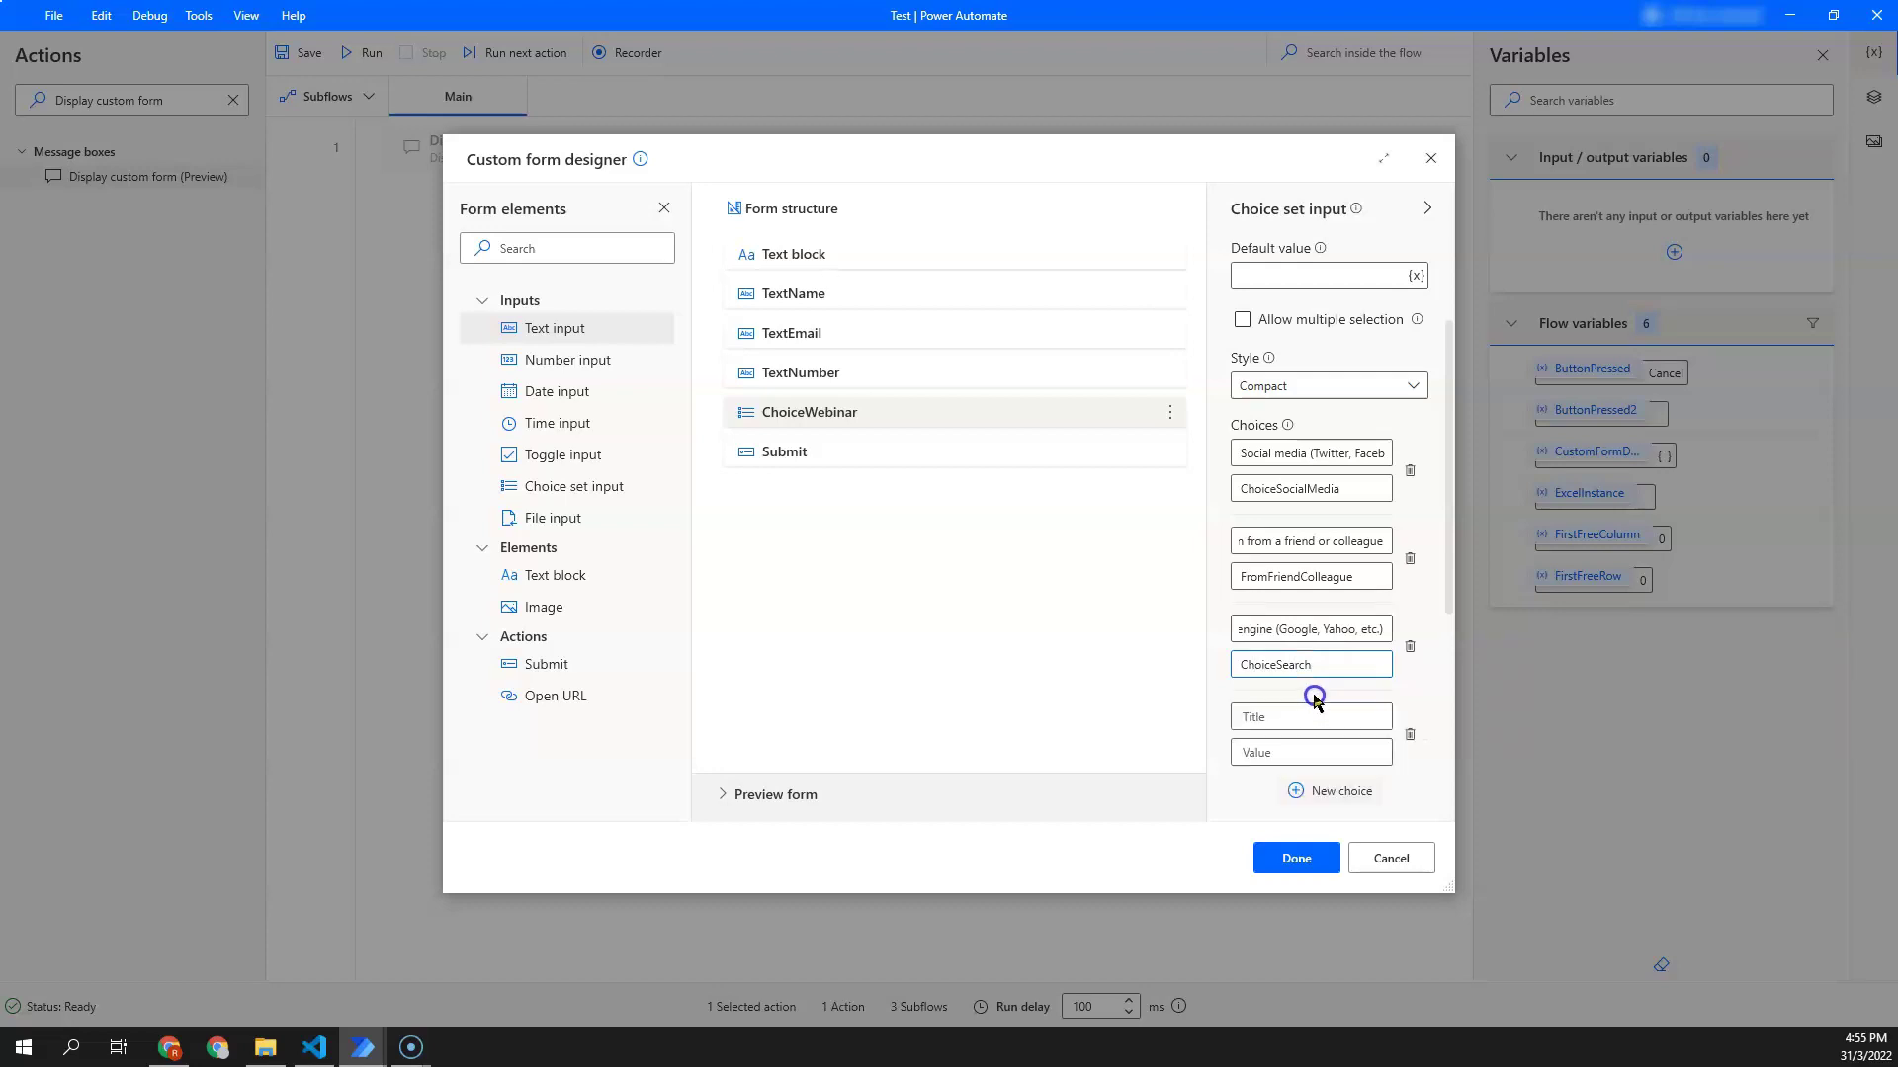
left_click(1303, 752)
type("ChoiceOthers")
left_click(1278, 718)
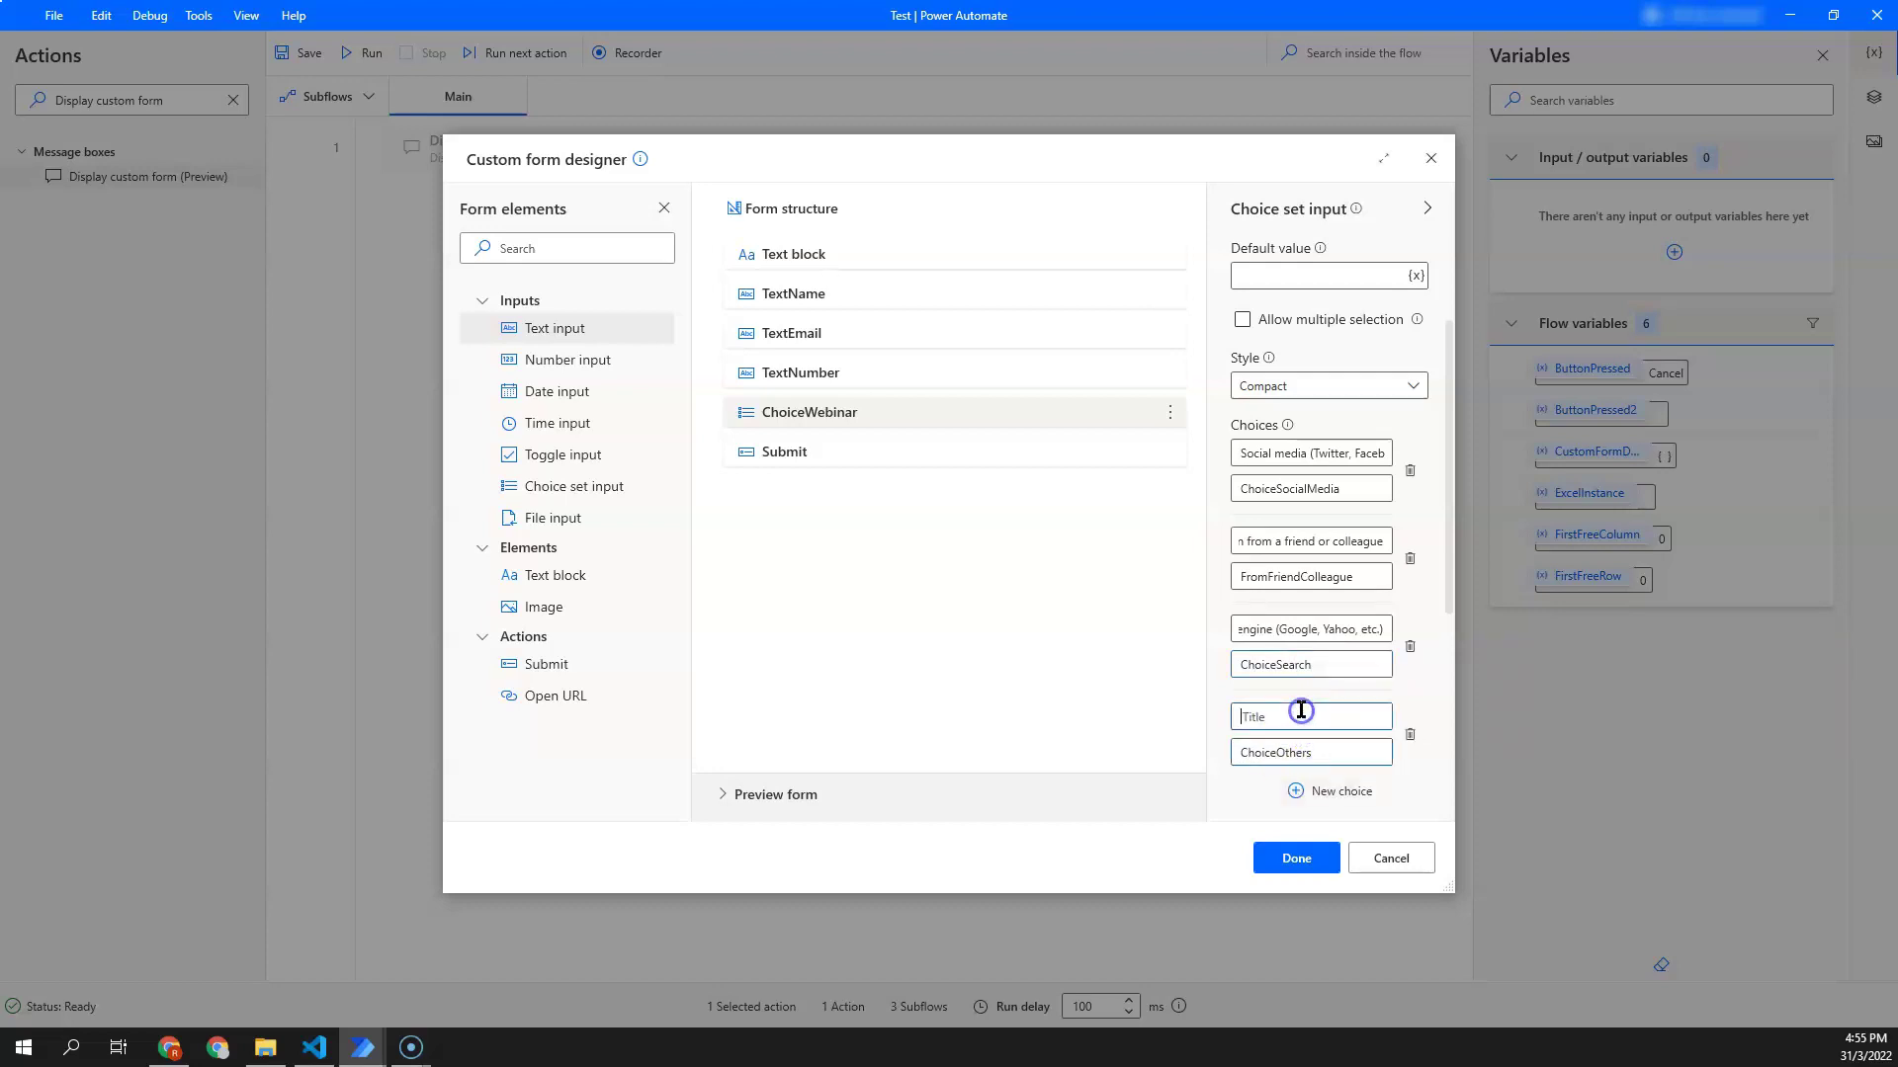
type("Other")
left_click(1324, 752)
Step: Paste the orange glare image link into the form's Background image URL
left_click(1002, 690)
left_click(747, 790)
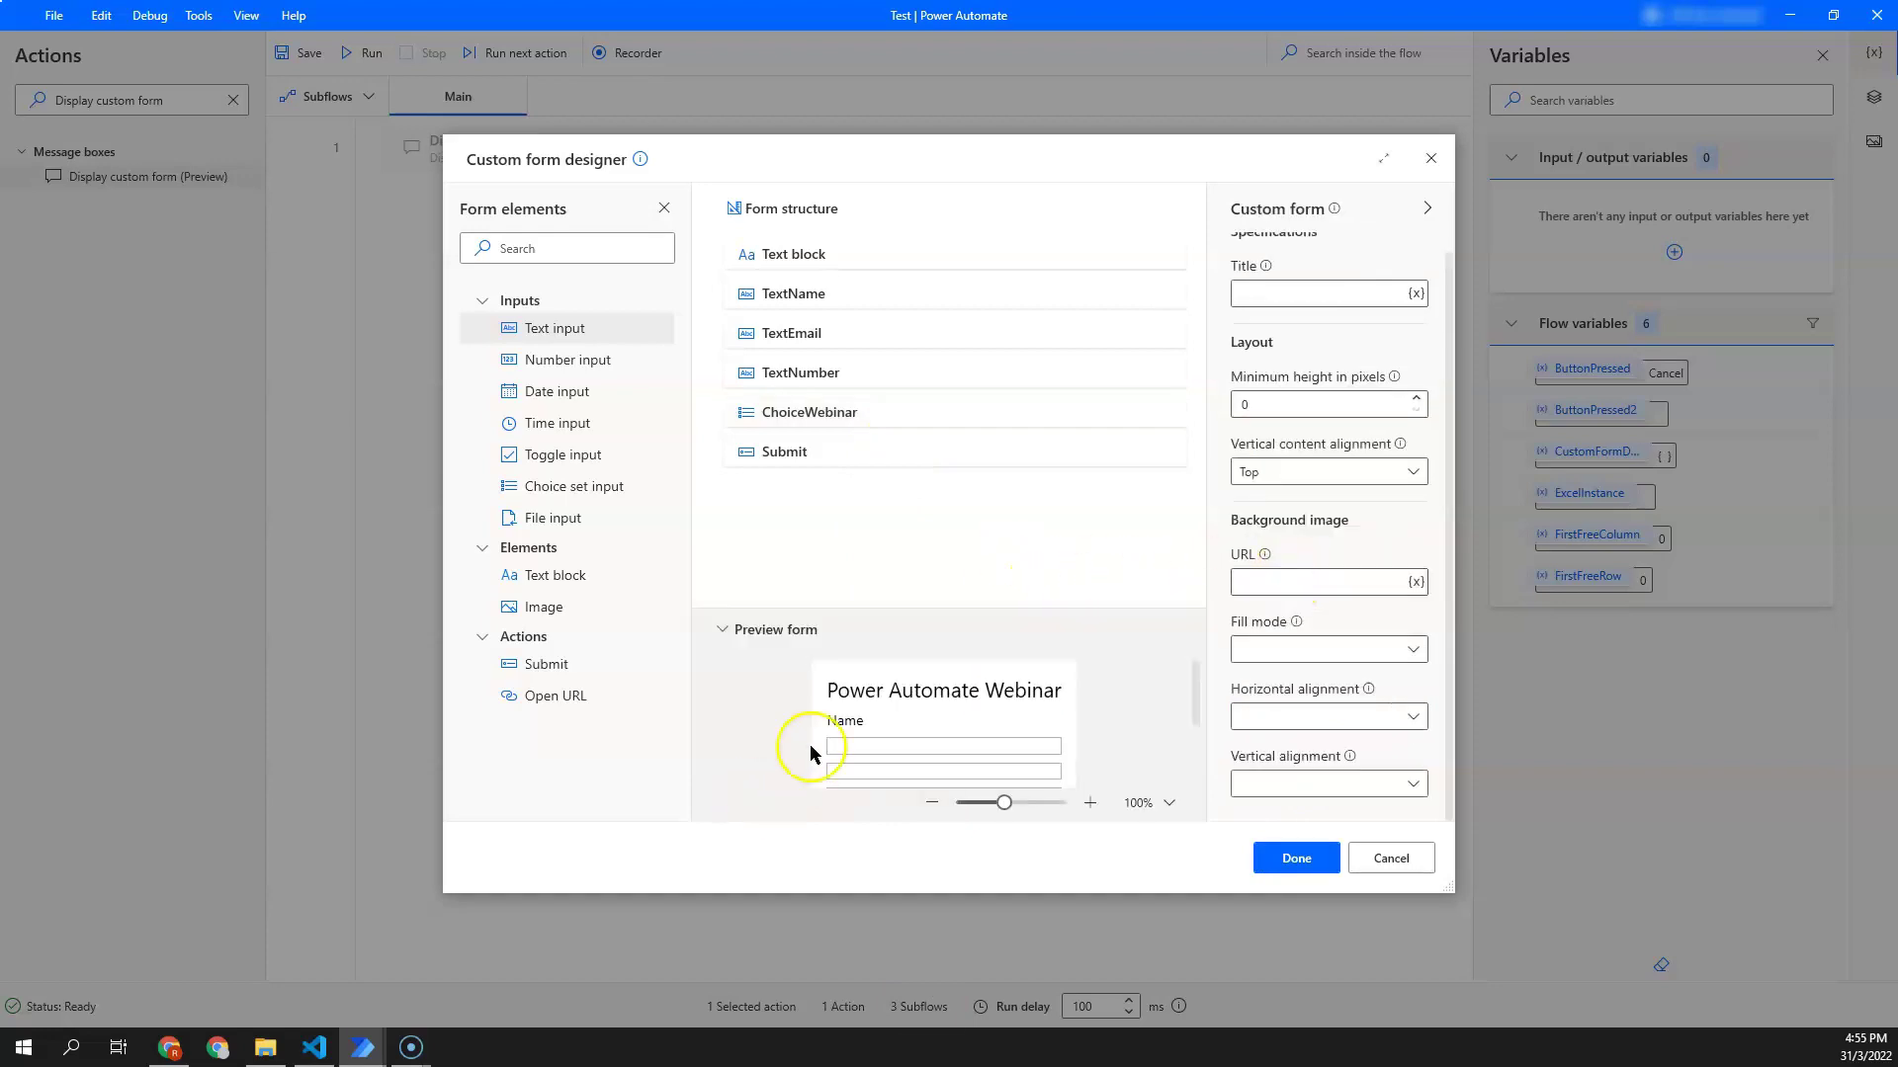
scroll(975, 678, "down", 5)
scroll(988, 710, "up", 5)
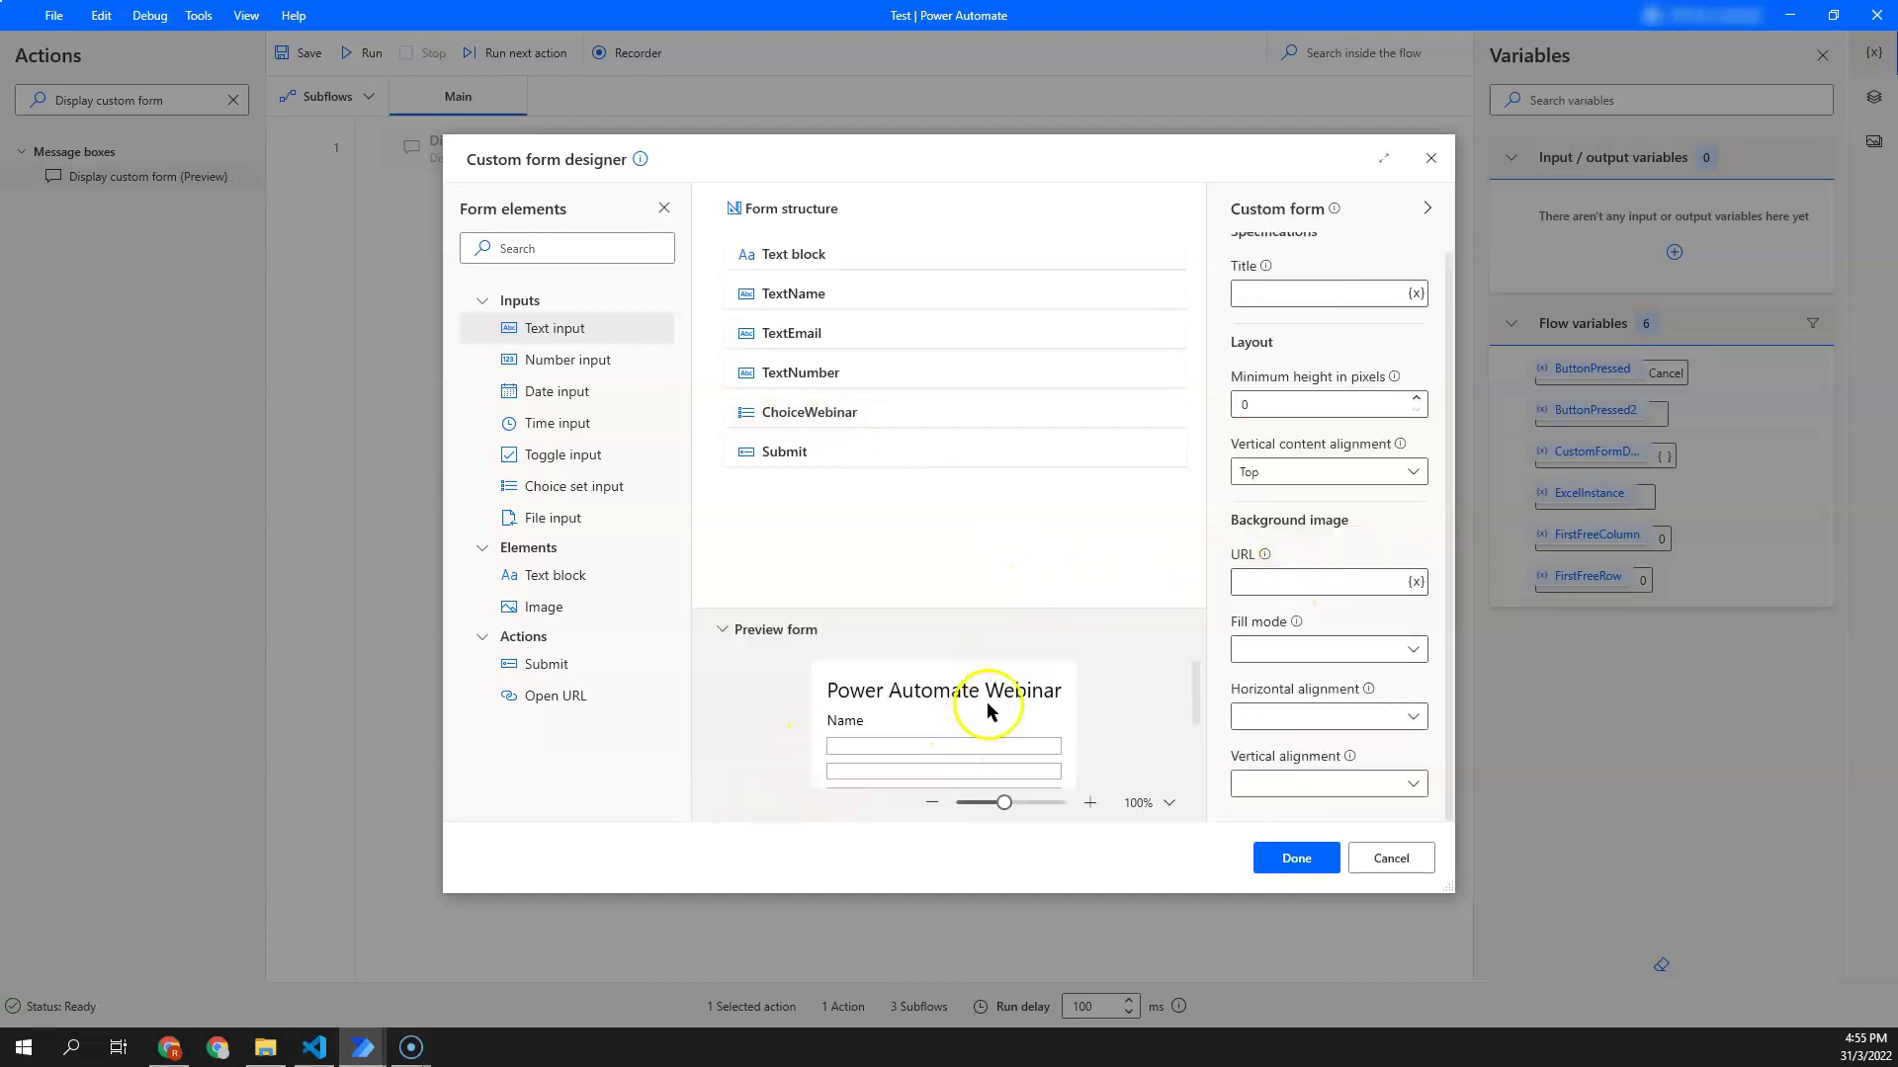
left_click(1250, 579)
key("ctrl+v")
Step: Set the background Fill mode to Repeat after comparing it with Cover
left_click(1362, 650)
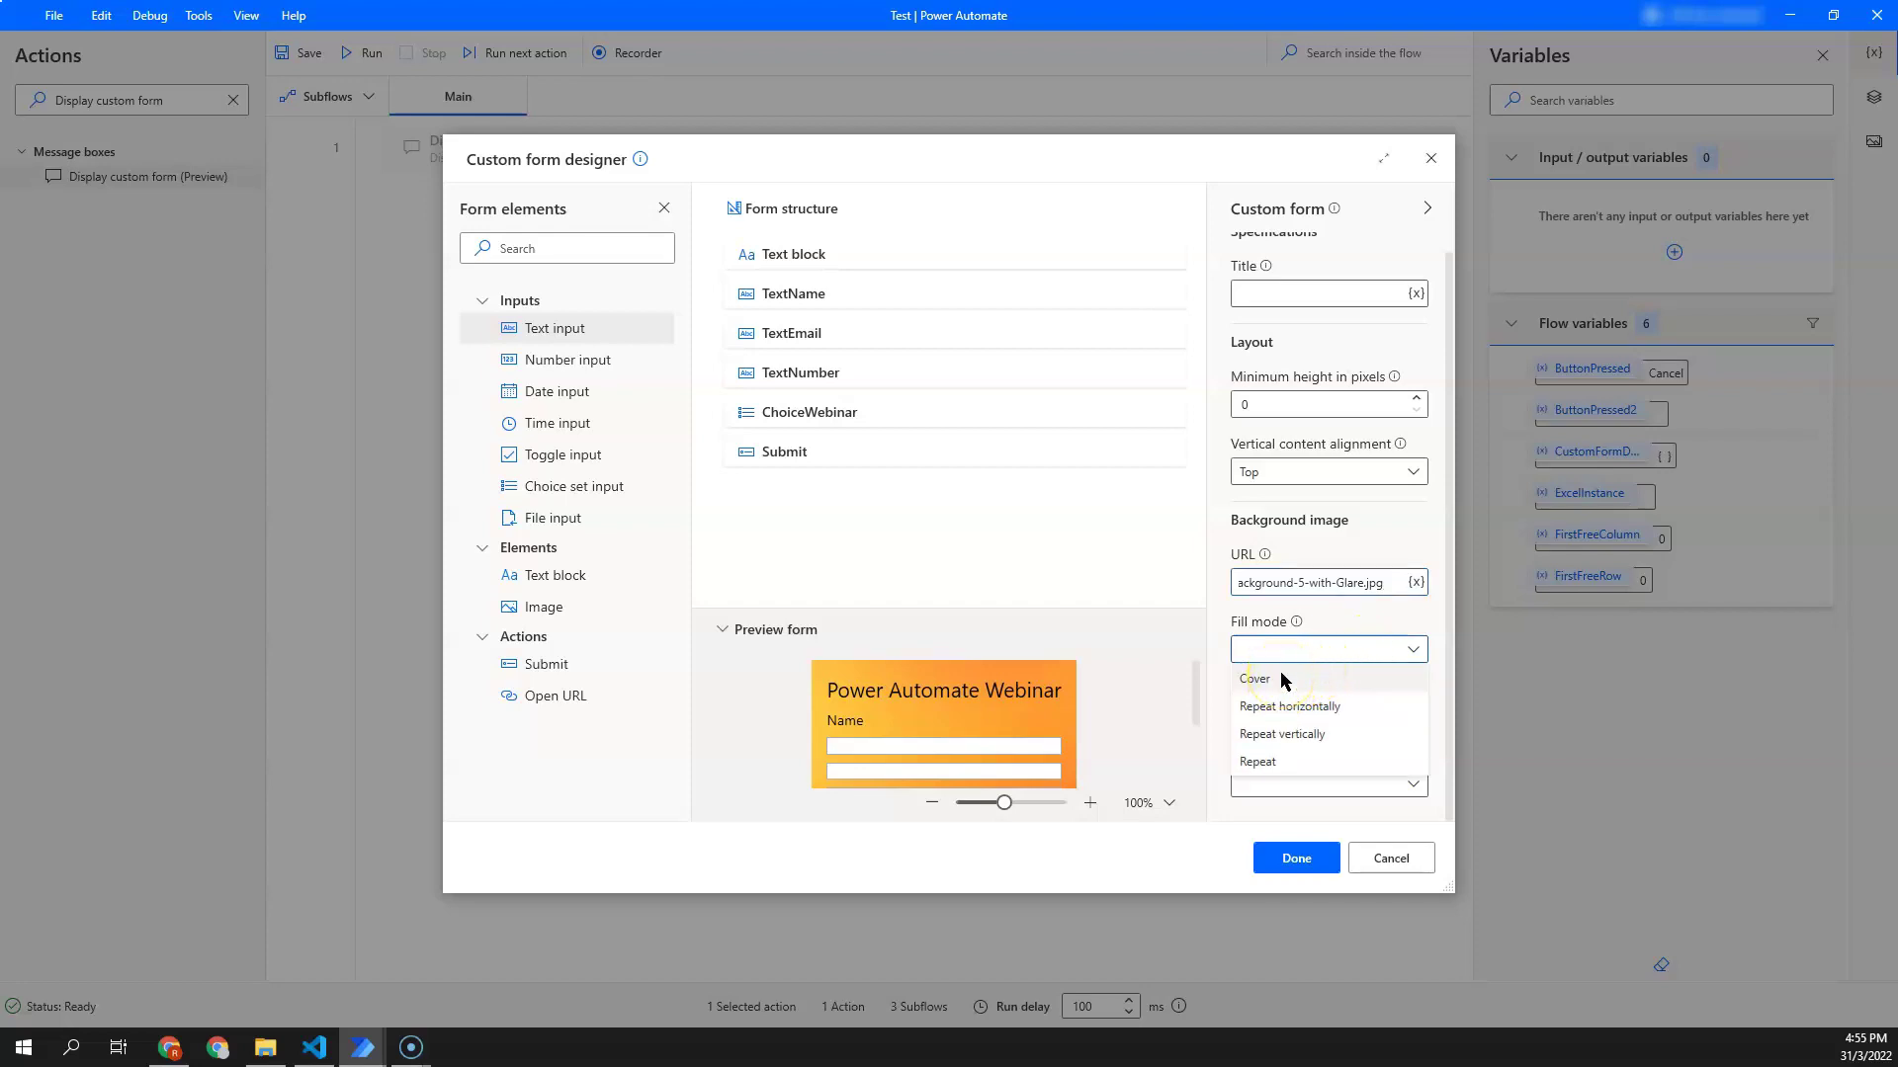
left_click(1281, 680)
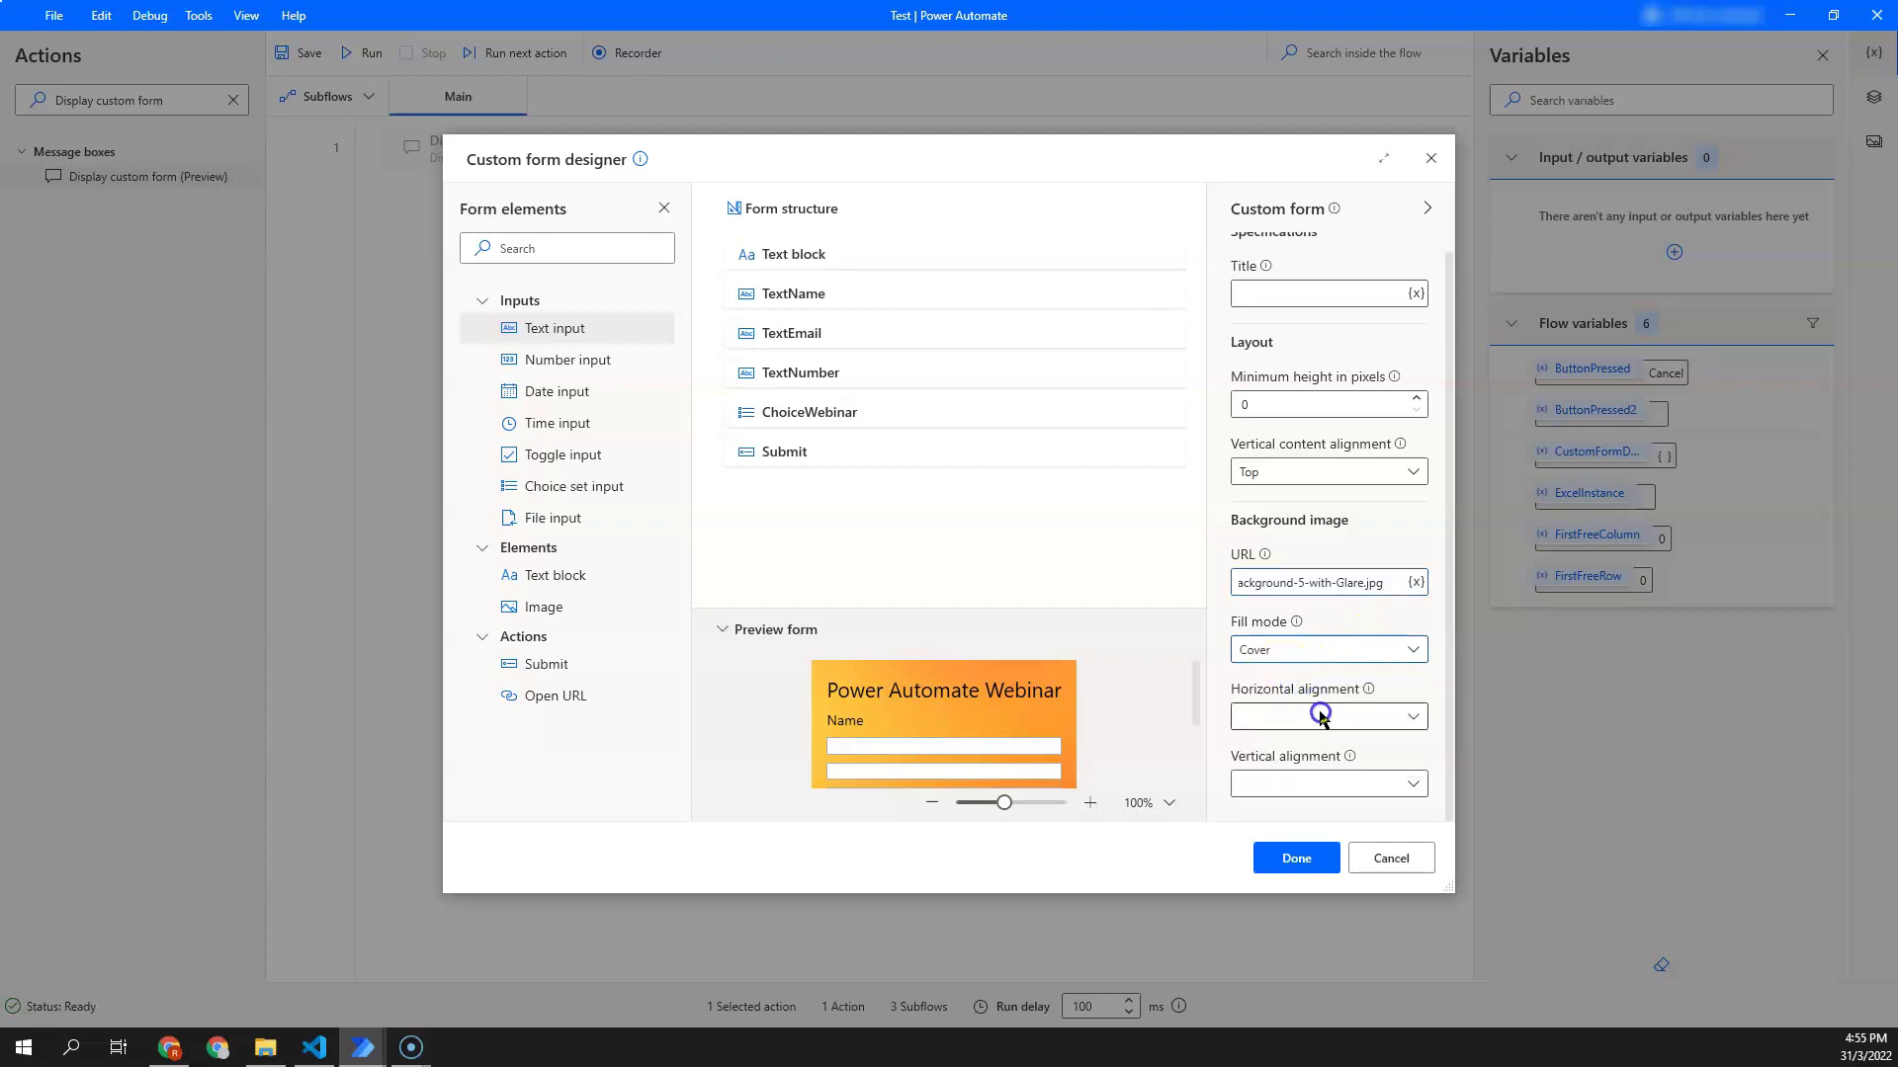
scroll(1165, 699, "down", 3)
scroll(1018, 781, "up", 2)
scroll(1043, 758, "down", 2)
scroll(1043, 758, "down", 2)
scroll(1038, 682, "up", 2)
left_click_drag(1028, 608, 1022, 427)
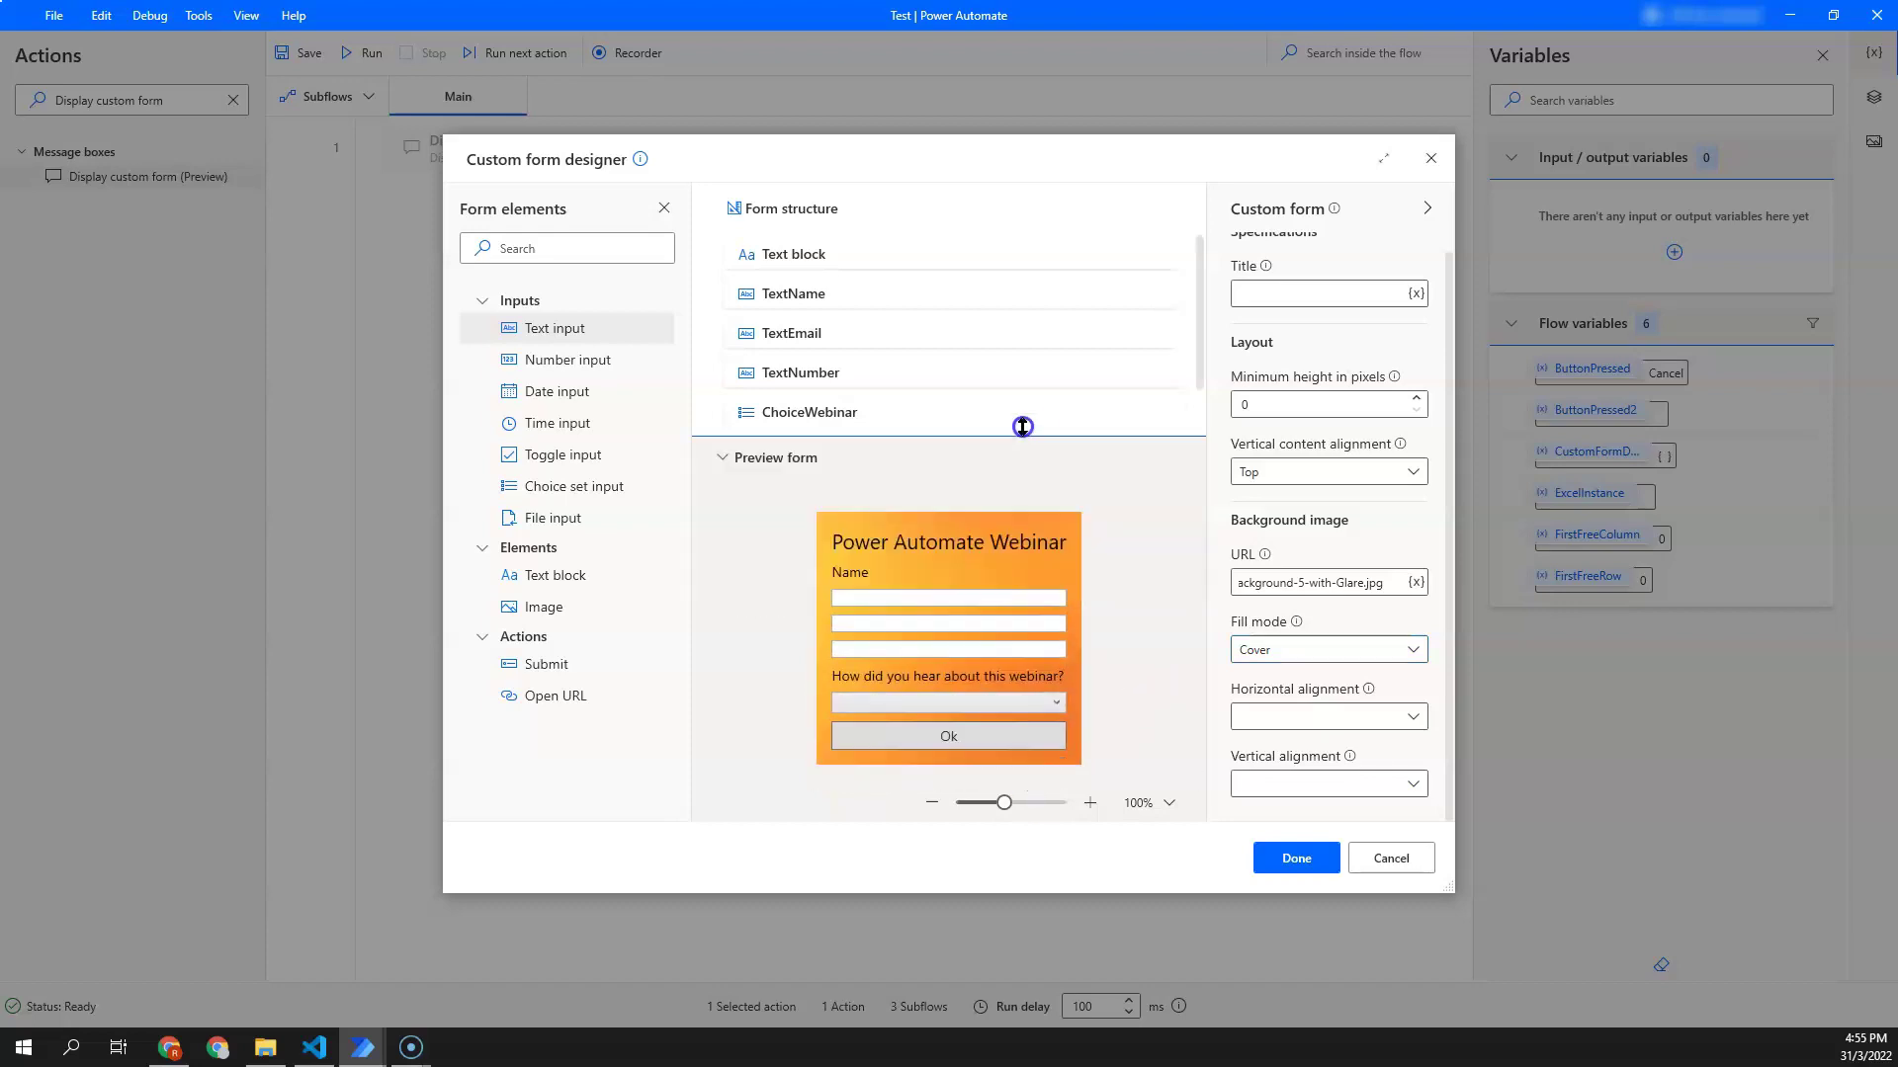
left_click(1288, 649)
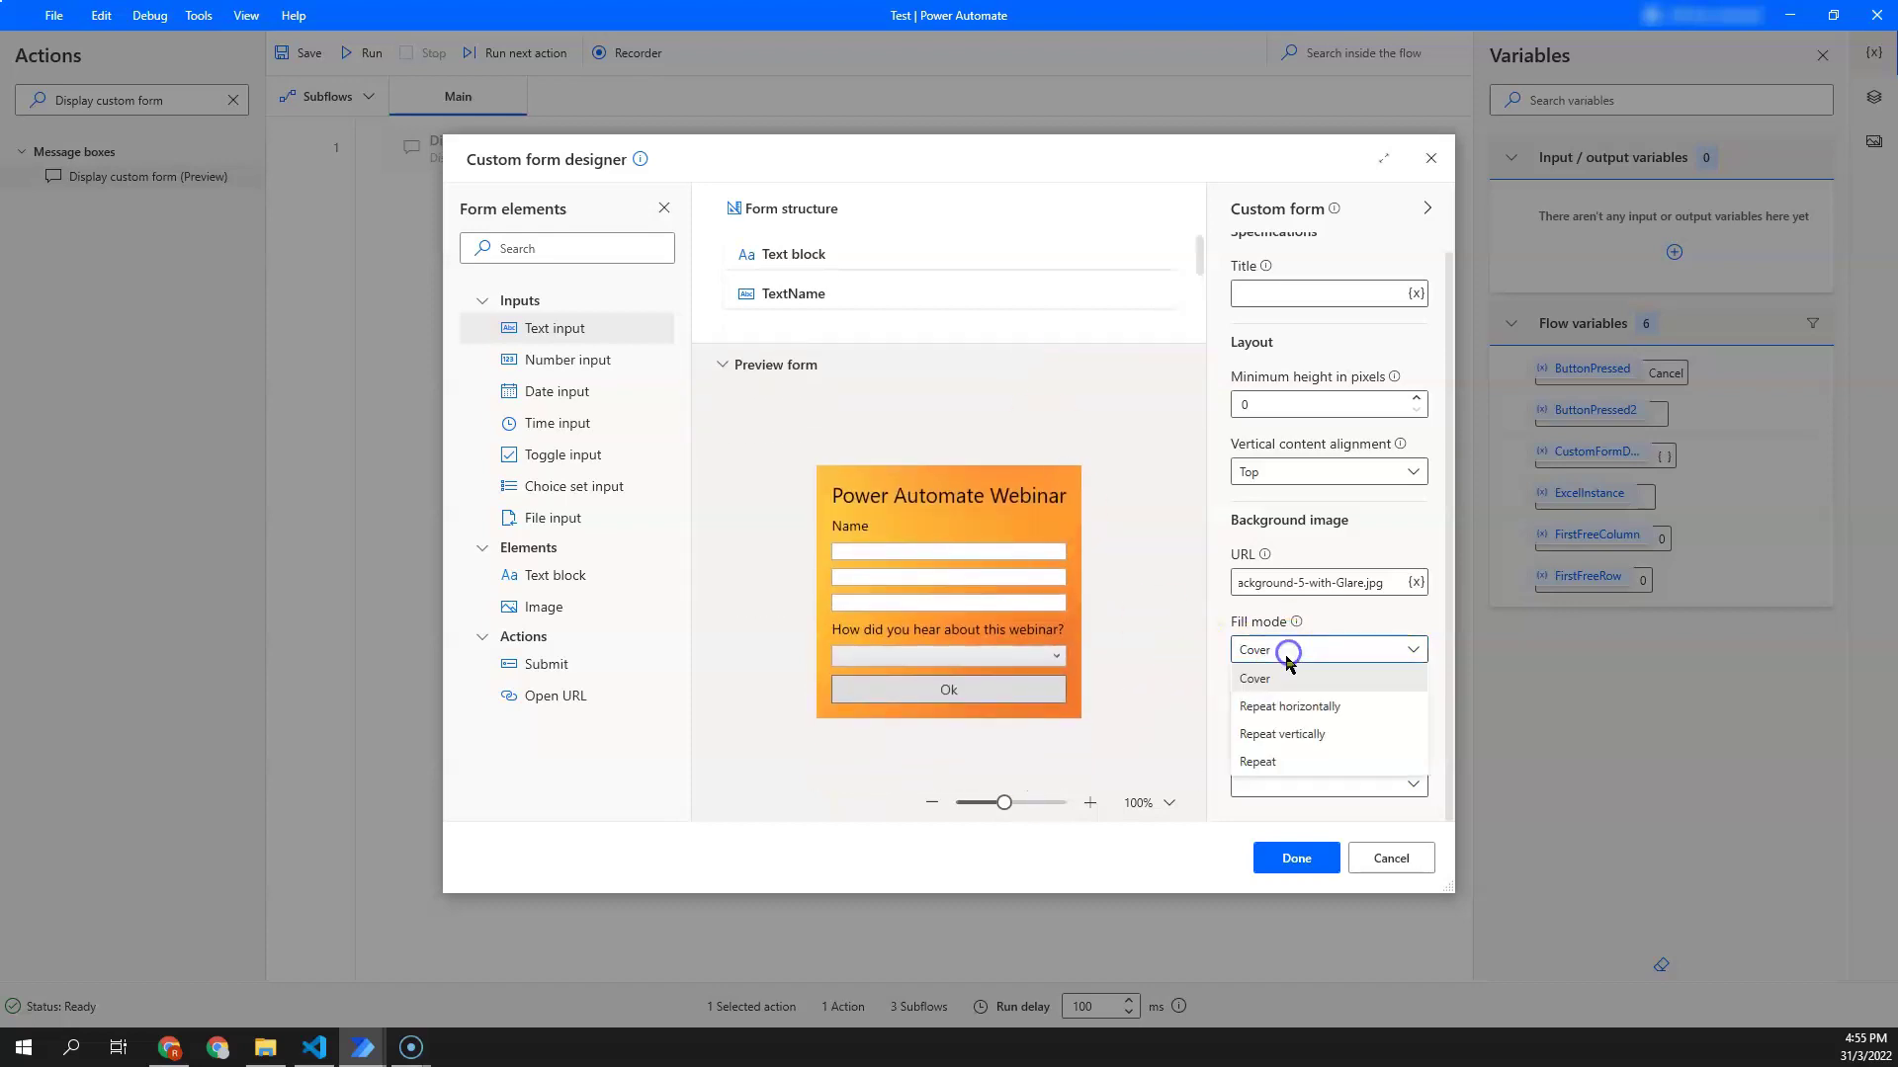
left_click(1259, 762)
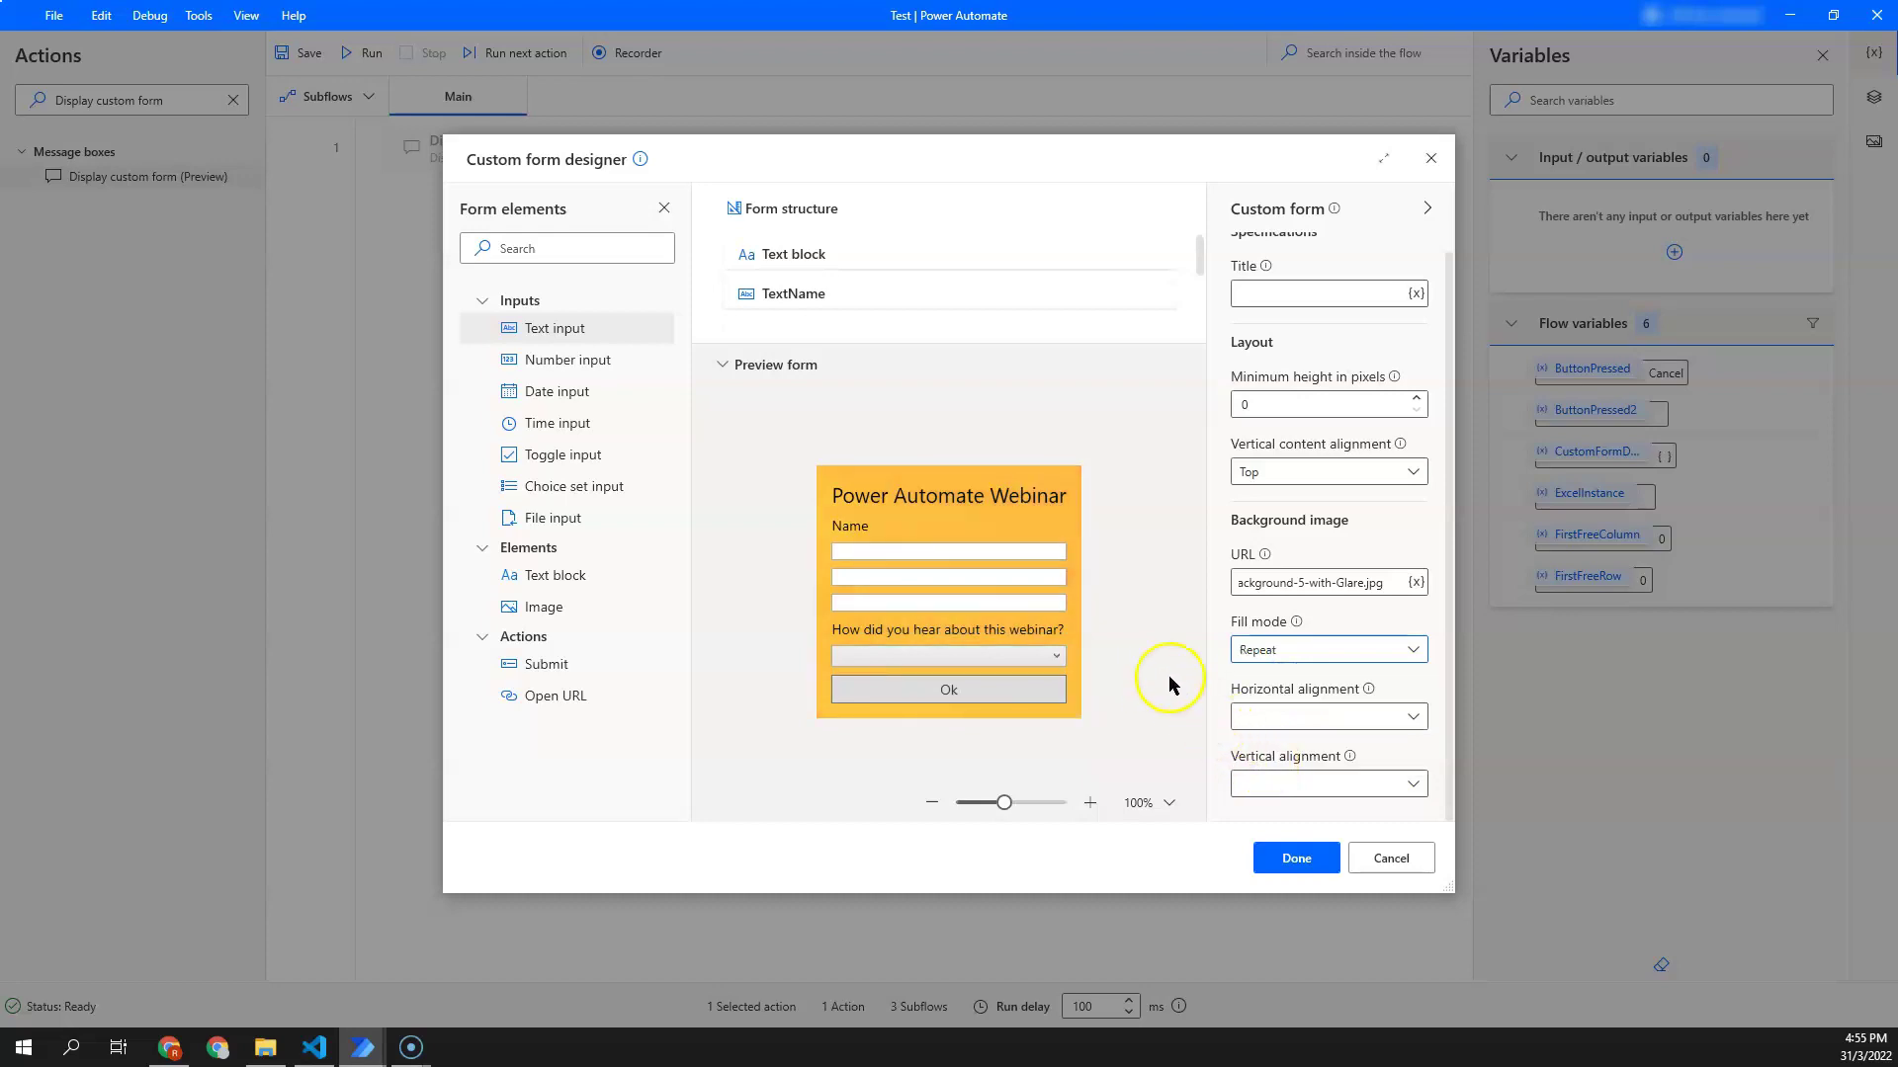
left_click(1285, 650)
left_click(1269, 683)
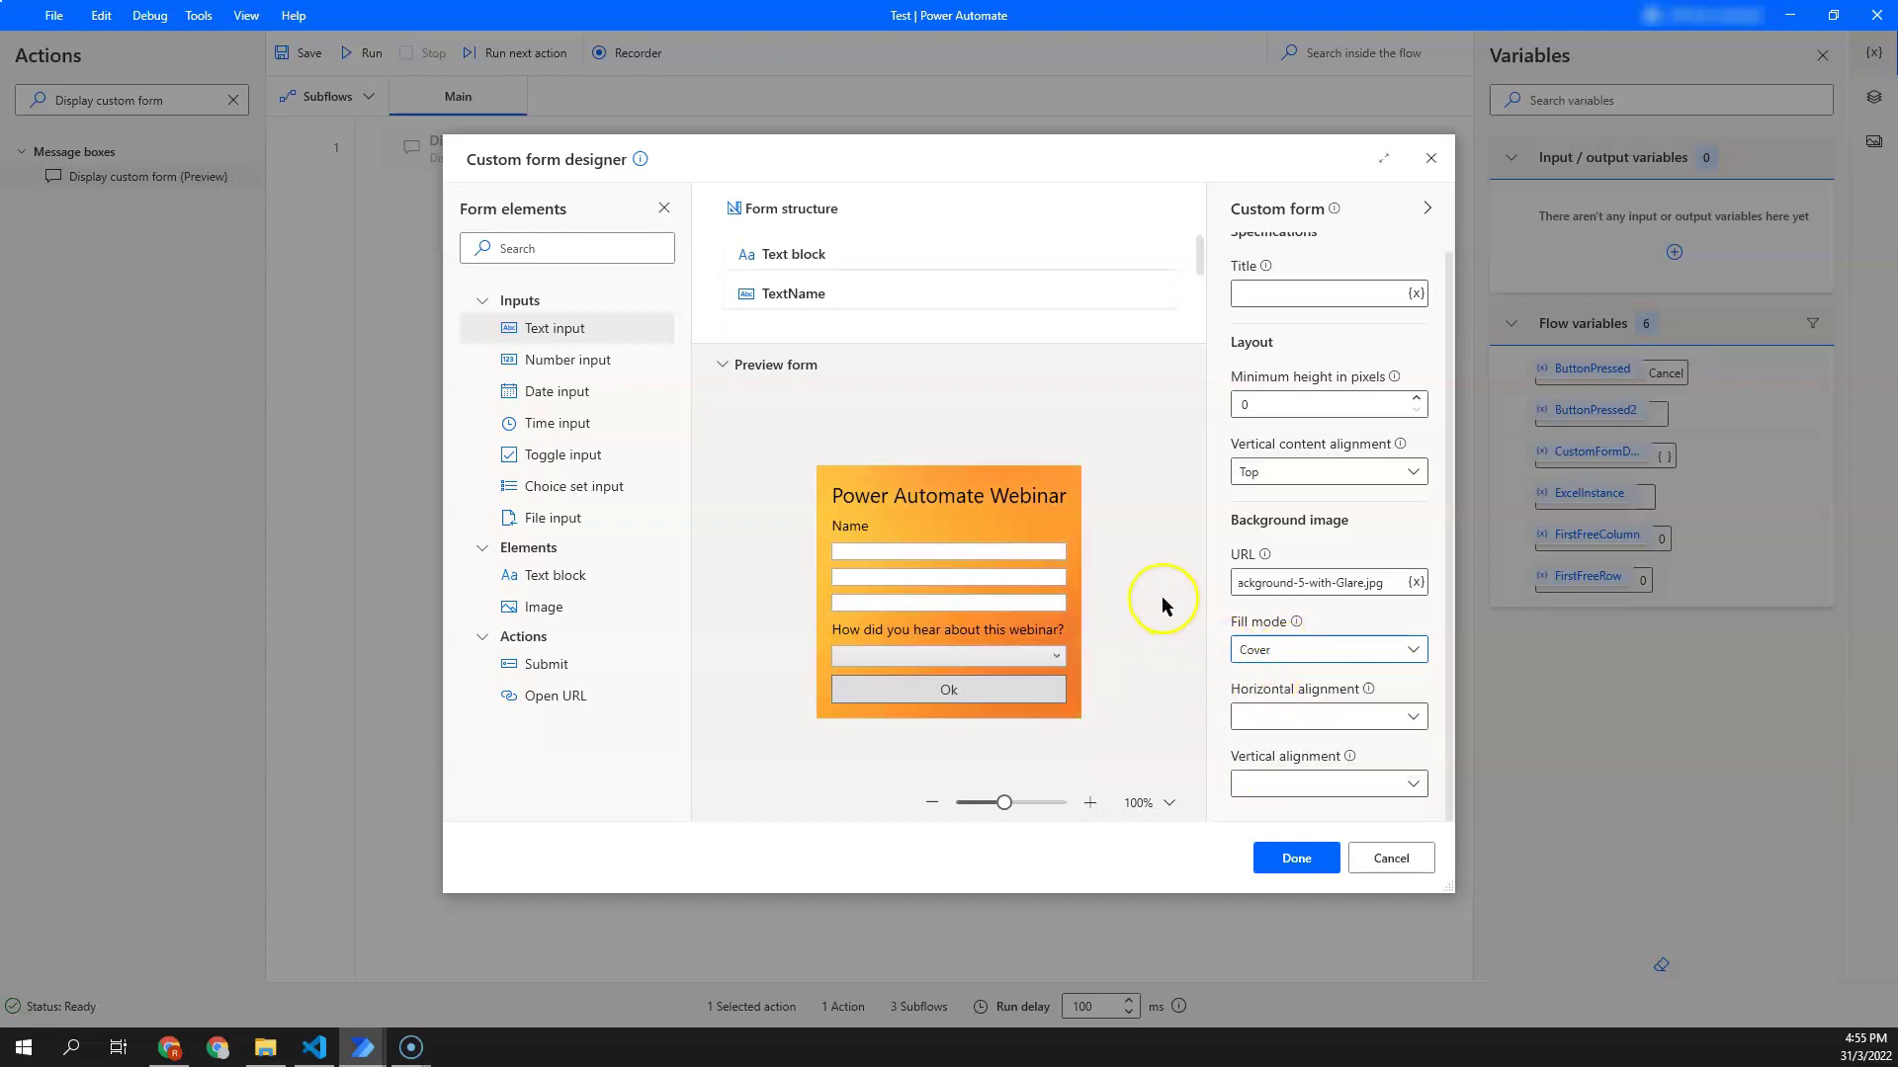
left_click(1306, 659)
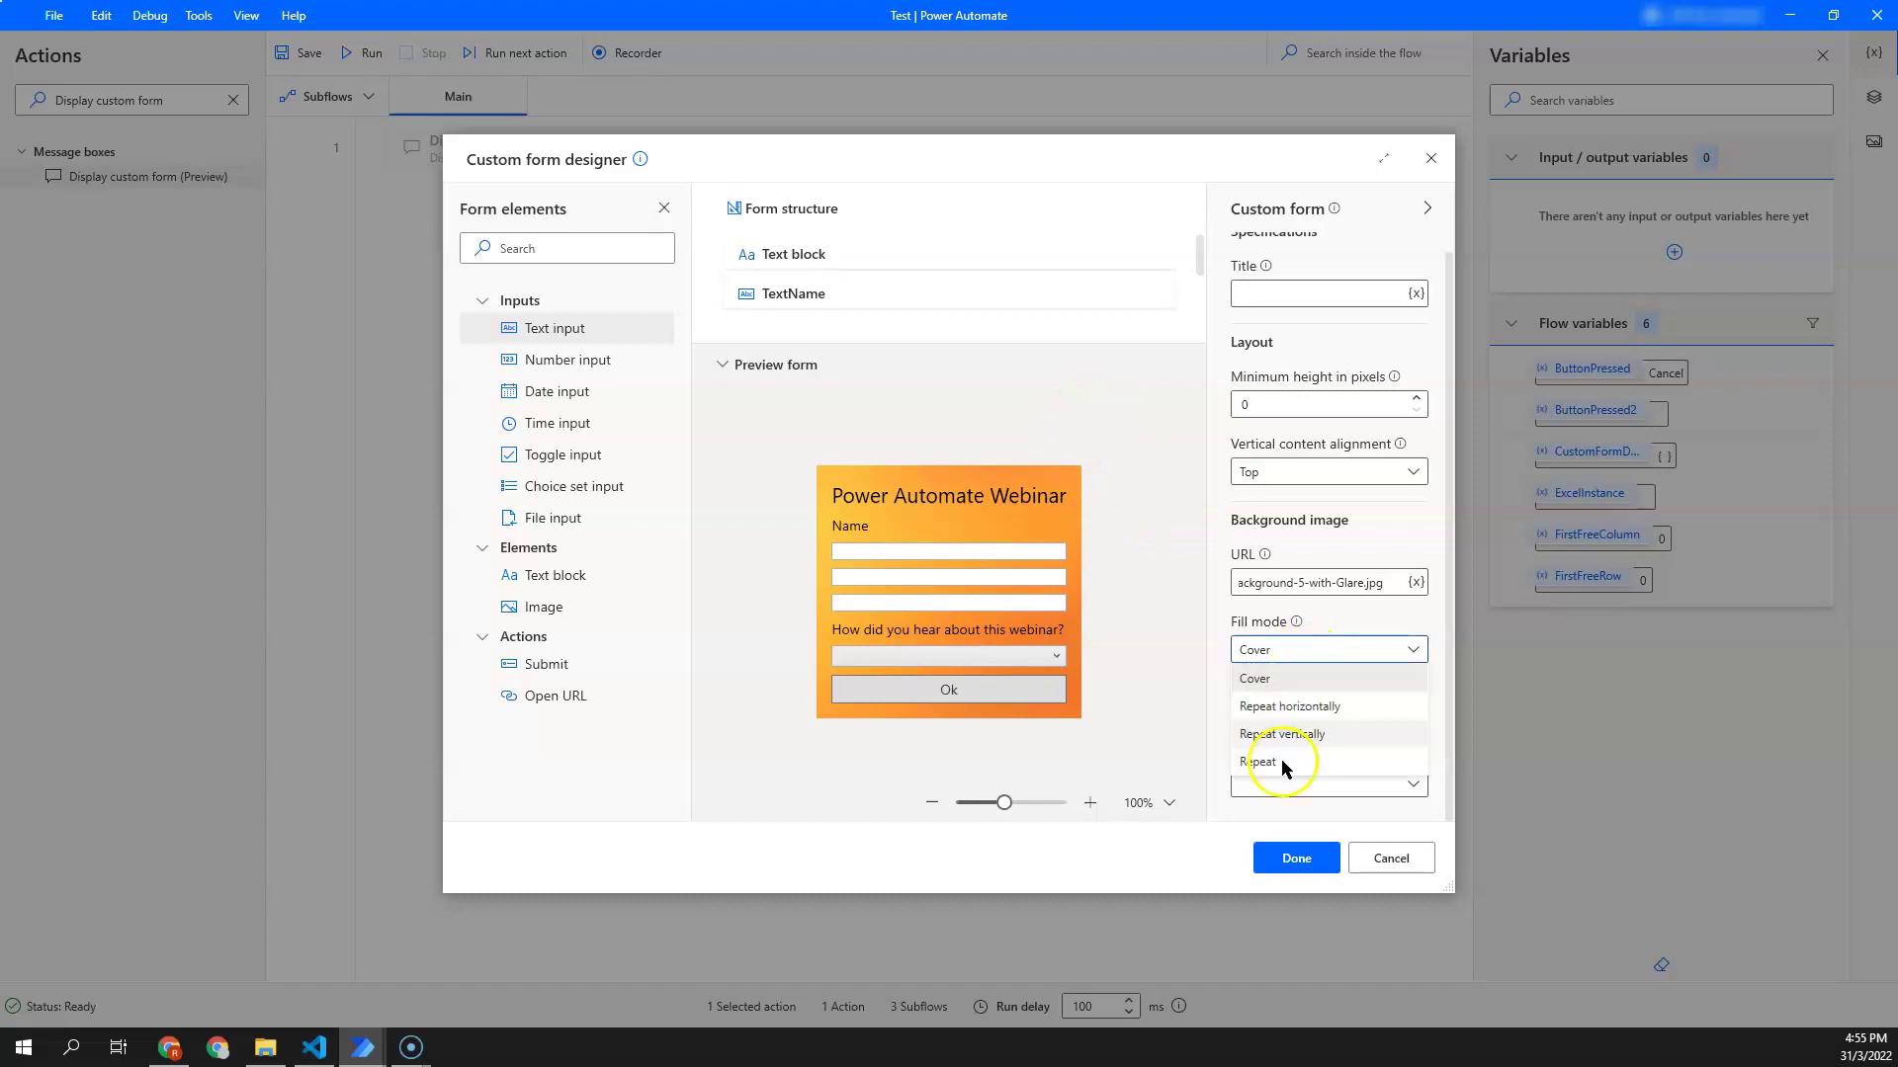
left_click(1259, 762)
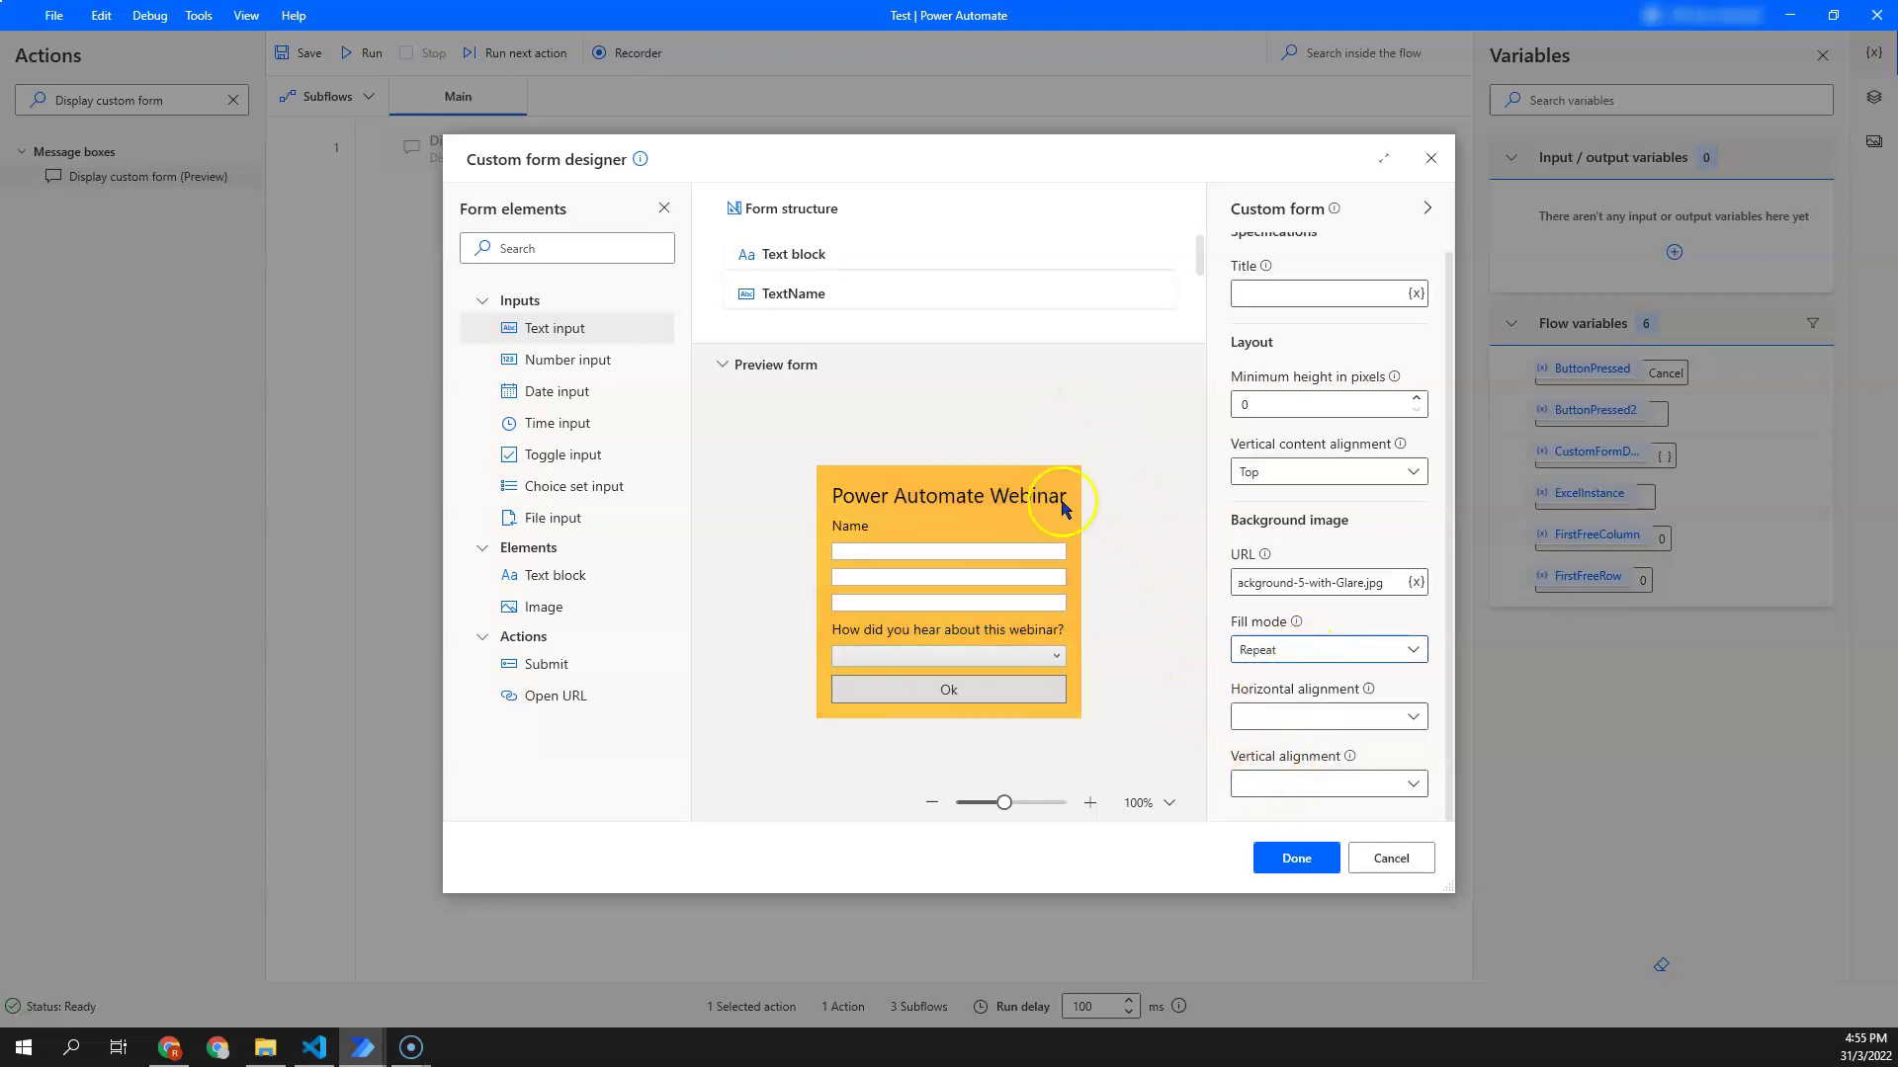
scroll(1216, 509, "up", 1)
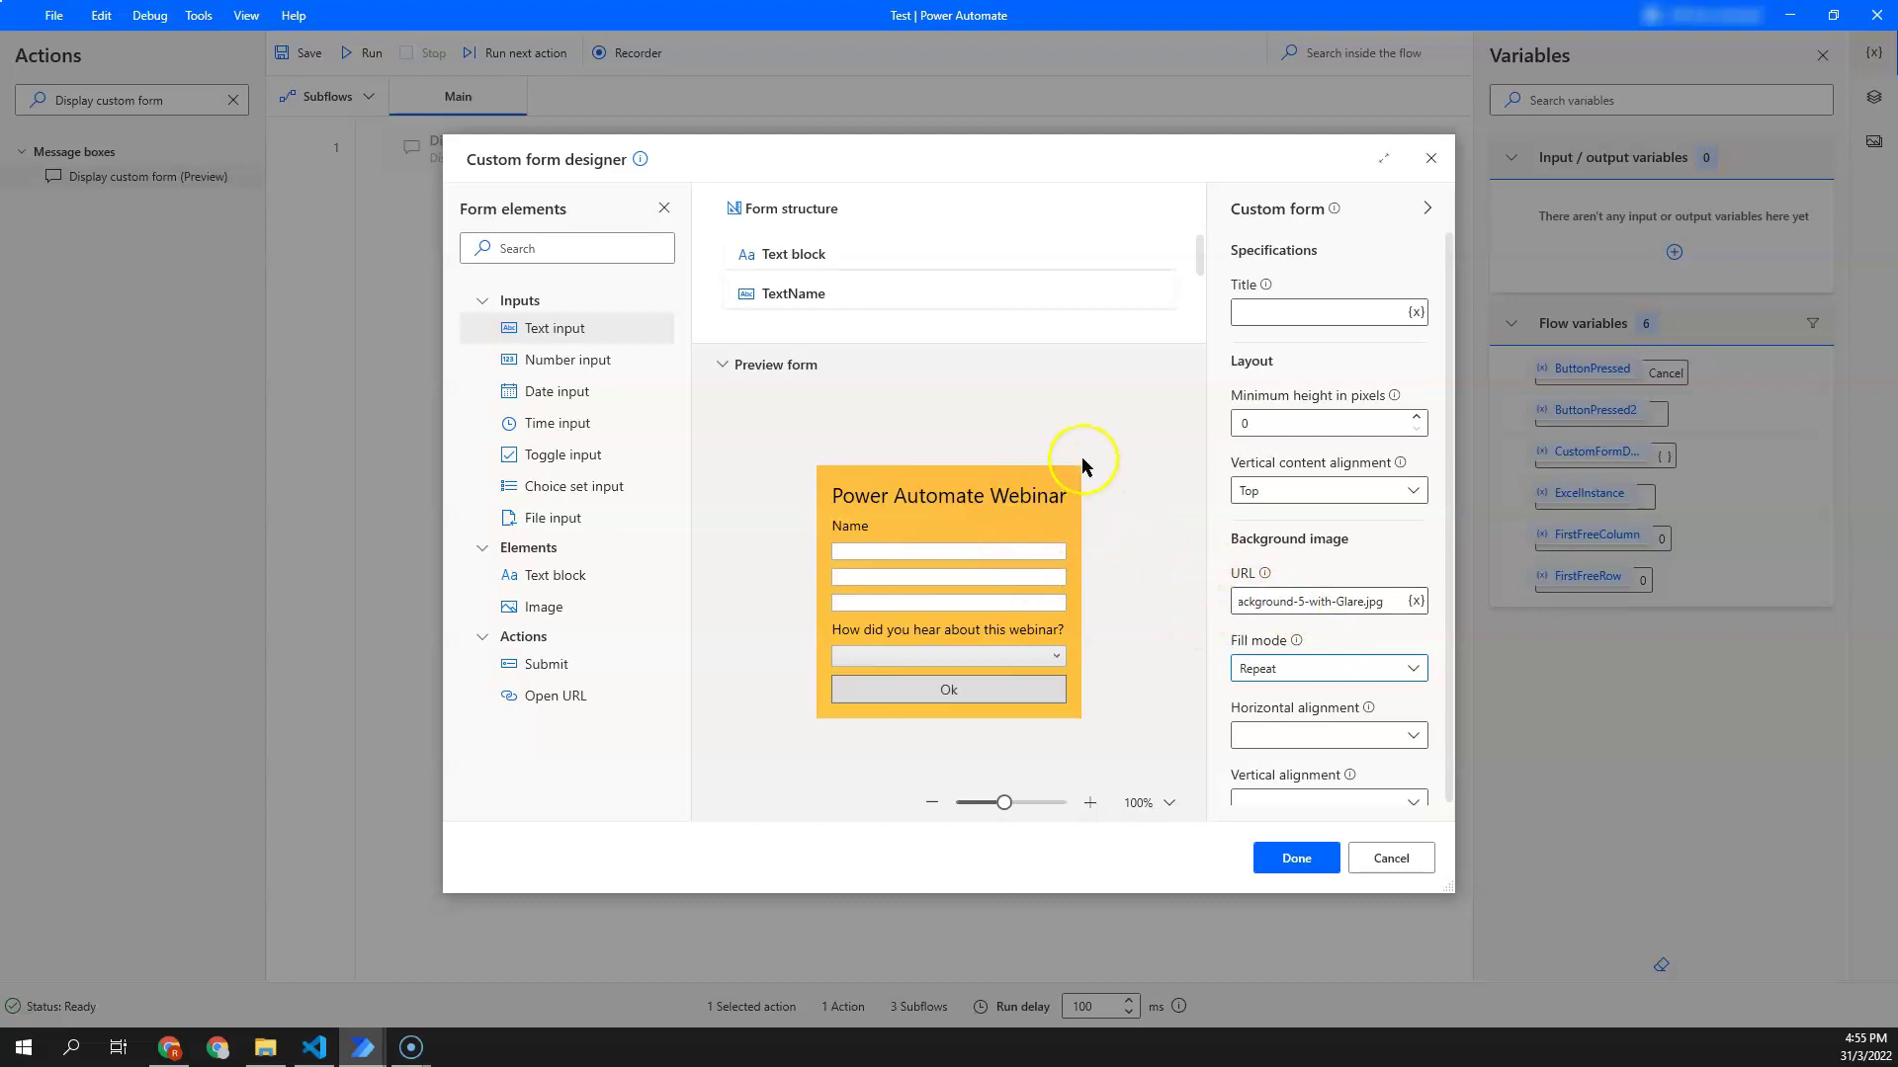
Step: Label the TextEmail field 'Email'
left_click(786, 363)
left_click(839, 341)
left_click(1283, 378)
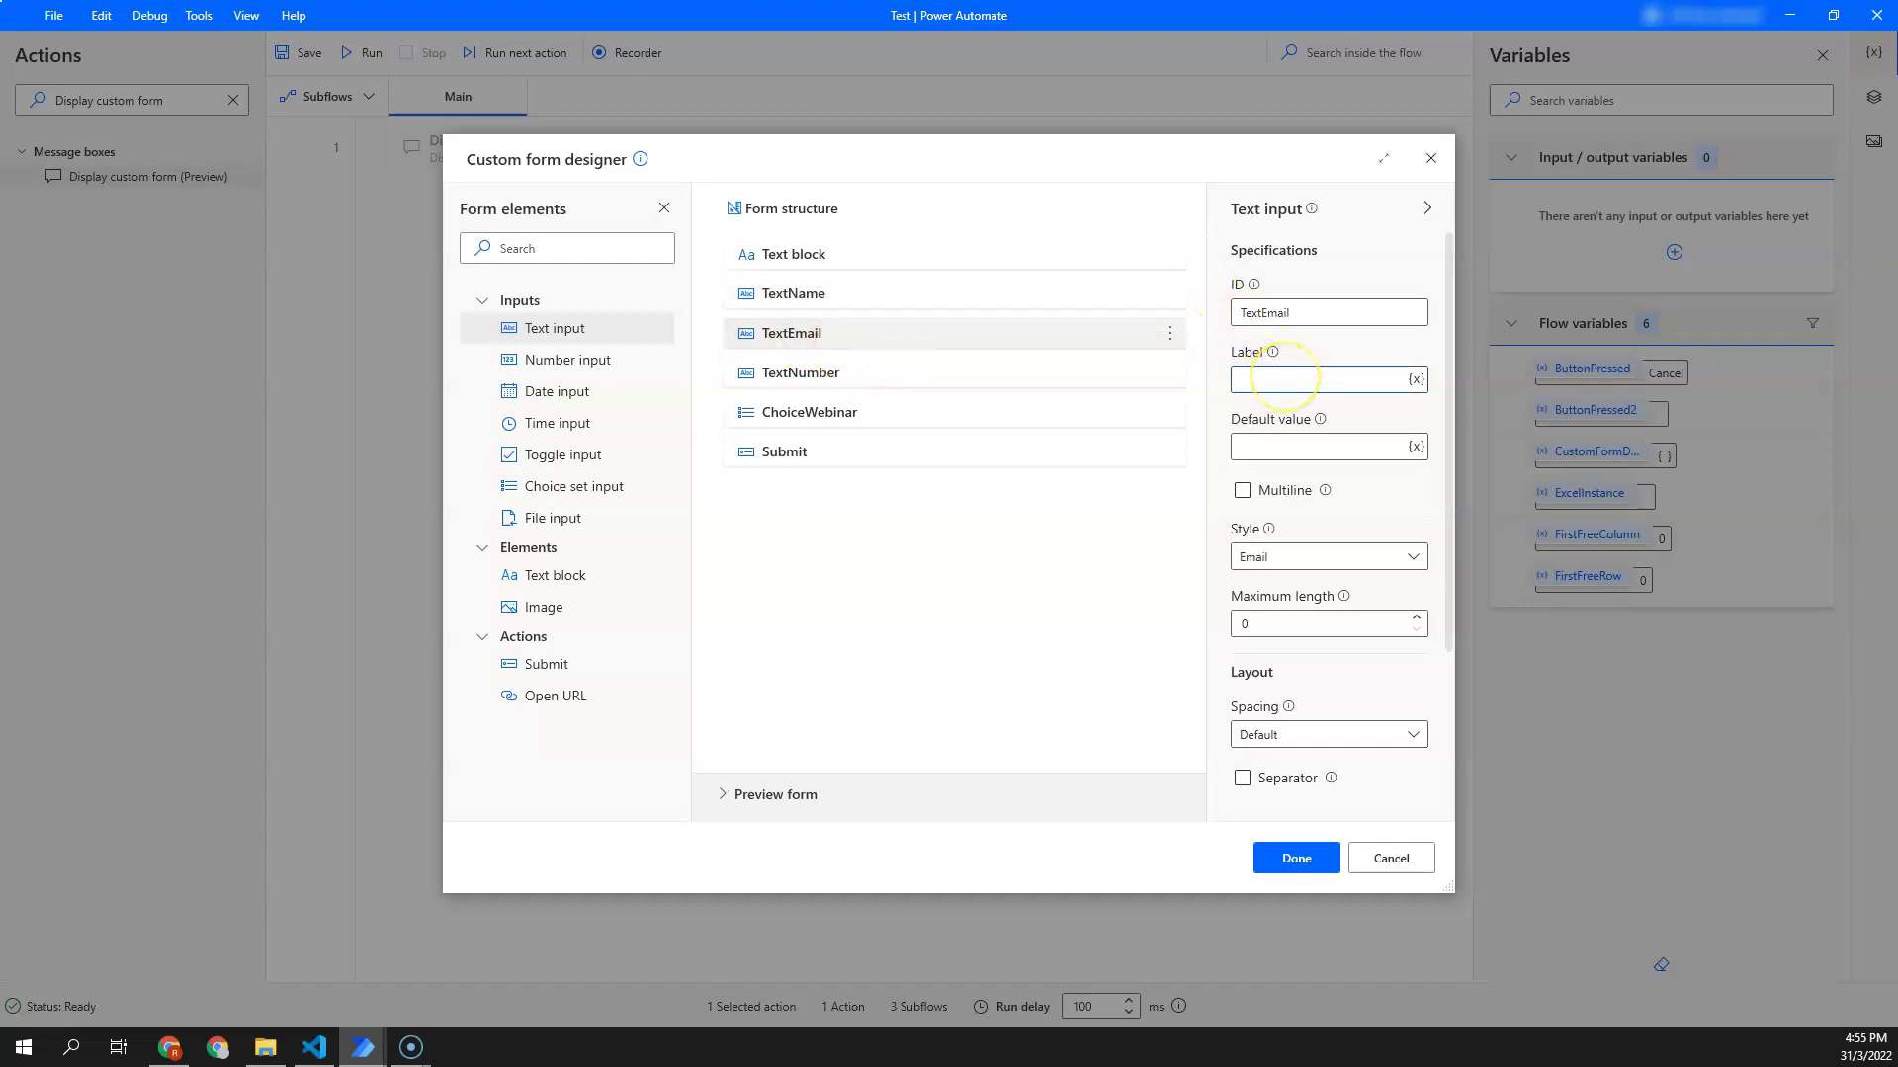
type("Email")
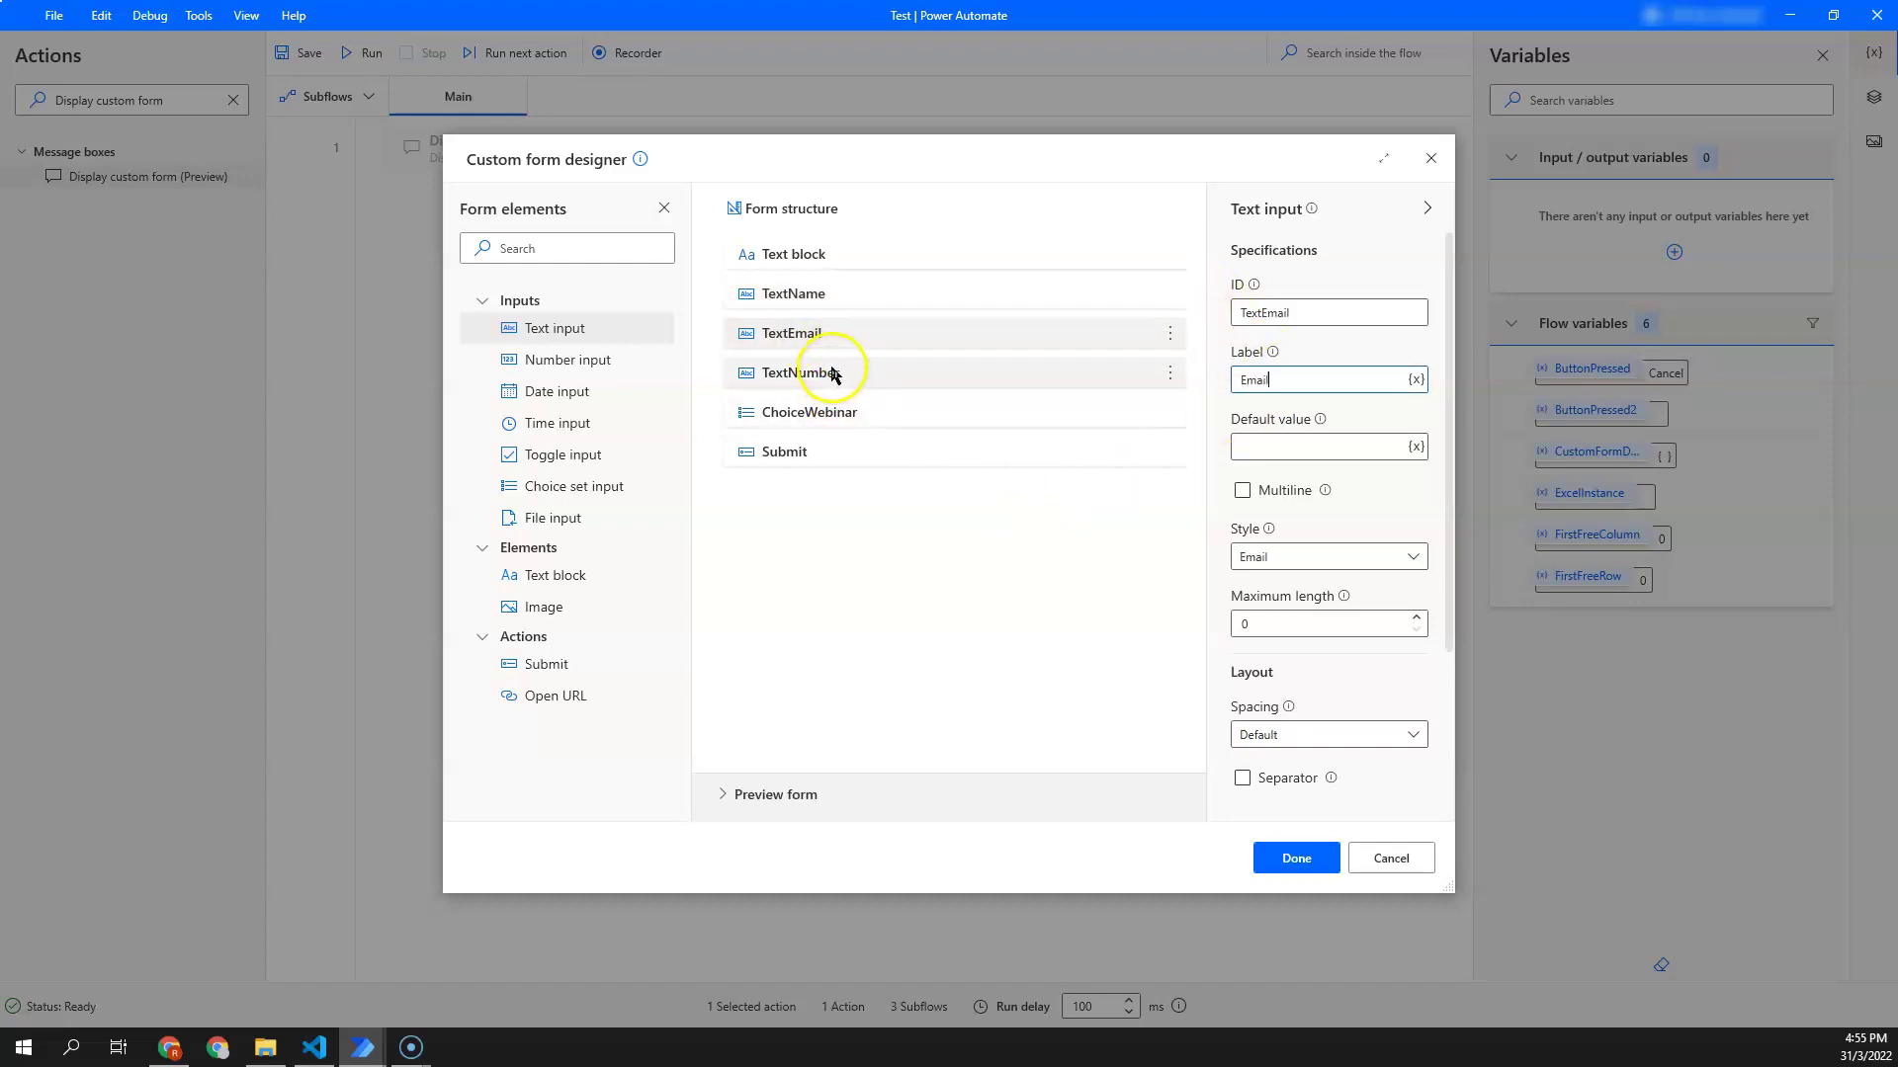
Step: Label the TextNumber field 'Mobile Number'
left_click(835, 372)
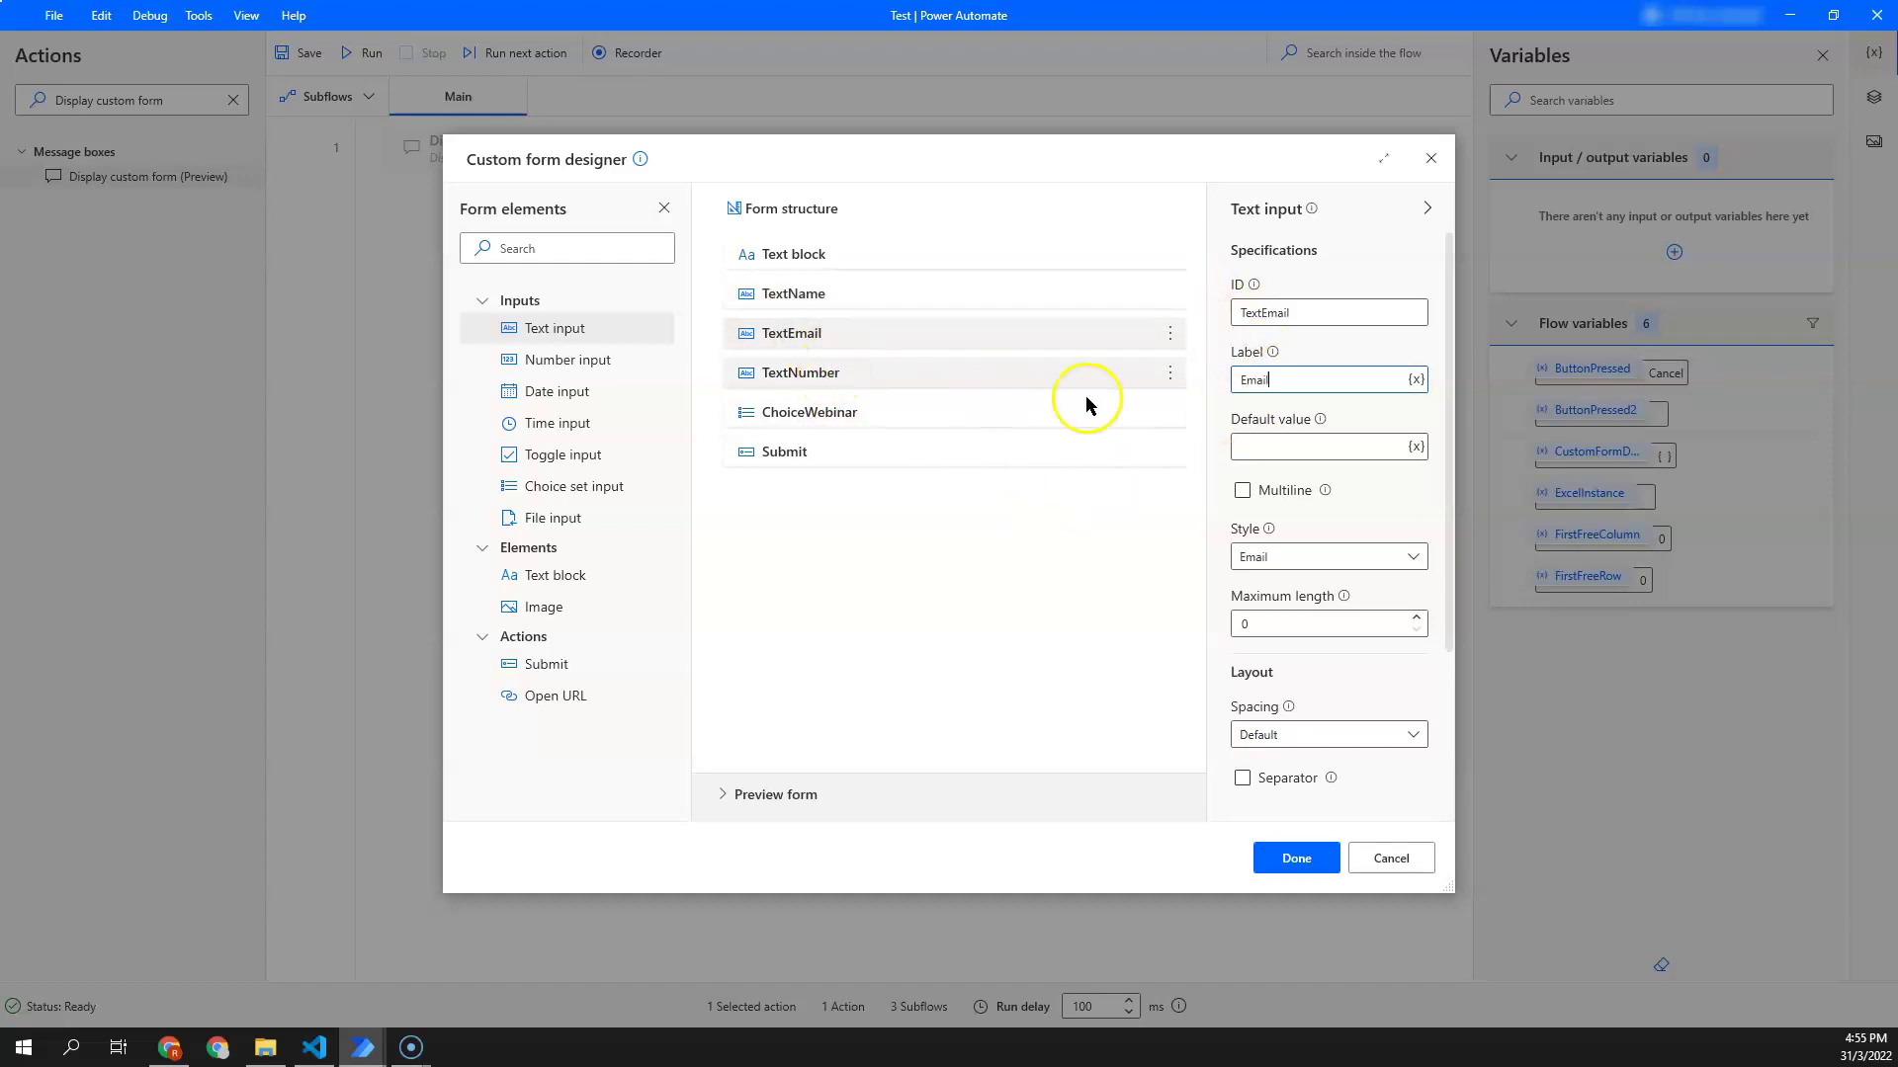
left_click(1286, 377)
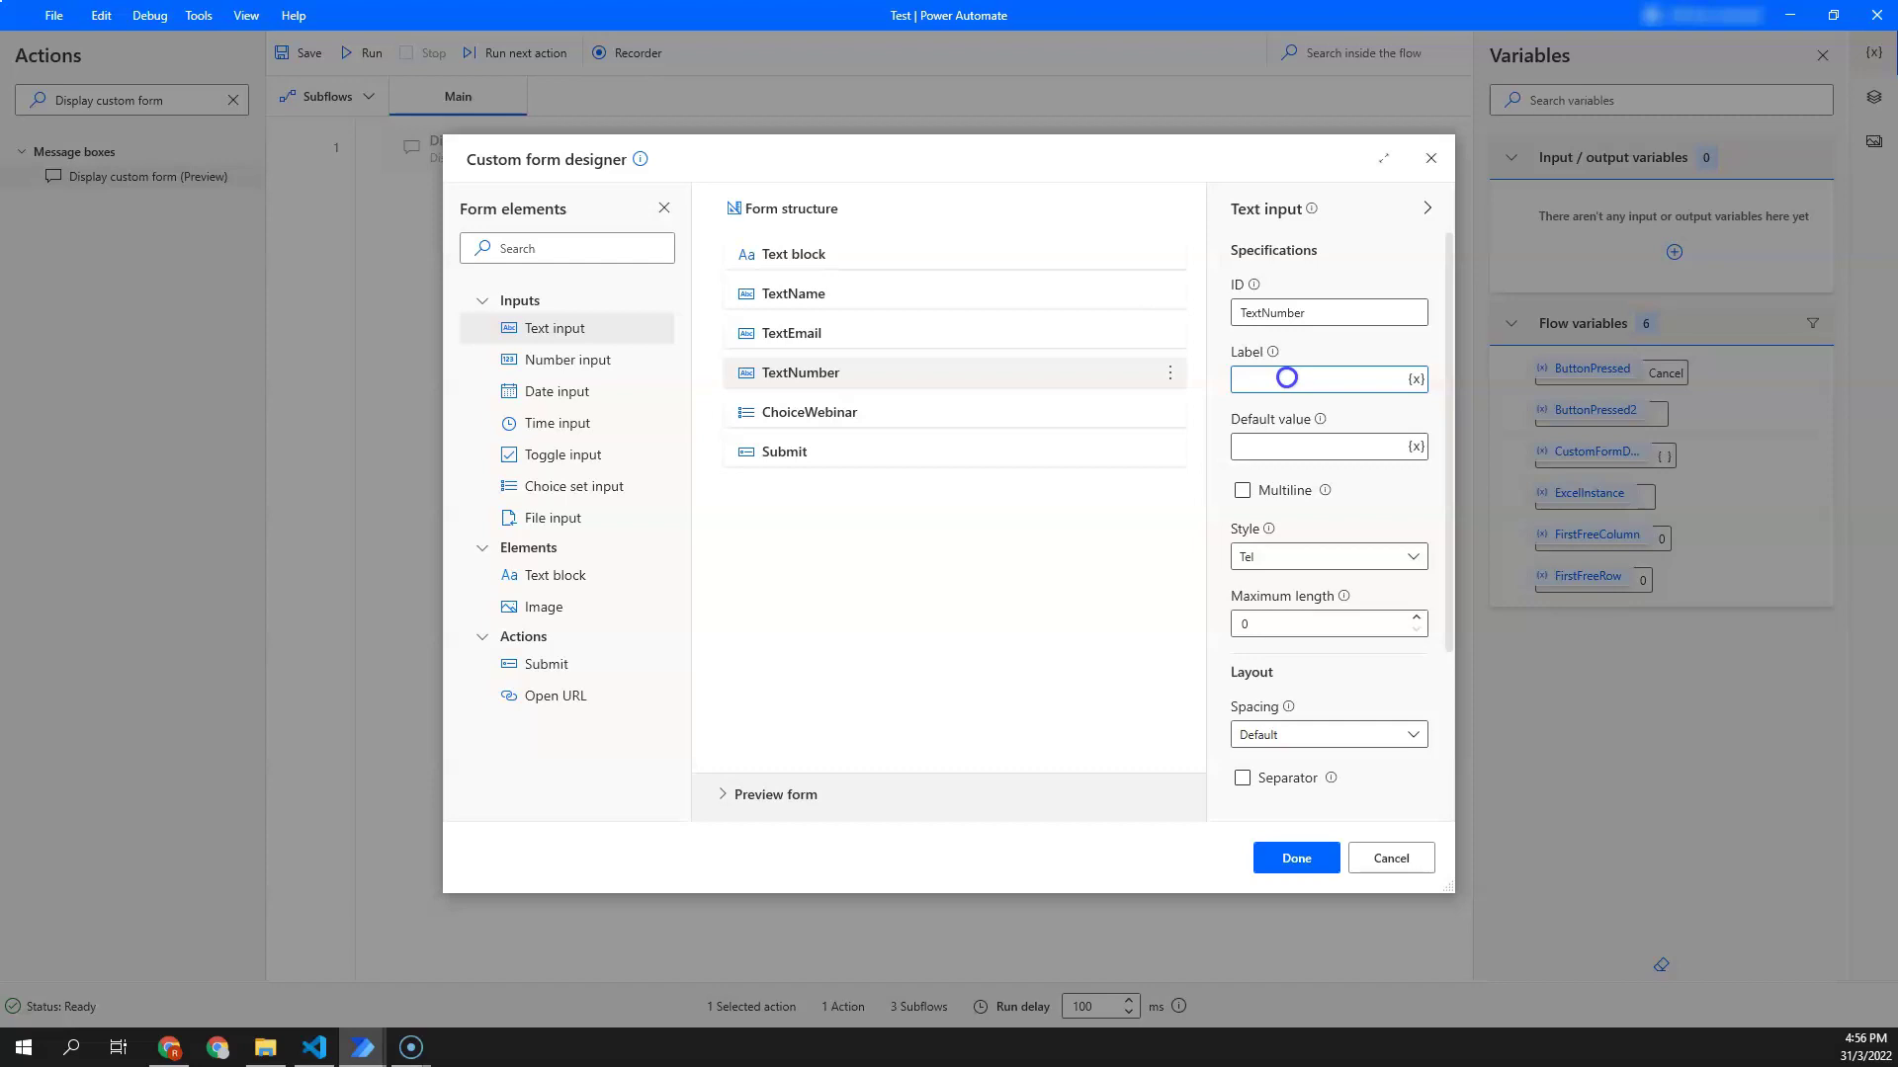
type("Mobile Number")
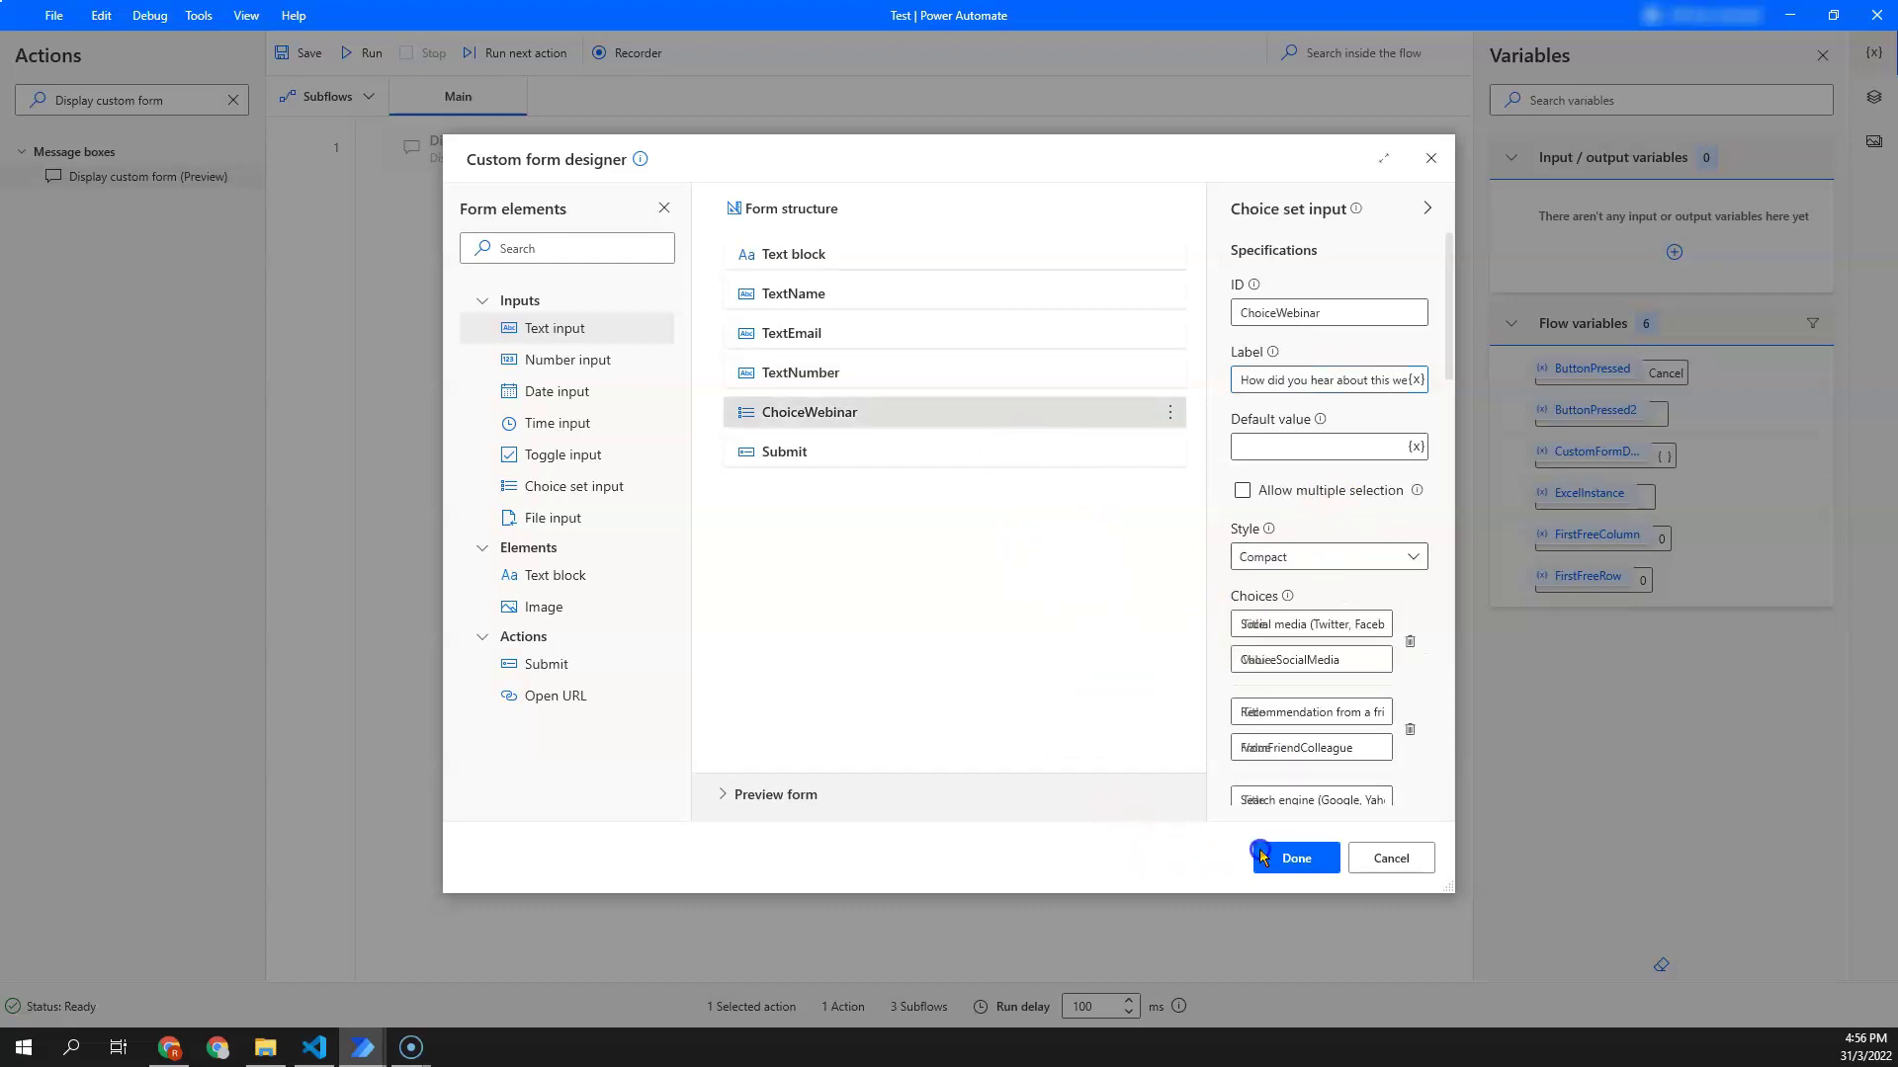
Step: Rename the produced variables CustomFormData2 and ButtonPressed3 to CustomFormData and ButtonPressed, then save the action
left_click(1296, 858)
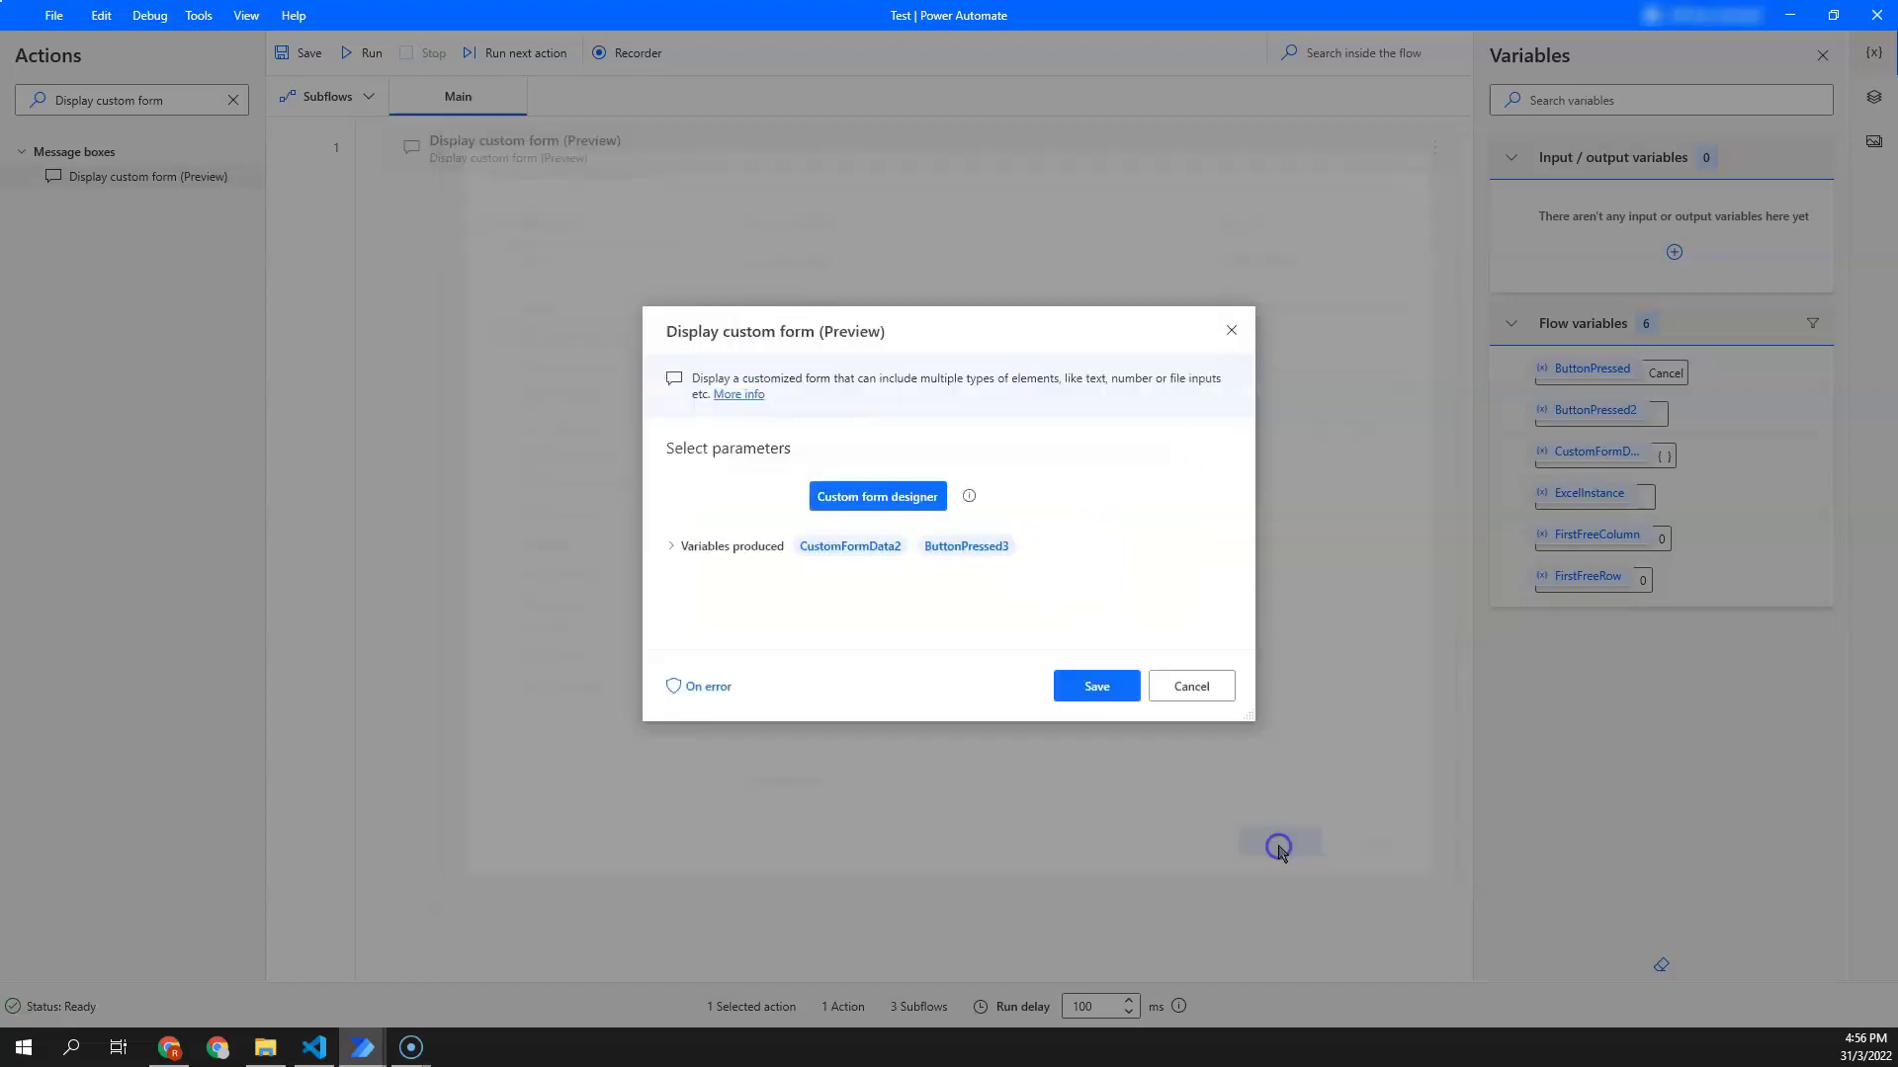
left_click(890, 546)
left_click(889, 535)
left_click(896, 541)
key("Delete")
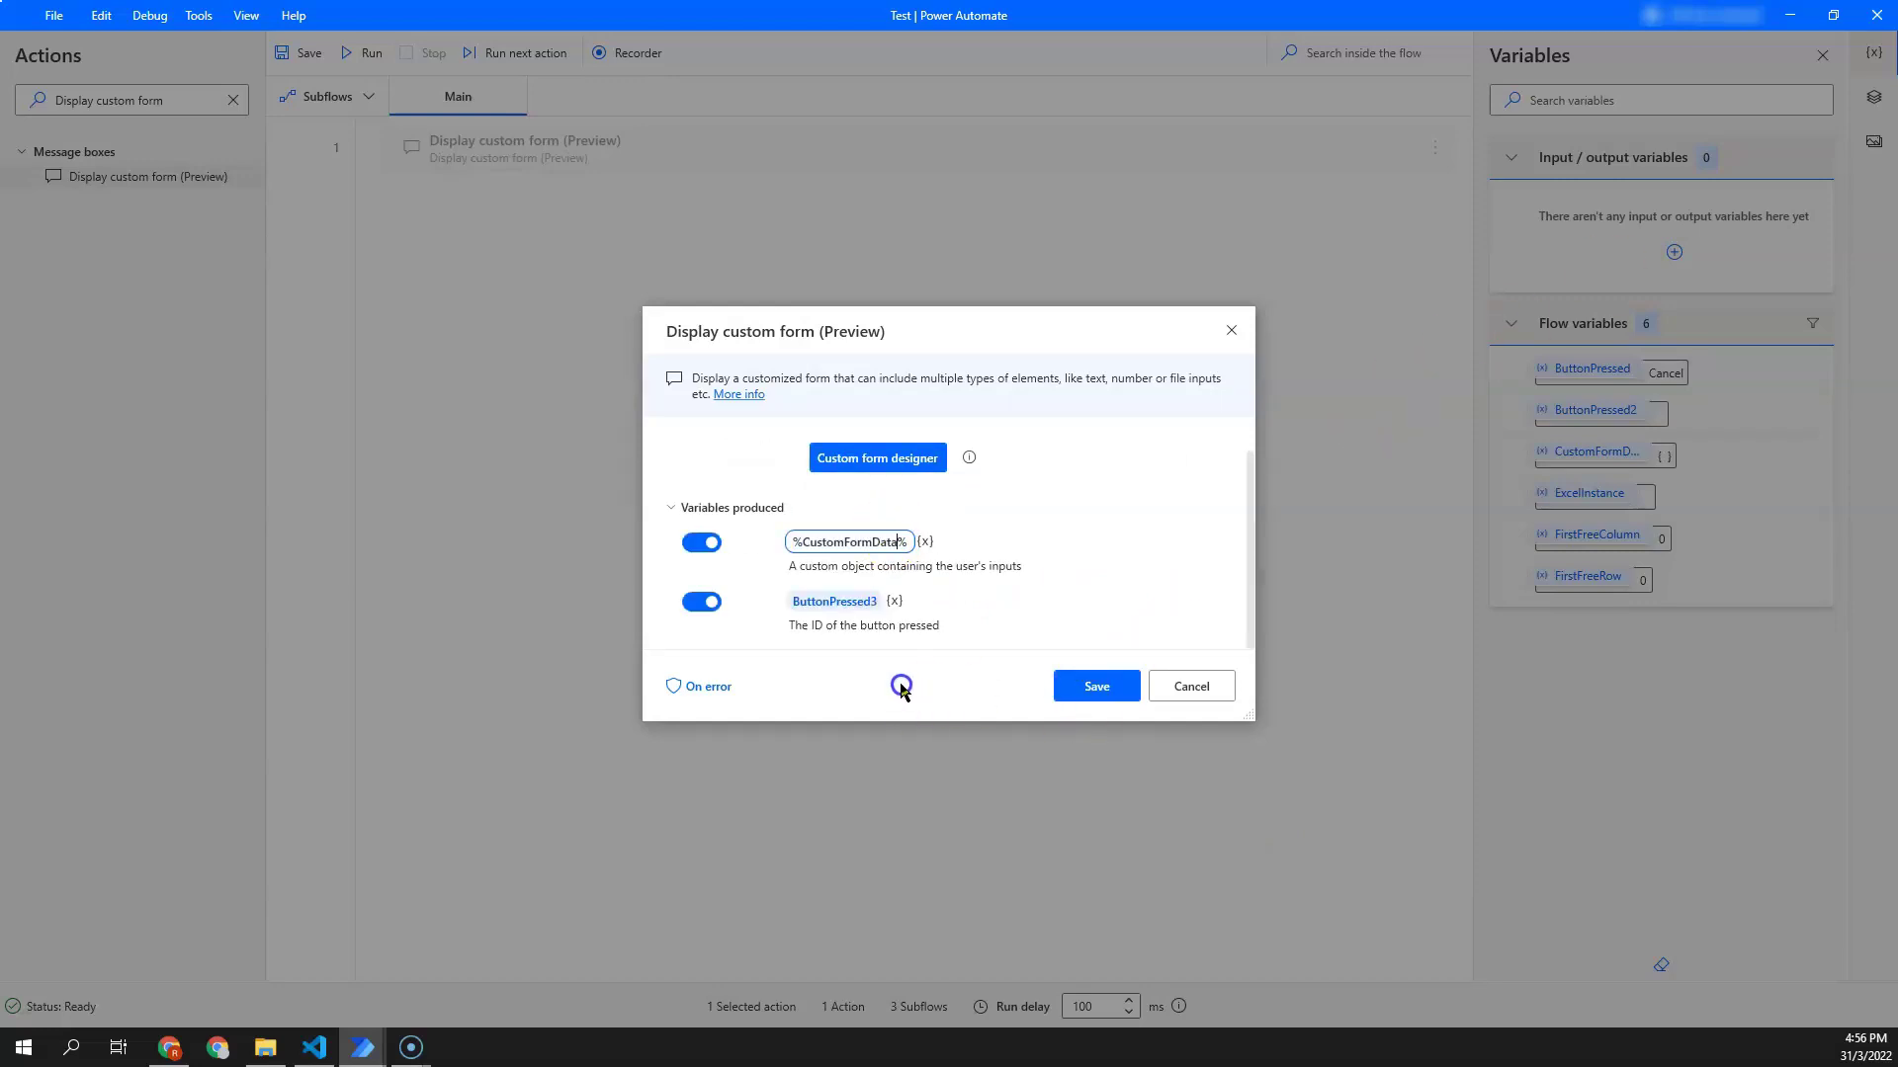
left_click(863, 603)
left_click(879, 602)
key("Delete")
left_click(1092, 680)
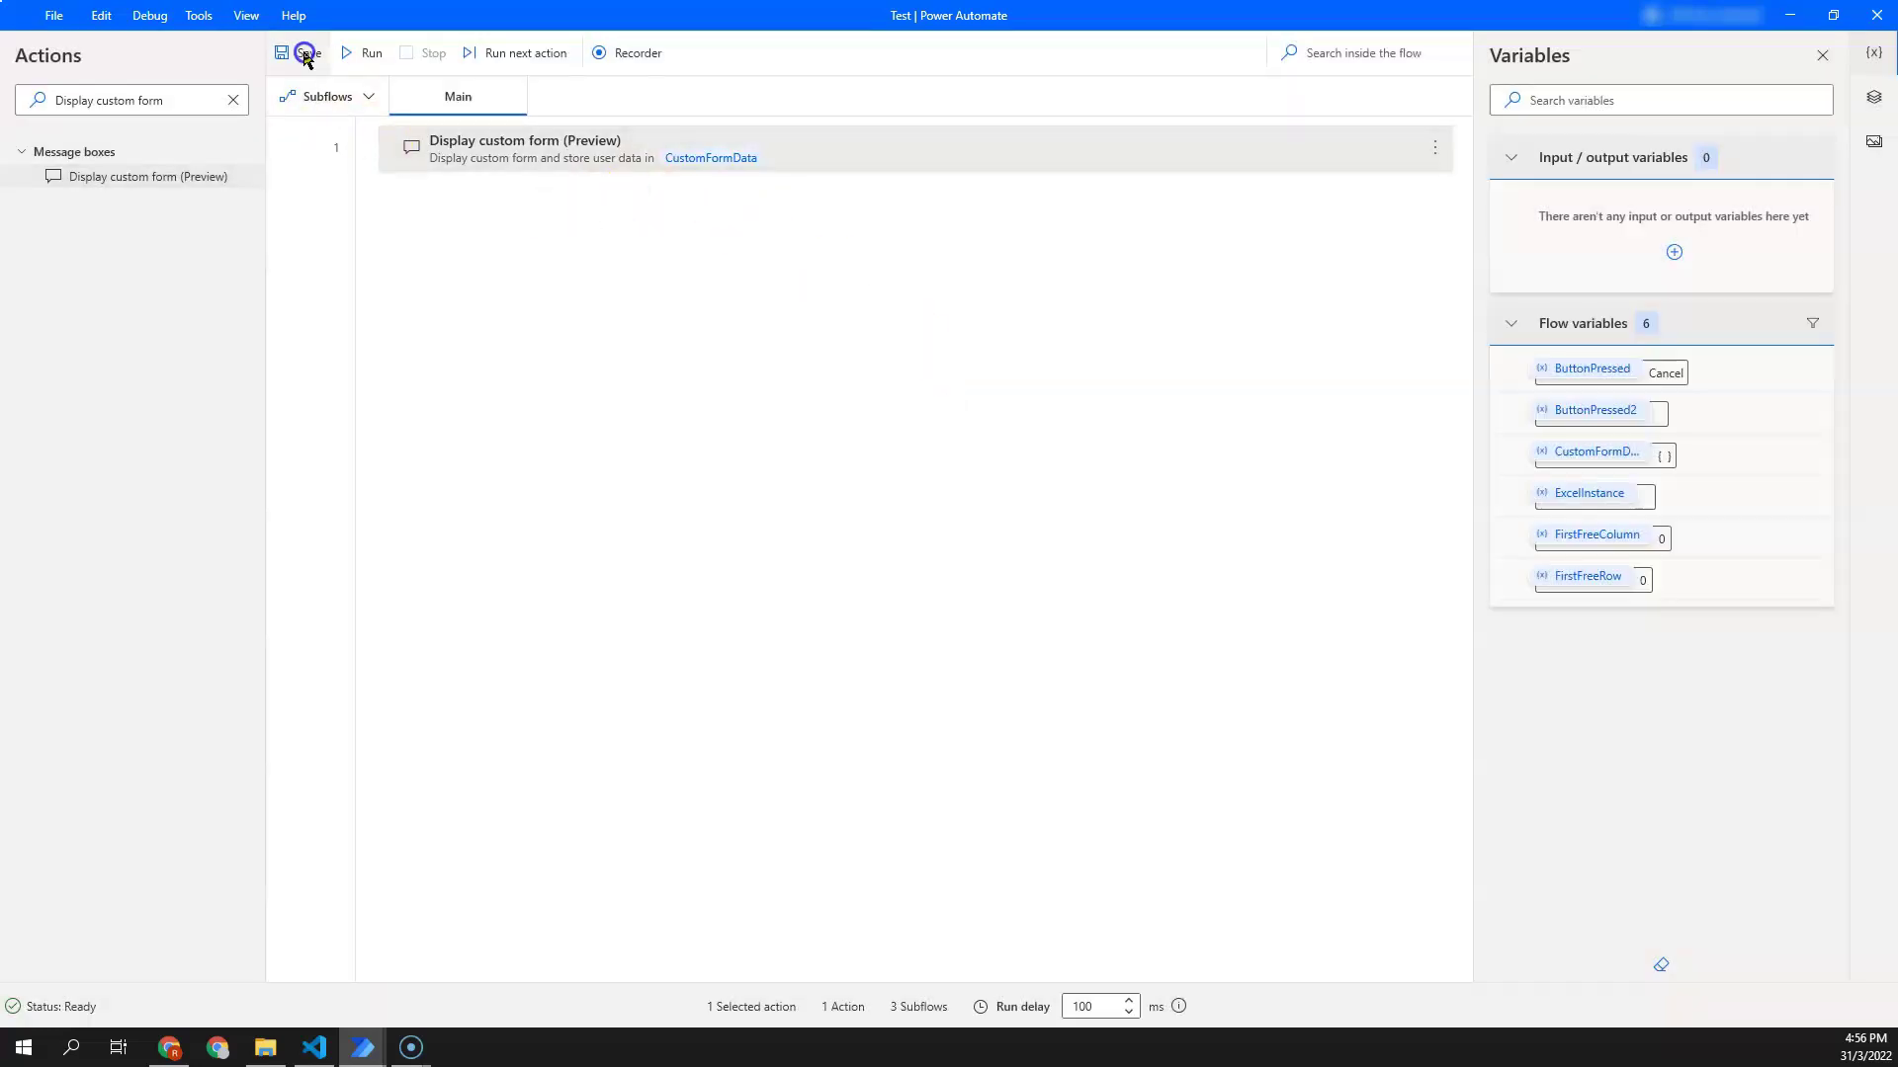
Step: Run the flow and fill the form with a test email, choosing Search engine as the webinar source
left_click(369, 54)
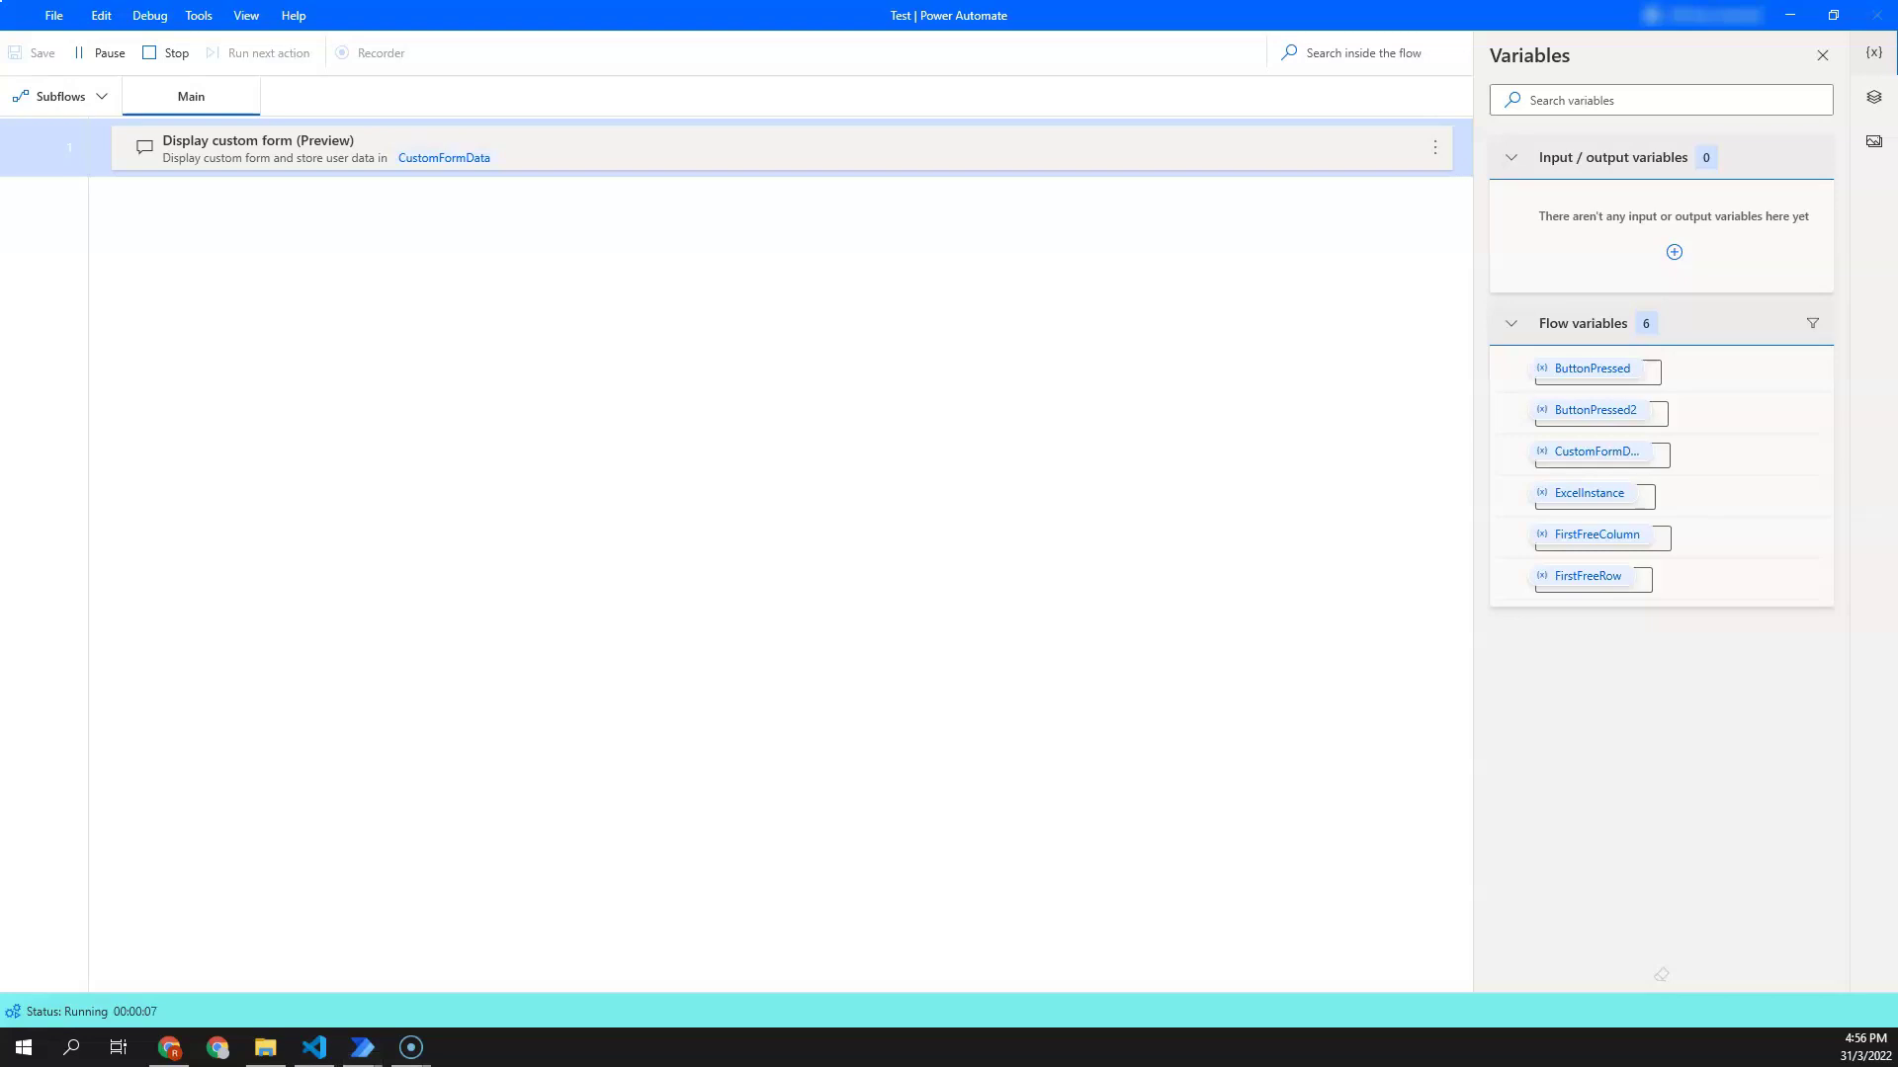
left_click_drag(1148, 593, 843, 287)
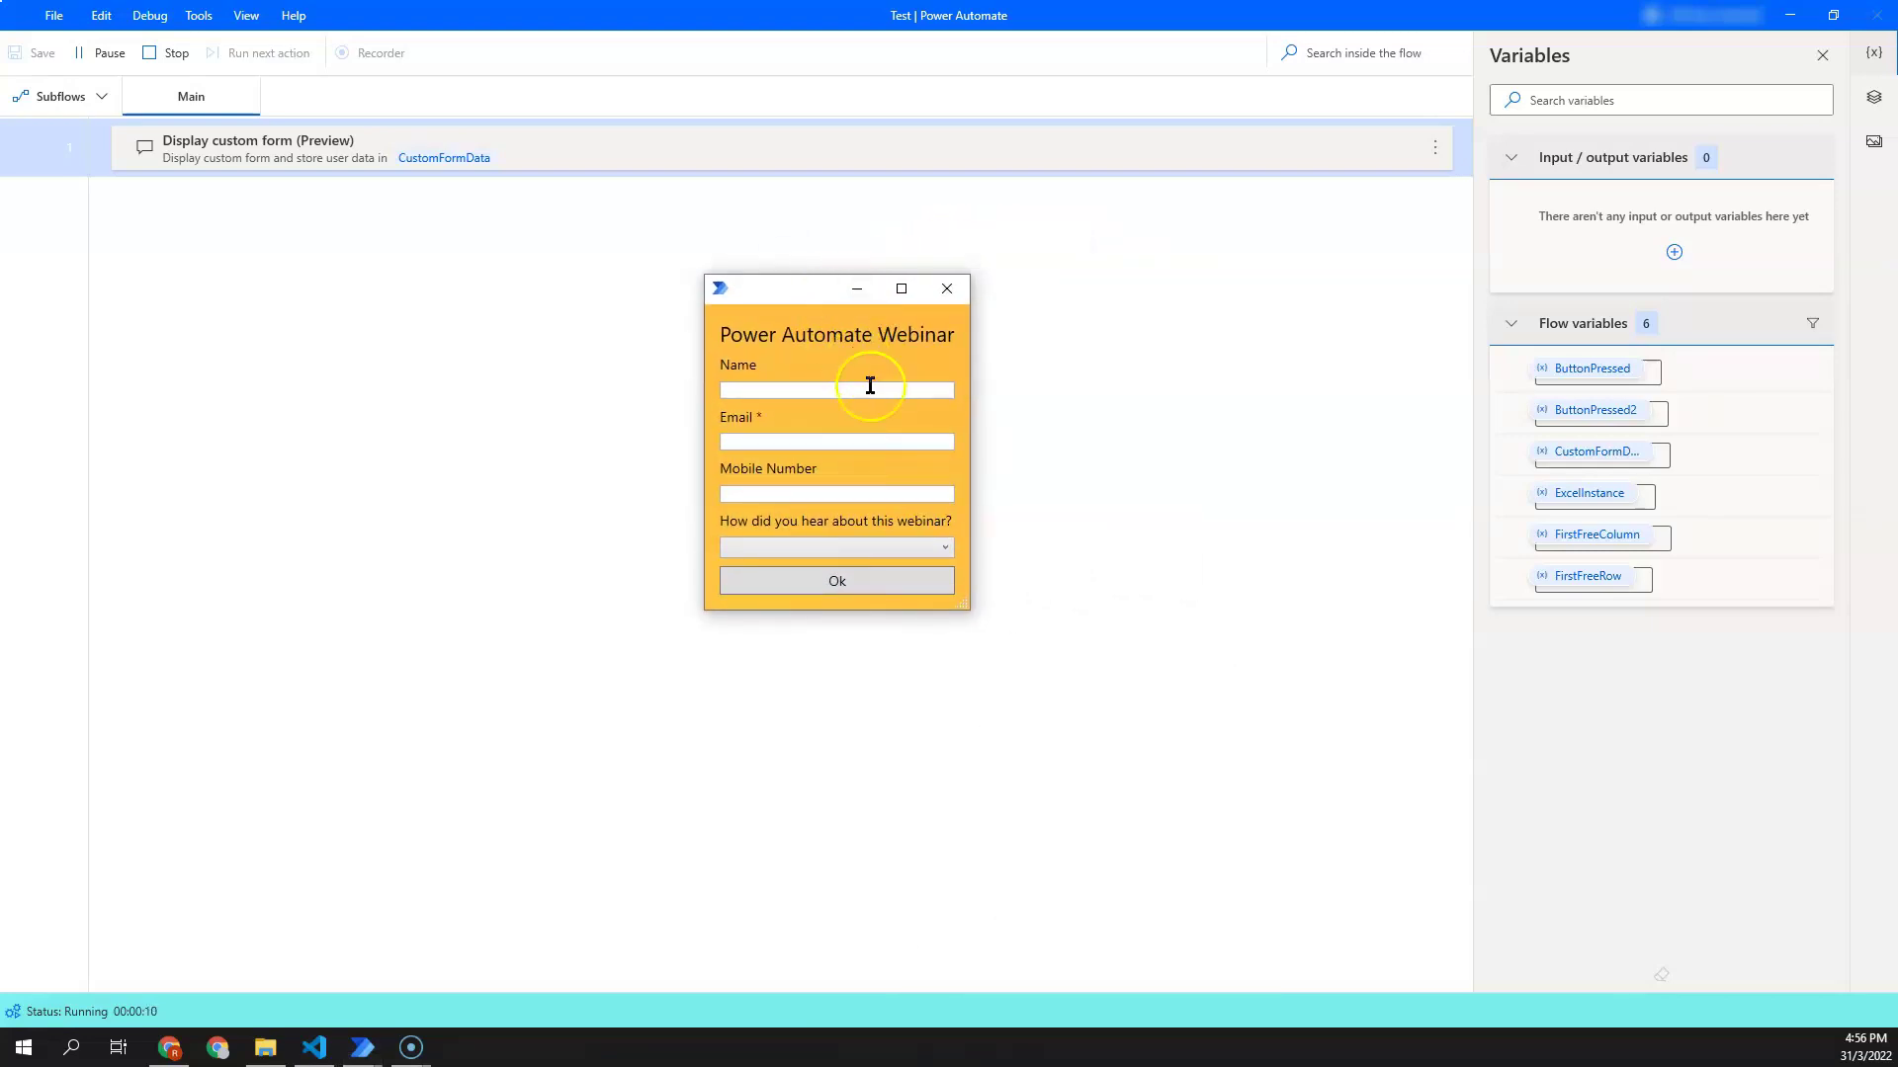
left_click(802, 440)
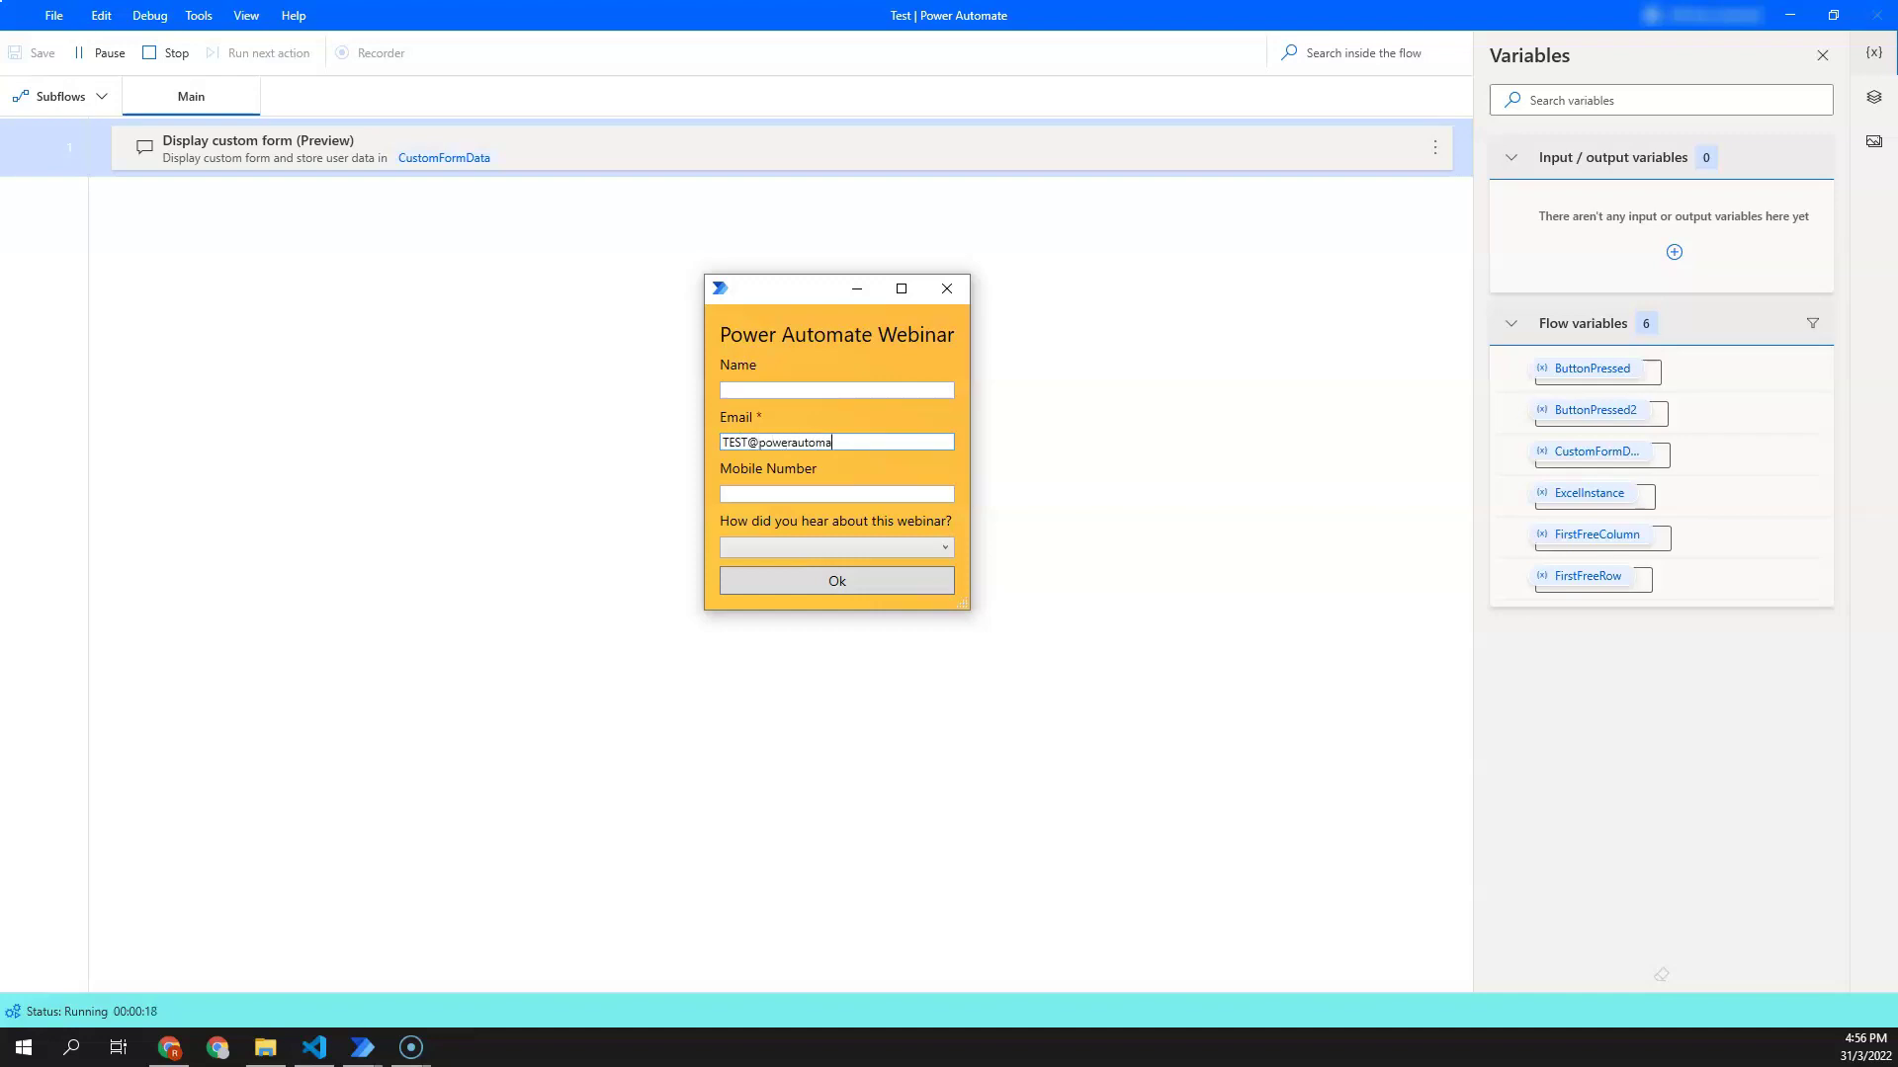
left_click(775, 549)
left_click(780, 591)
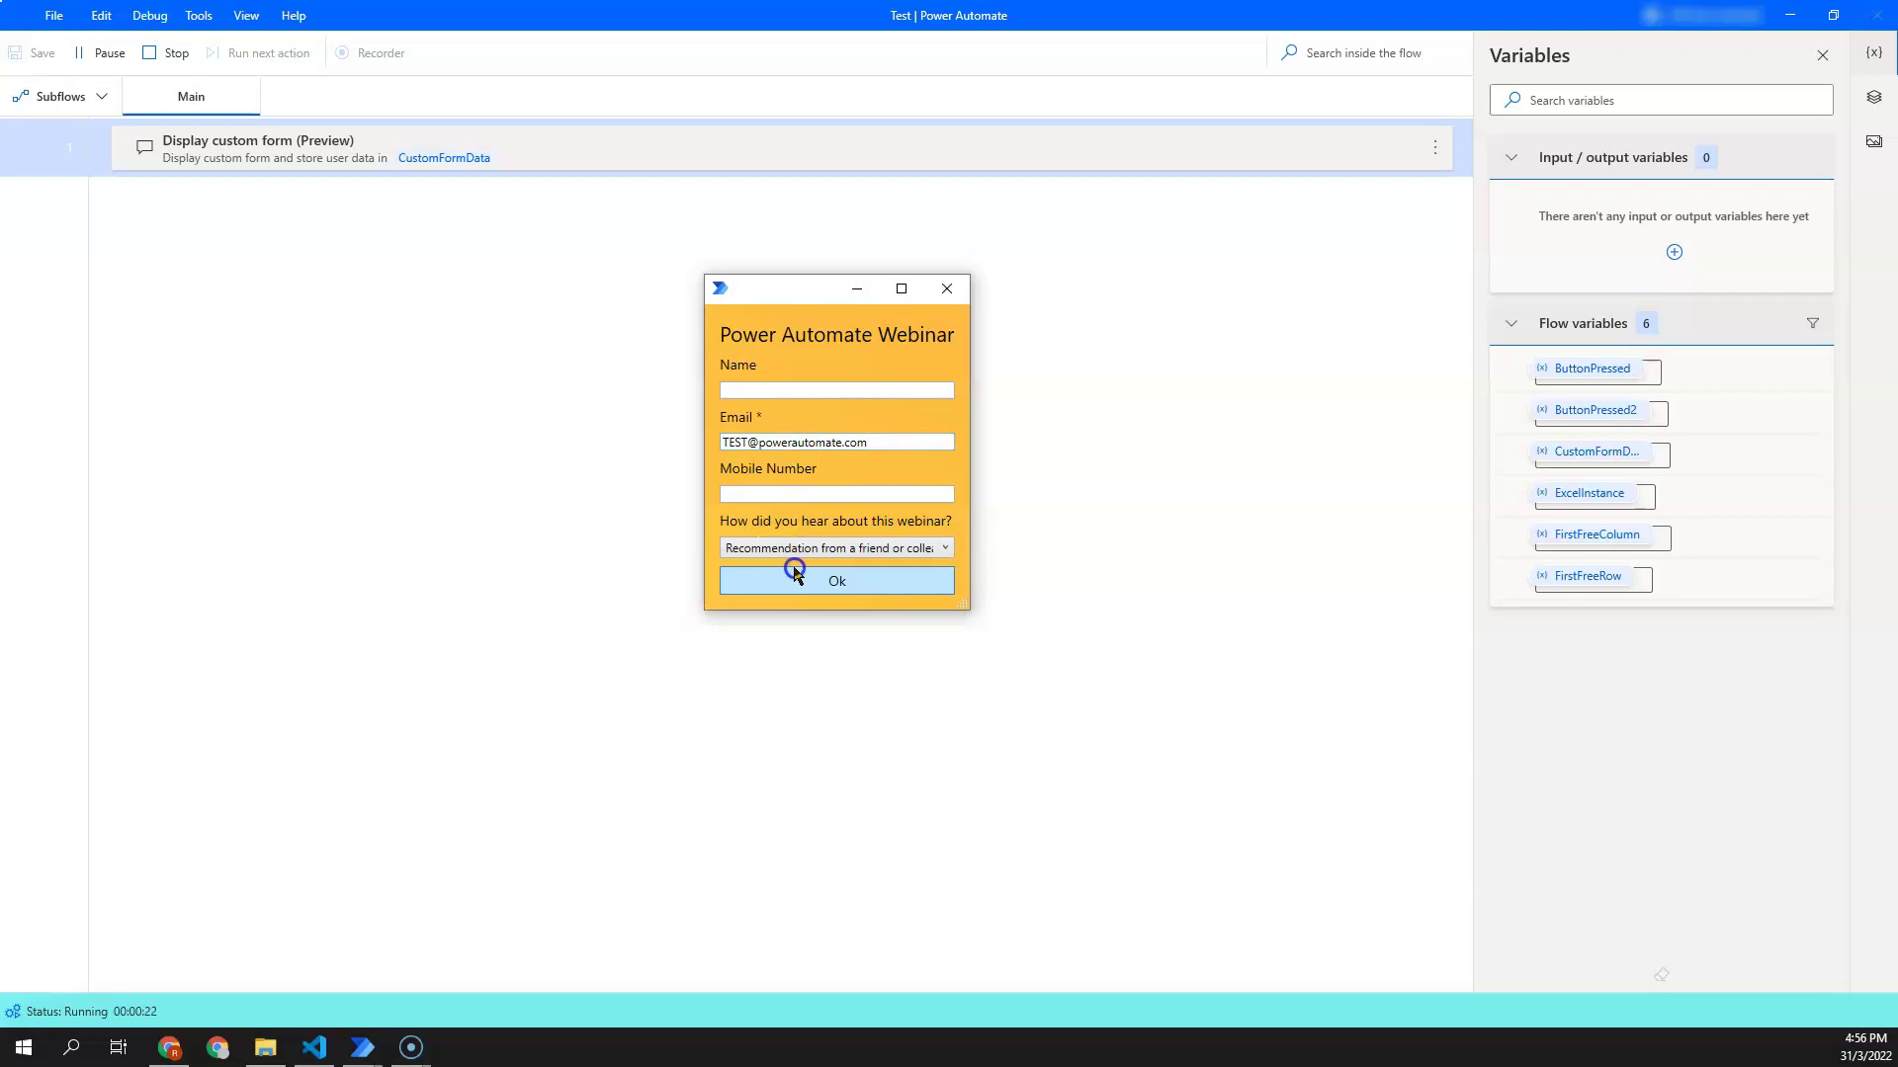
left_click(799, 545)
left_click(799, 609)
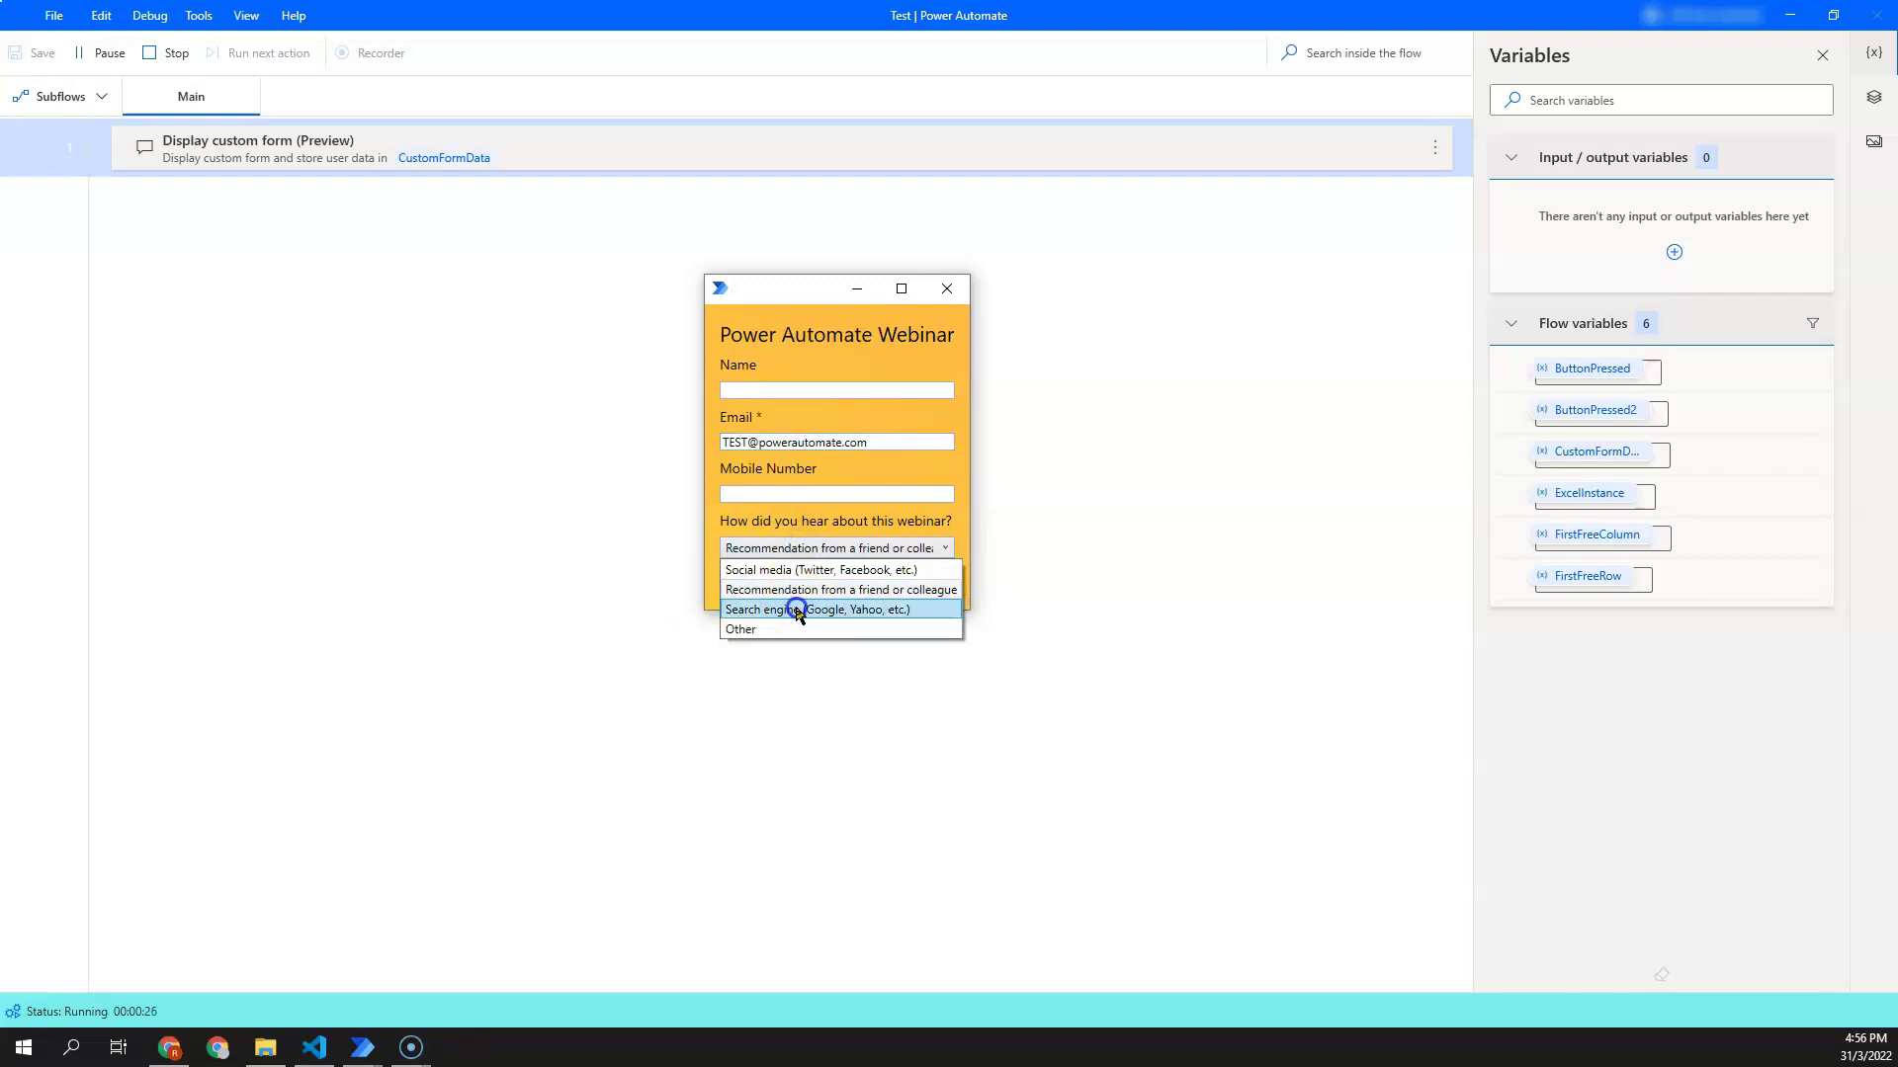
Step: Close the test form, tick Allow multiple selection on the ChoiceWebinar field, and save the custom form action
left_click(947, 288)
double_click(739, 148)
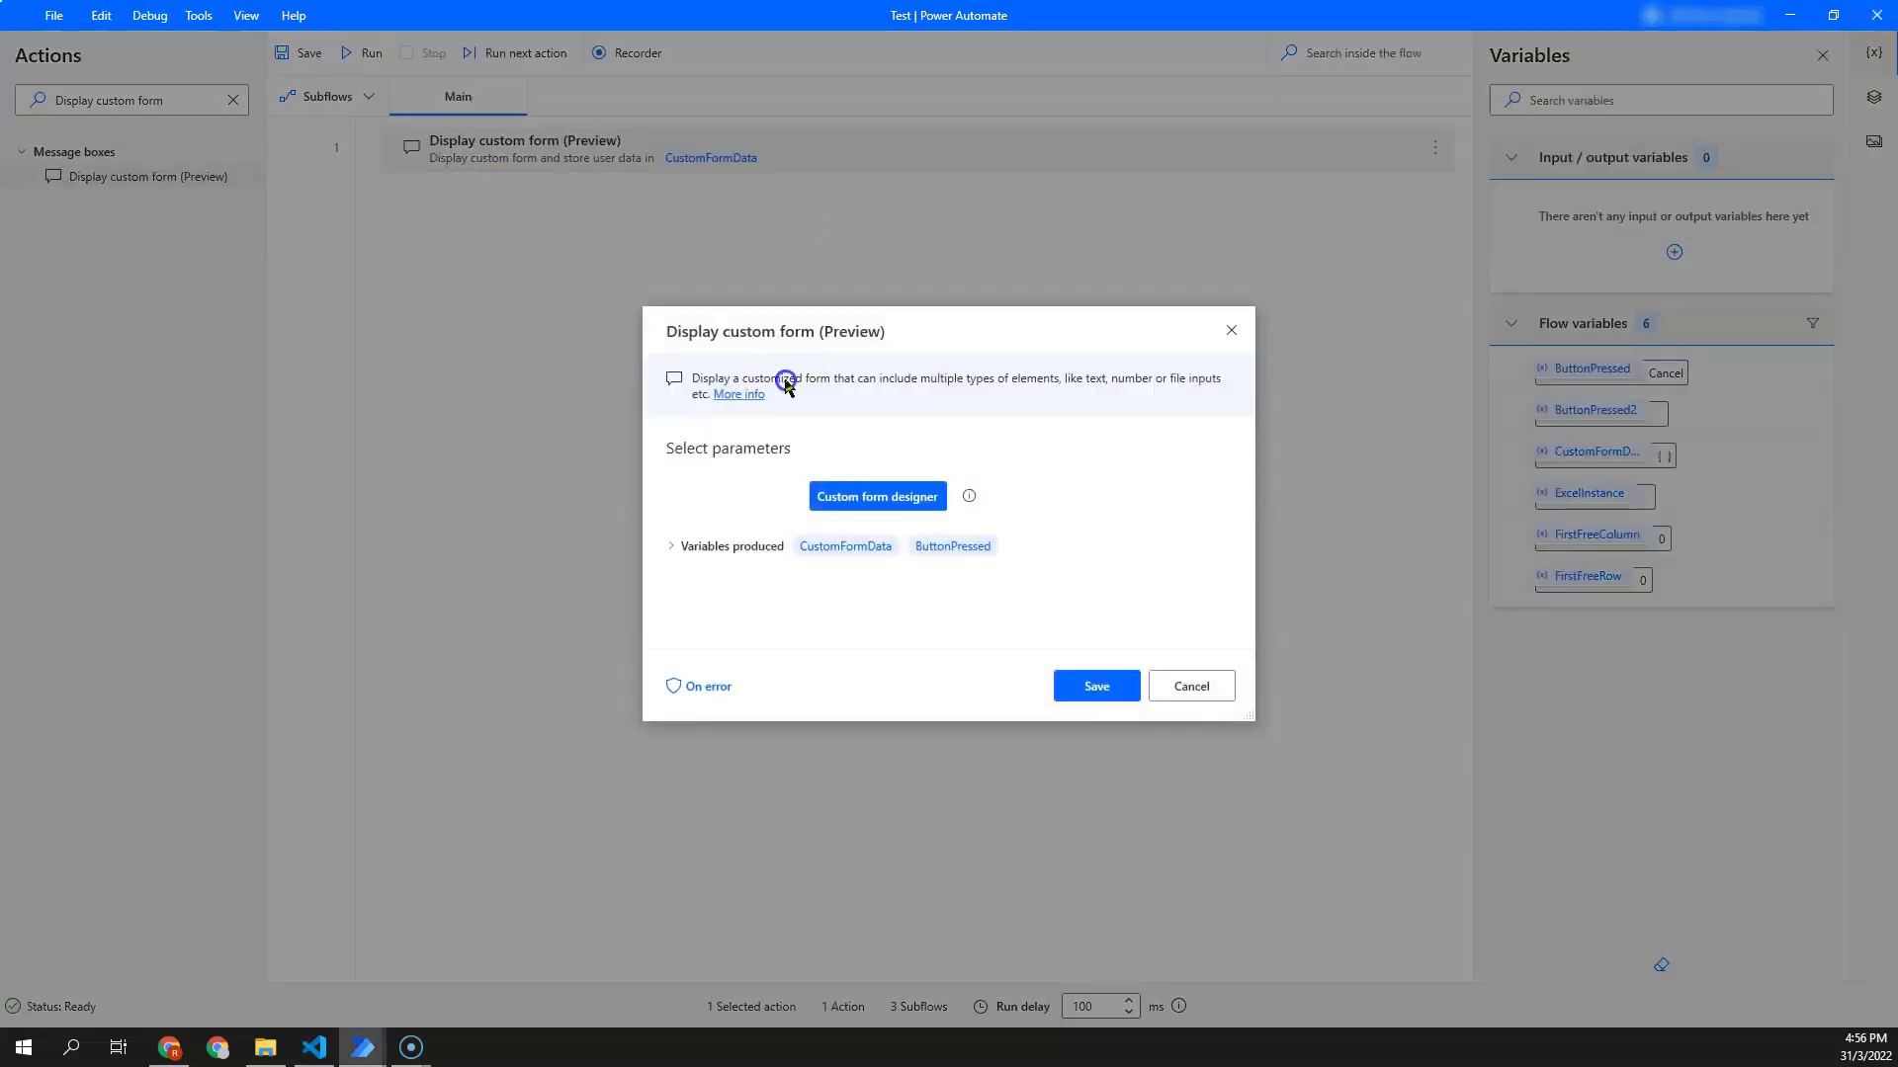
left_click(917, 504)
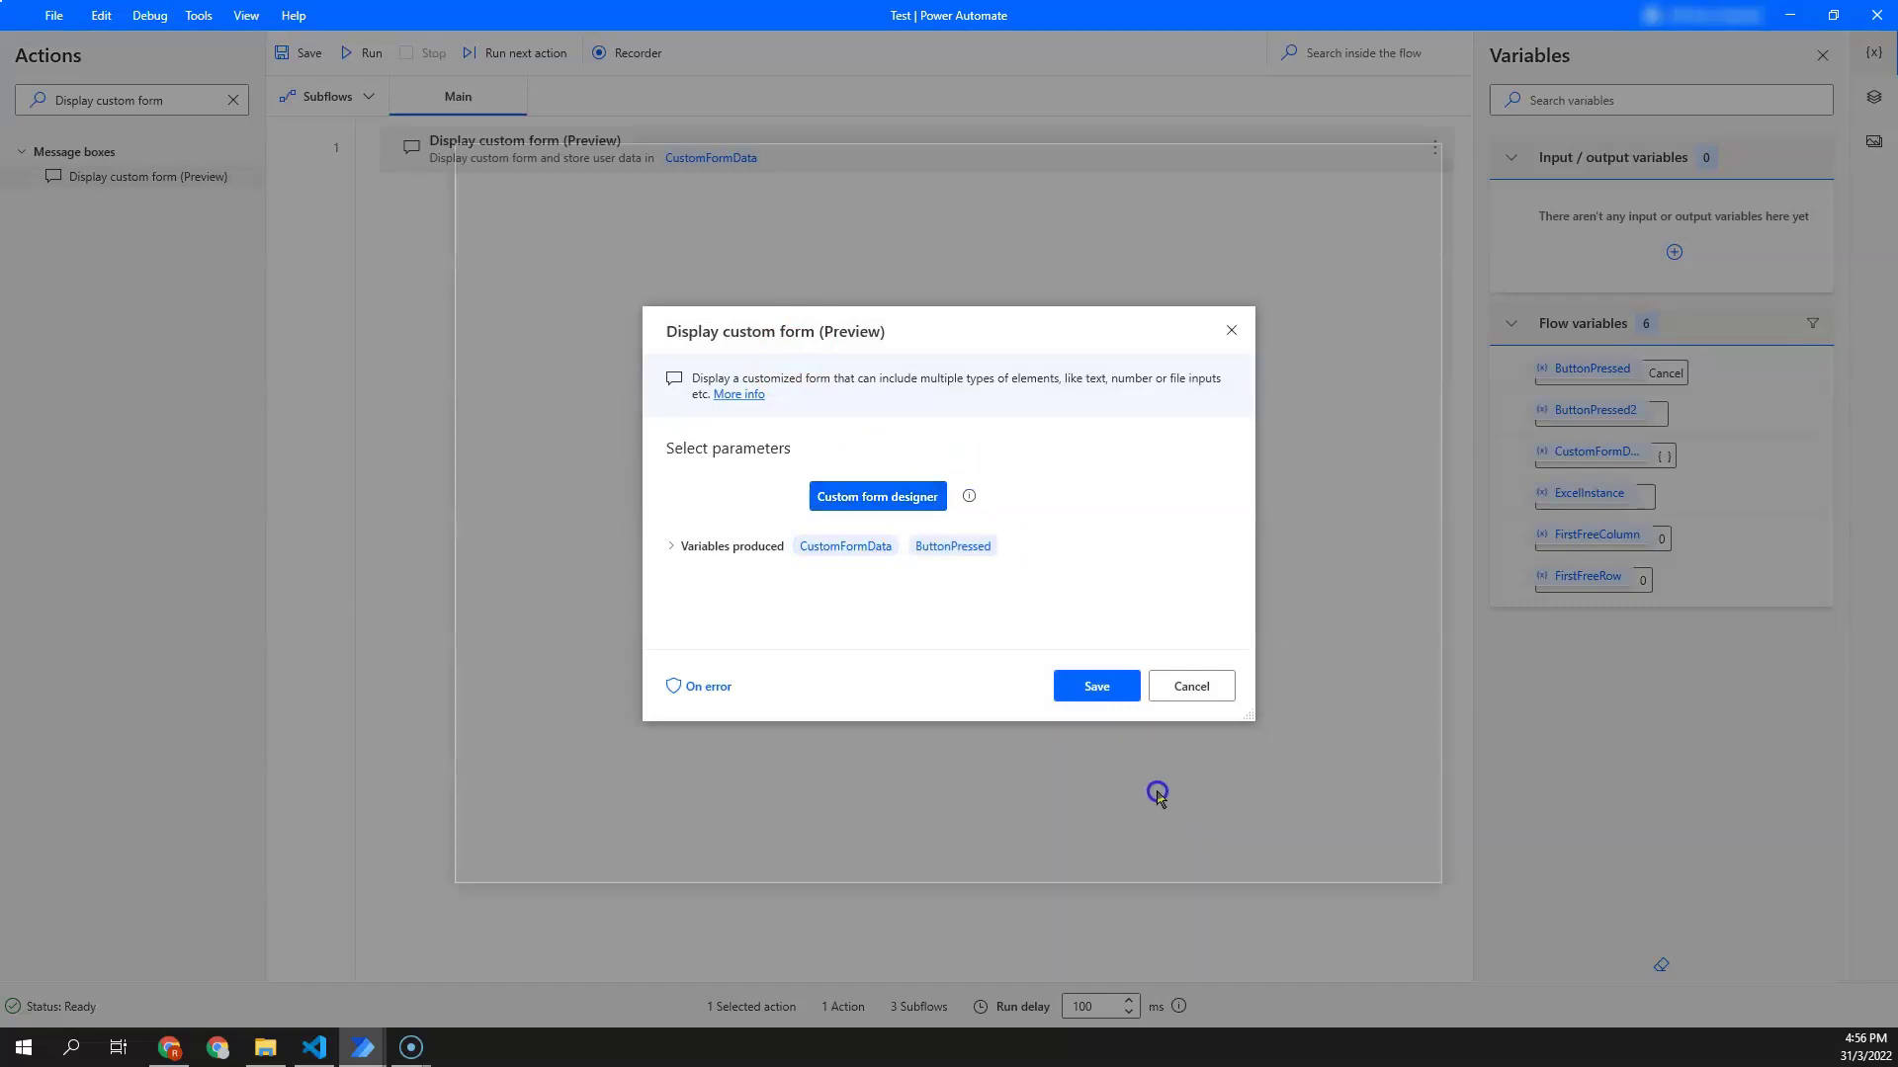
scroll(1309, 549, "down", 1)
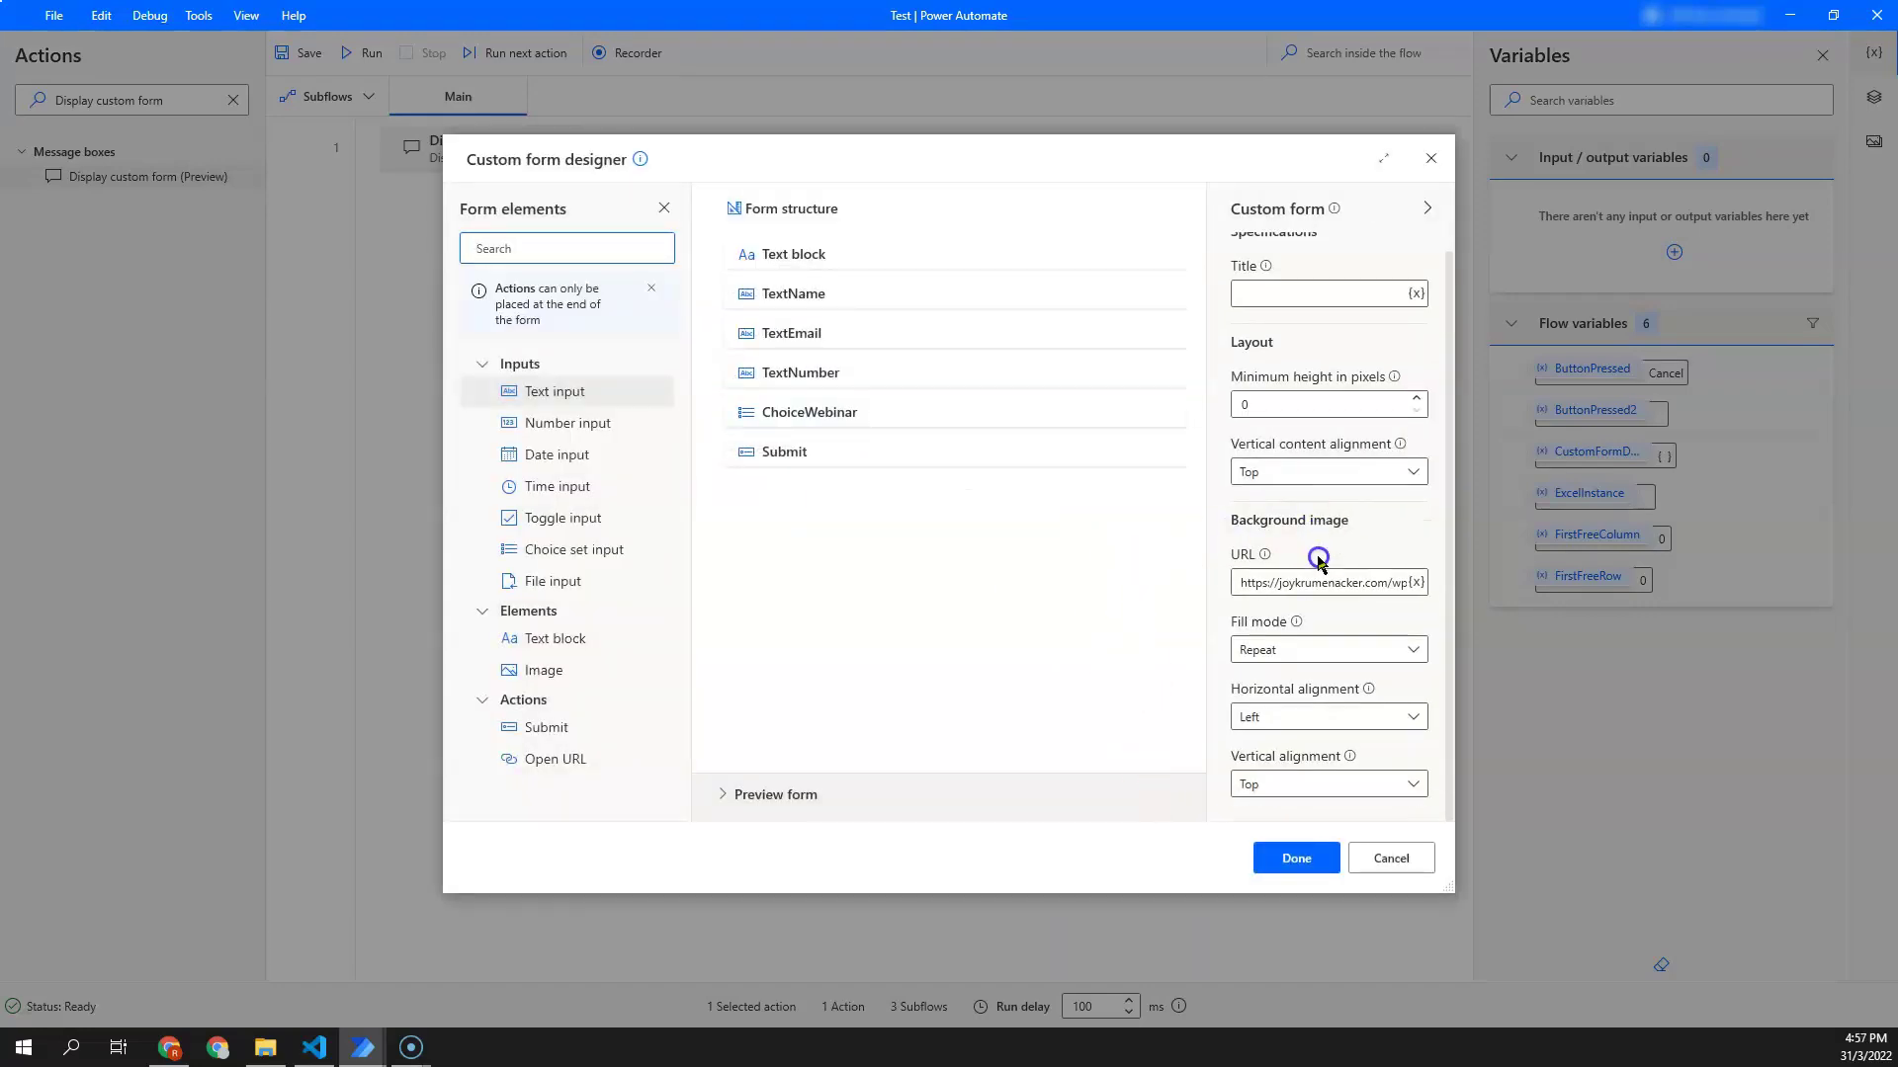
left_click(818, 413)
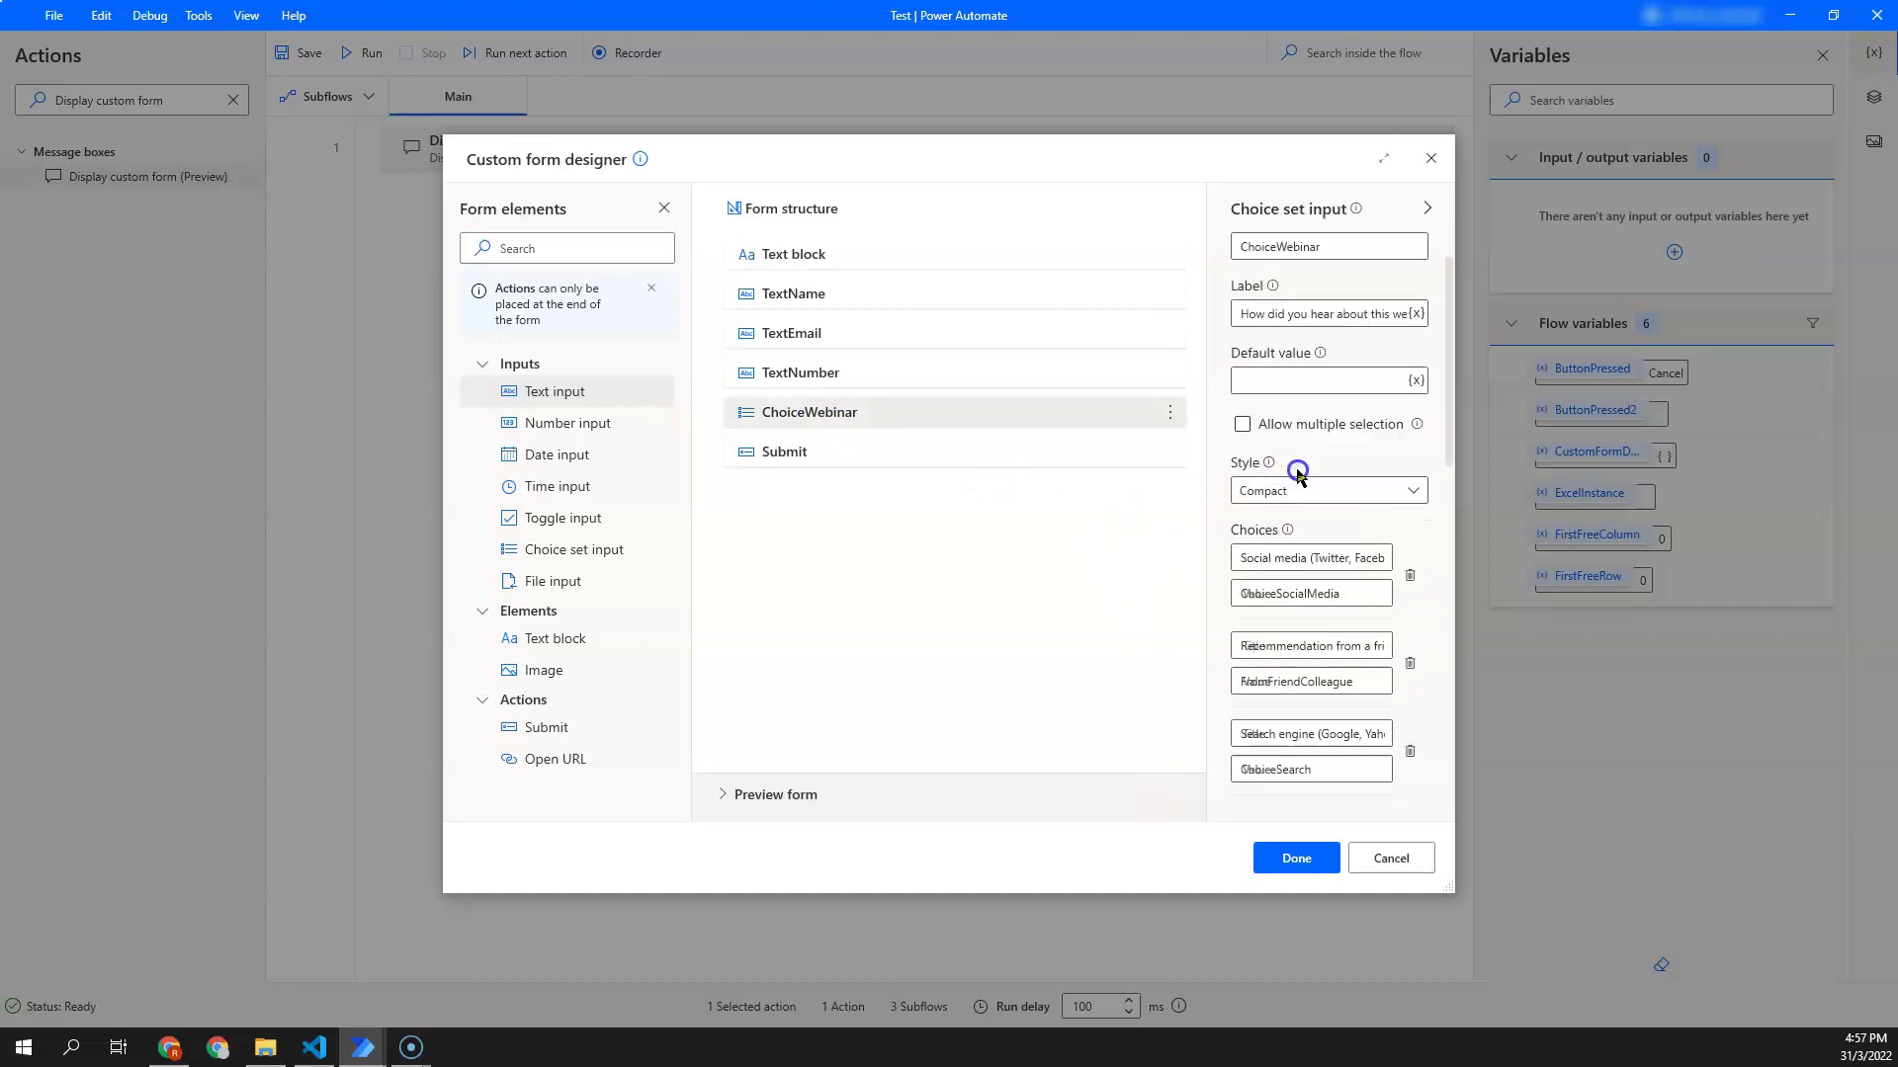
scroll(1304, 514, "down", 4)
scroll(1318, 554, "up", 4)
left_click(1314, 384)
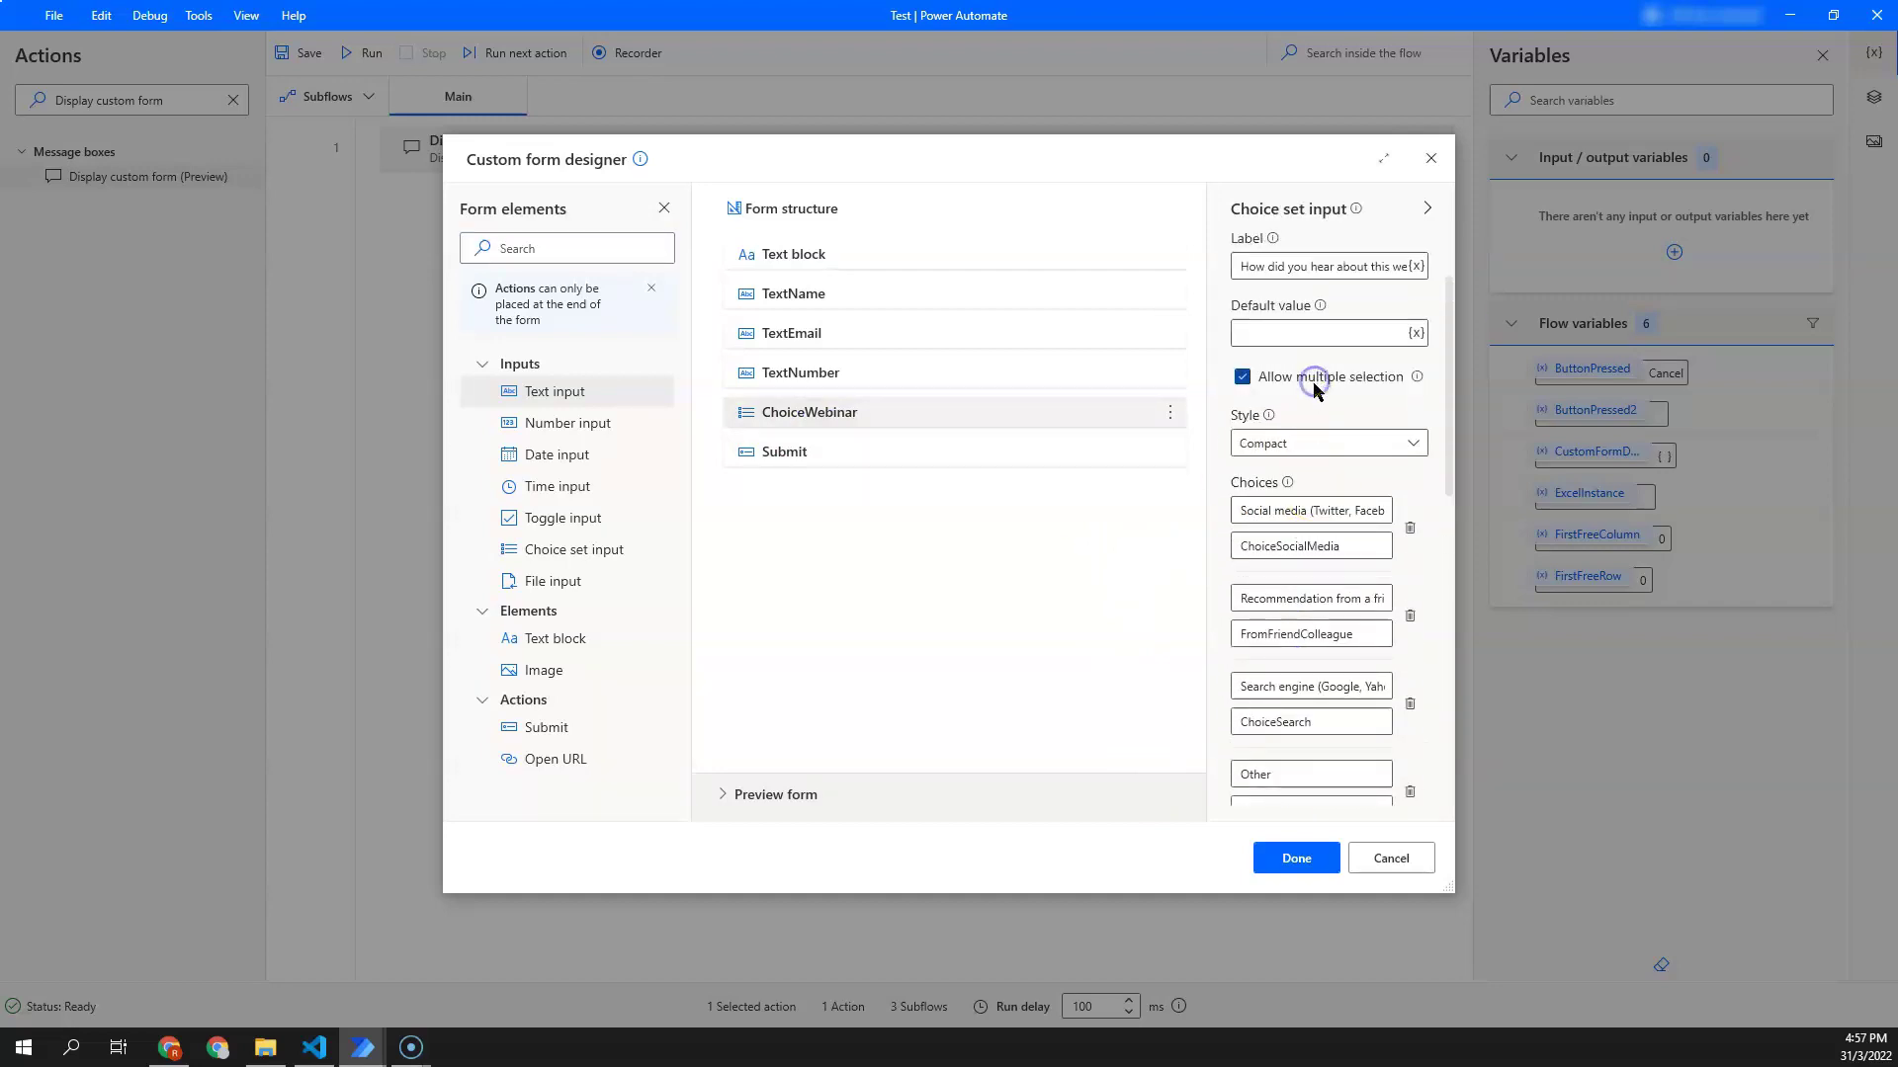
left_click(1301, 860)
left_click(1091, 696)
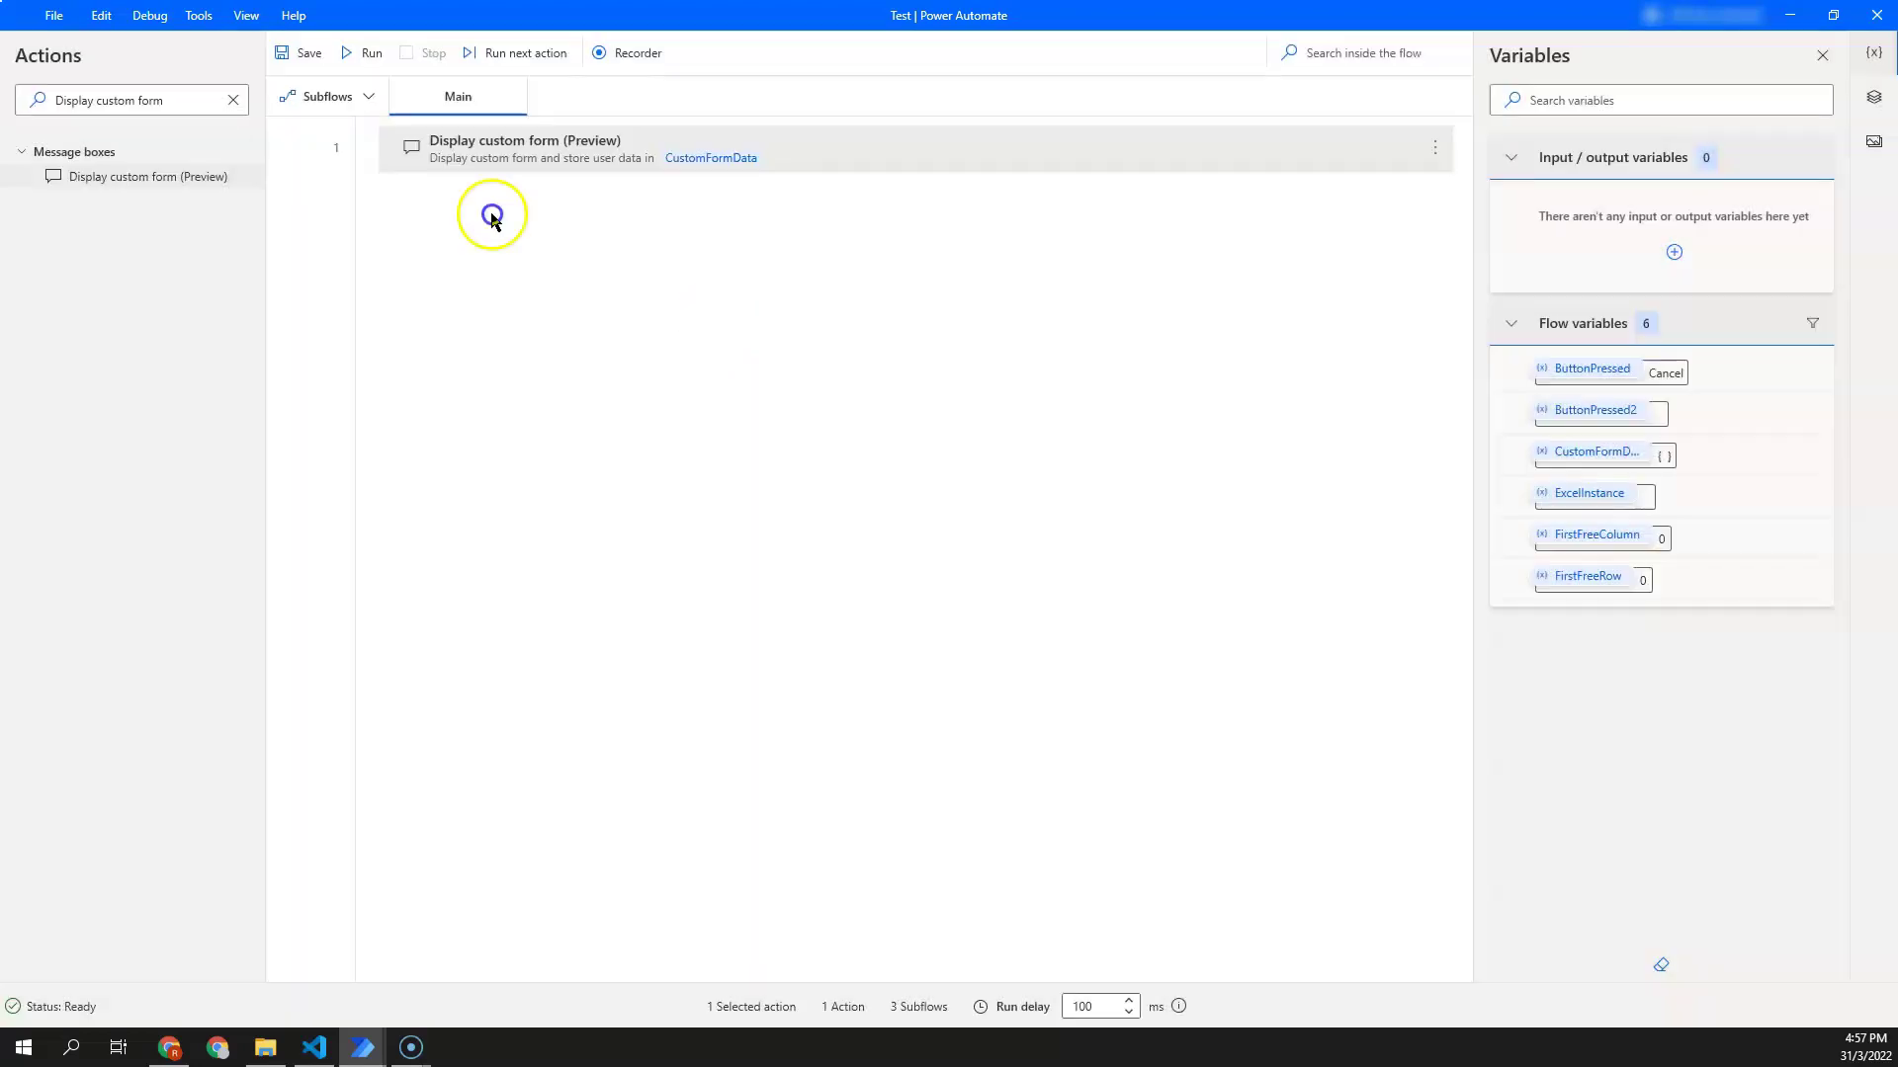
Step: Run the flow again and inspect the CustomFormData variable, which turns out empty
left_click(381, 75)
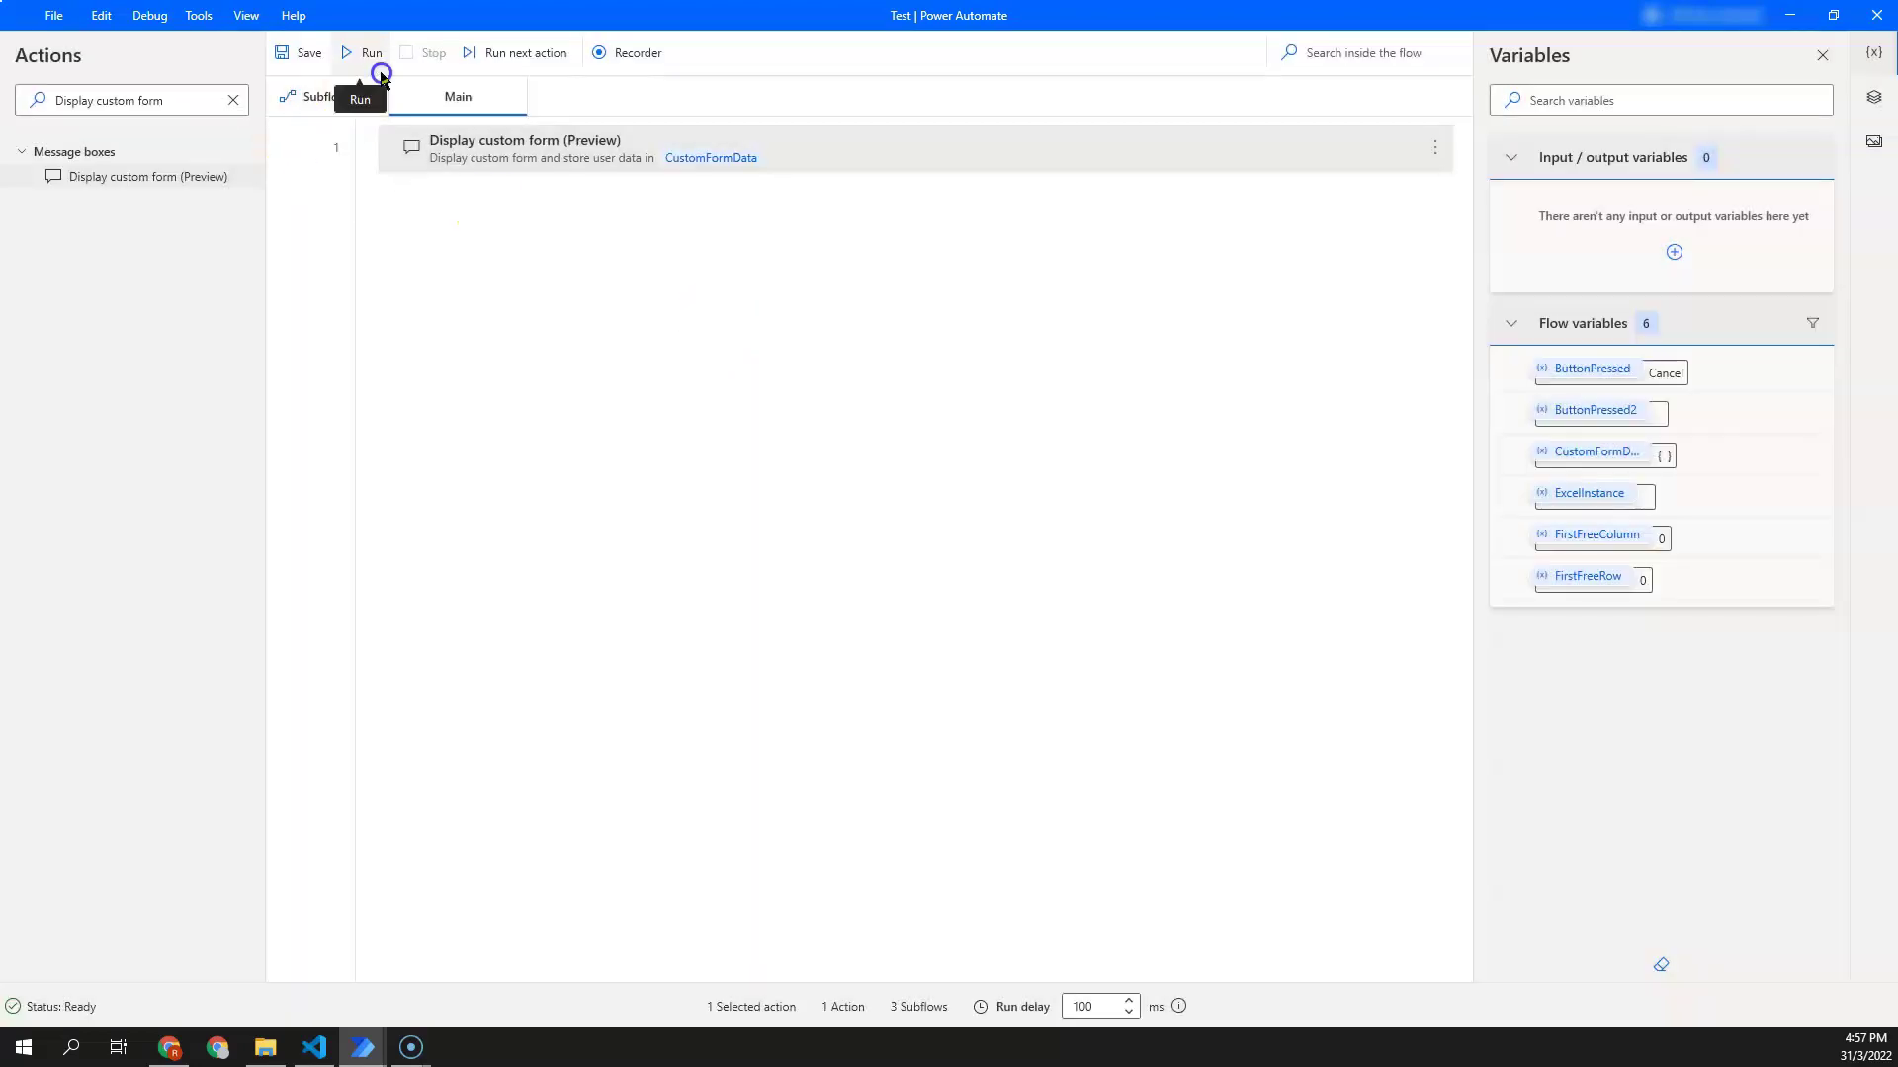
double_click(1576, 455)
left_click(912, 565)
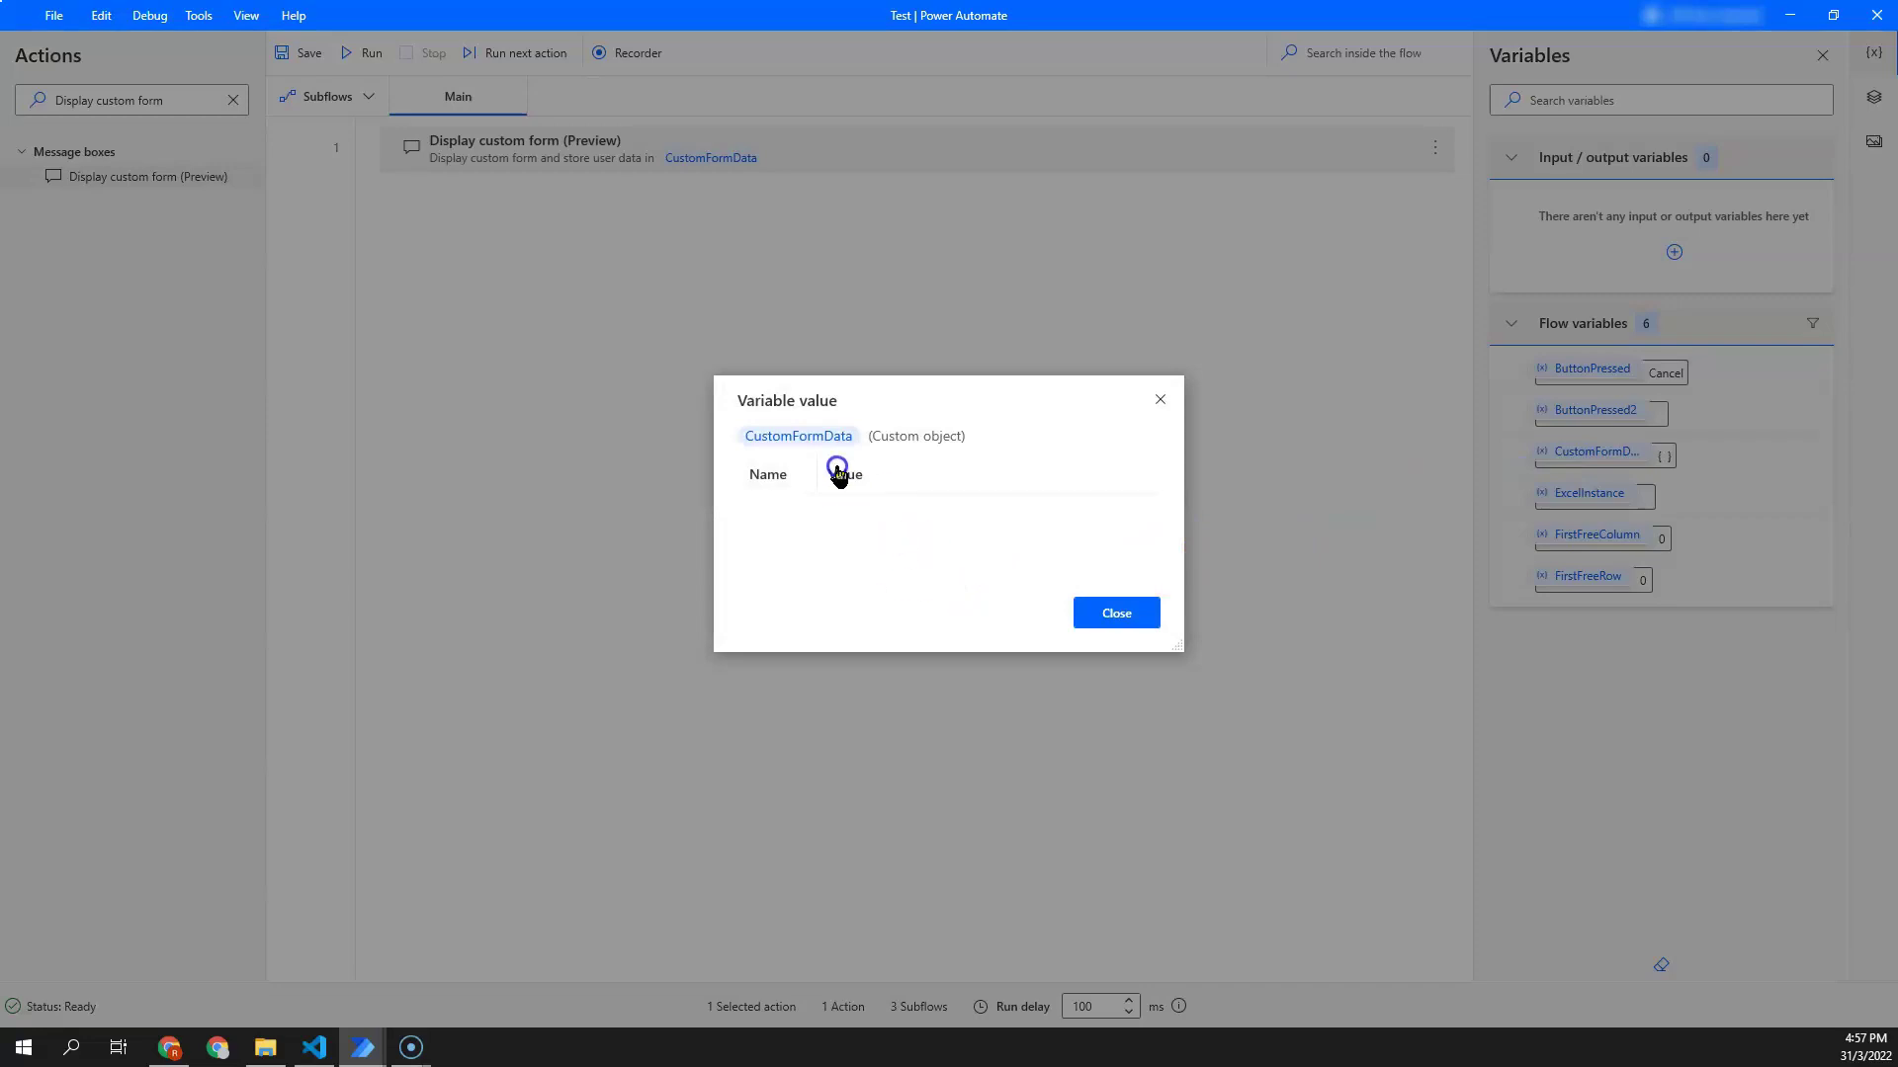
left_click(1157, 399)
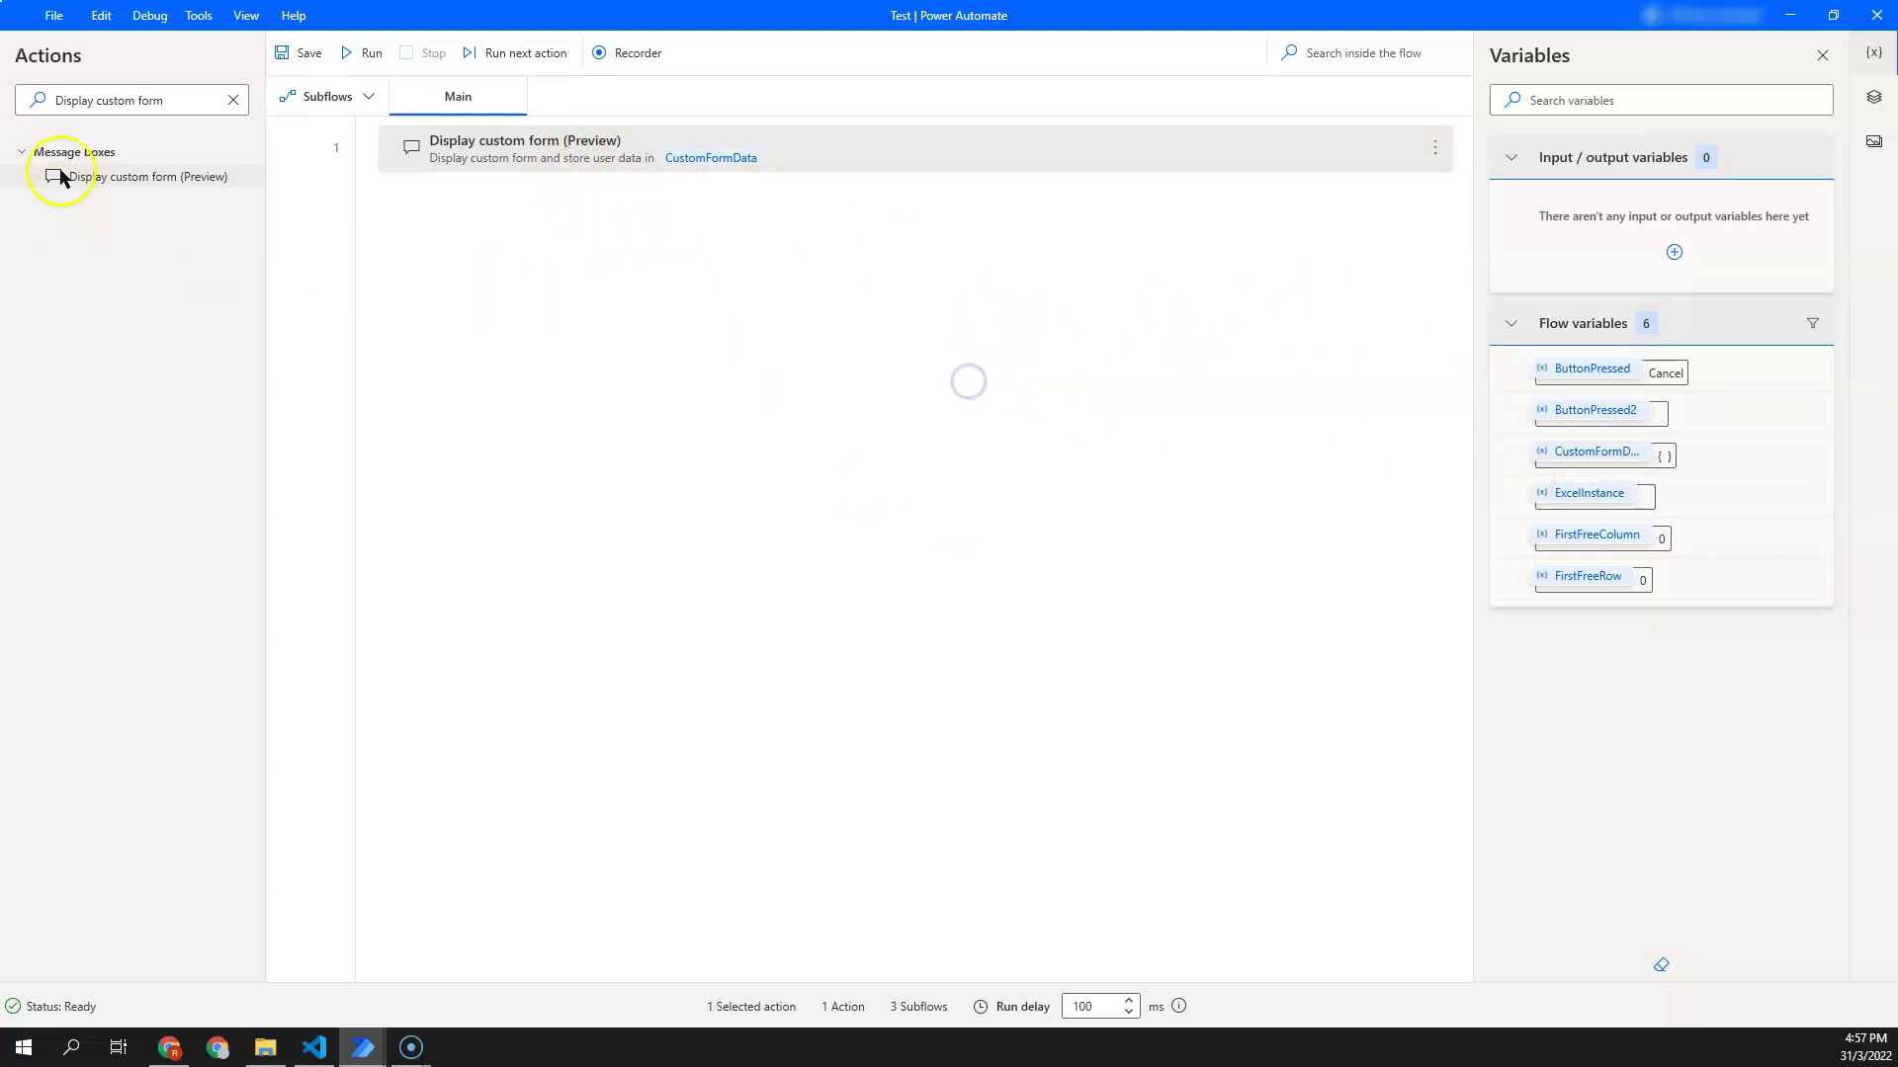
Step: Add a Launch Excel step that opens the Pre-Event Webinar.xlsx document from its pasted path
triple_click(116, 102)
type("launc")
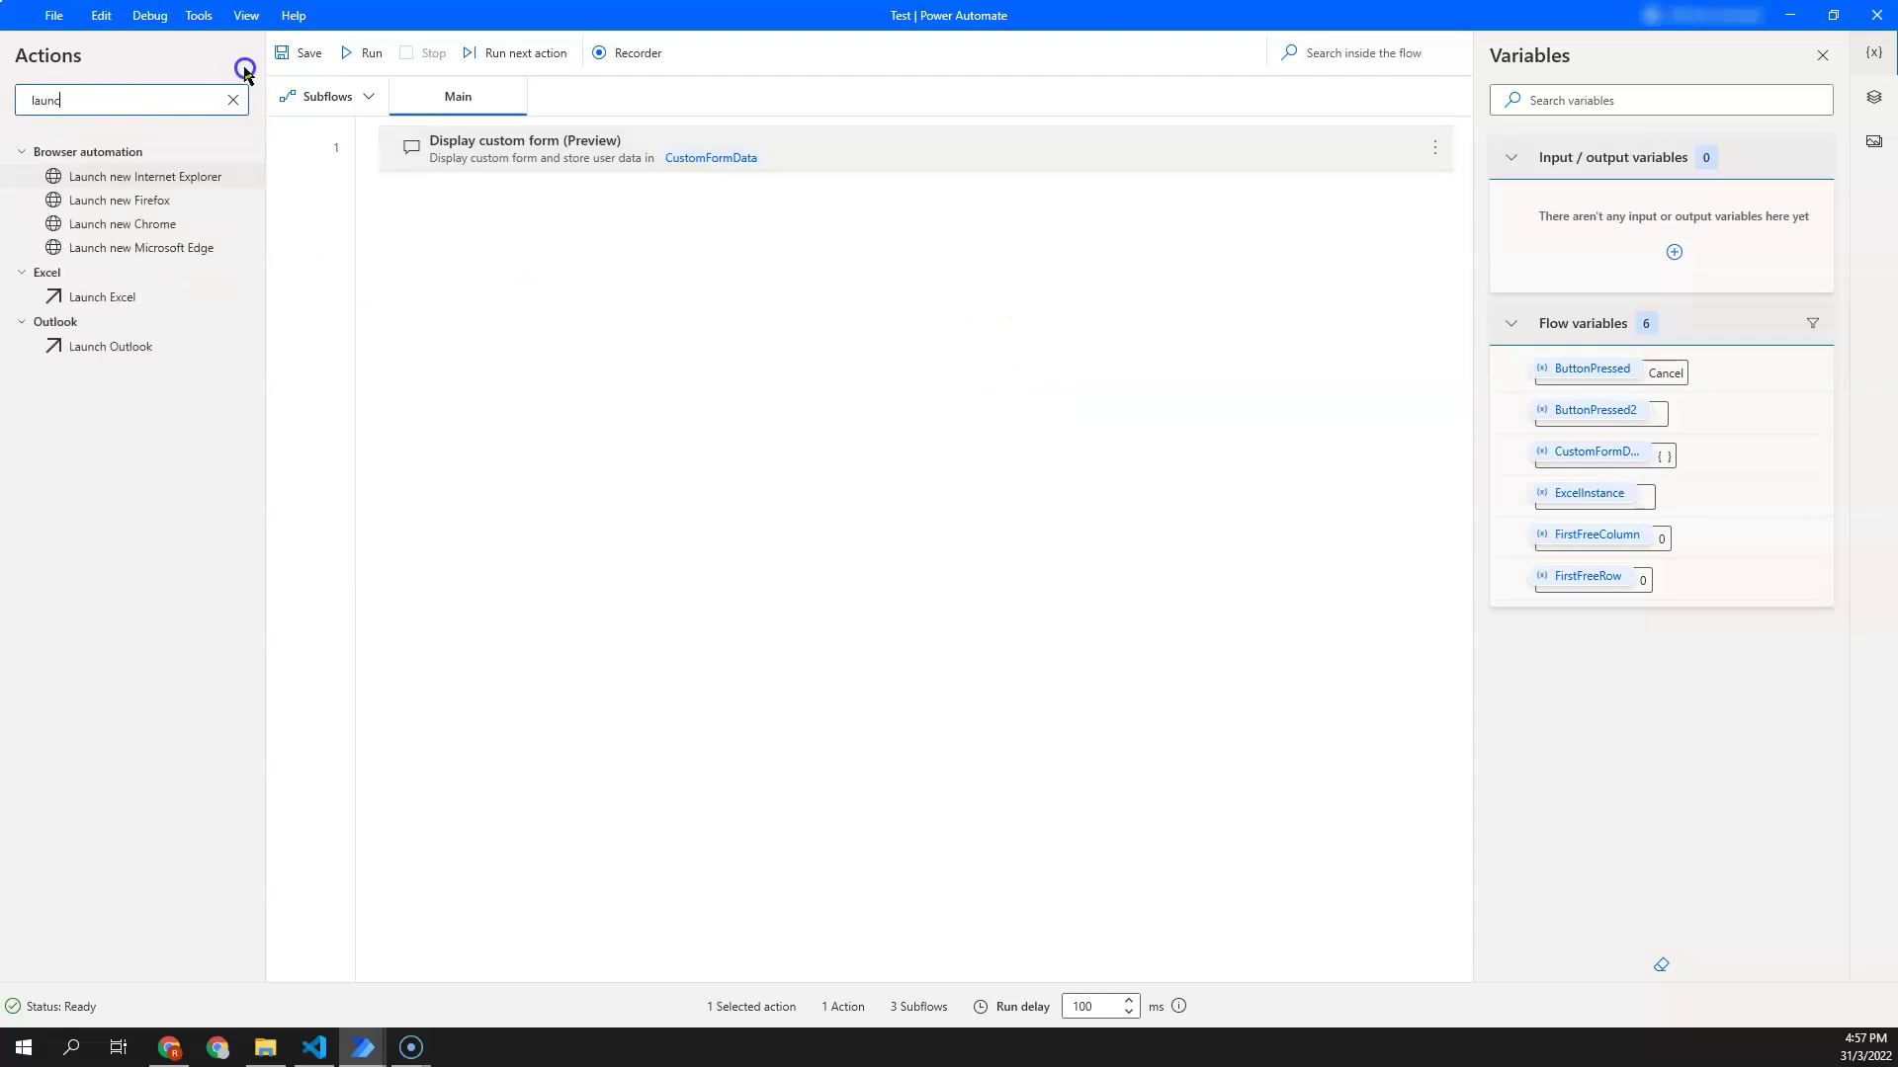
type("h ex")
left_click_drag(153, 174, 945, 326)
left_click(1055, 469)
left_click(966, 525)
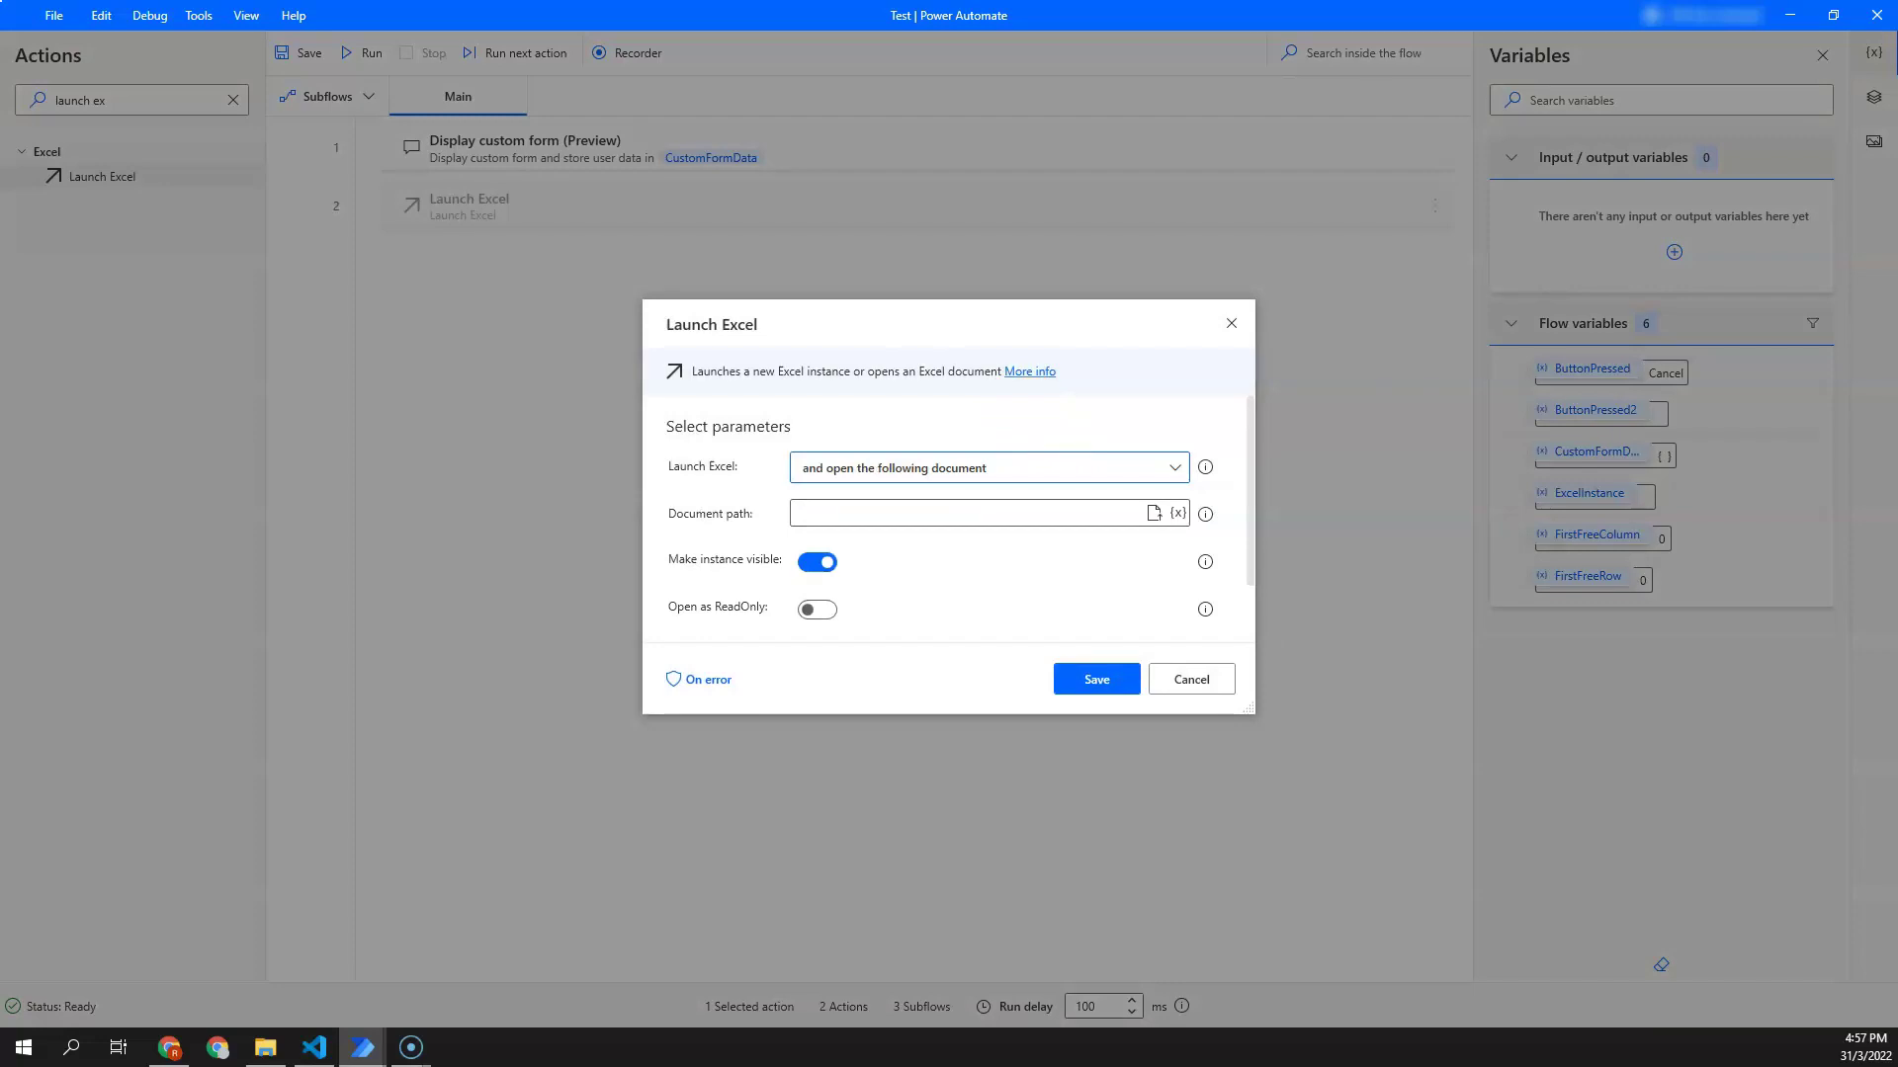
left_click(982, 513)
type("D:\\Assignment\\3. Power Automate\\MS Training\\20. Custom form designer\\Pre-Event Webinar.xlsx")
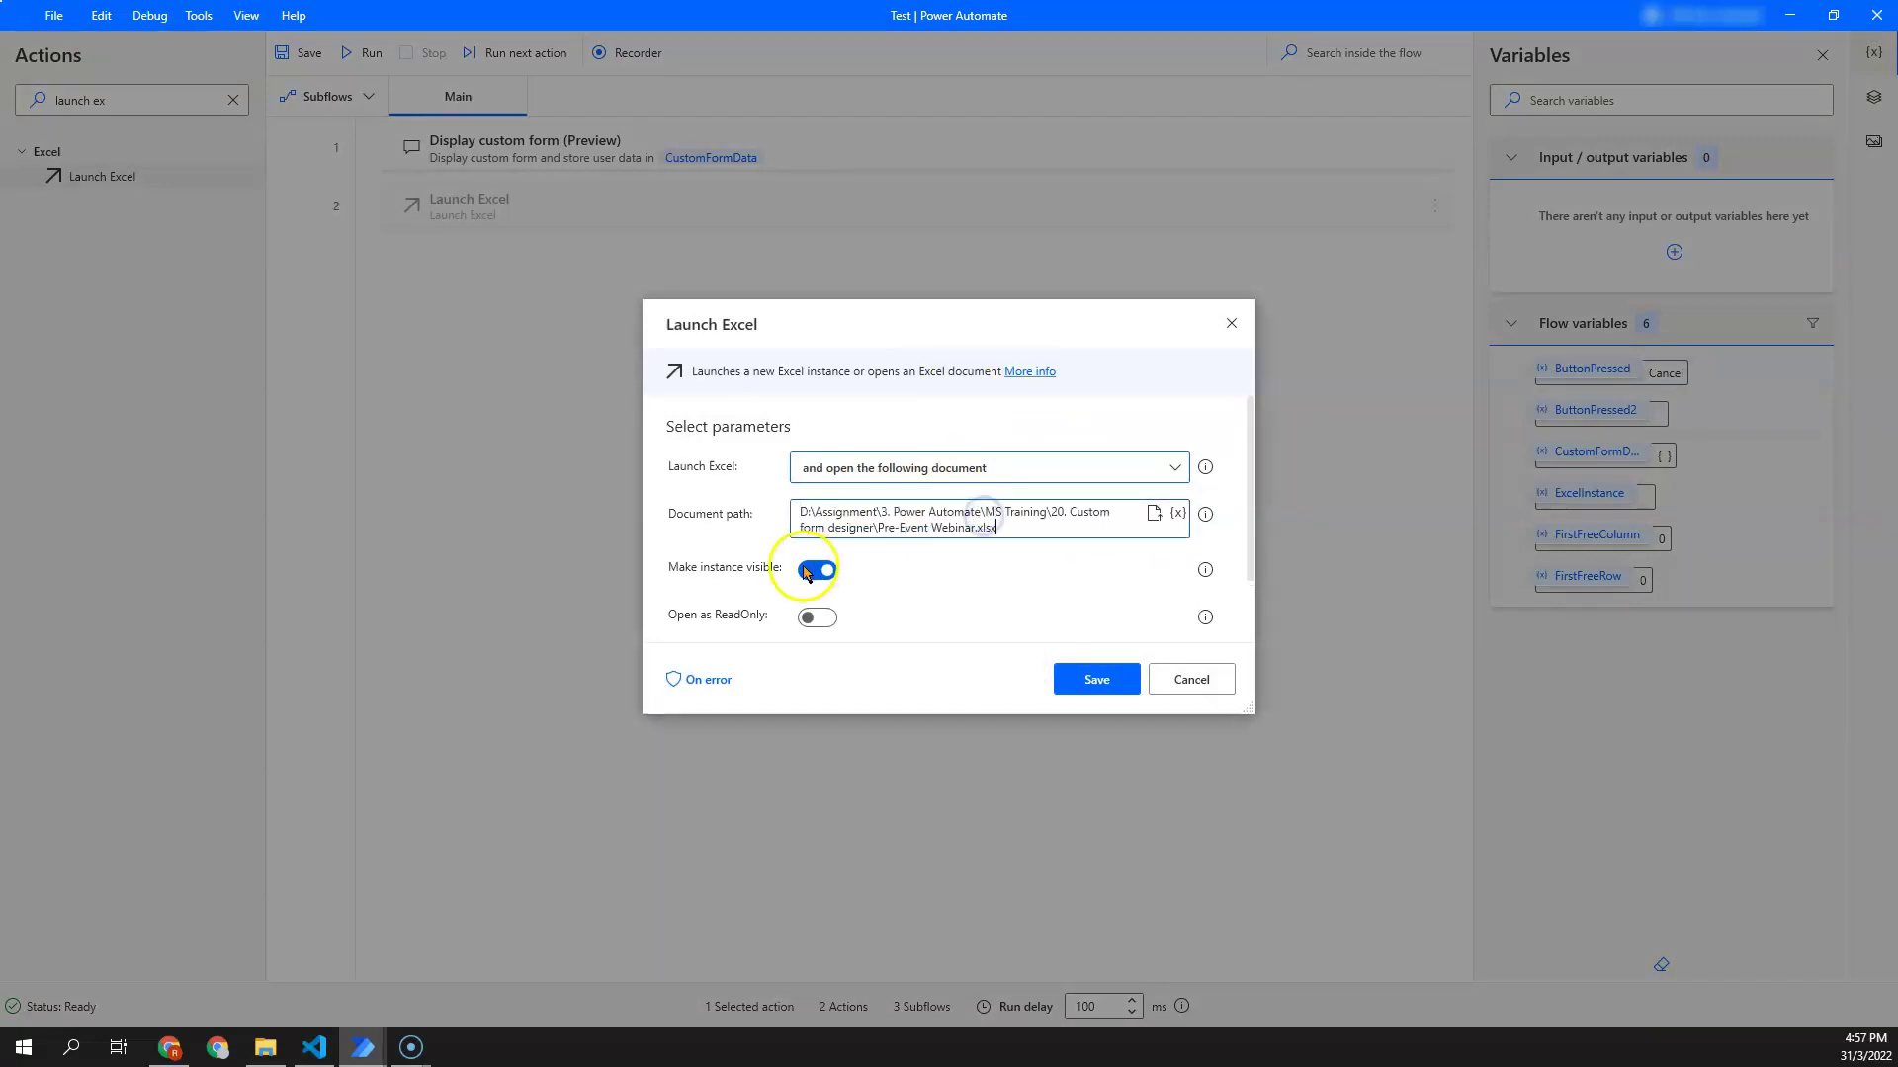
left_click(1097, 679)
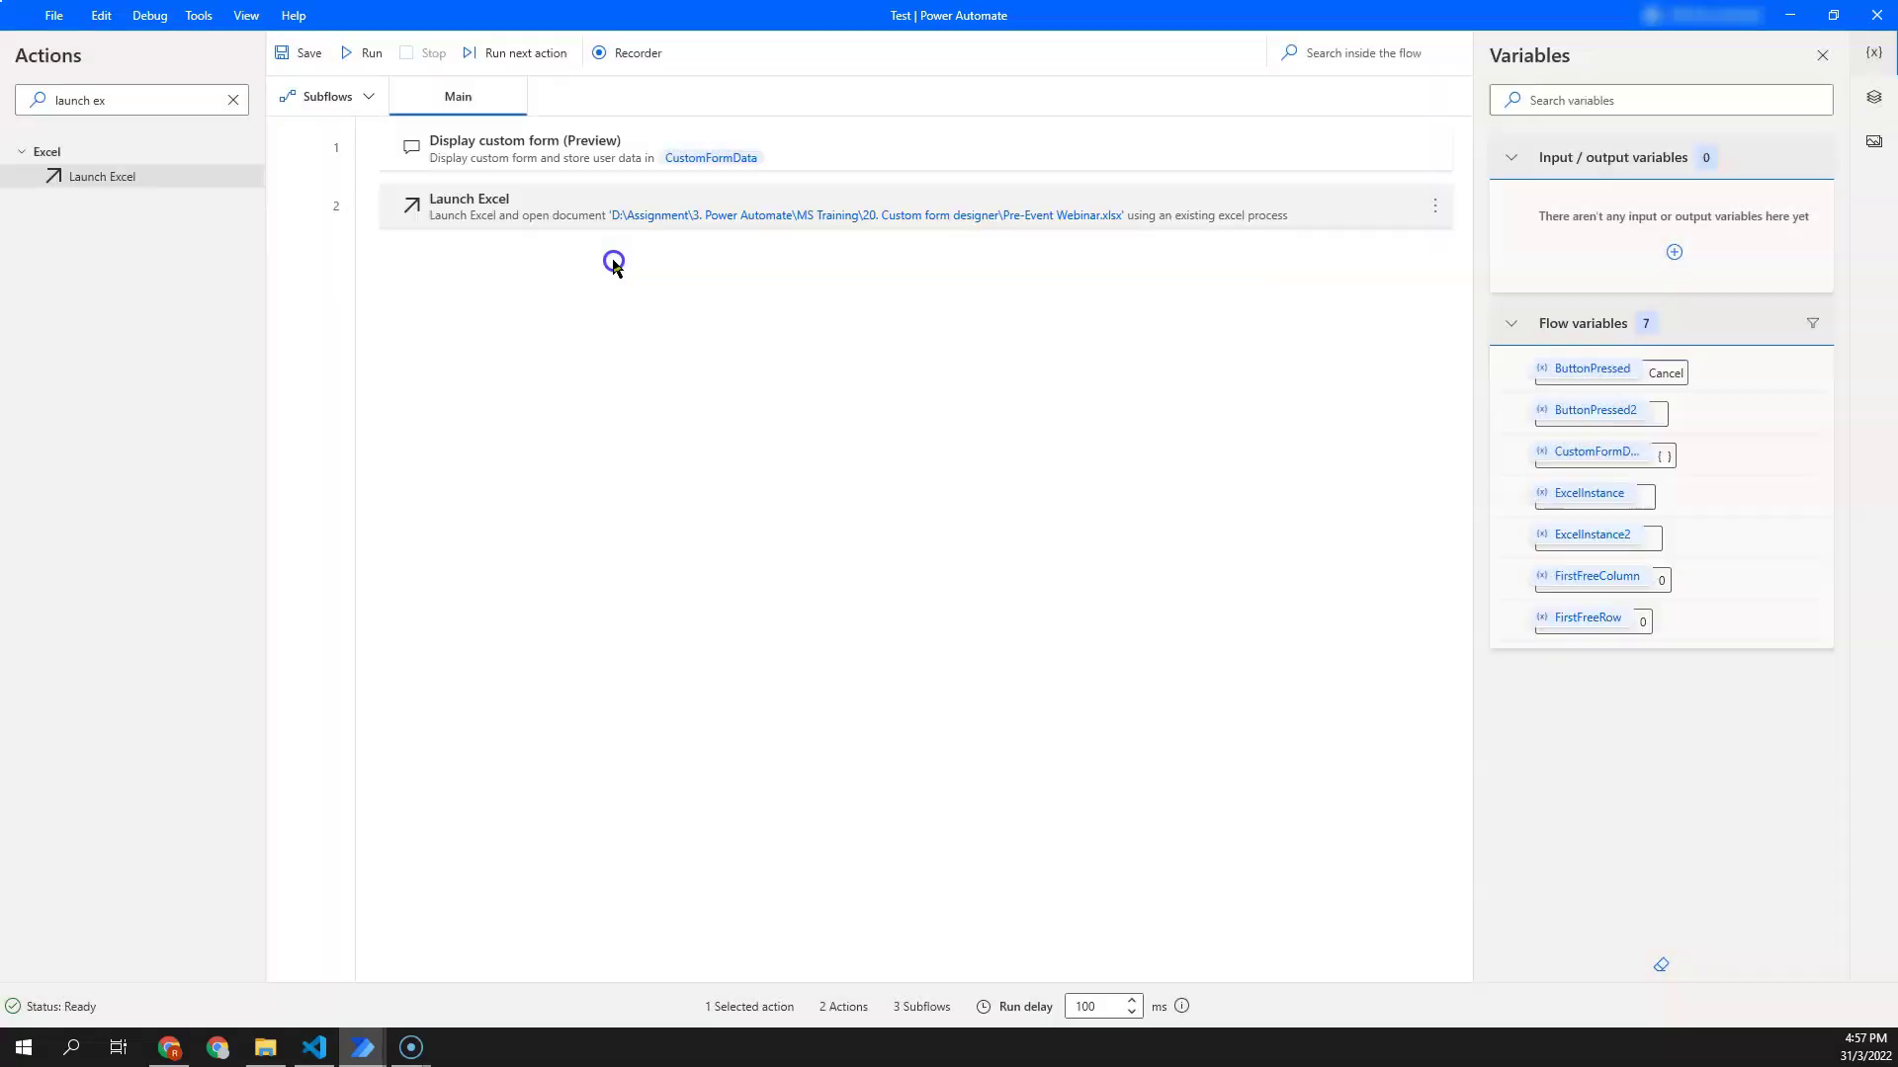
left_click(170, 100)
type("get first")
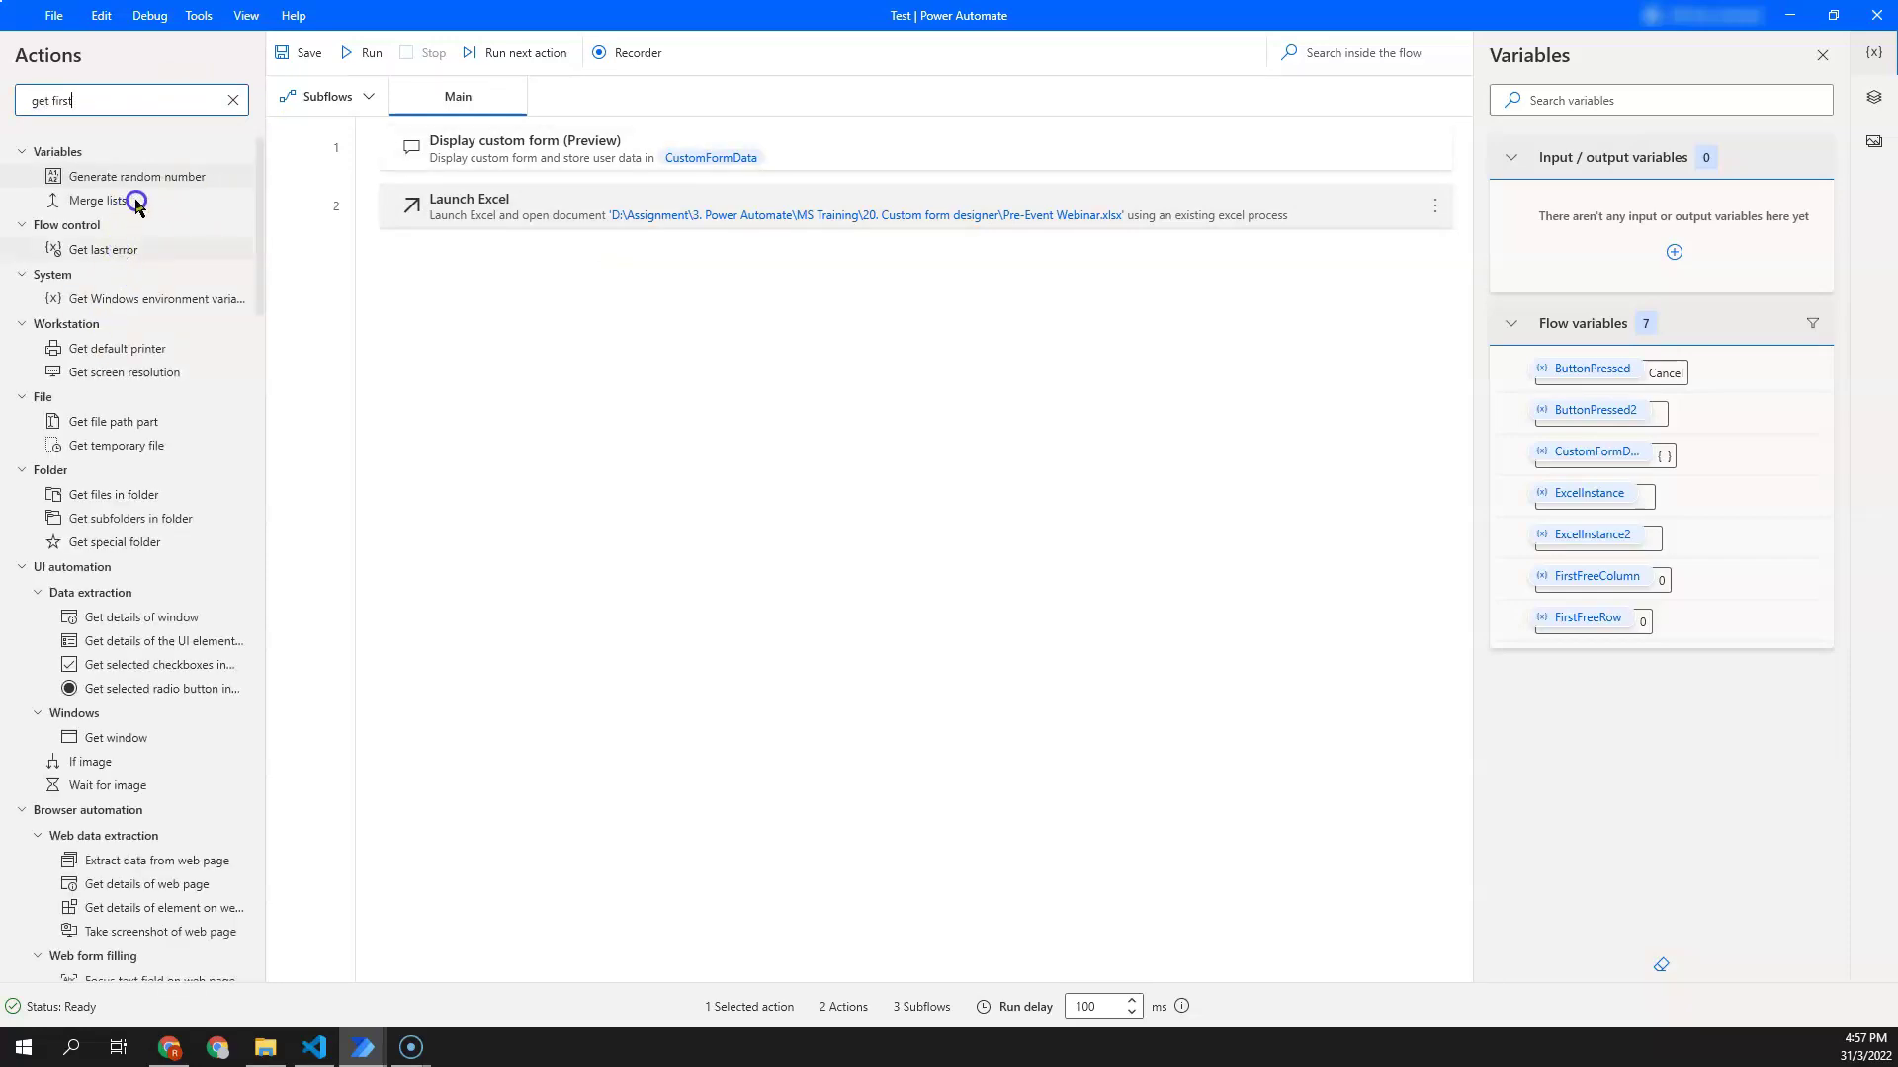
type(" free")
Step: Add Get first free column/row on %ExcelInstance%, with outputs named FirstFreeColumn and FirstFreeRow
left_click_drag(156, 225, 509, 255)
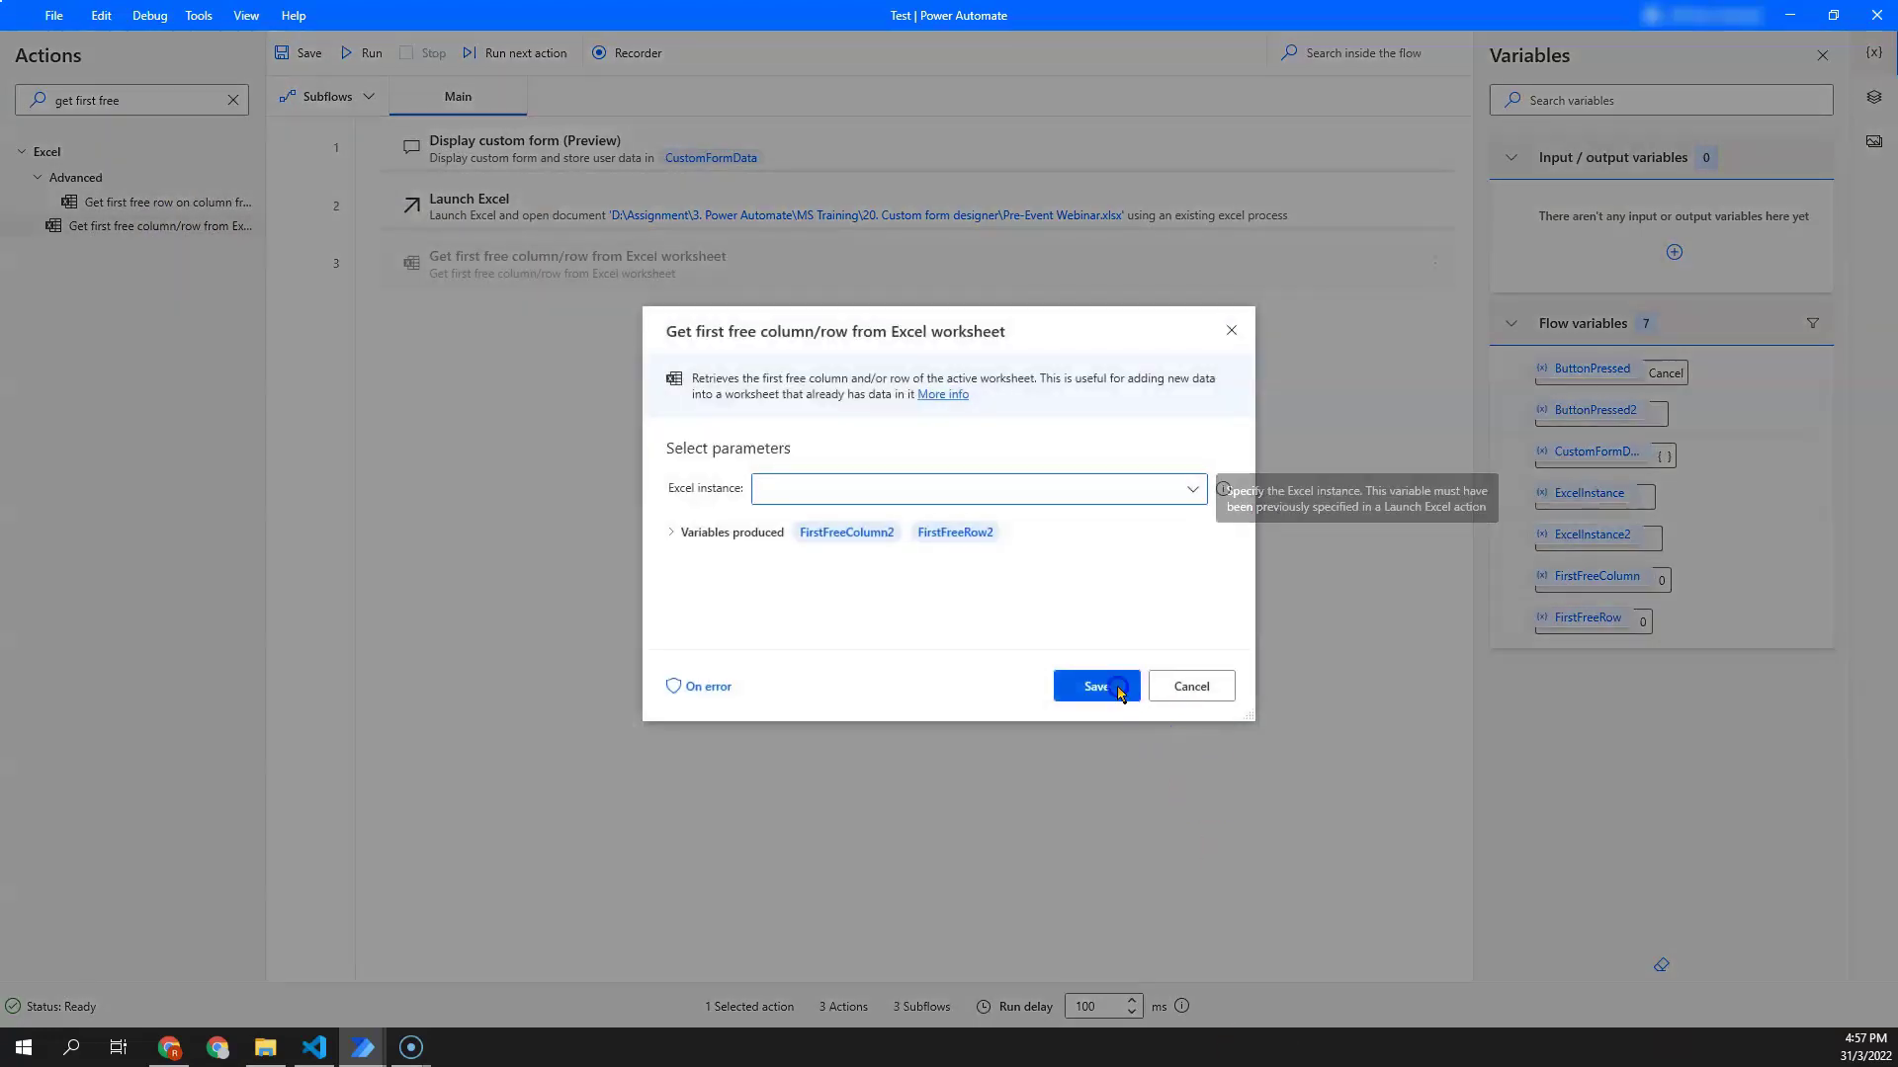
left_click(1191, 490)
left_click(952, 549)
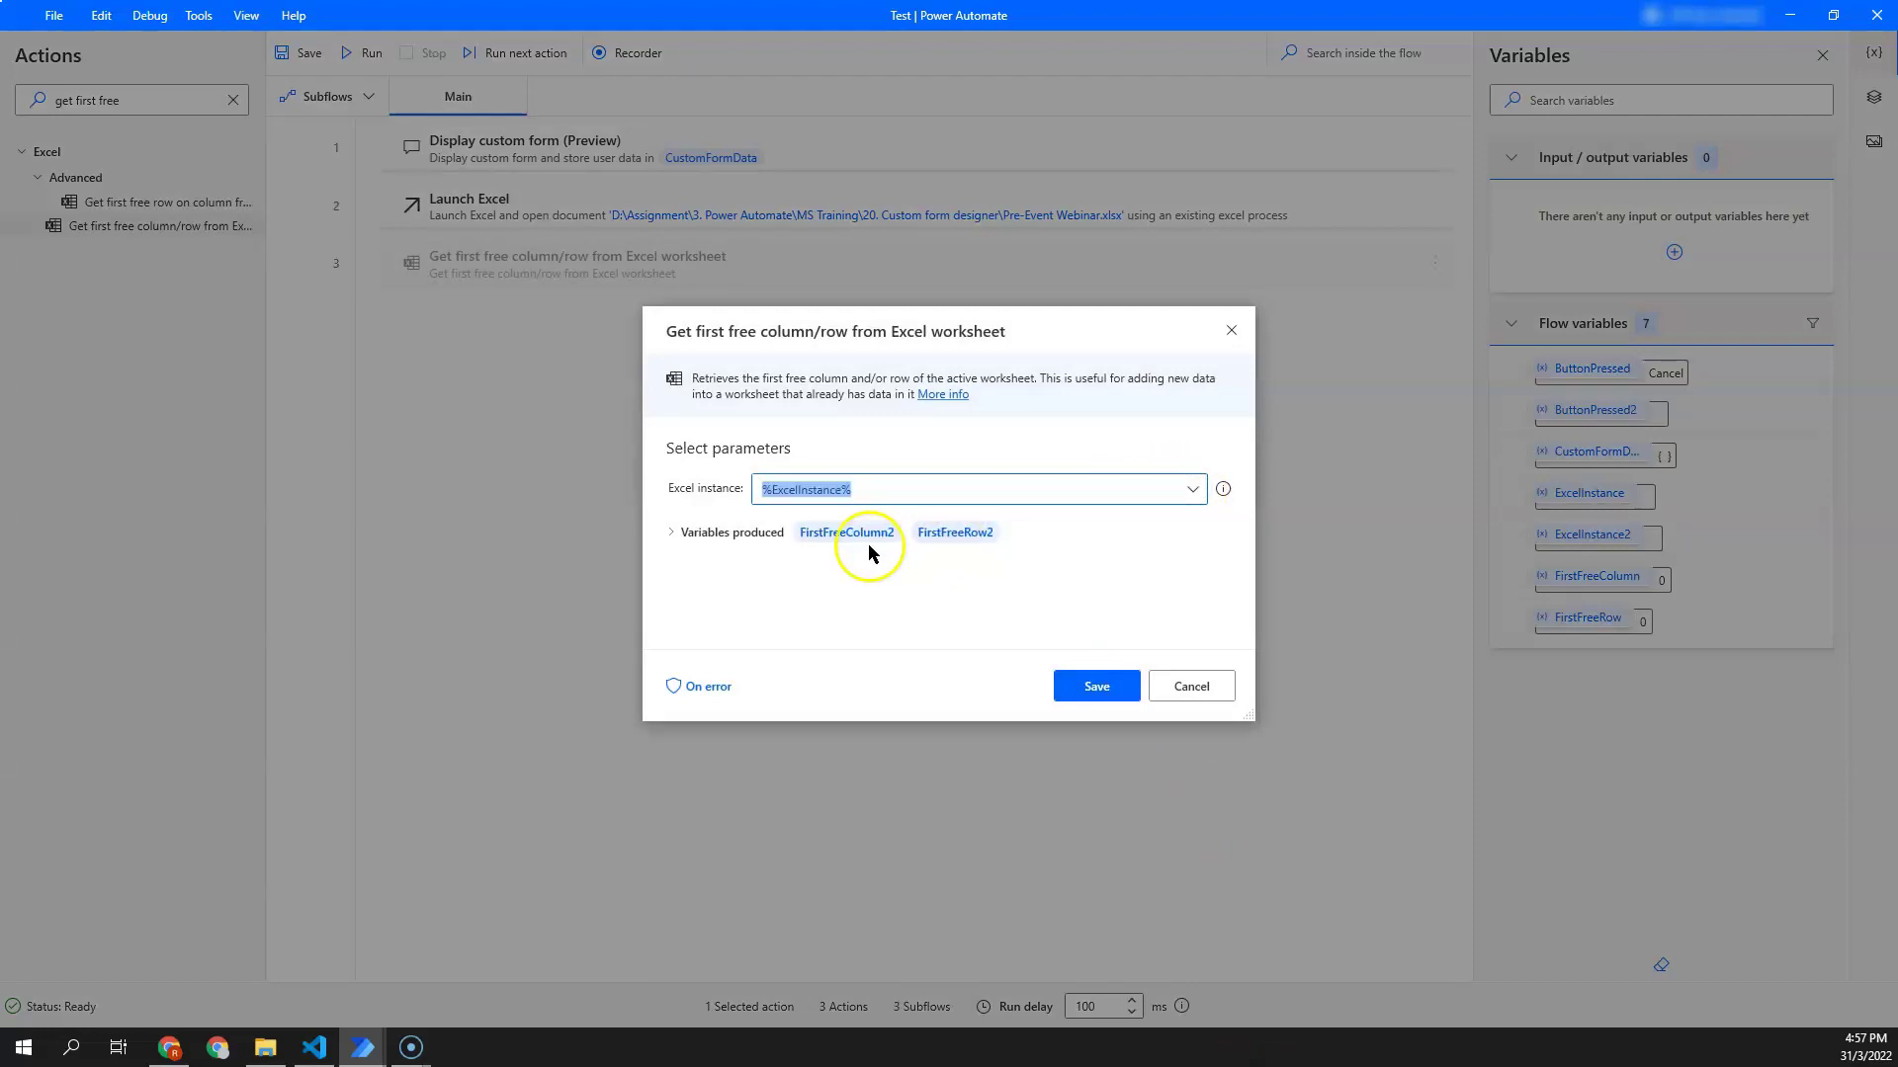
left_click(875, 538)
left_click(876, 513)
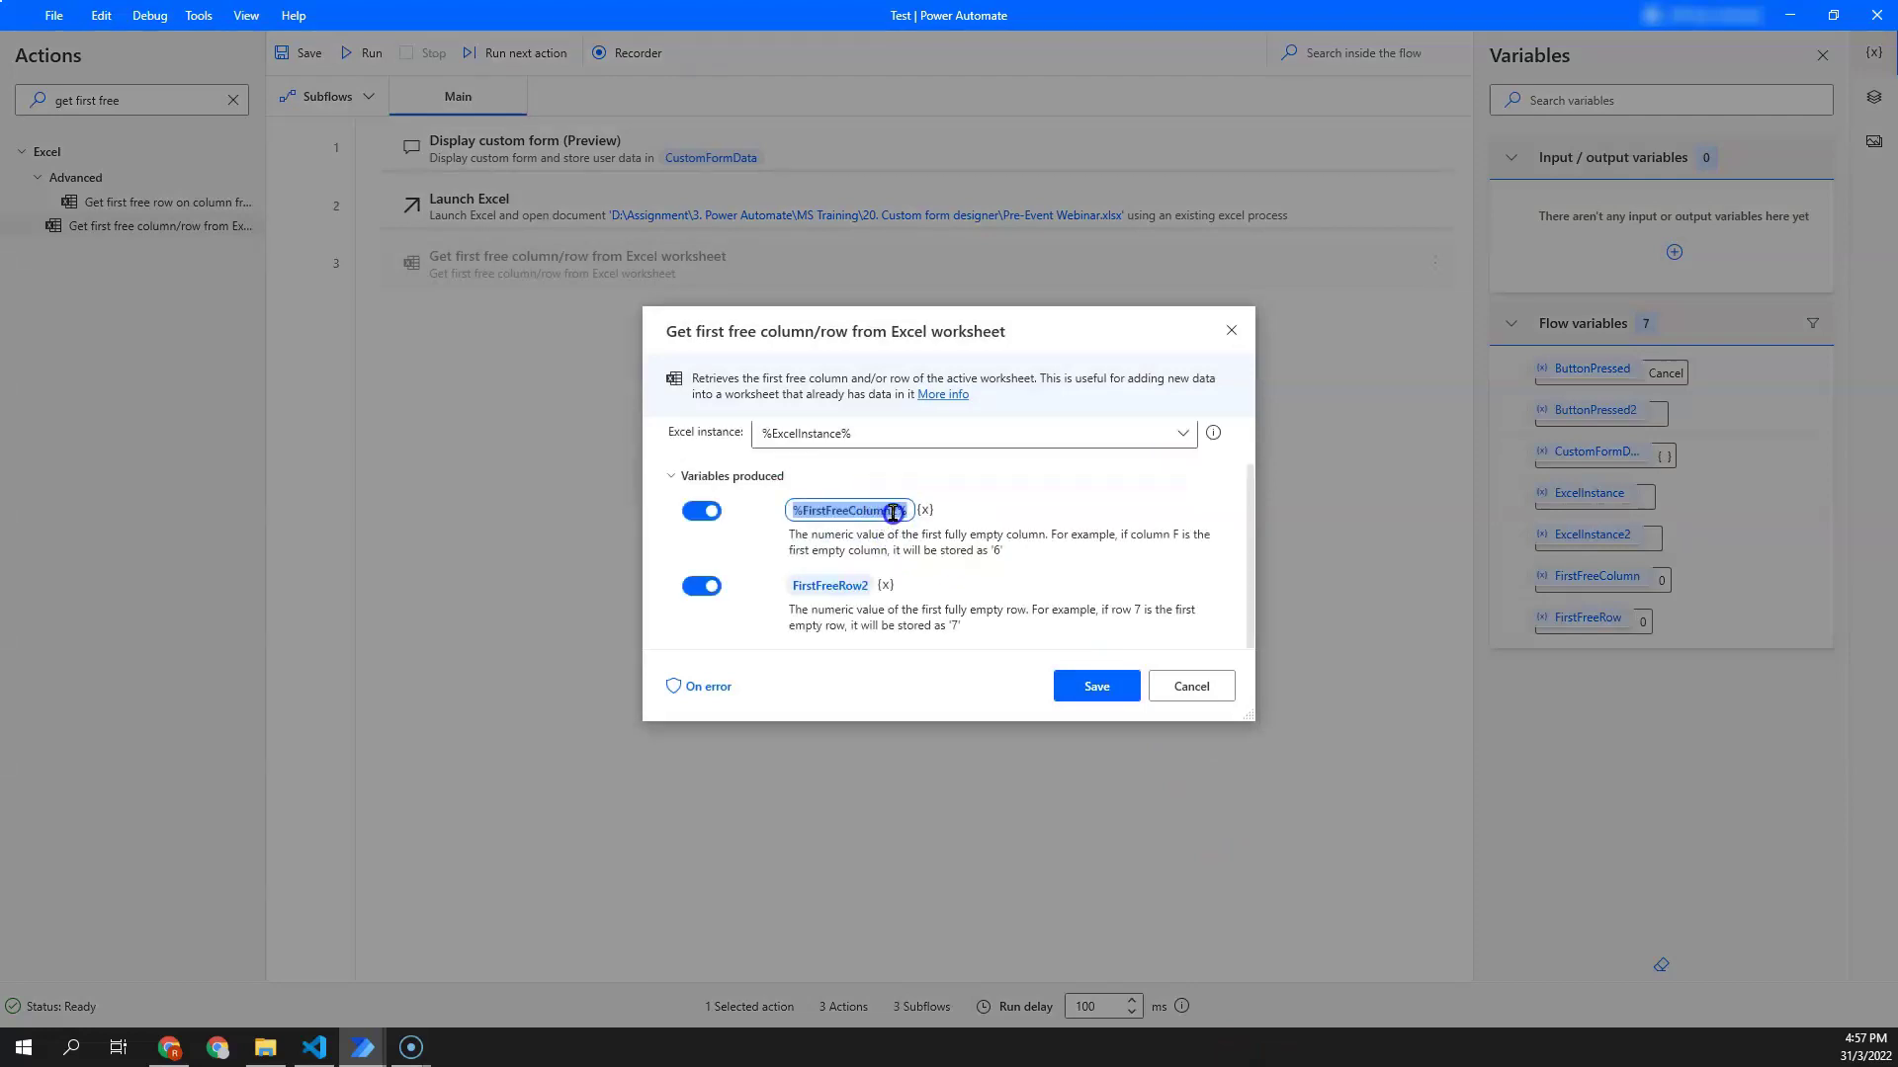
left_click(892, 513)
key("BackSpace")
key("Tab")
left_click(869, 585)
double_click(877, 590)
left_click(882, 581)
key("BackSpace")
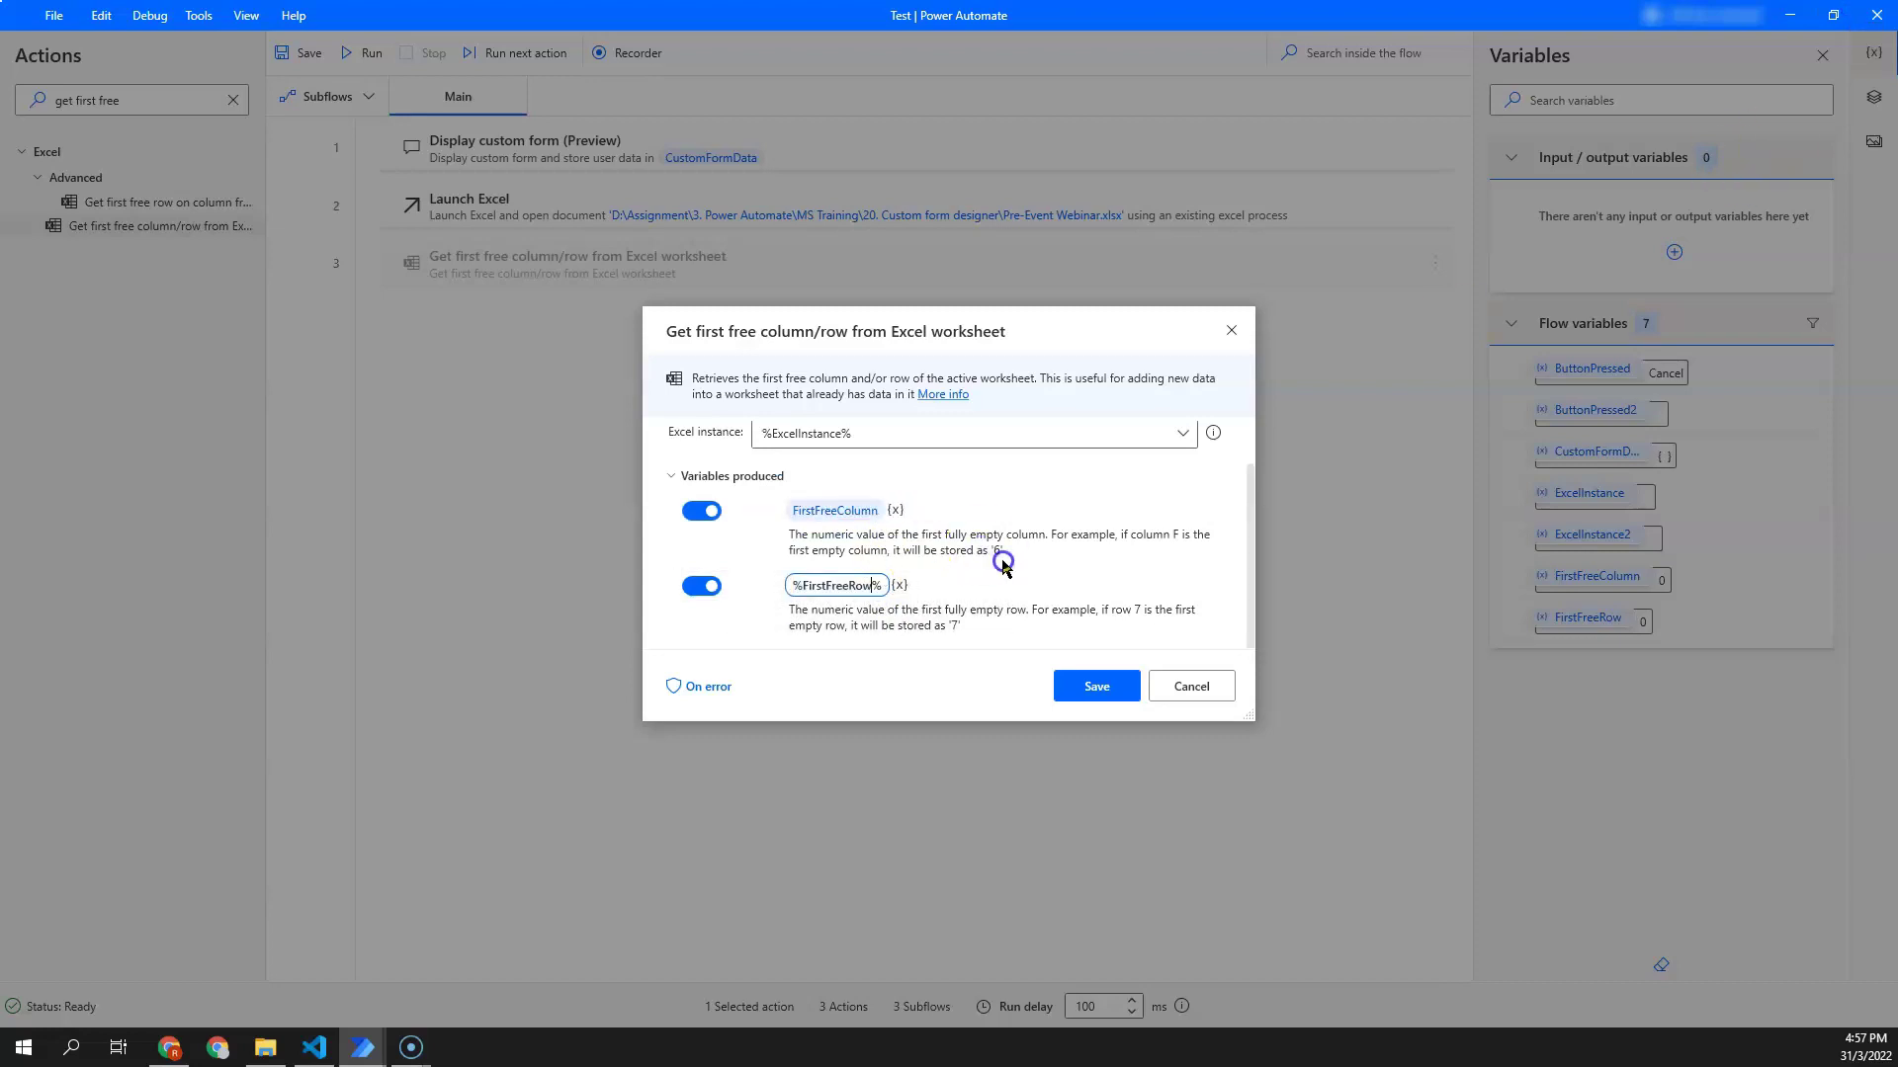
left_click(1099, 689)
Step: Rename the Launch Excel step's output variable to ExcelInstance
left_click(833, 217)
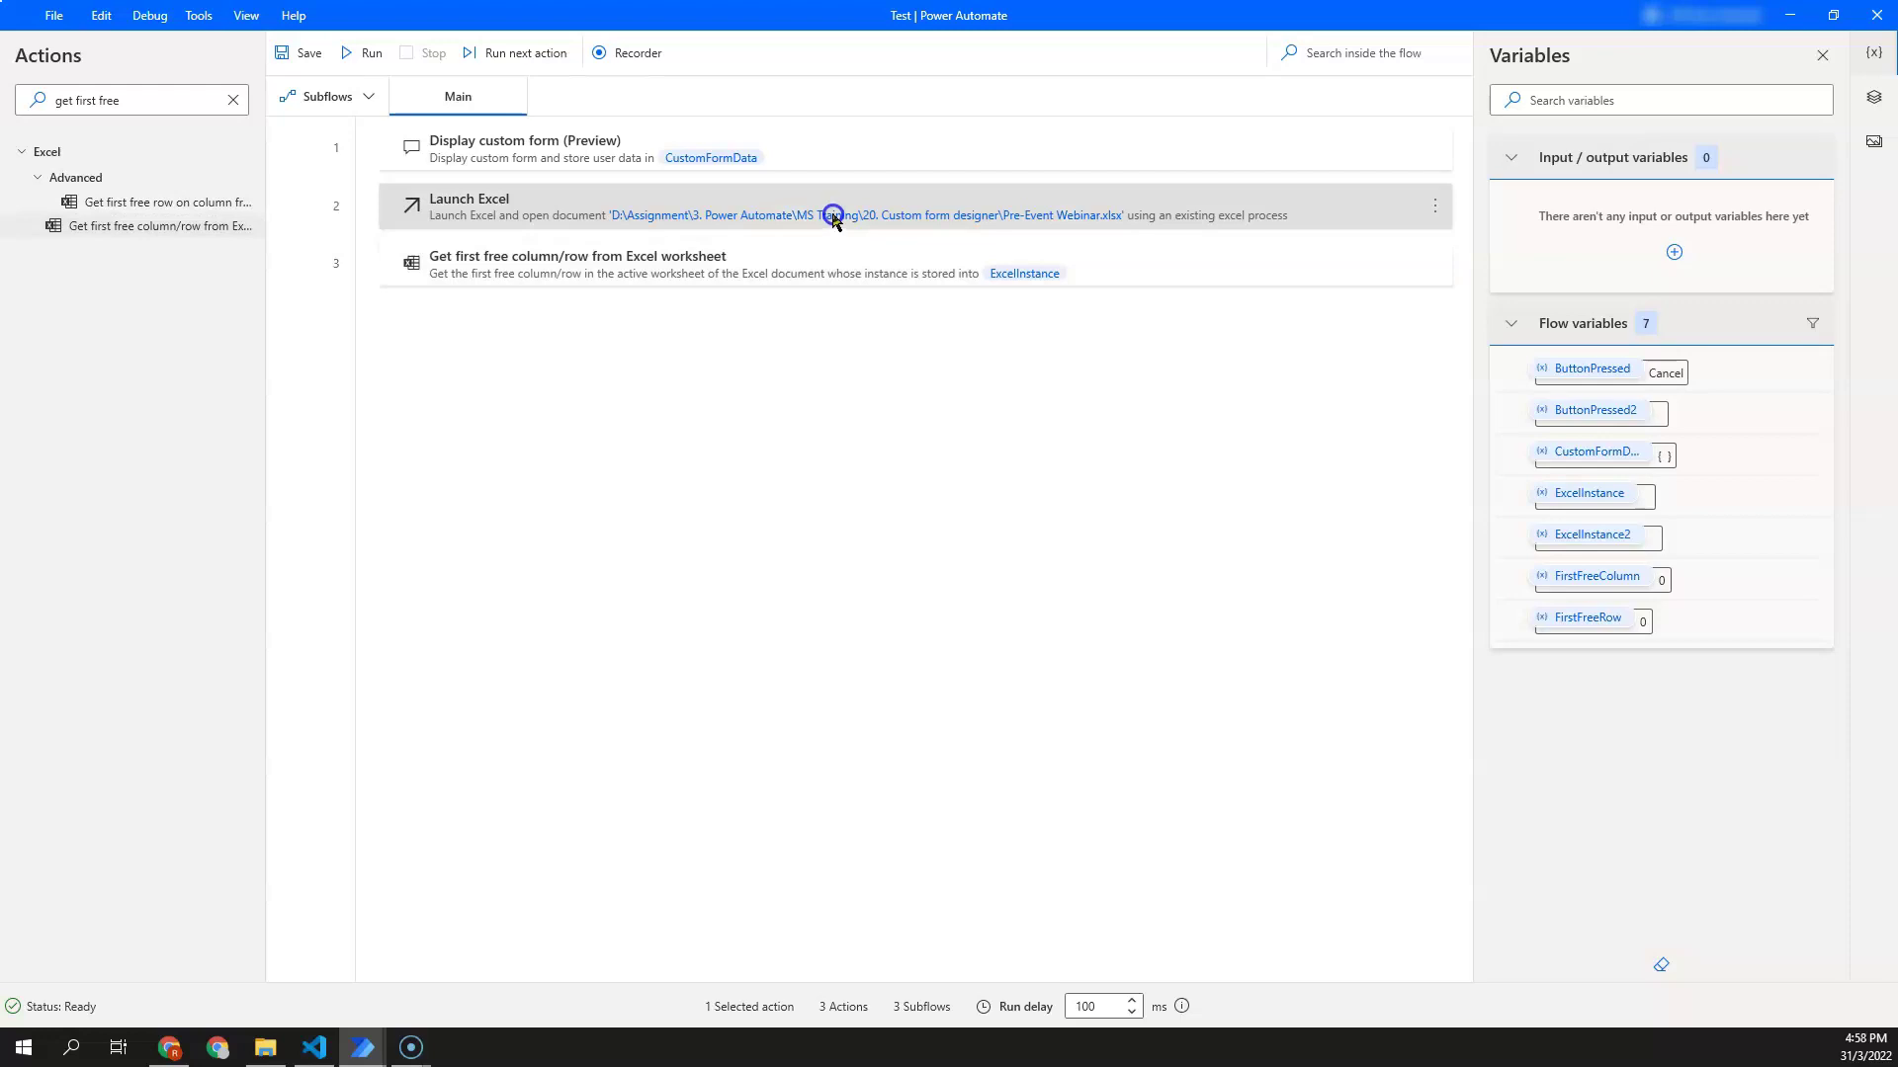
double_click(833, 217)
scroll(868, 643, "down", 2)
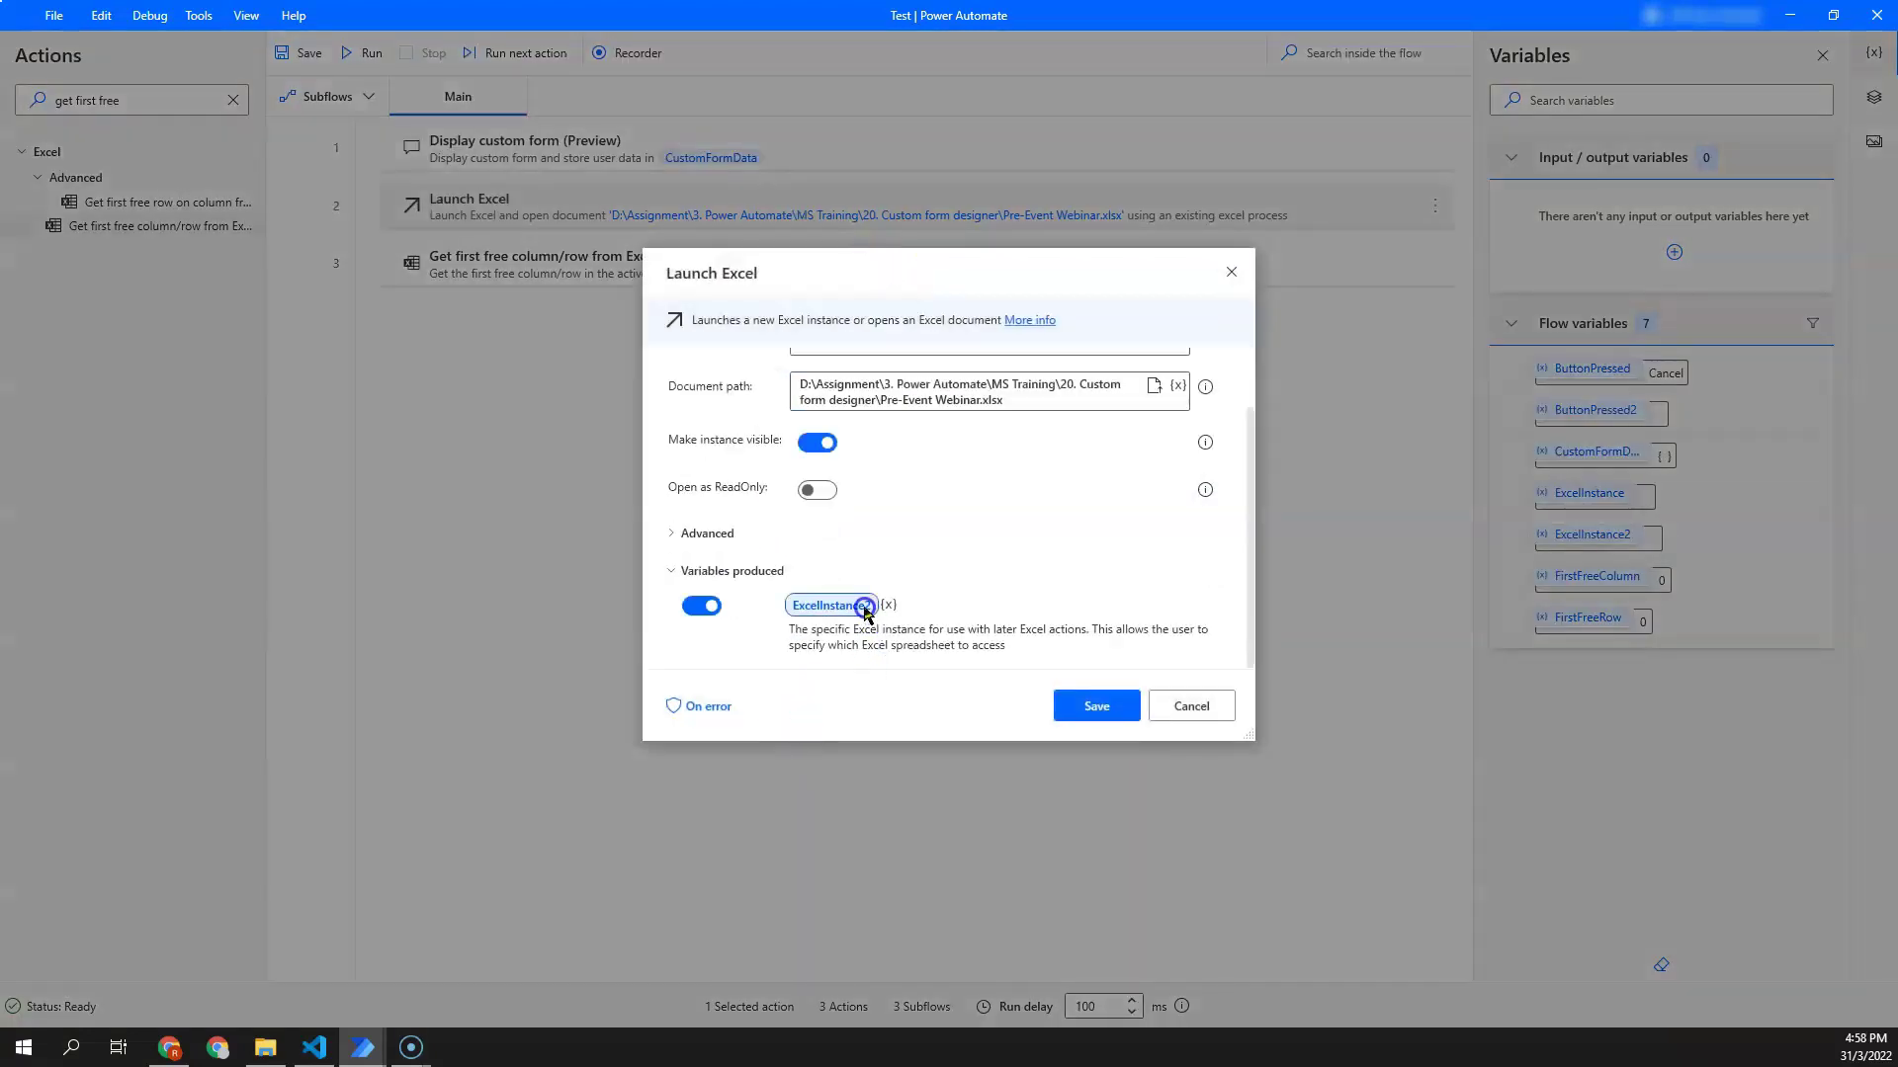
left_click(865, 612)
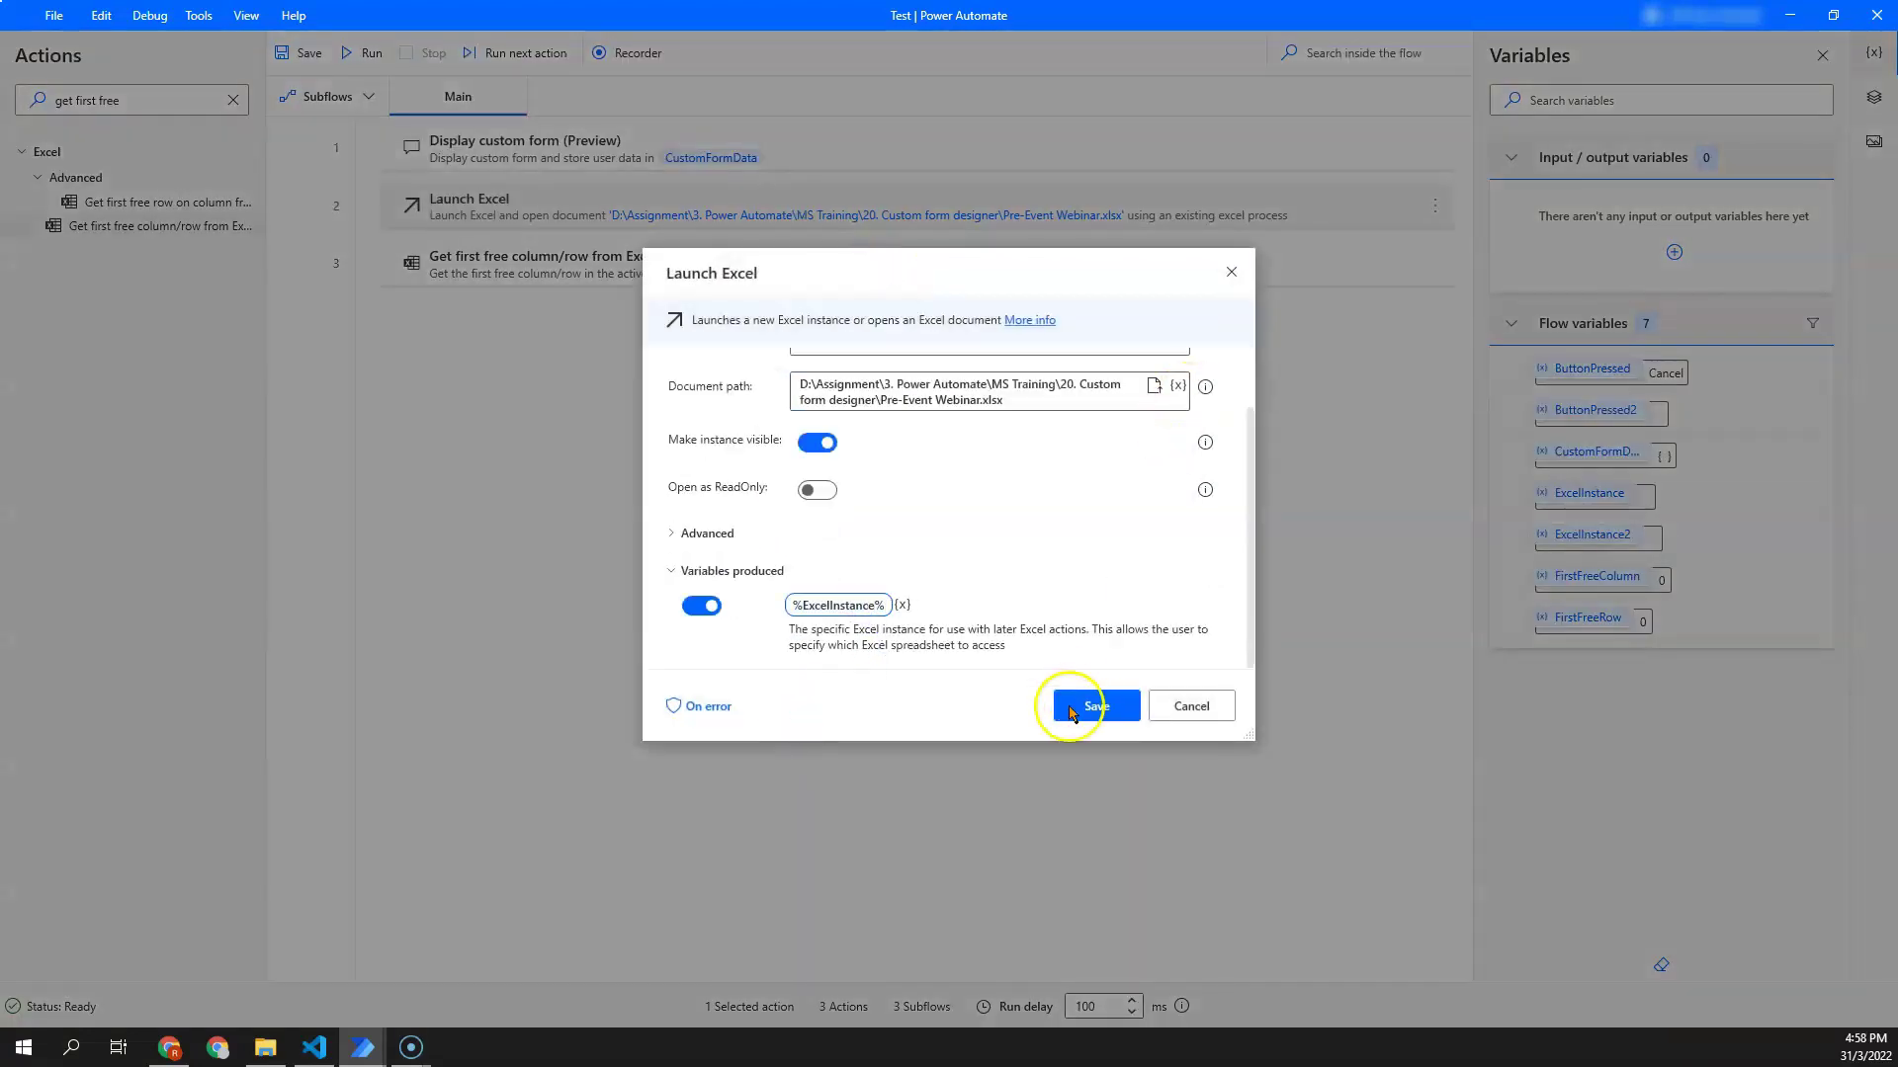
left_click(1105, 702)
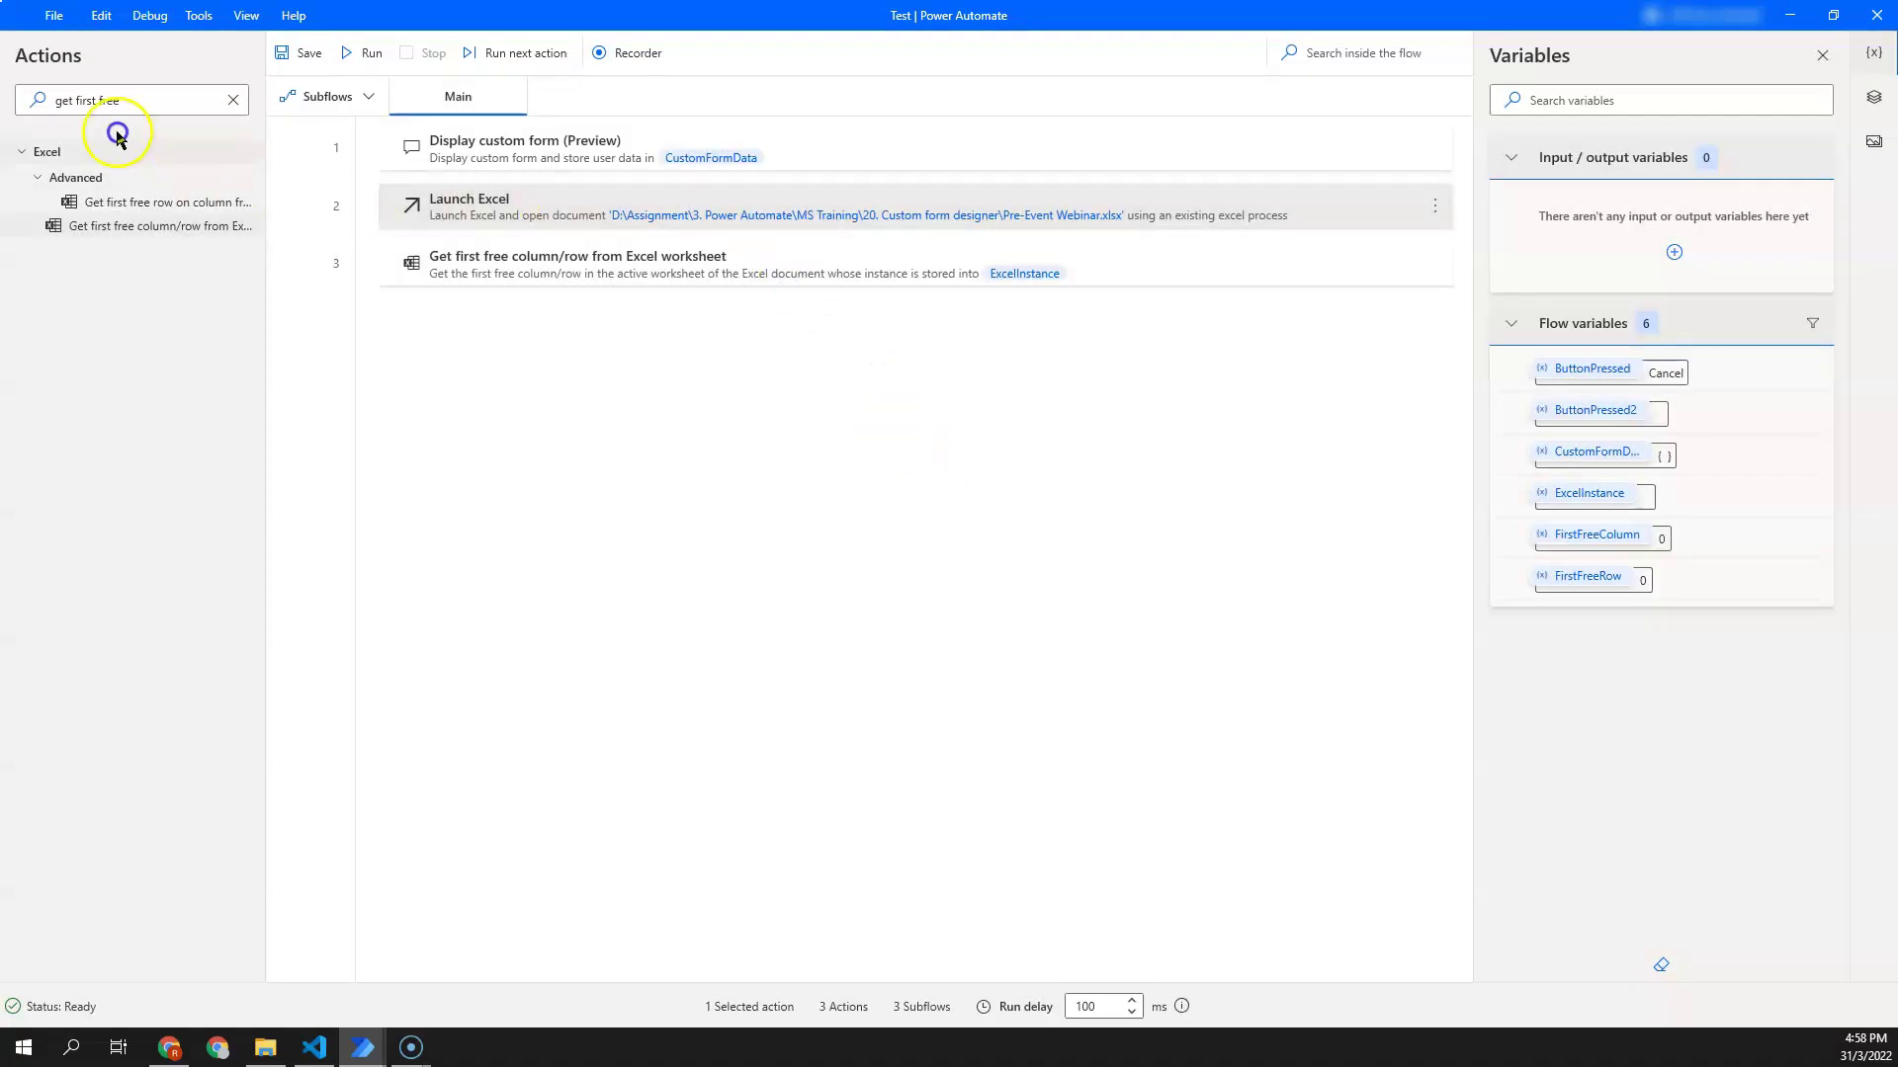
Step: Add a Write to Excel worksheet step writing %CustomFormData['TextName']% to column A, row %FirstFreeRow%
left_click(121, 98)
type("w")
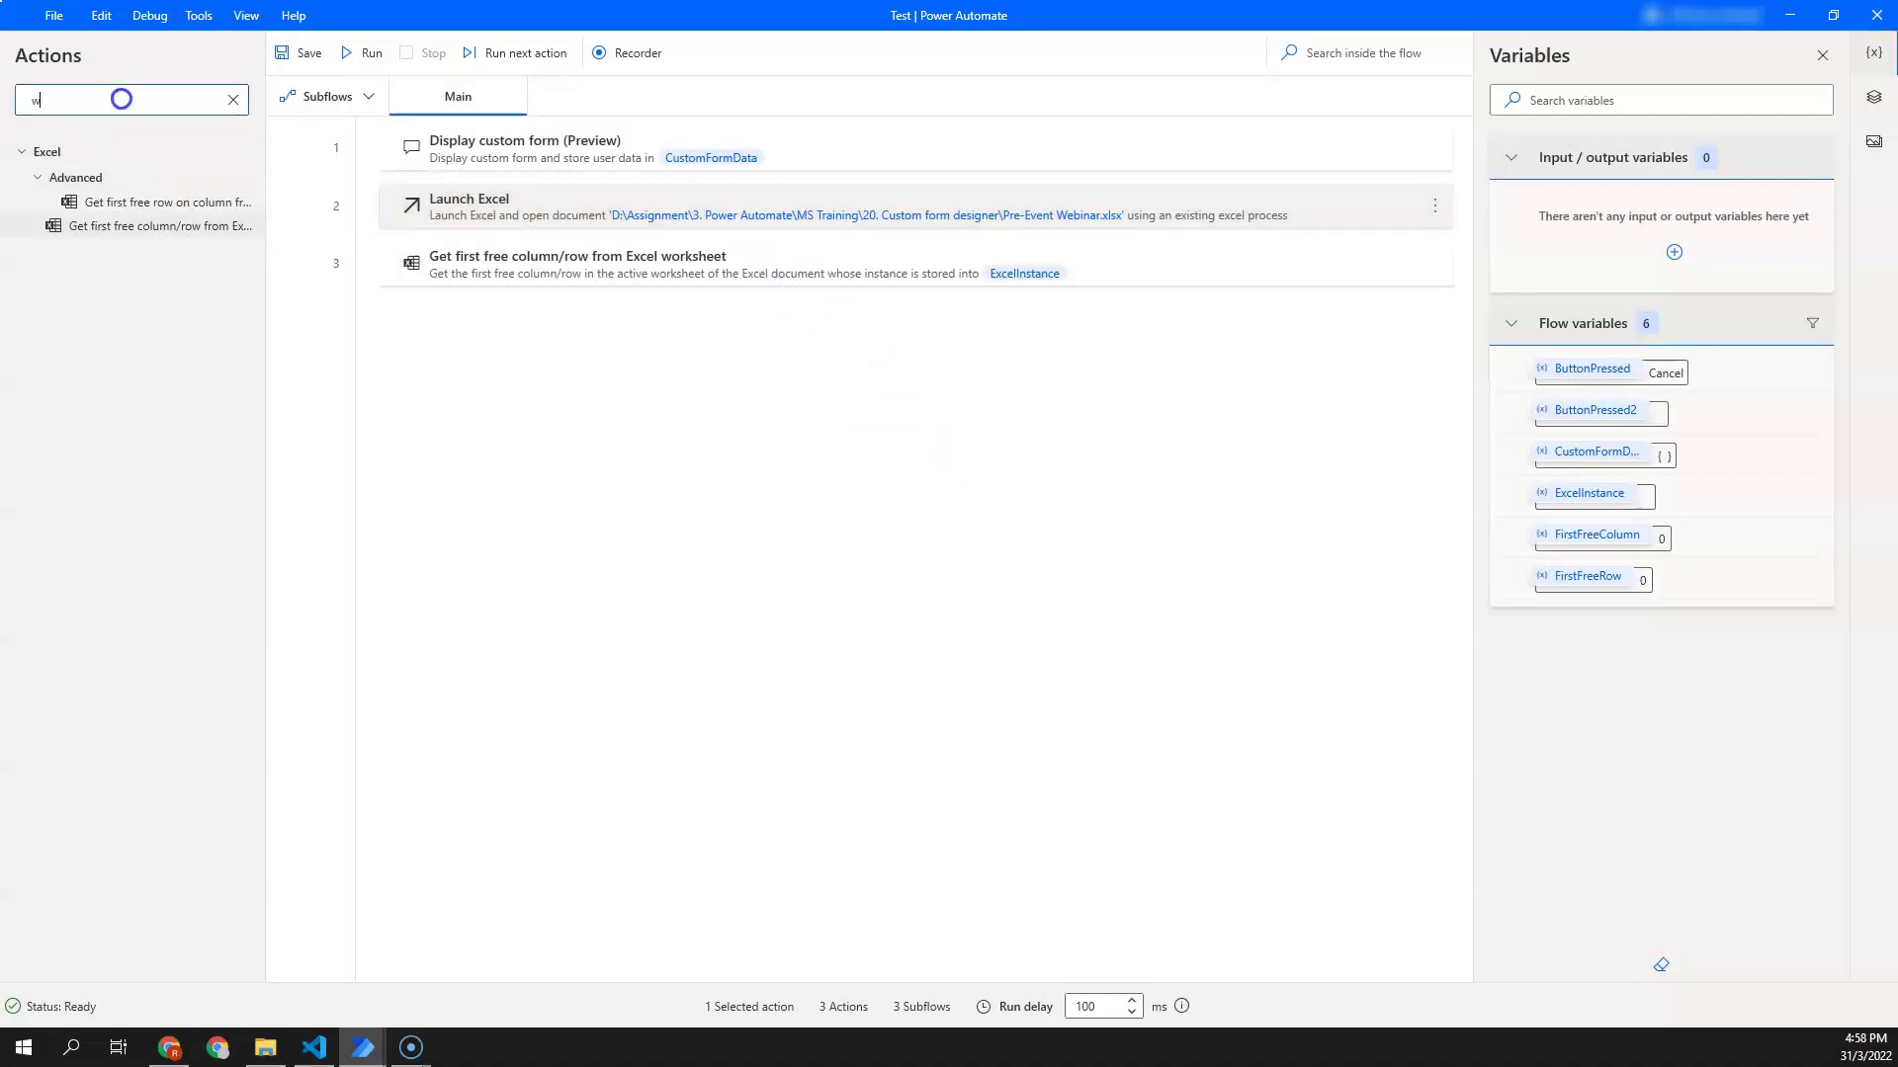
type("rite")
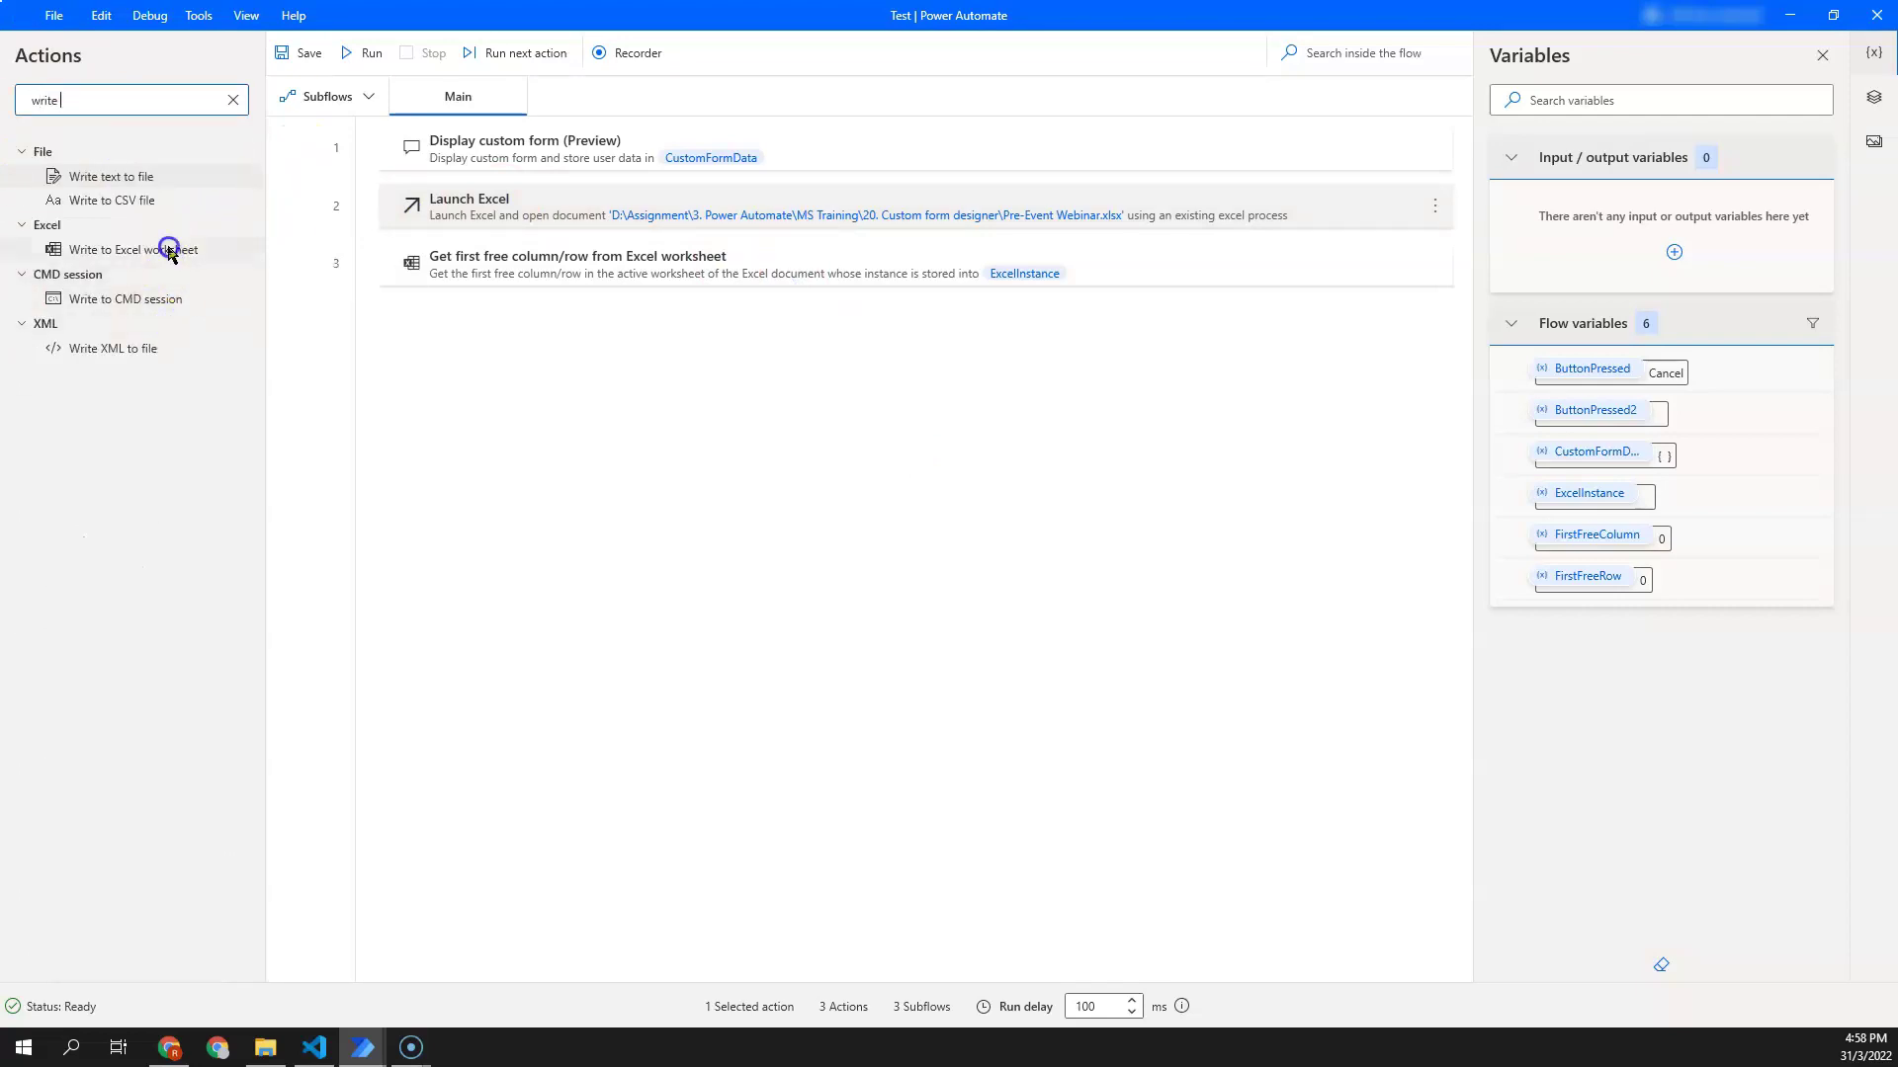
left_click_drag(168, 248, 1000, 406)
left_click(975, 482)
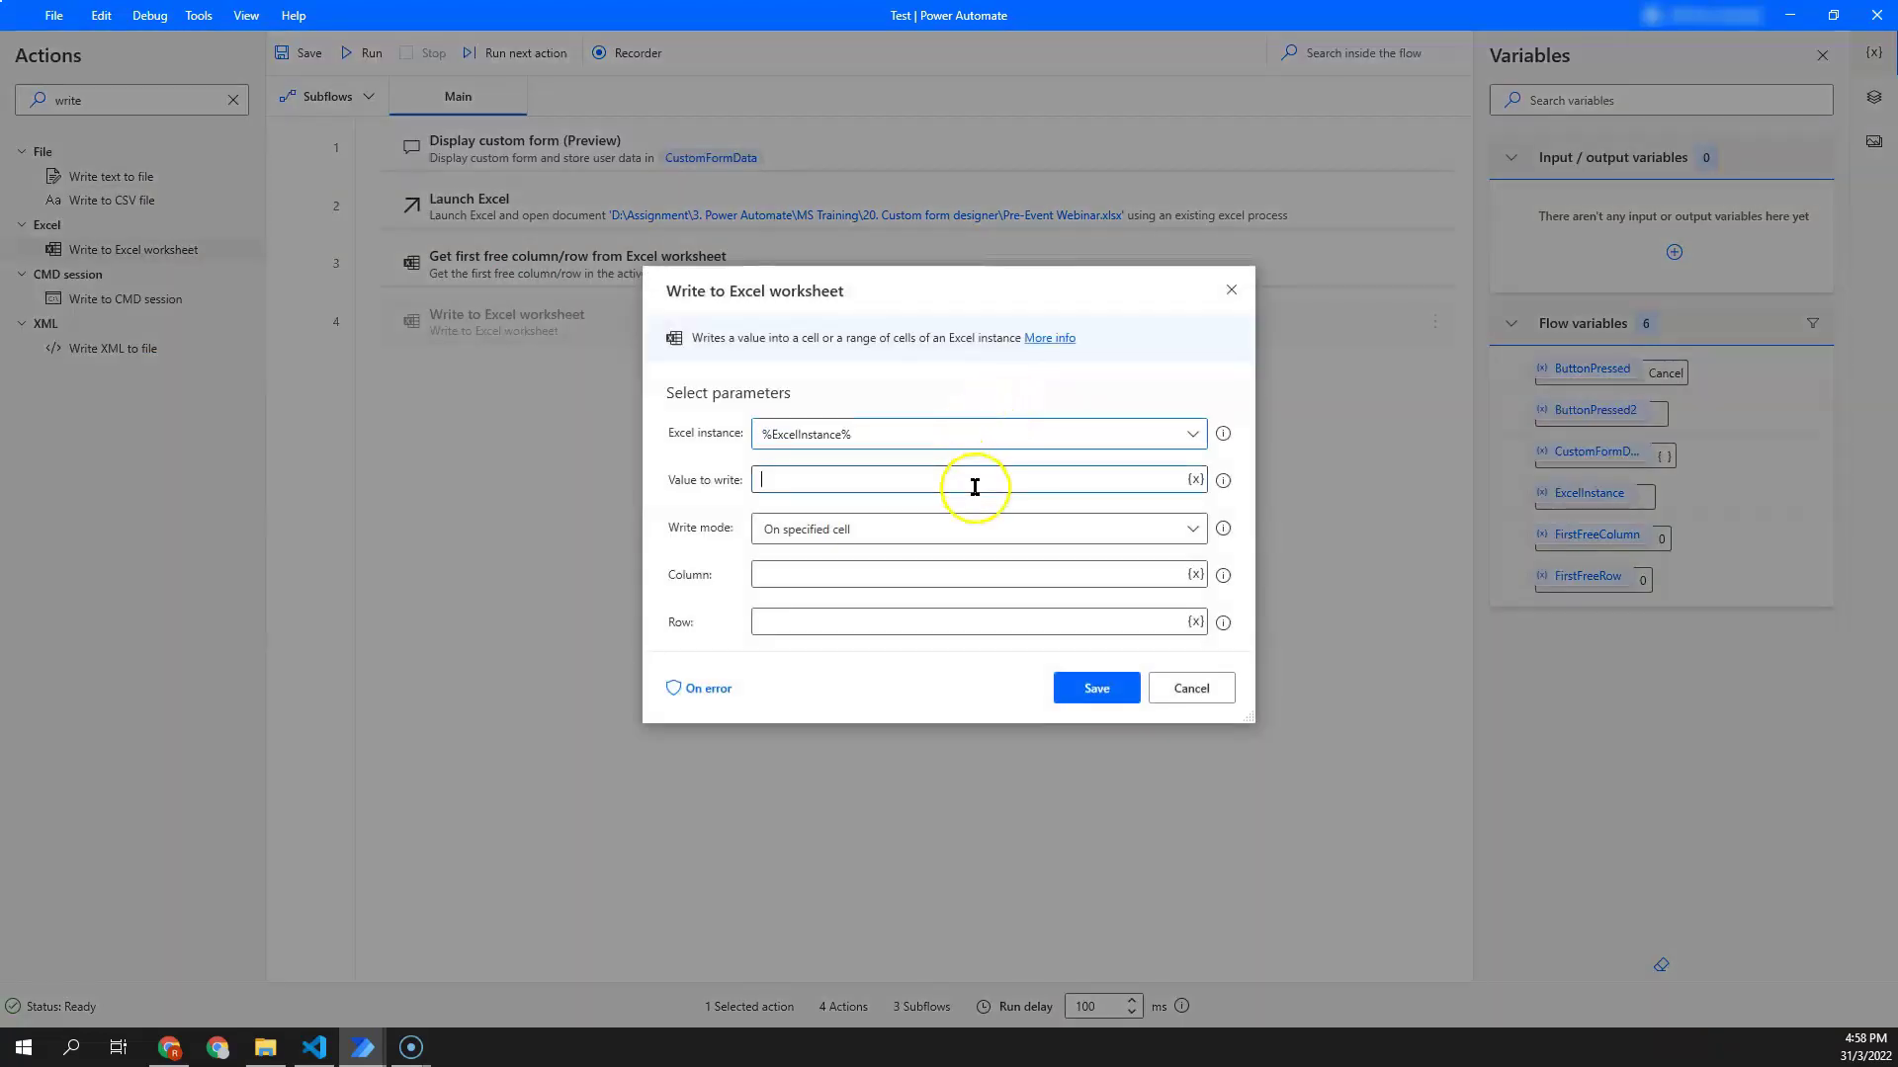
left_click(1196, 479)
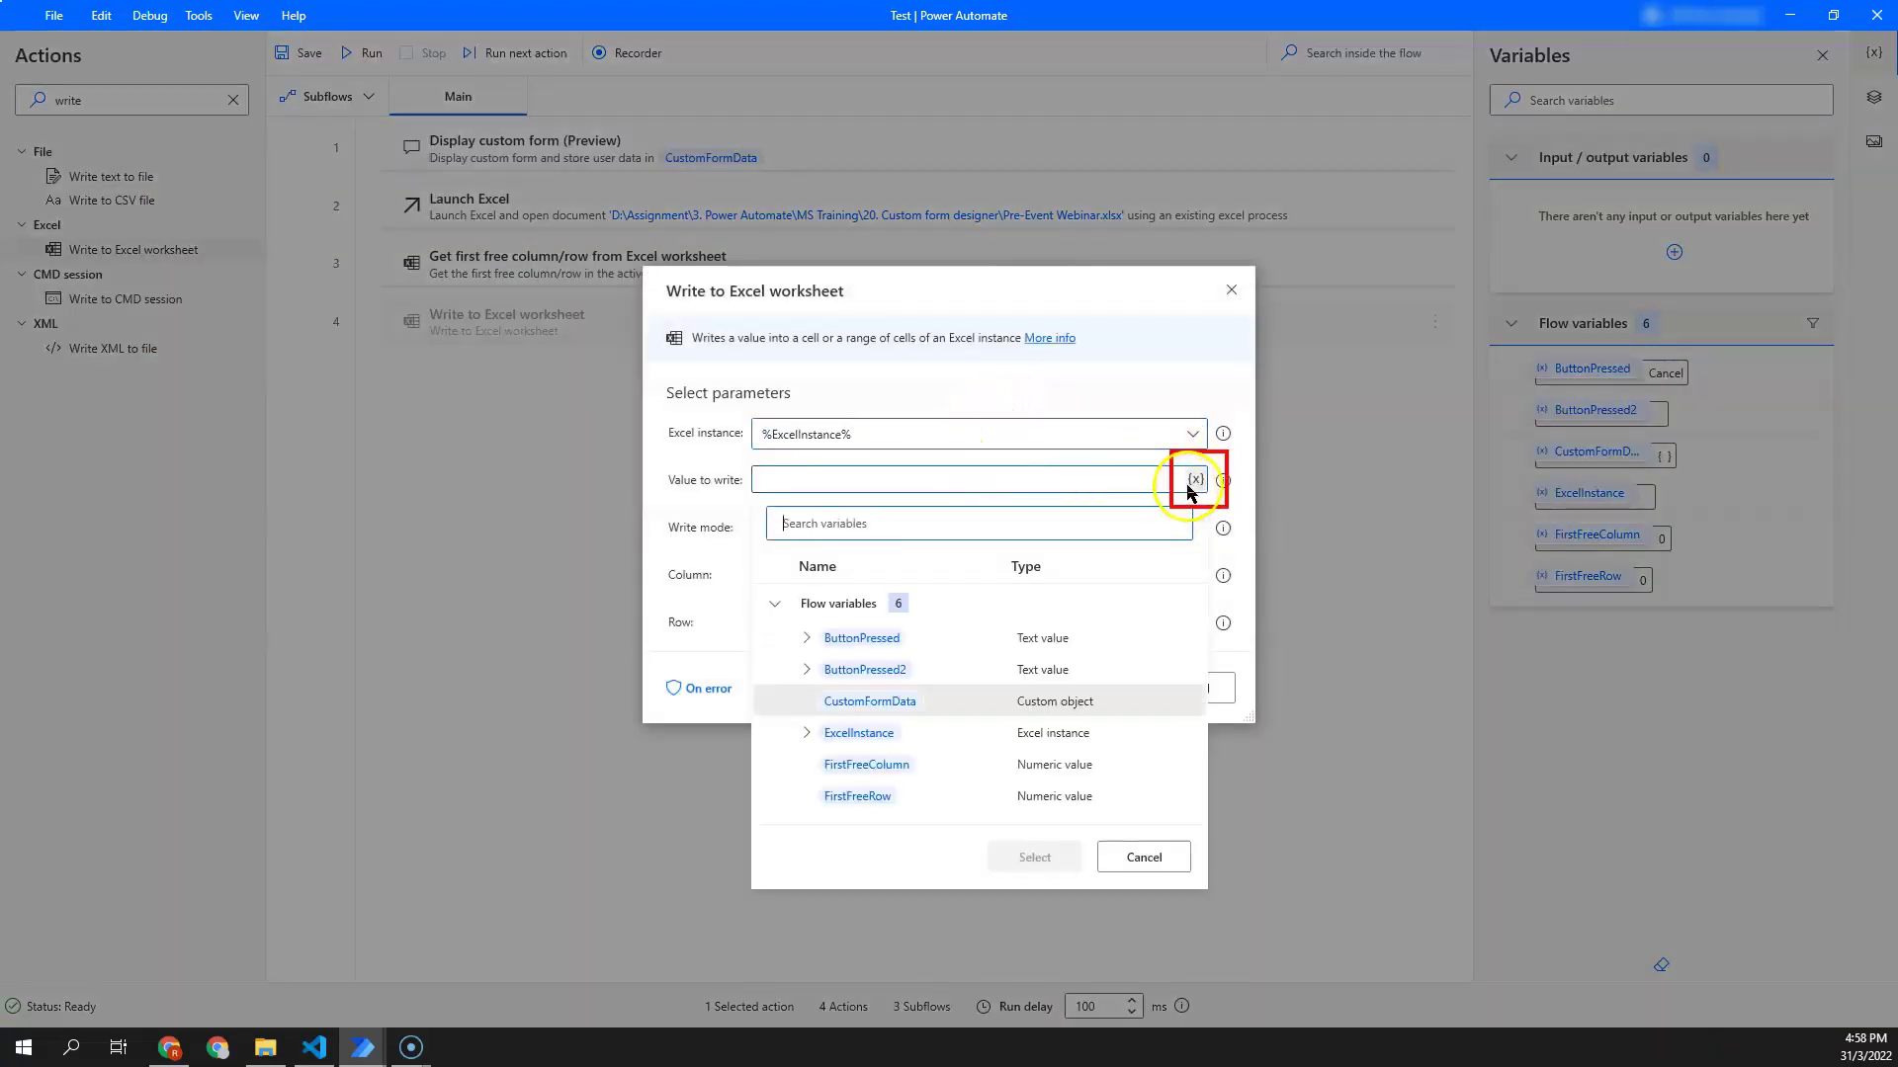
double_click(894, 702)
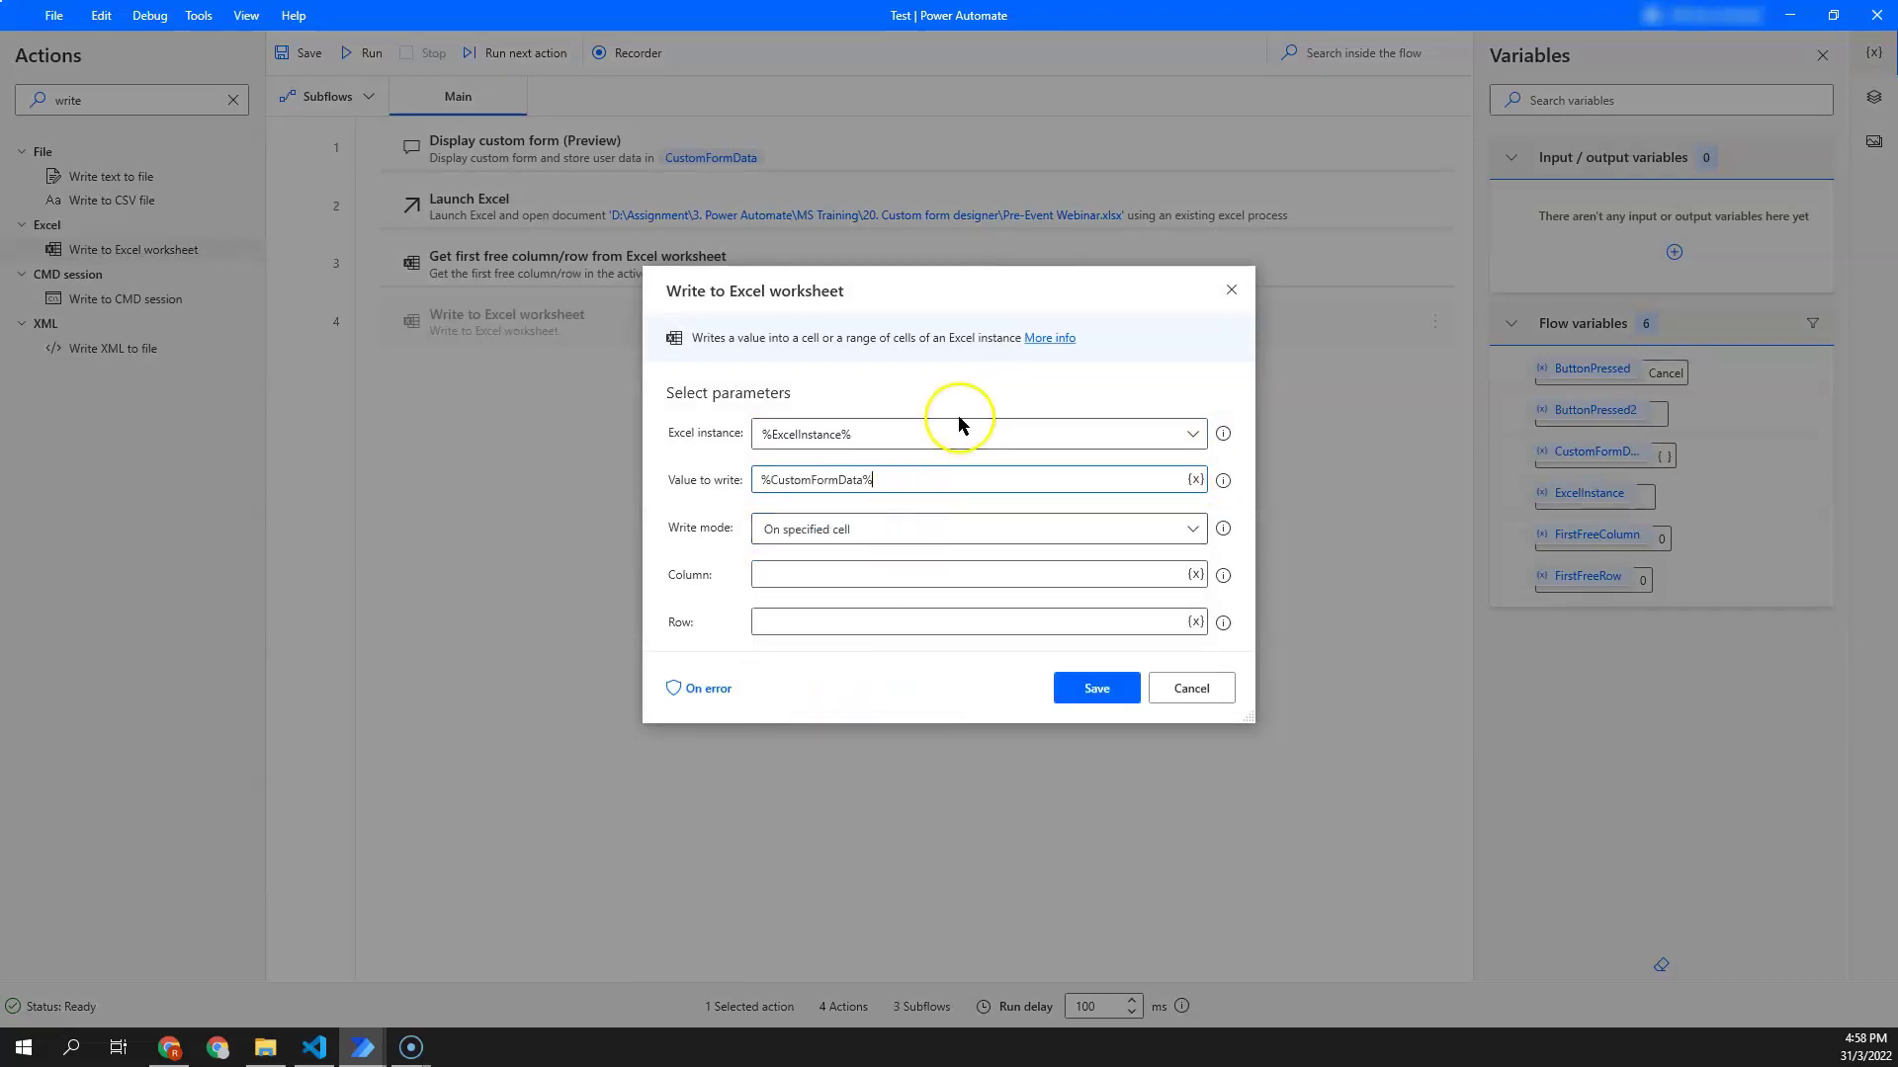
type("[")
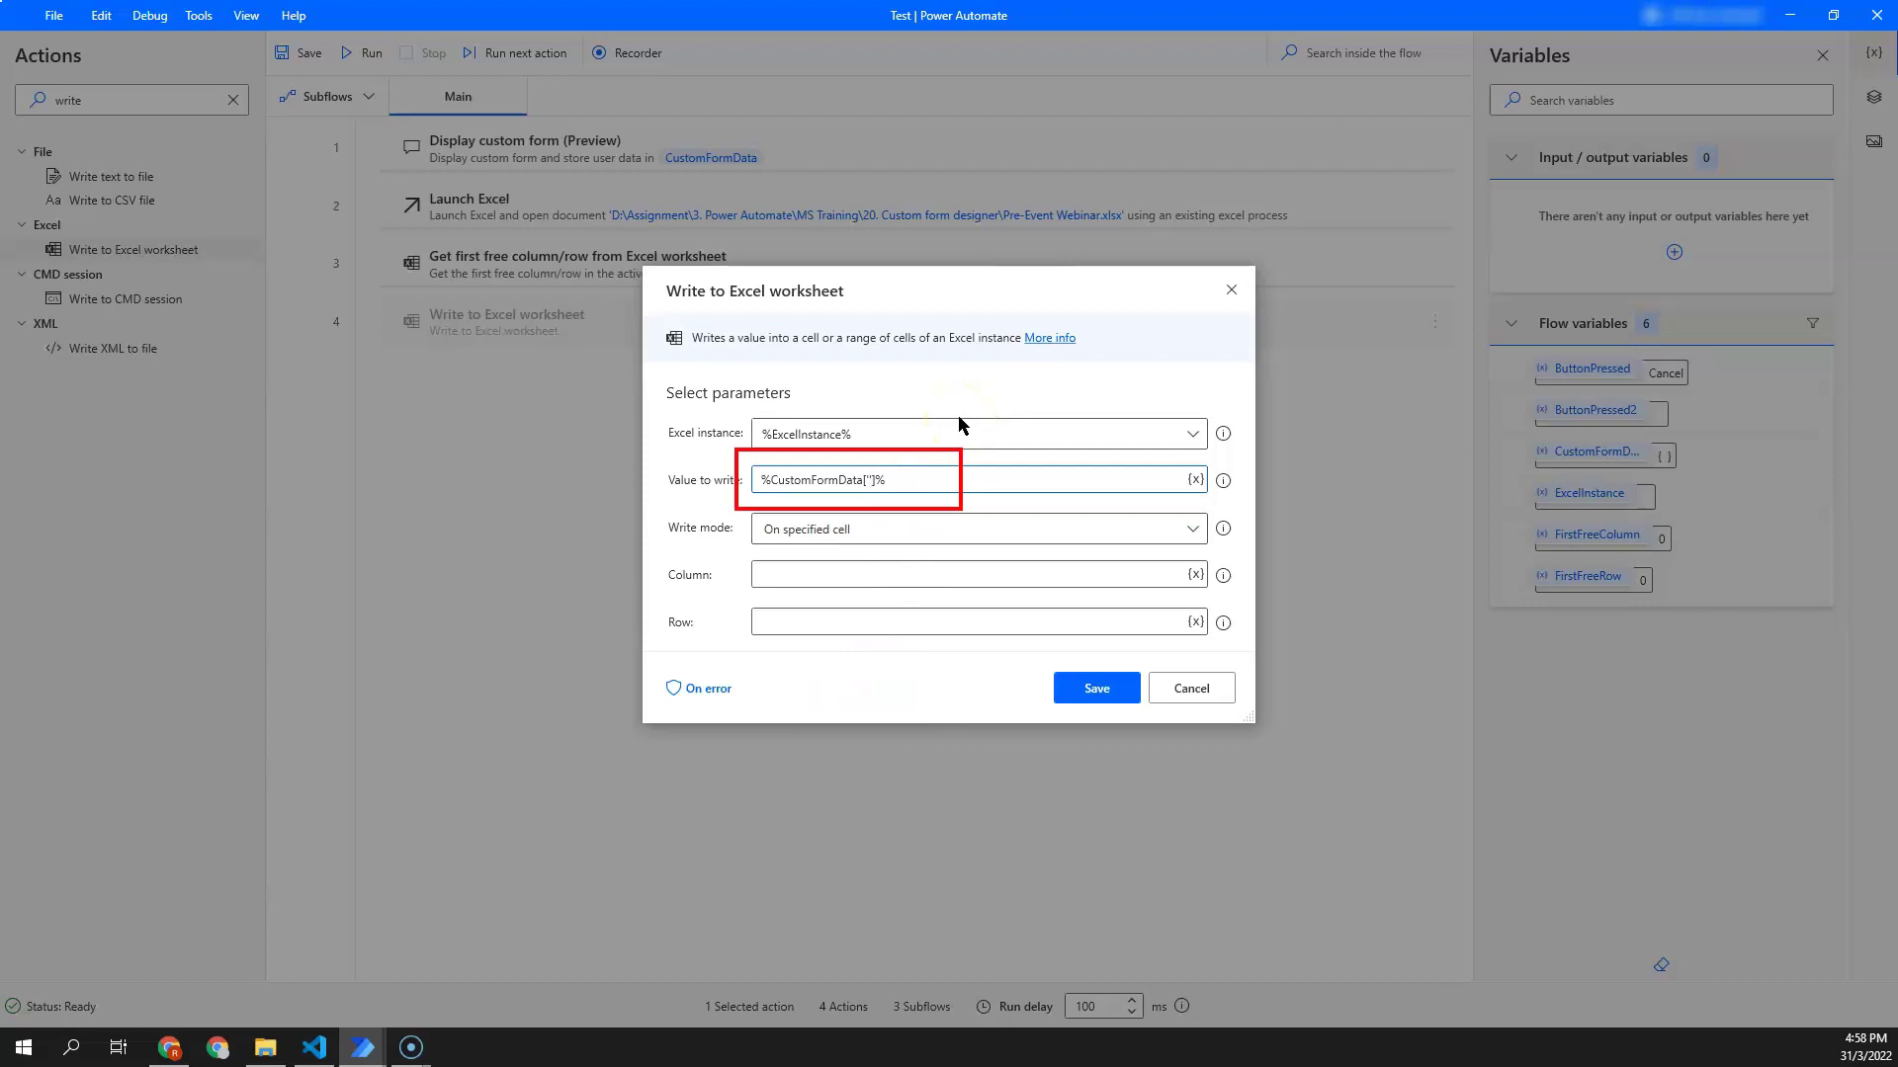
type("'")
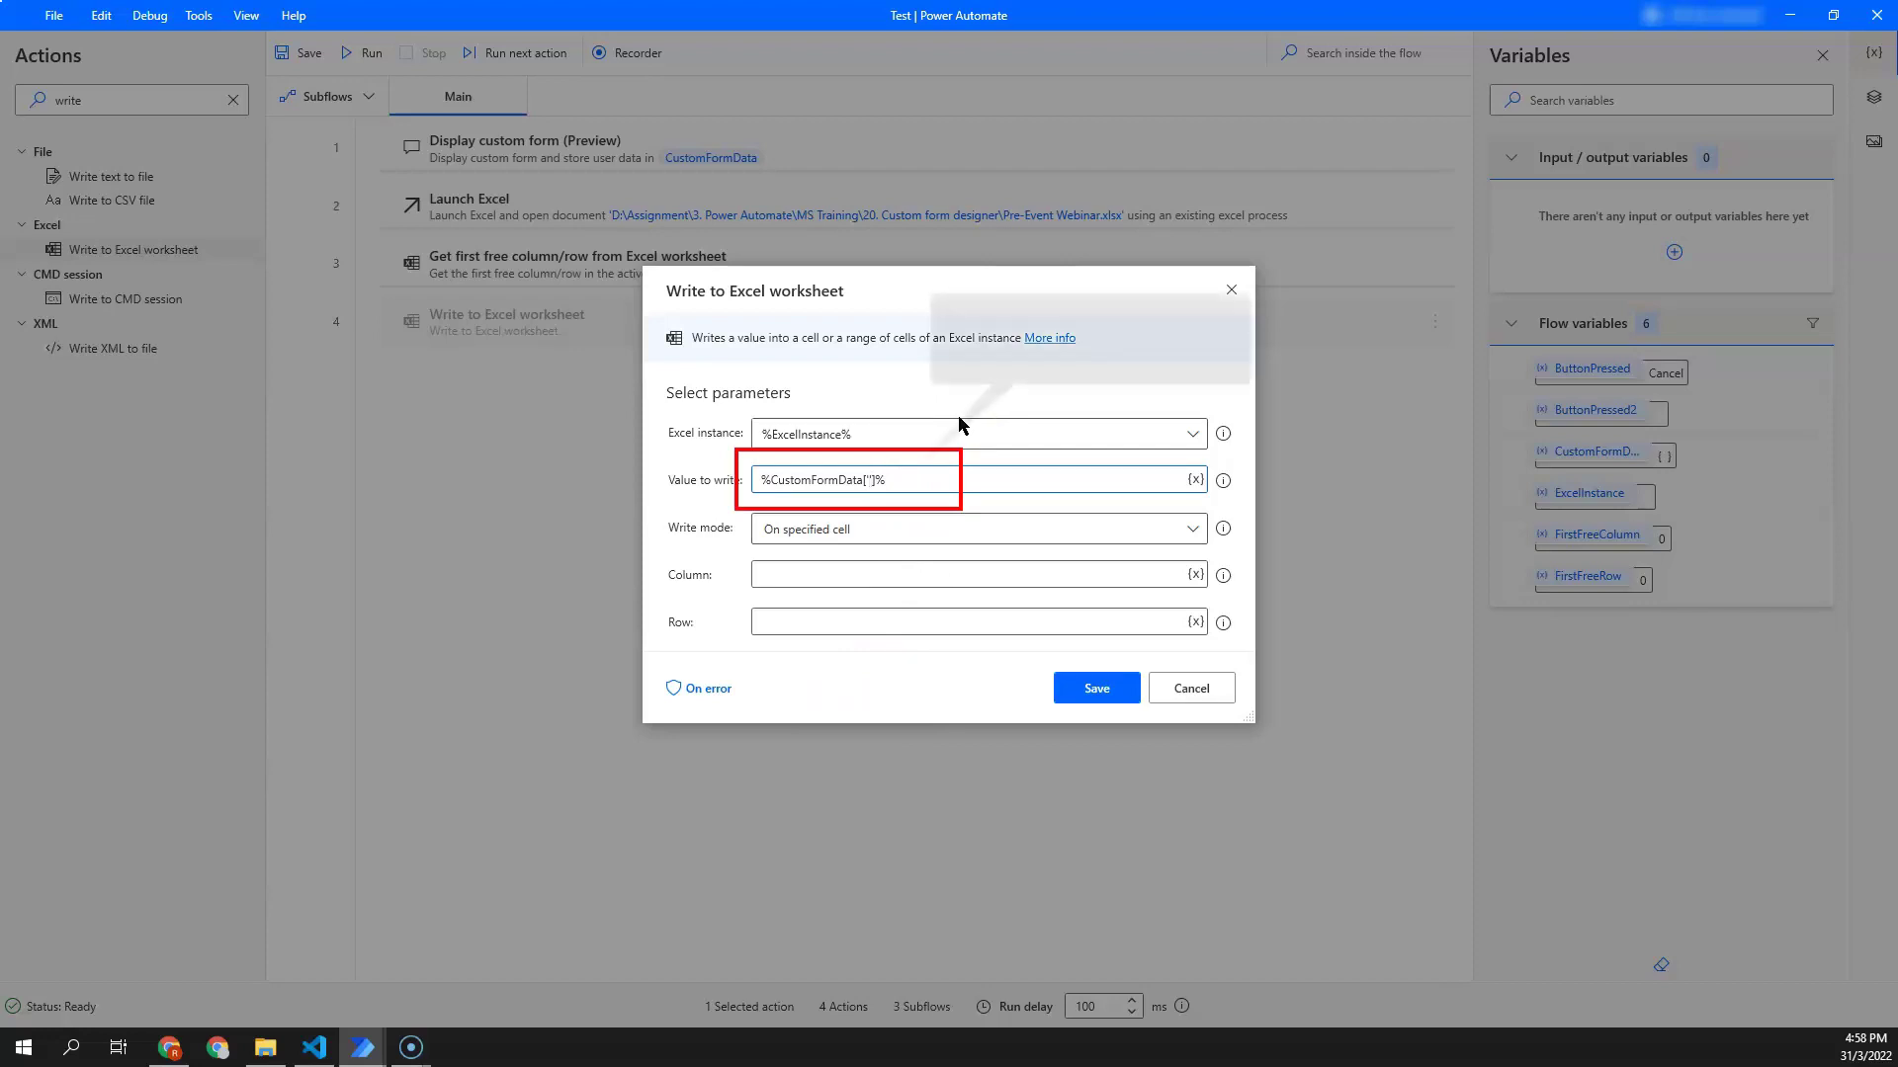
type("TextNa")
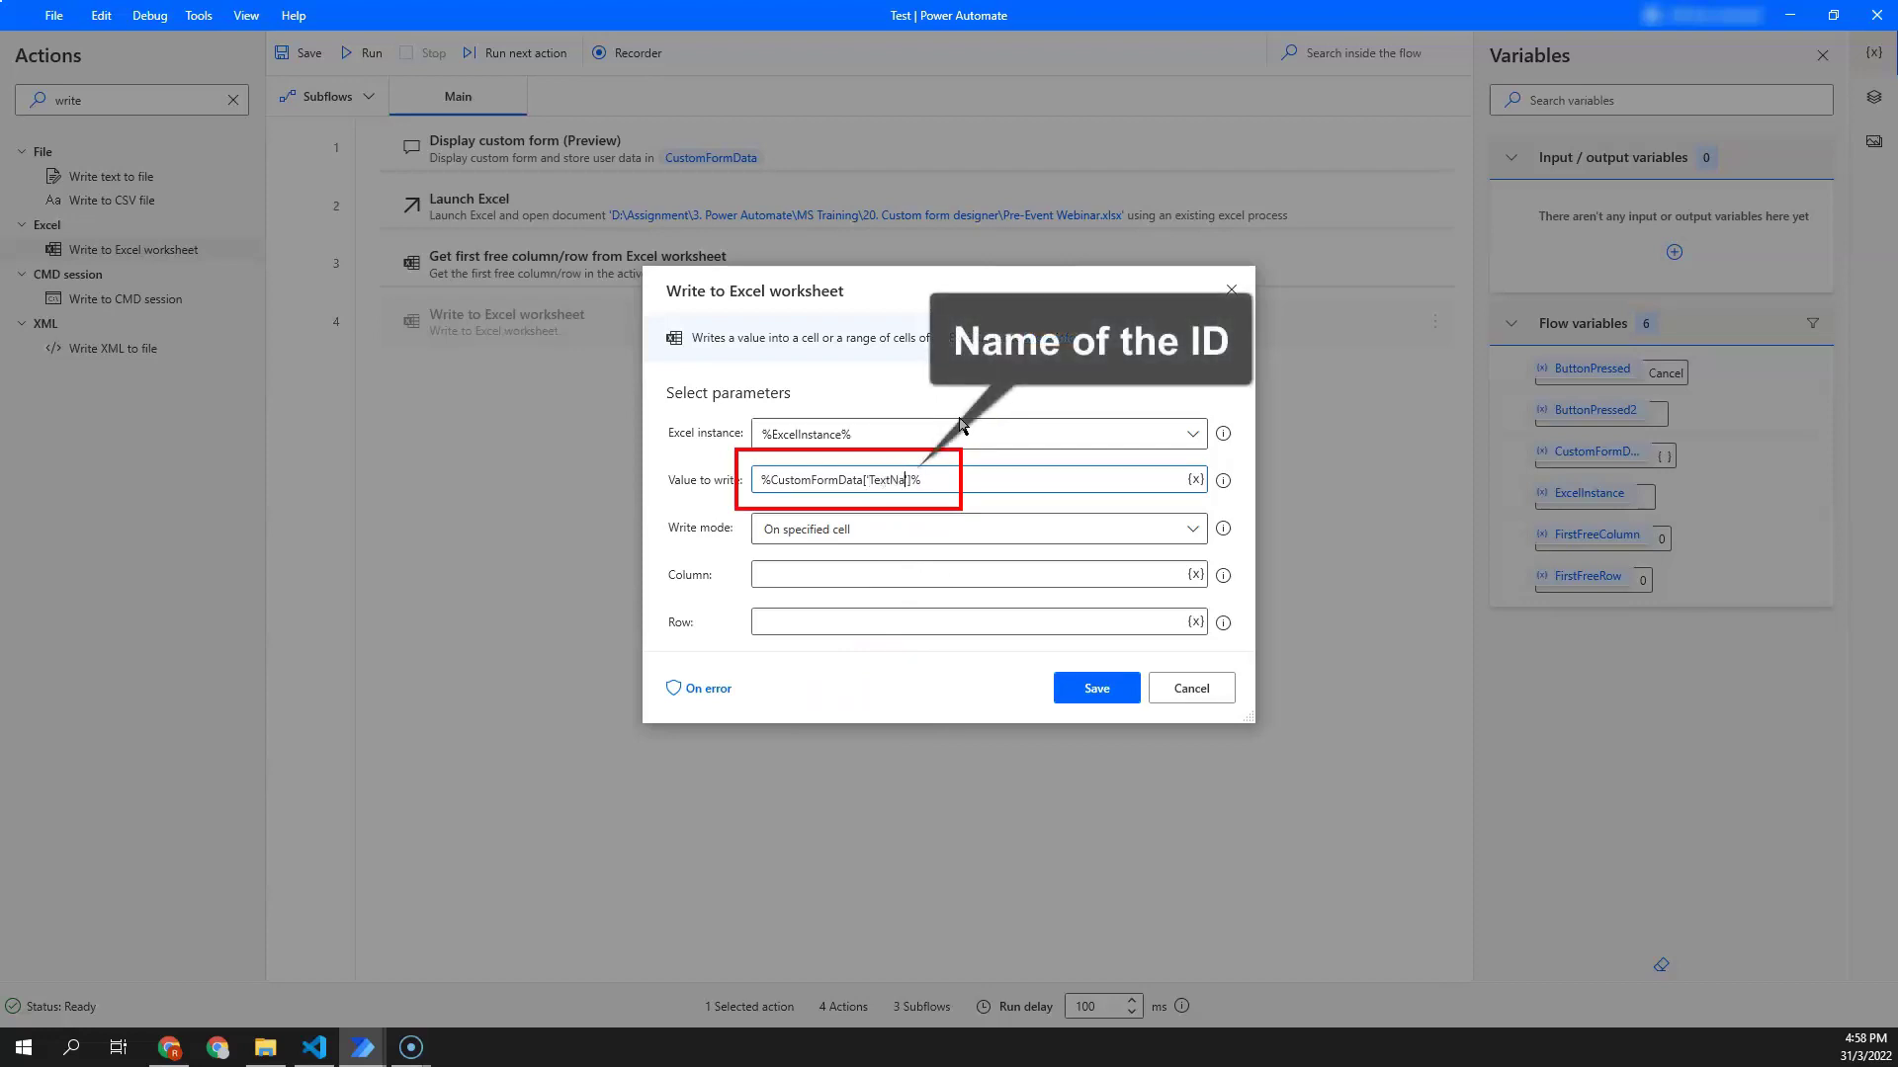
type("me'")
left_click(955, 577)
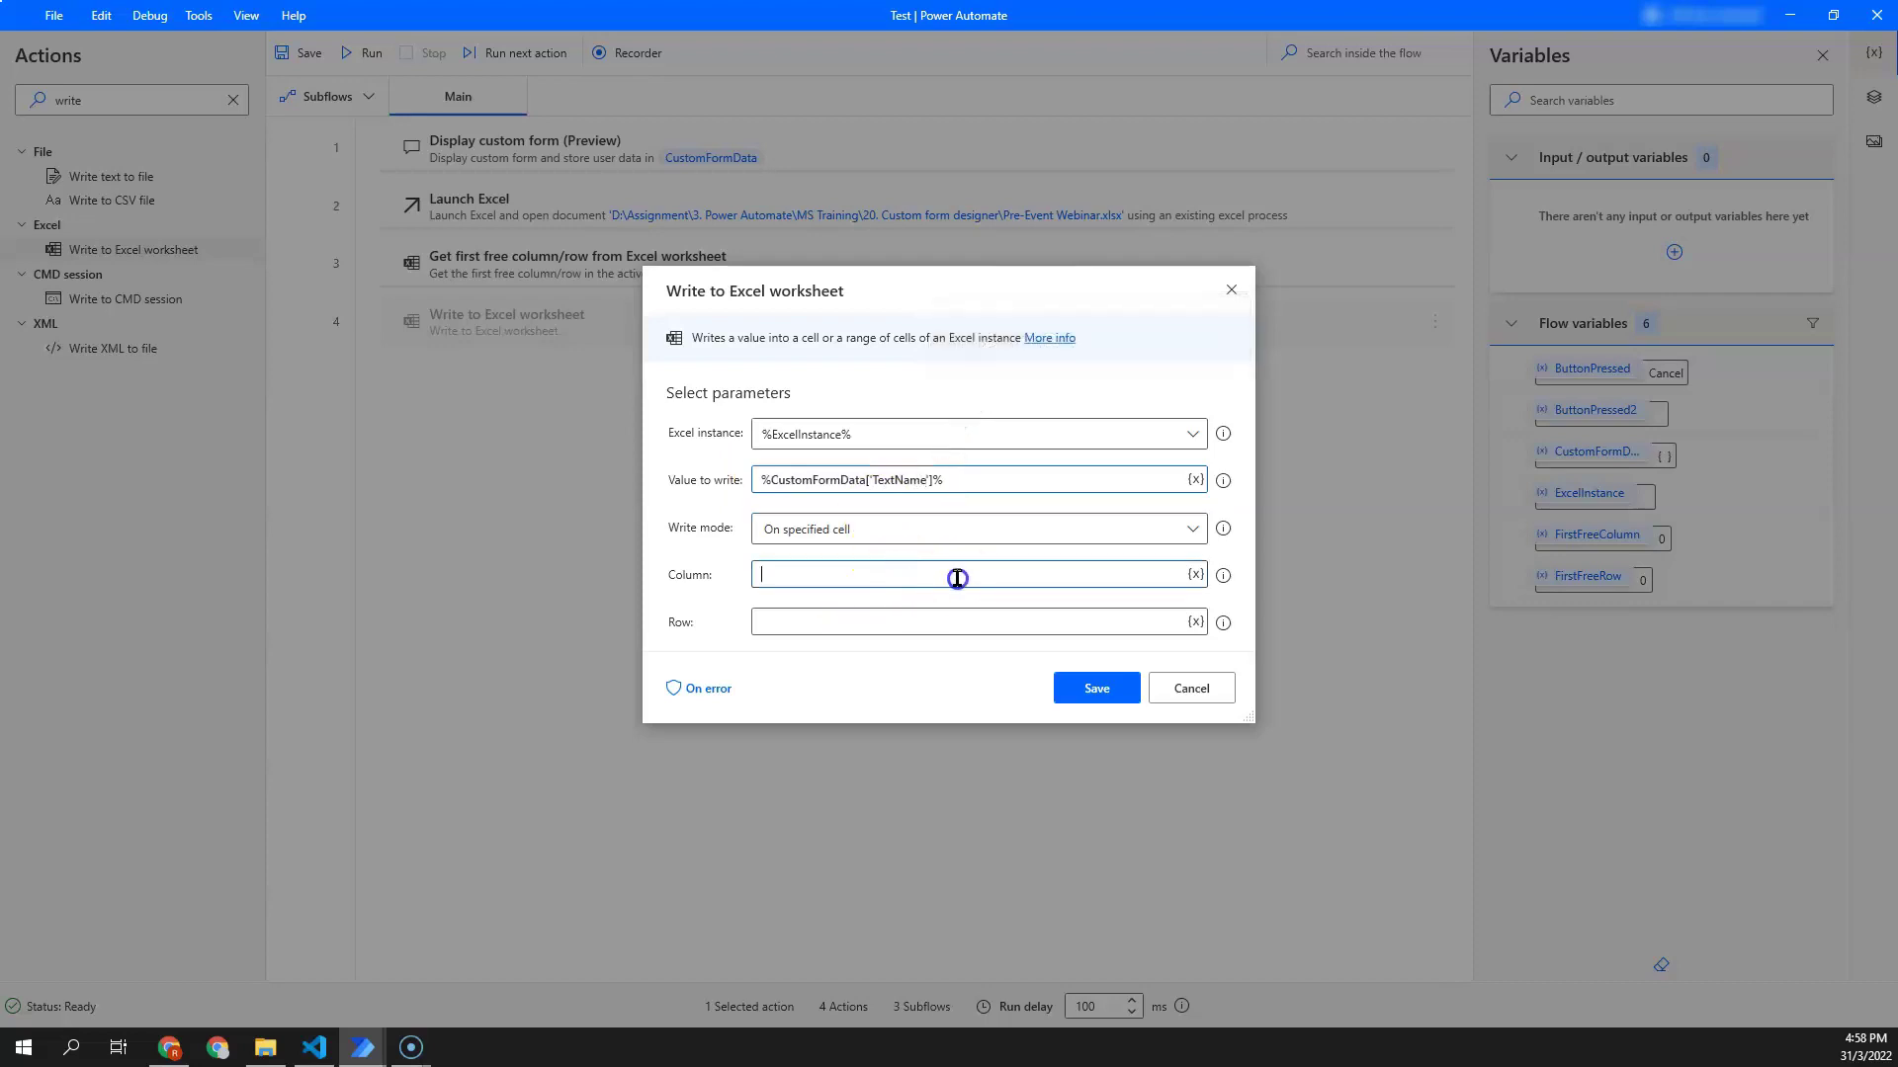
type("A")
left_click(932, 623)
left_click(1193, 622)
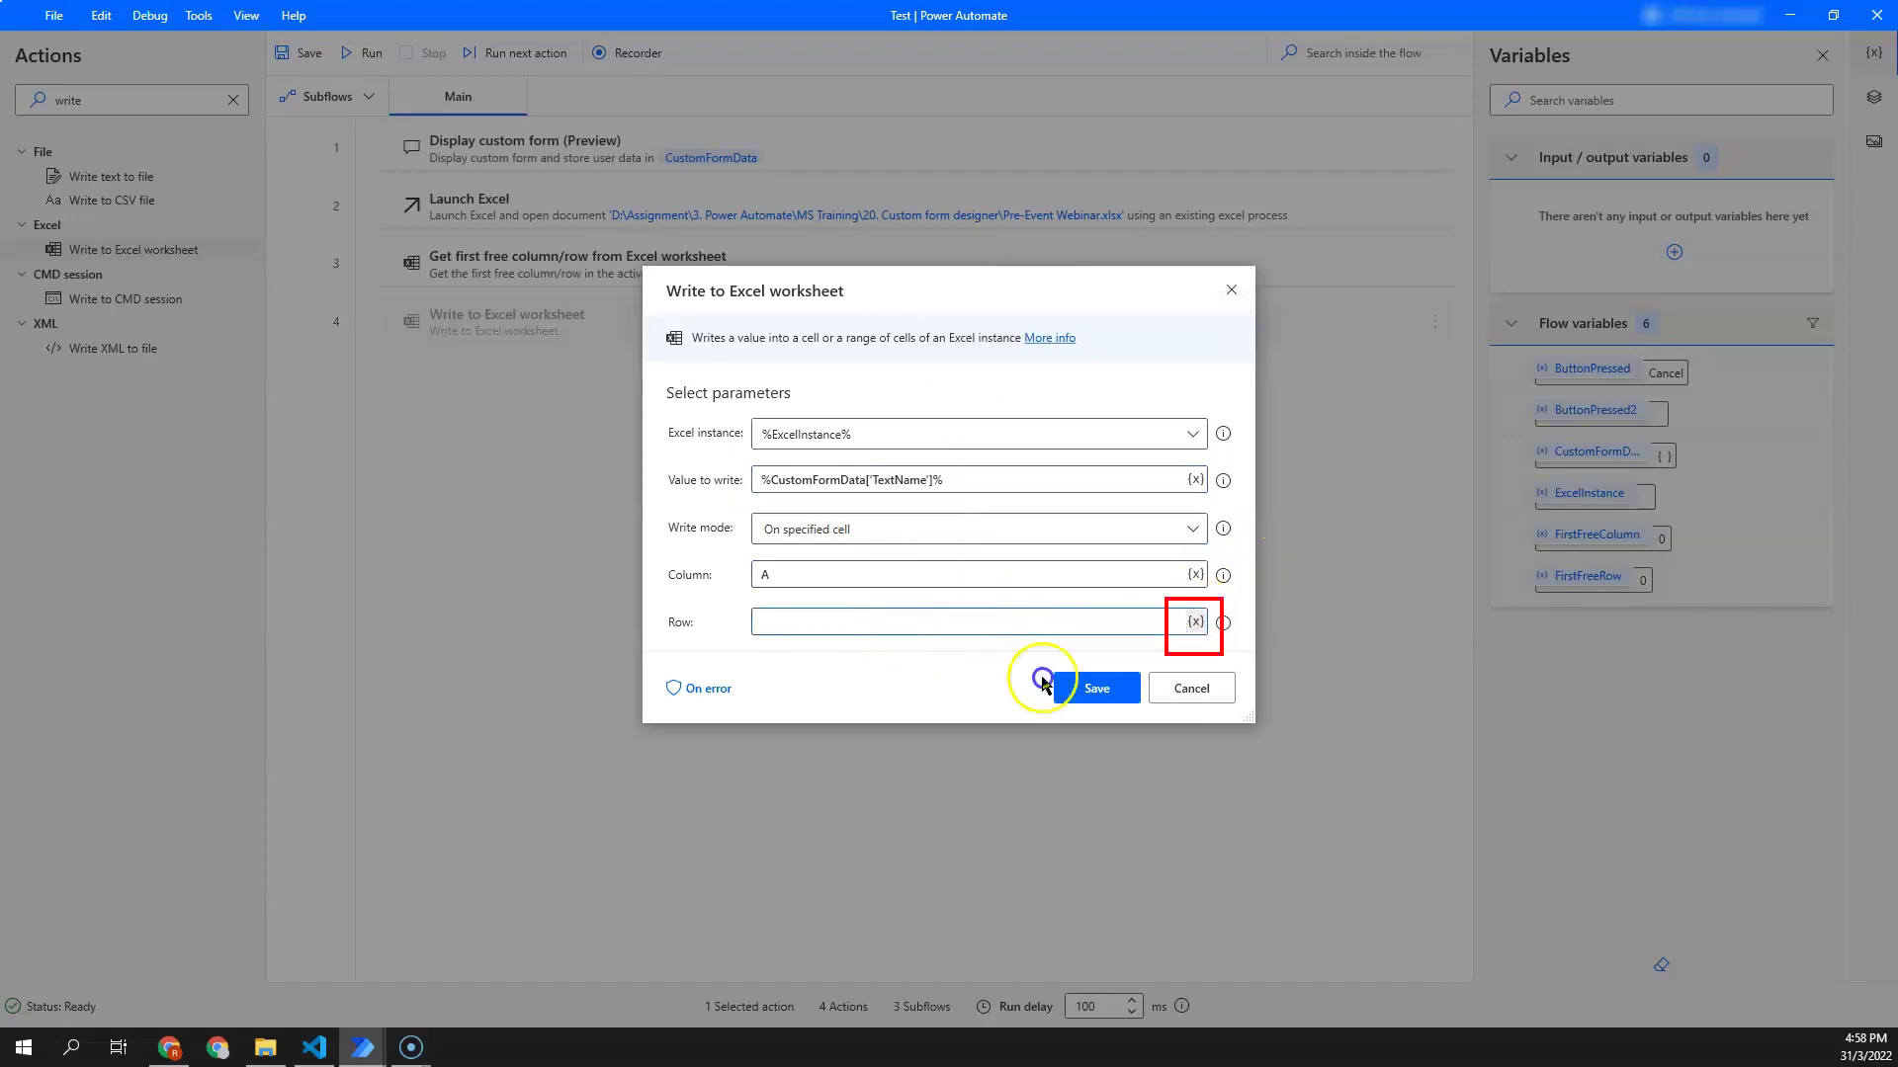
left_click(860, 944)
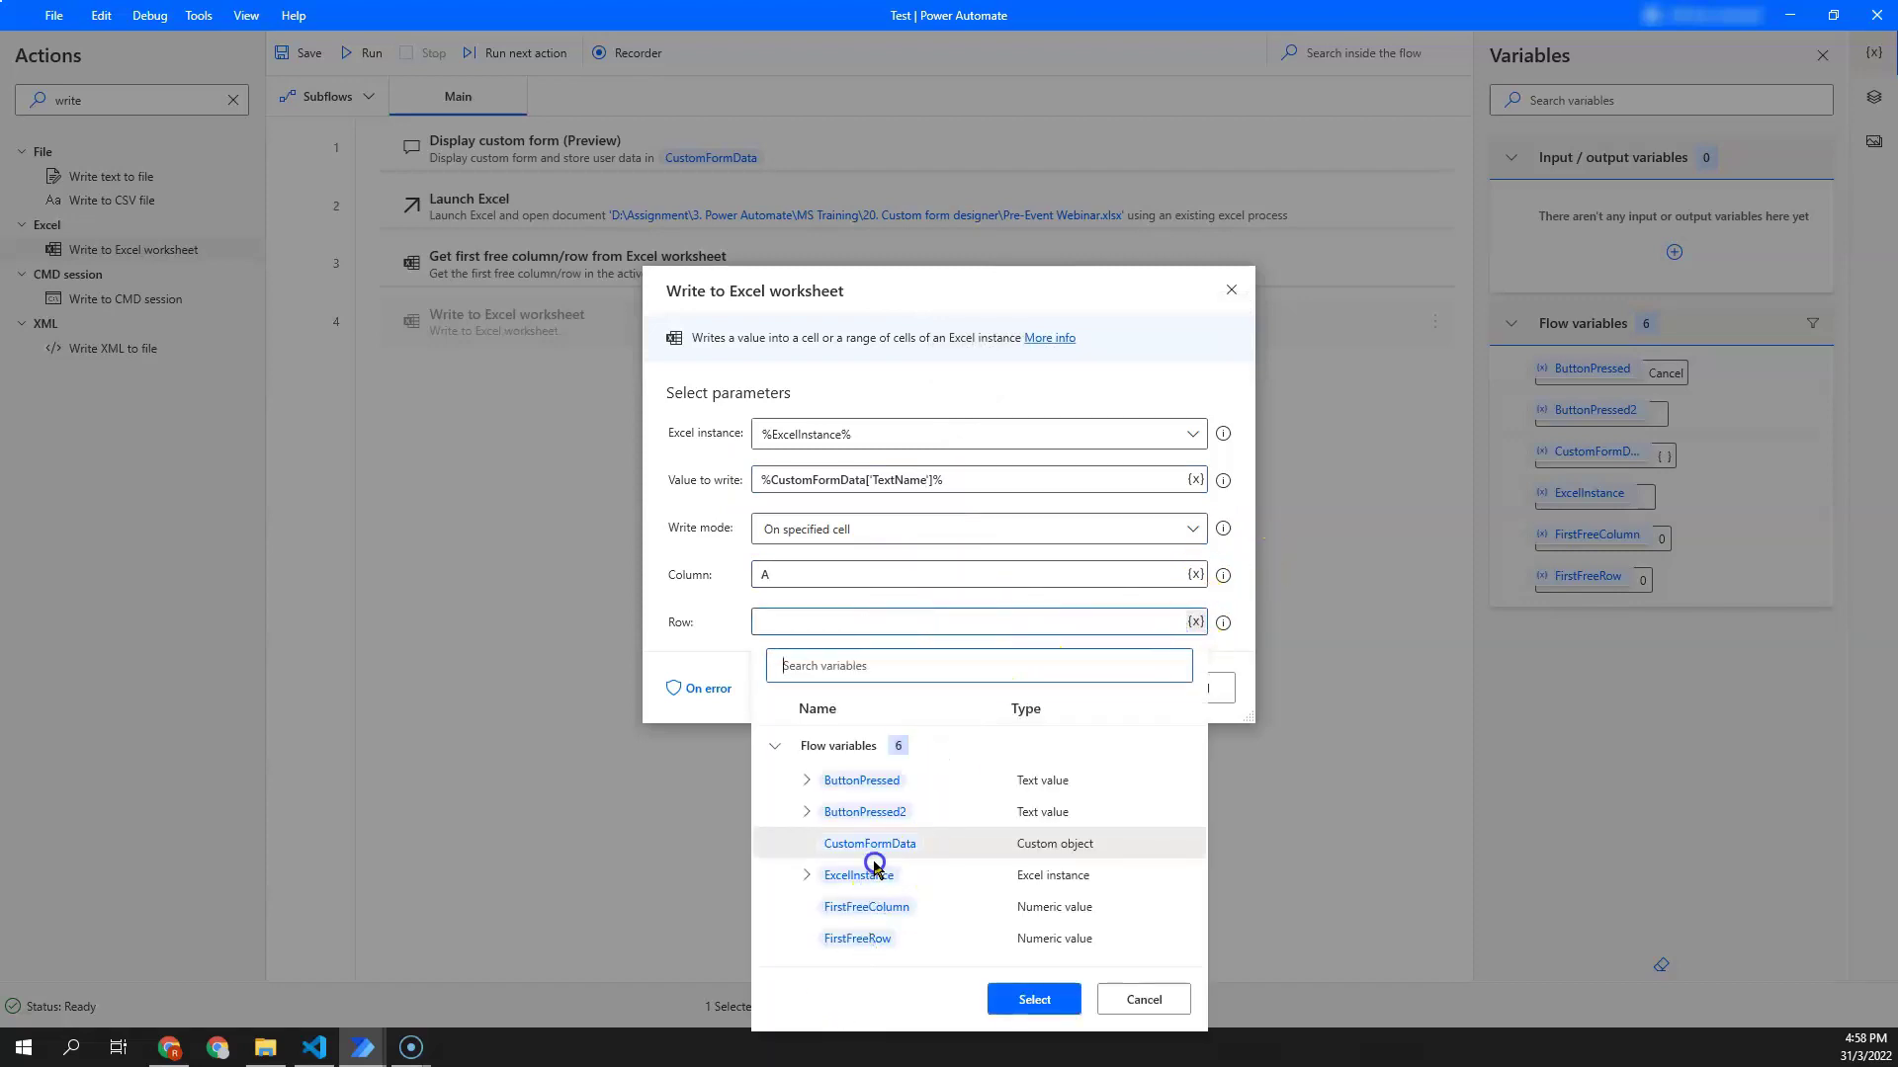
double_click(864, 938)
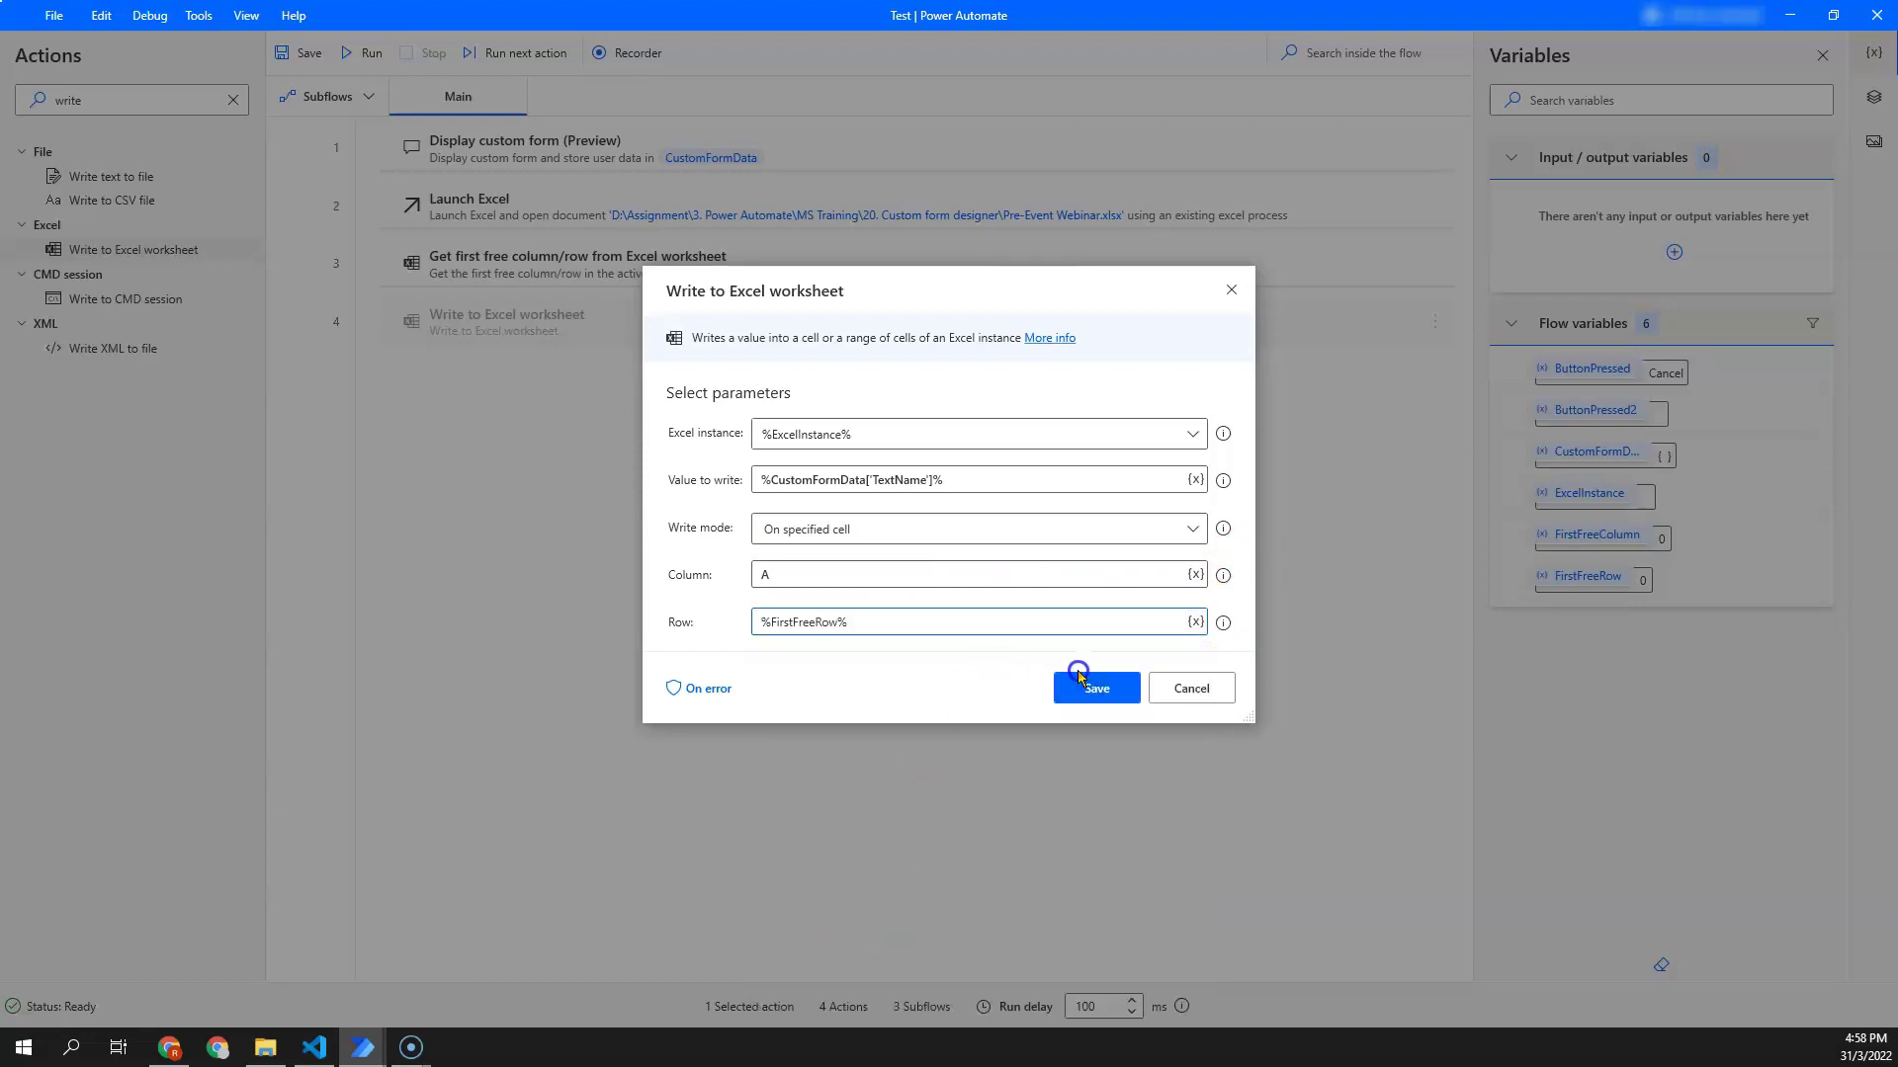
Step: Save the TextName write step and duplicate it for the other columns, deleting the surplus copy
left_click(1087, 678)
left_click(786, 329)
key("ctrl+c")
key("ctrl+v")
key("ctrl+v")
key("ctrl+v")
key("ctrl+v")
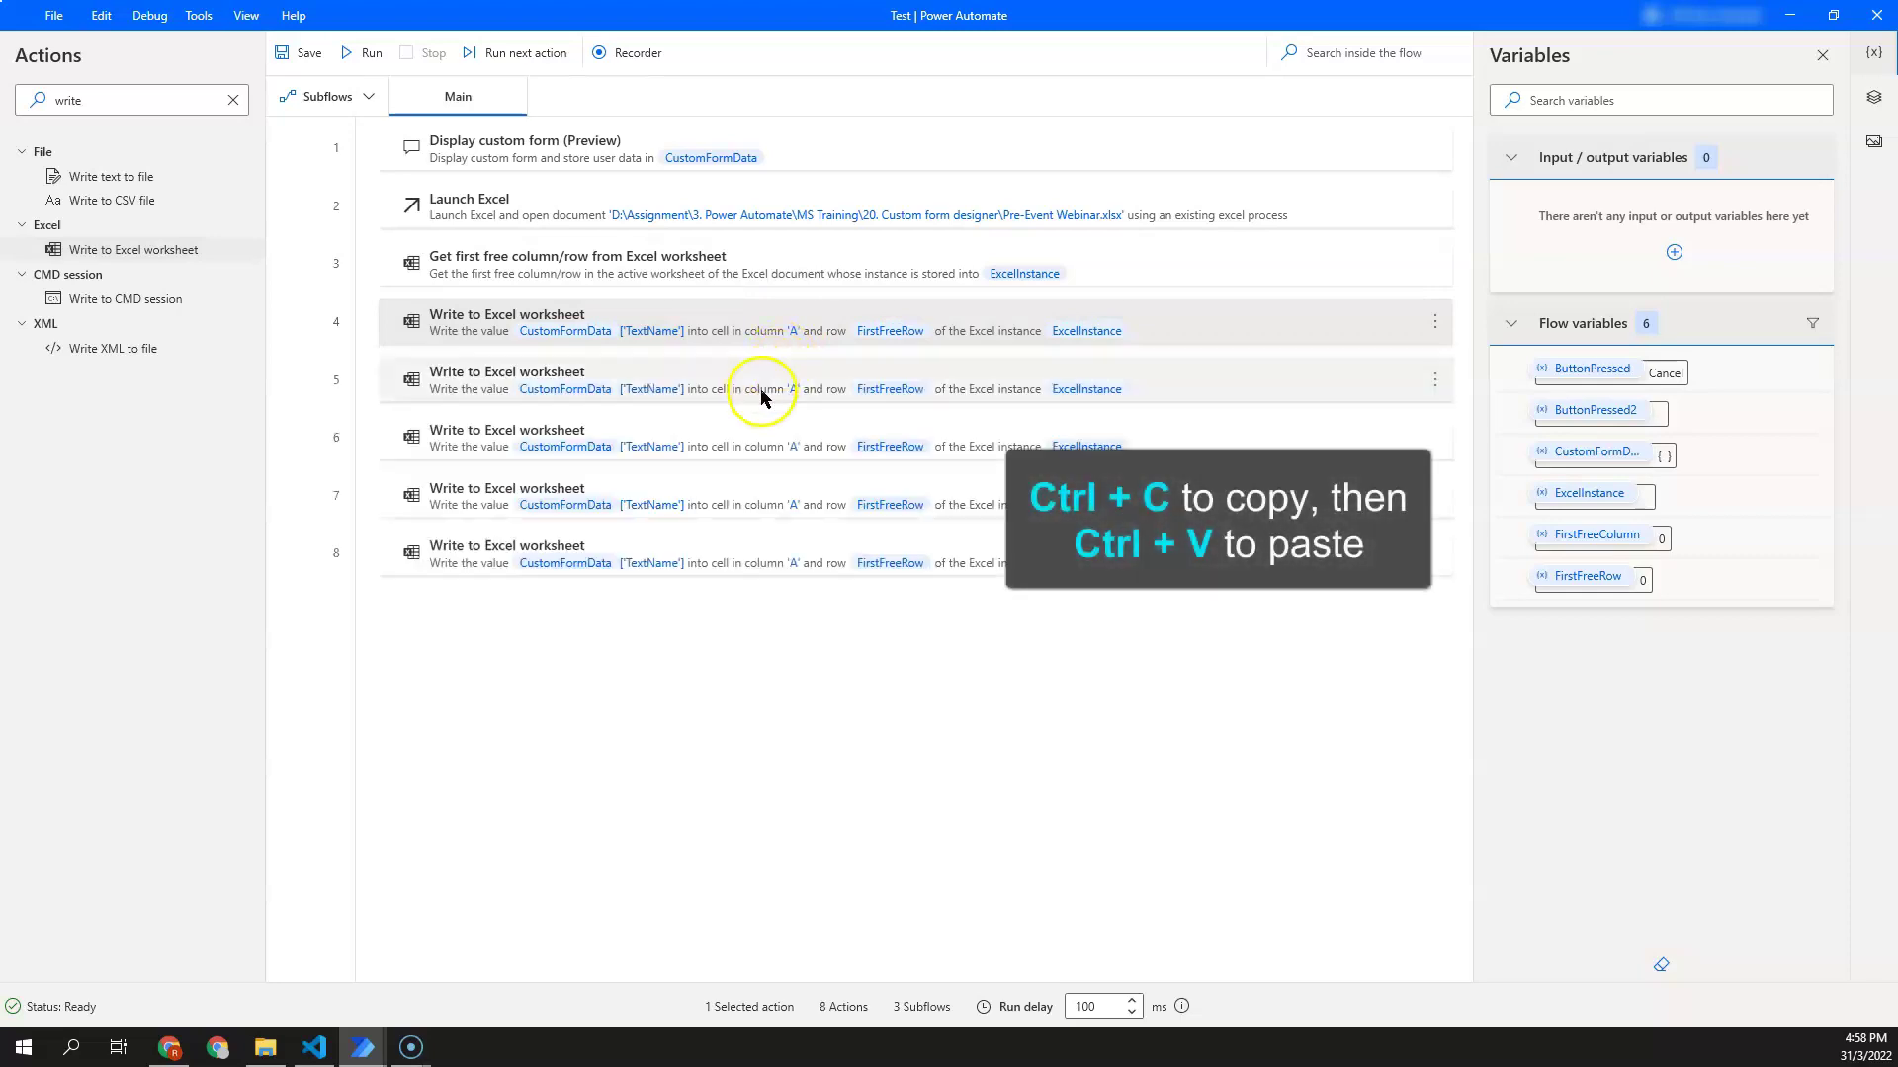
left_click(749, 571)
key("Delete")
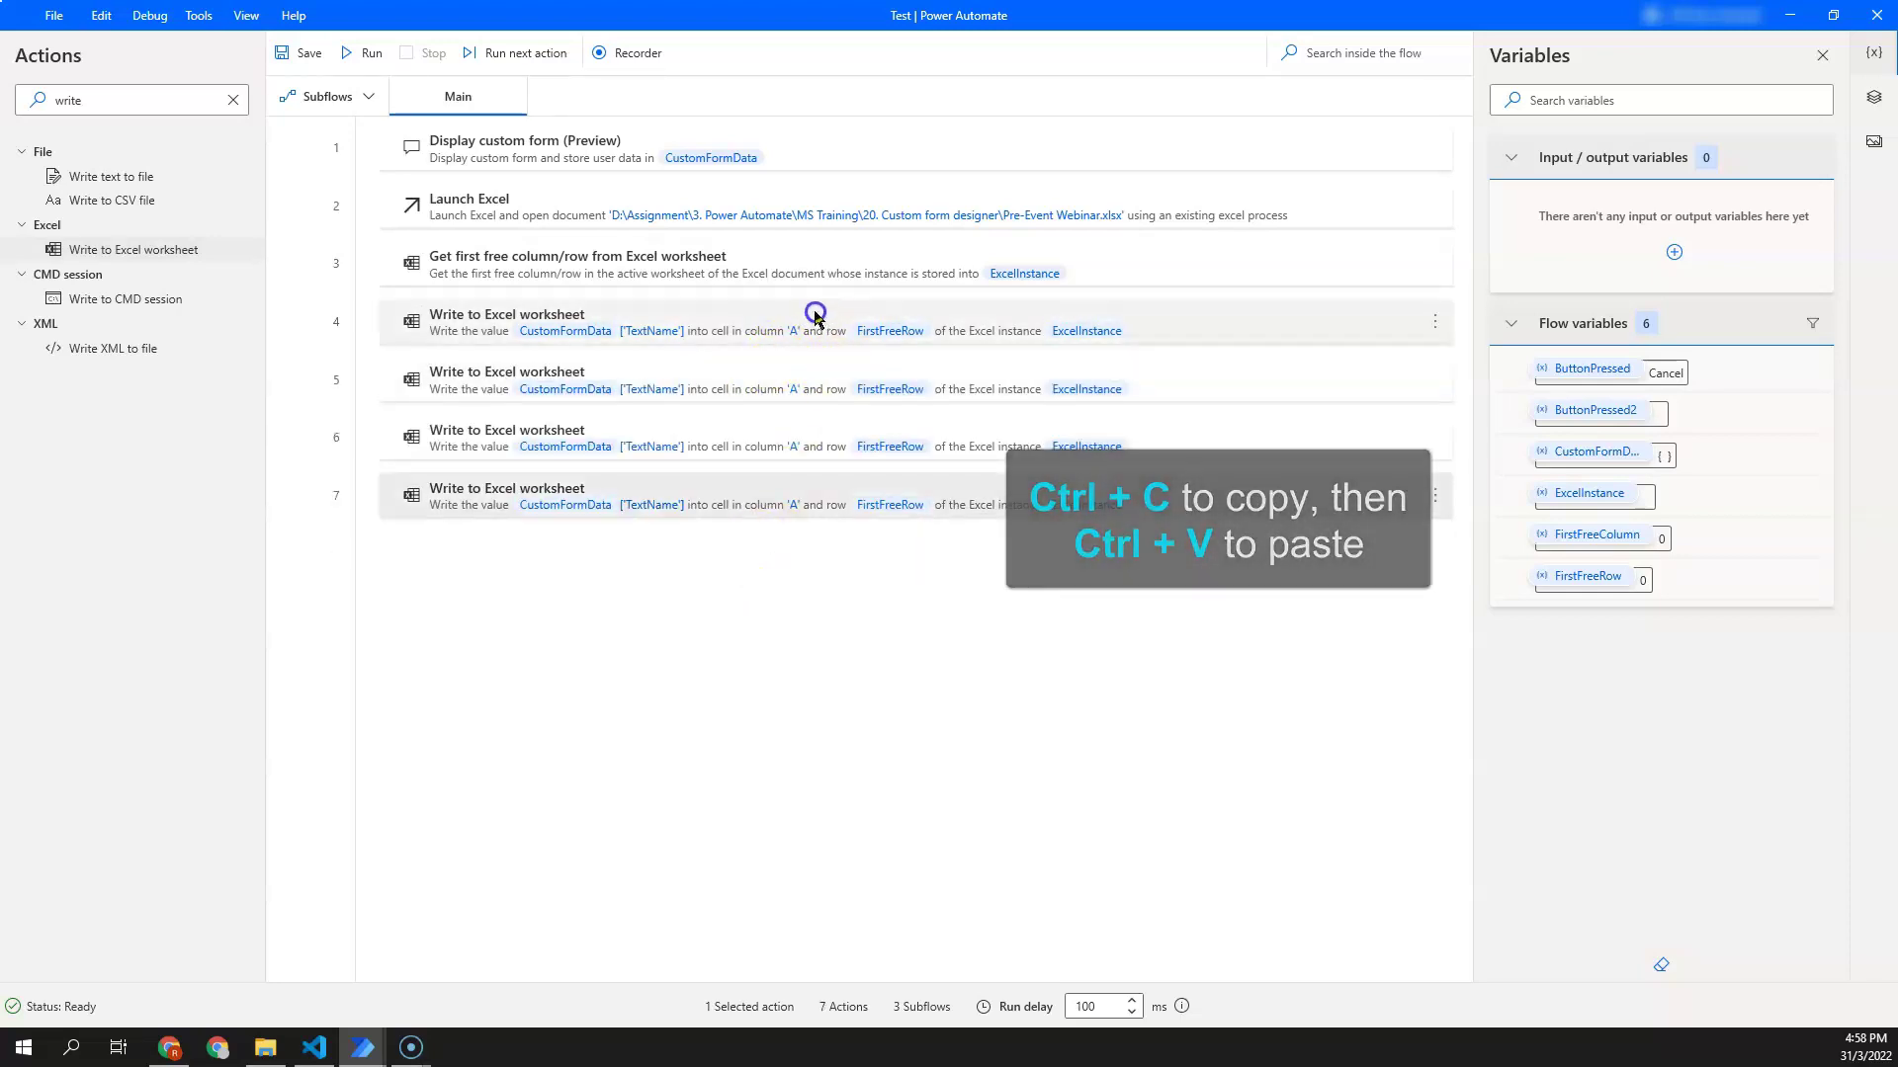
Step: Change step 5 to write TextEmail into column B
left_click(797, 381)
double_click(890, 466)
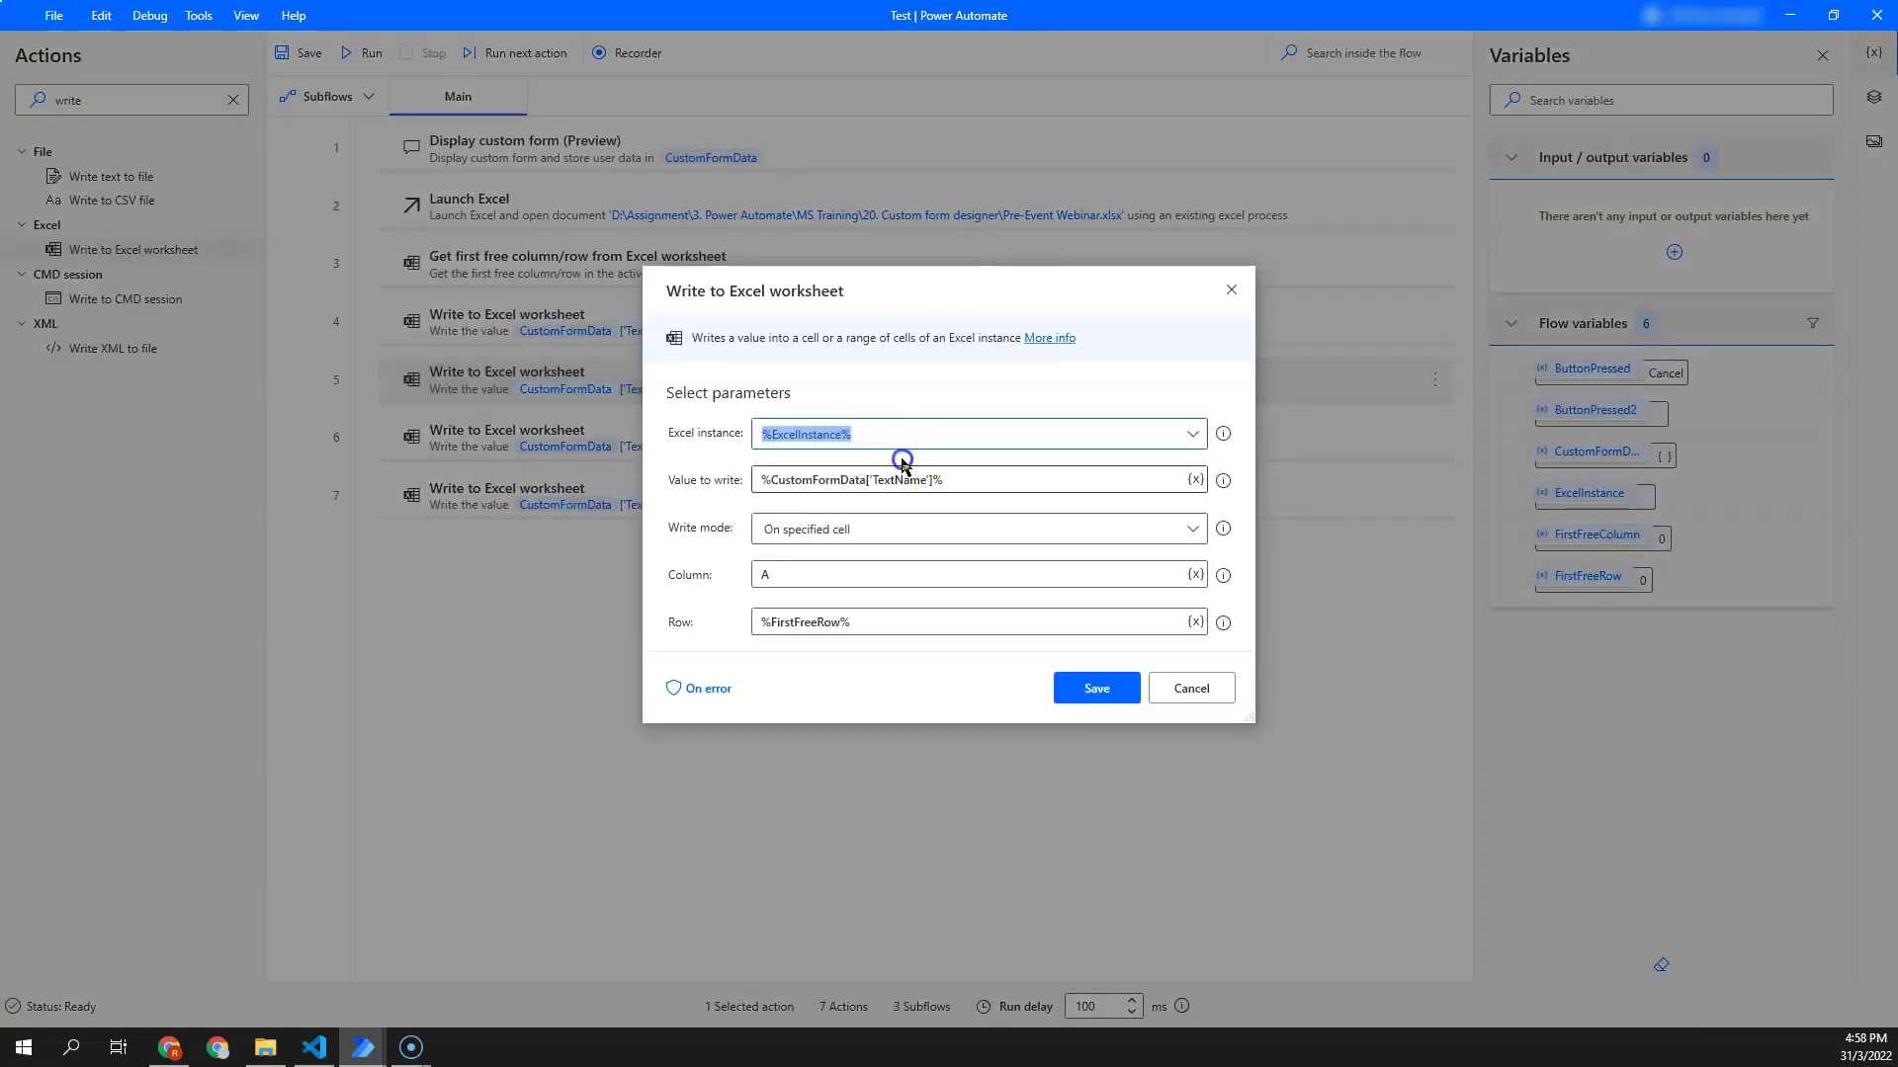
left_click(891, 481)
key("shift+Right")
key("shift+Right")
key("shift+Right")
key("shift+Right")
type("Ema")
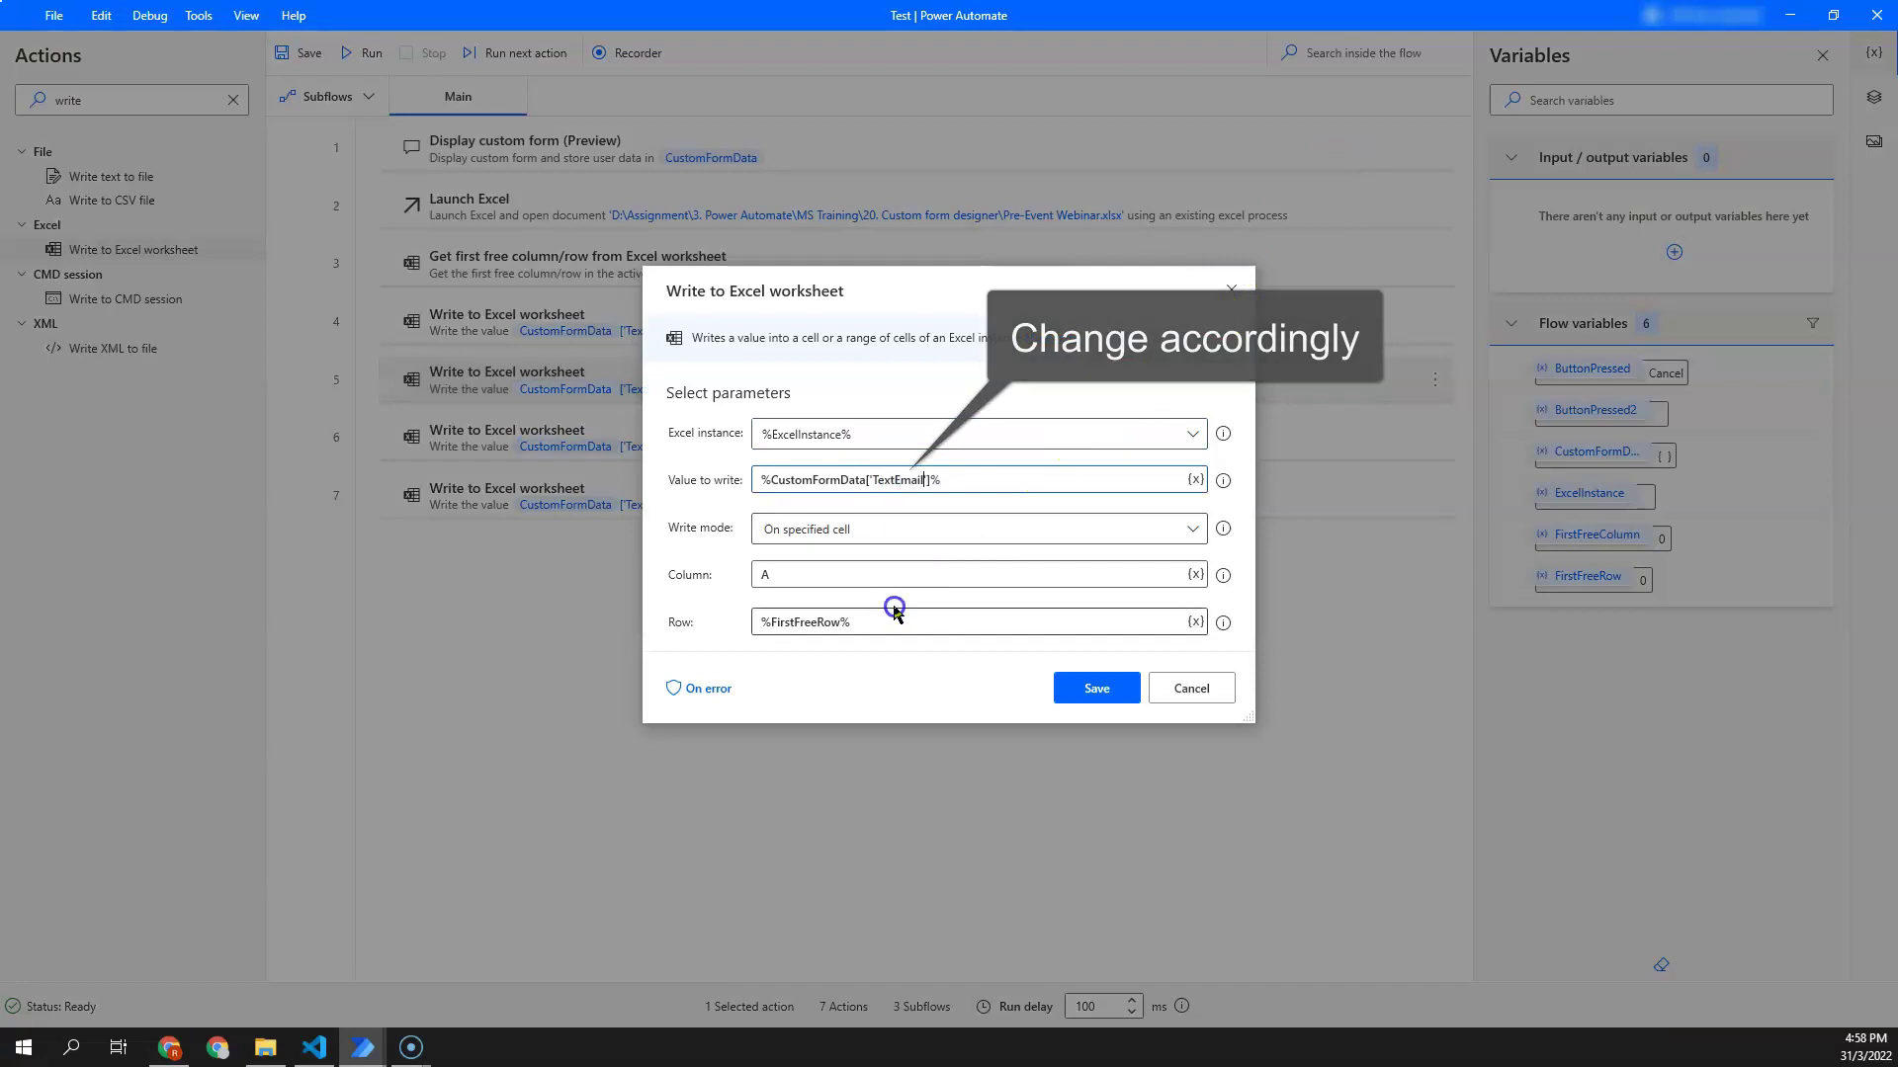
double_click(883, 578)
type("B")
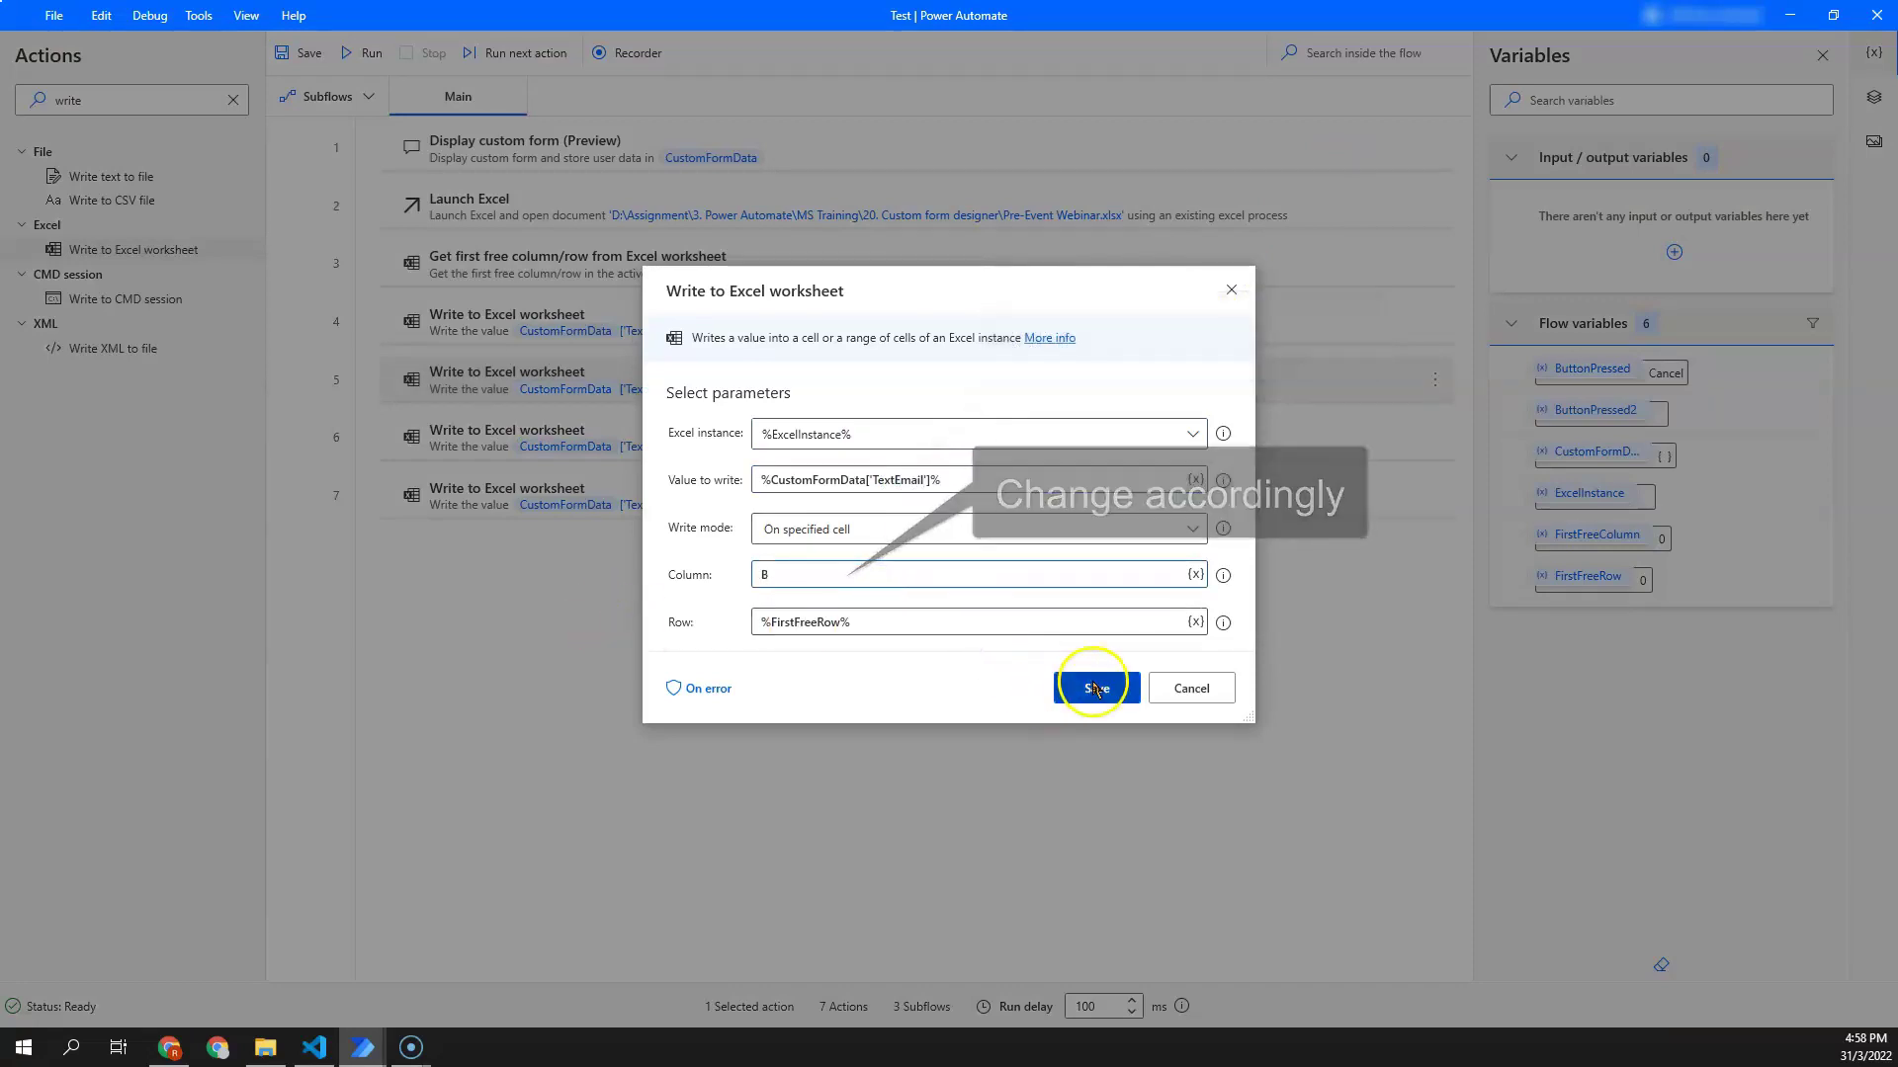
left_click(1095, 686)
Step: Point step 6 at TextNumber for column C and step 7 at ChoiceWebinar in column D
double_click(893, 476)
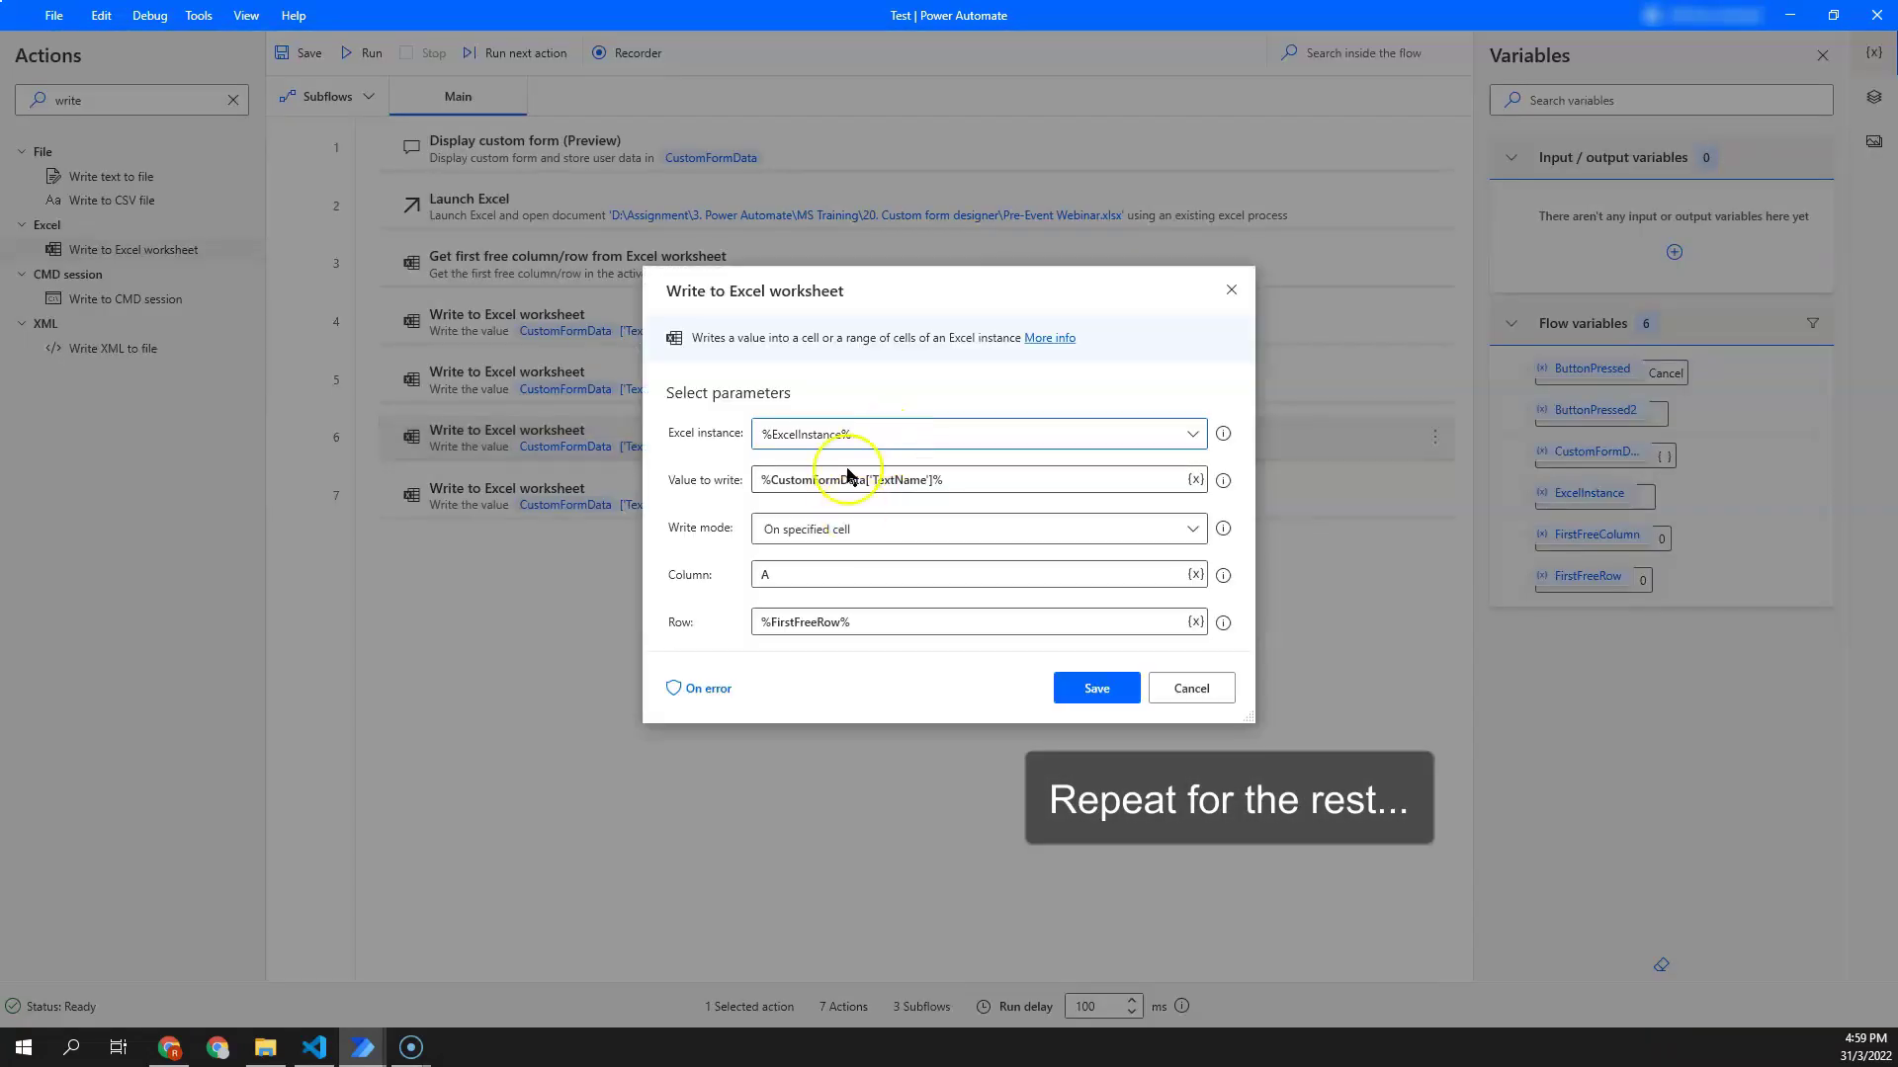
left_click_drag(874, 479, 894, 479)
type("TextNumber")
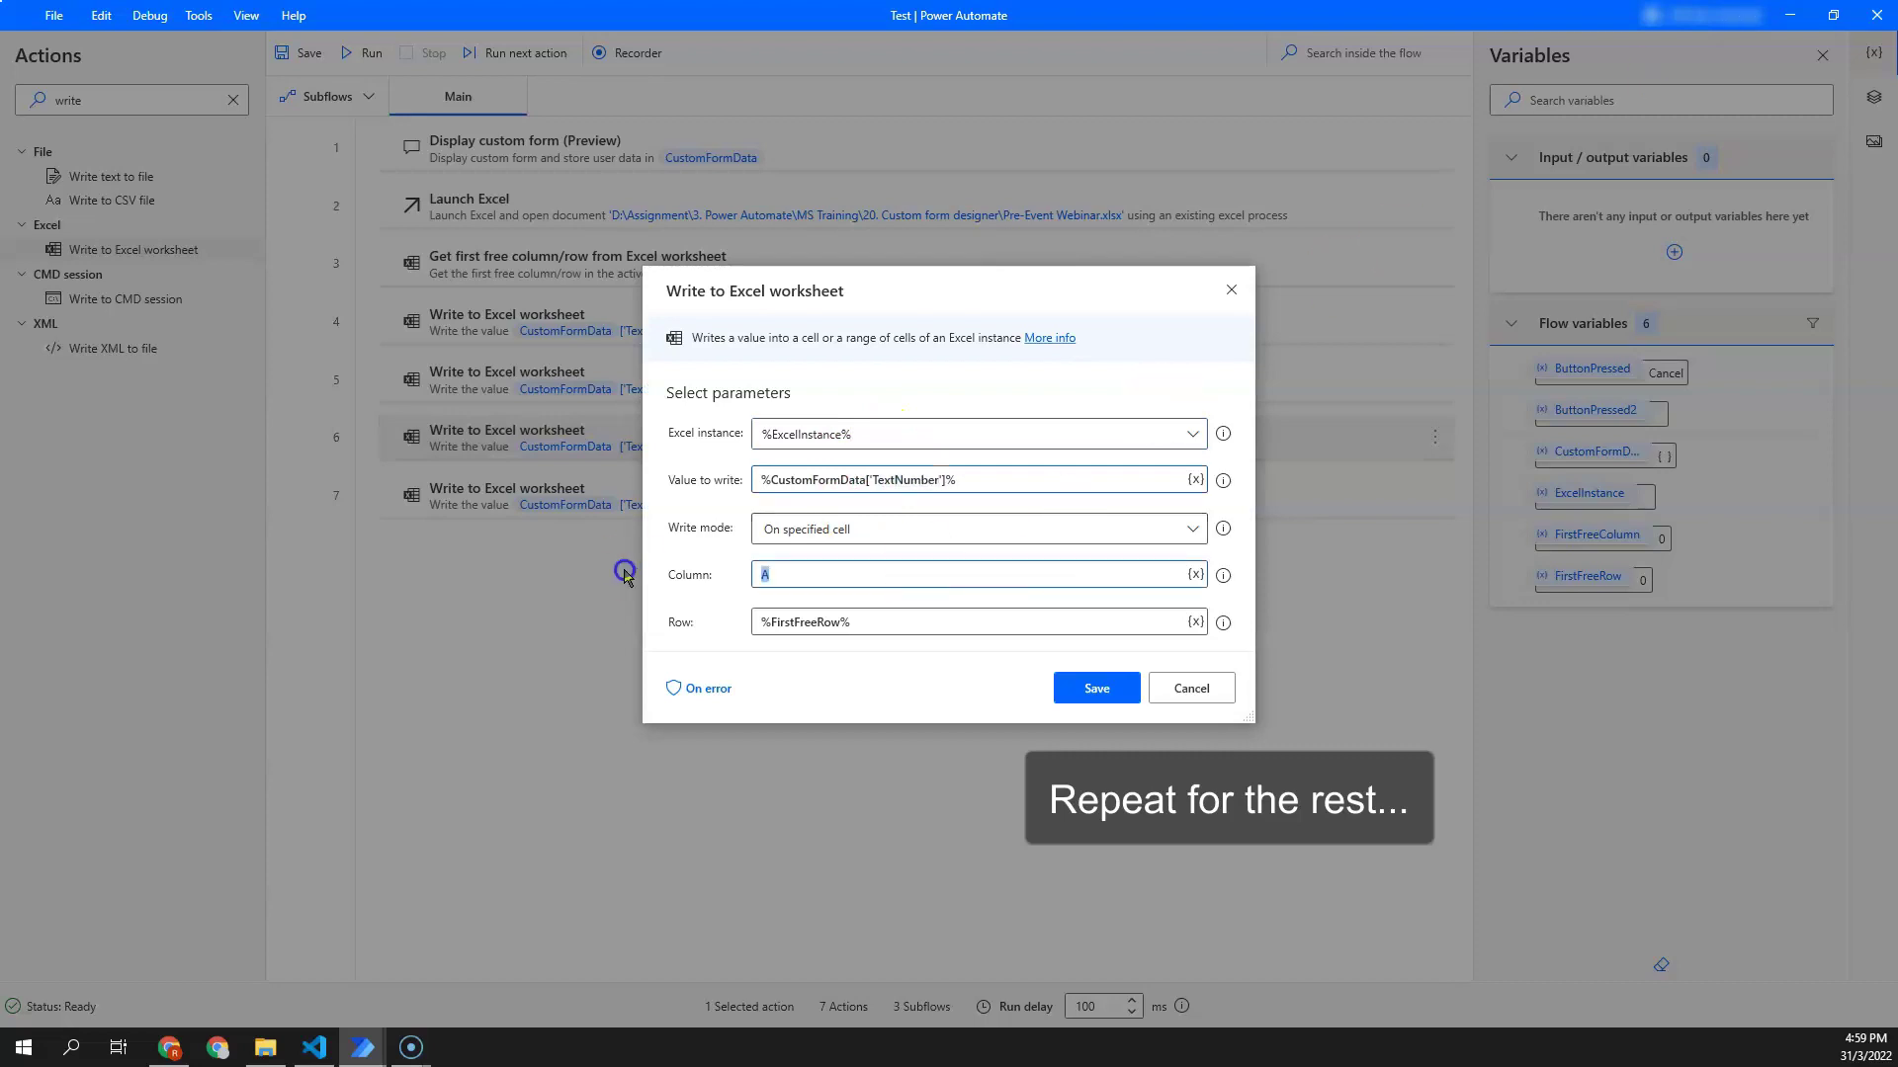
left_click(1093, 684)
double_click(764, 505)
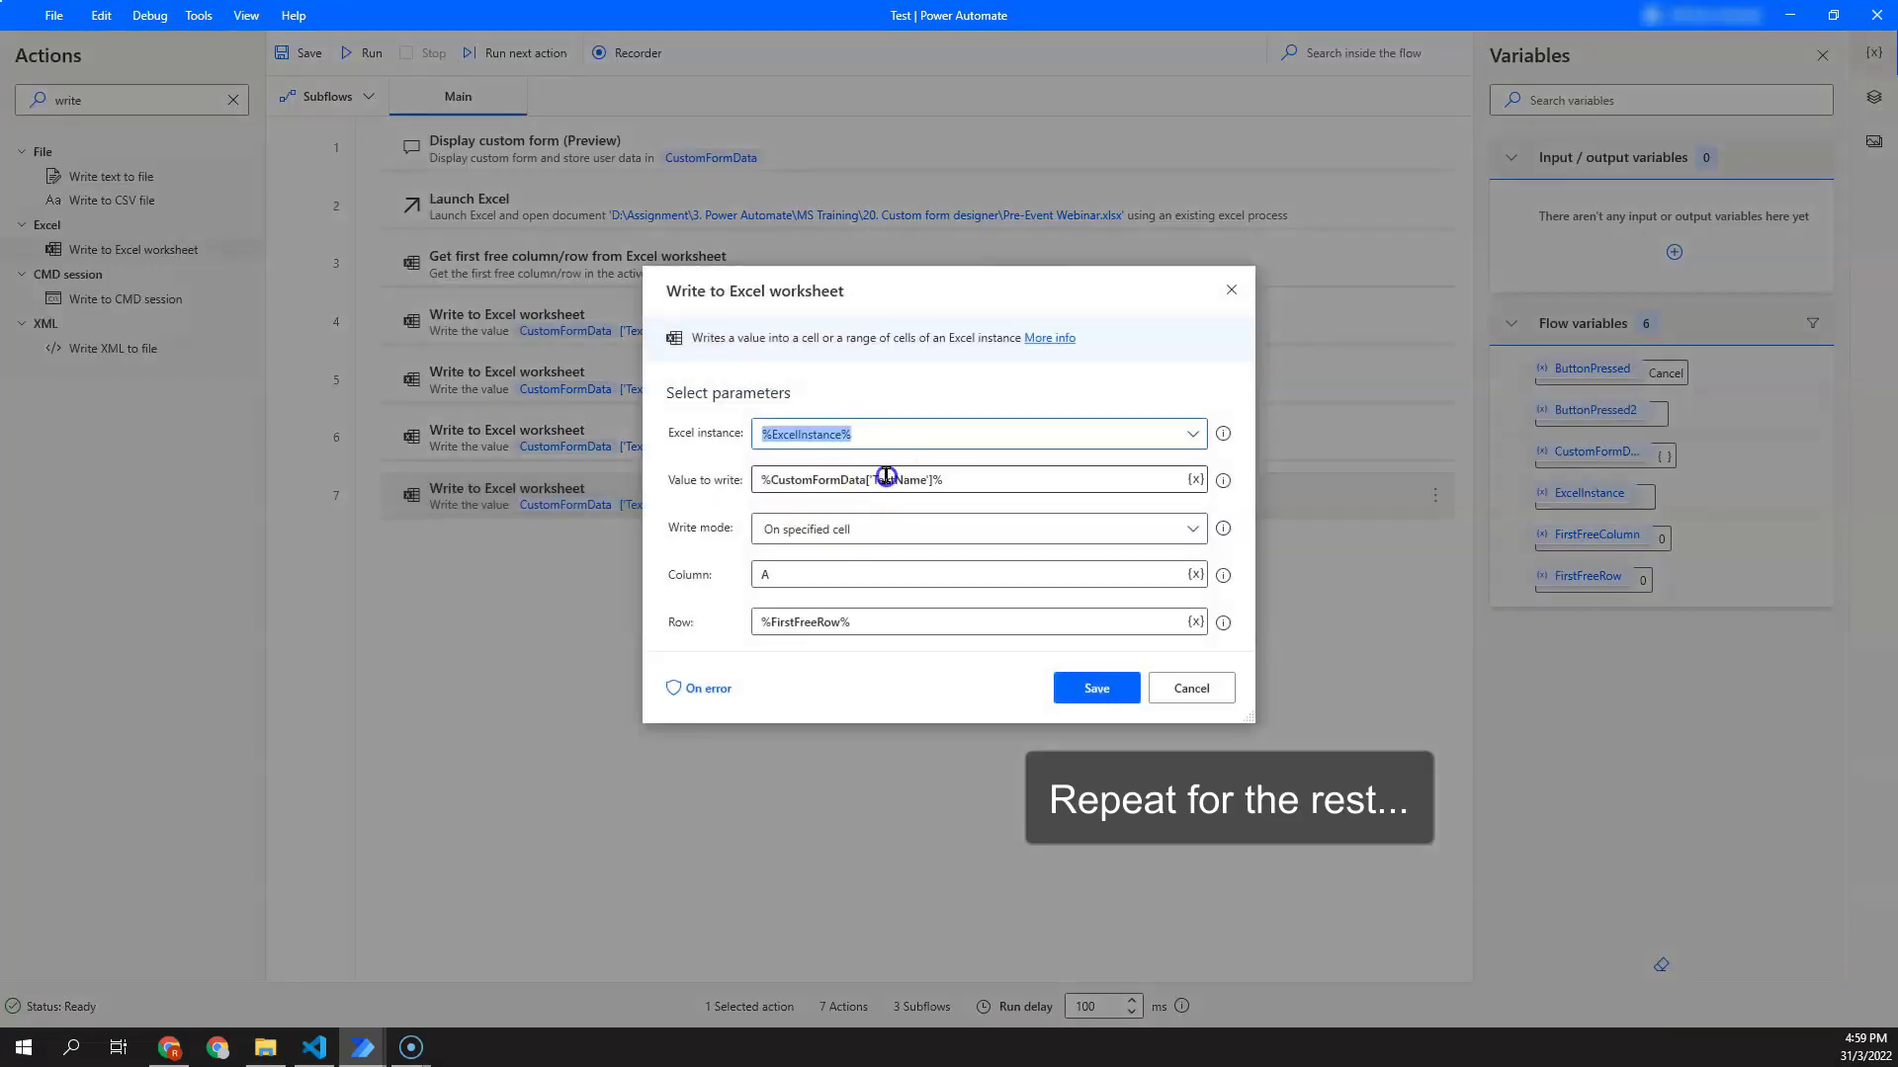
left_click_drag(872, 479, 926, 479)
type("ChoiceWebinar")
double_click(763, 574)
type("D")
left_click(1094, 686)
double_click(84, 108)
type("save excel")
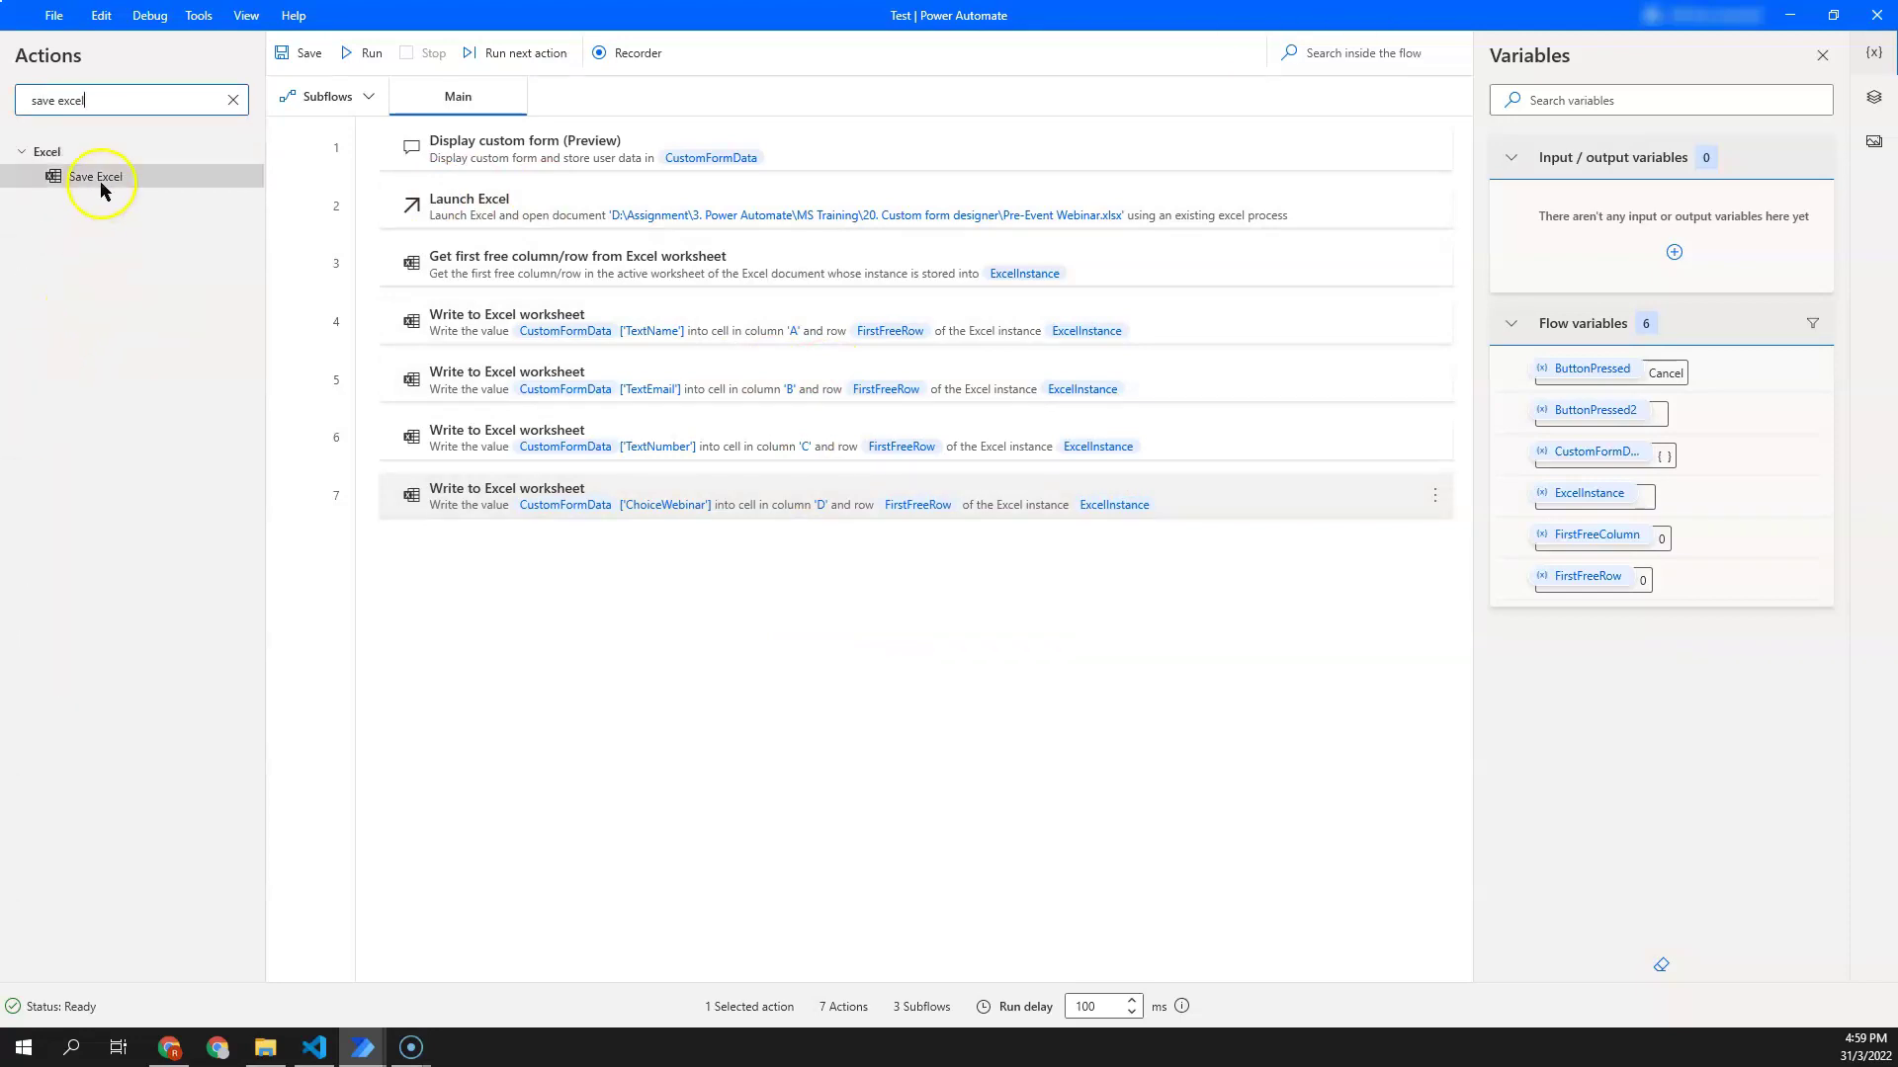
Step: Append a Save Excel step as step 8 and start a test run of the flow
left_click_drag(96, 177, 491, 506)
left_click(1096, 684)
left_click(360, 52)
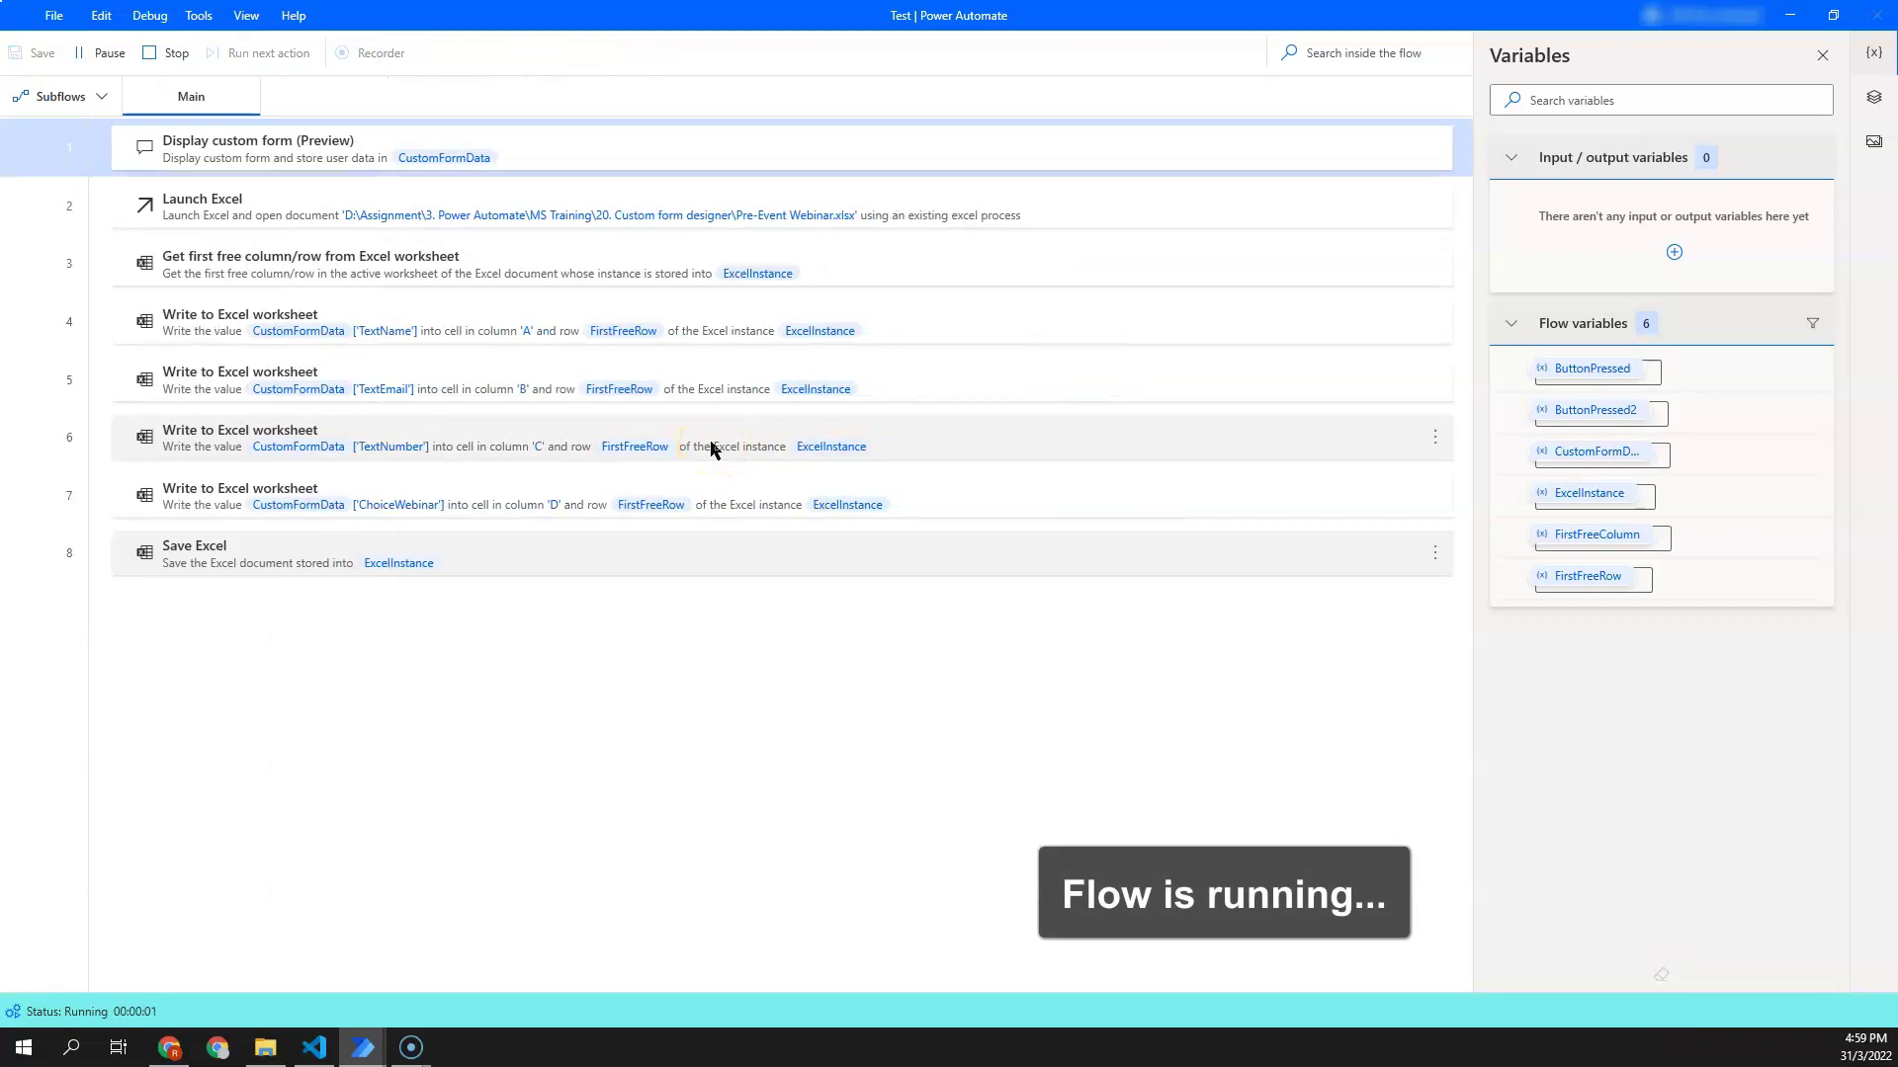
Step: Fill in the attendee's name, email and mobile number, tick Recommendation from a friend or colleague, and submit
left_click(883, 439)
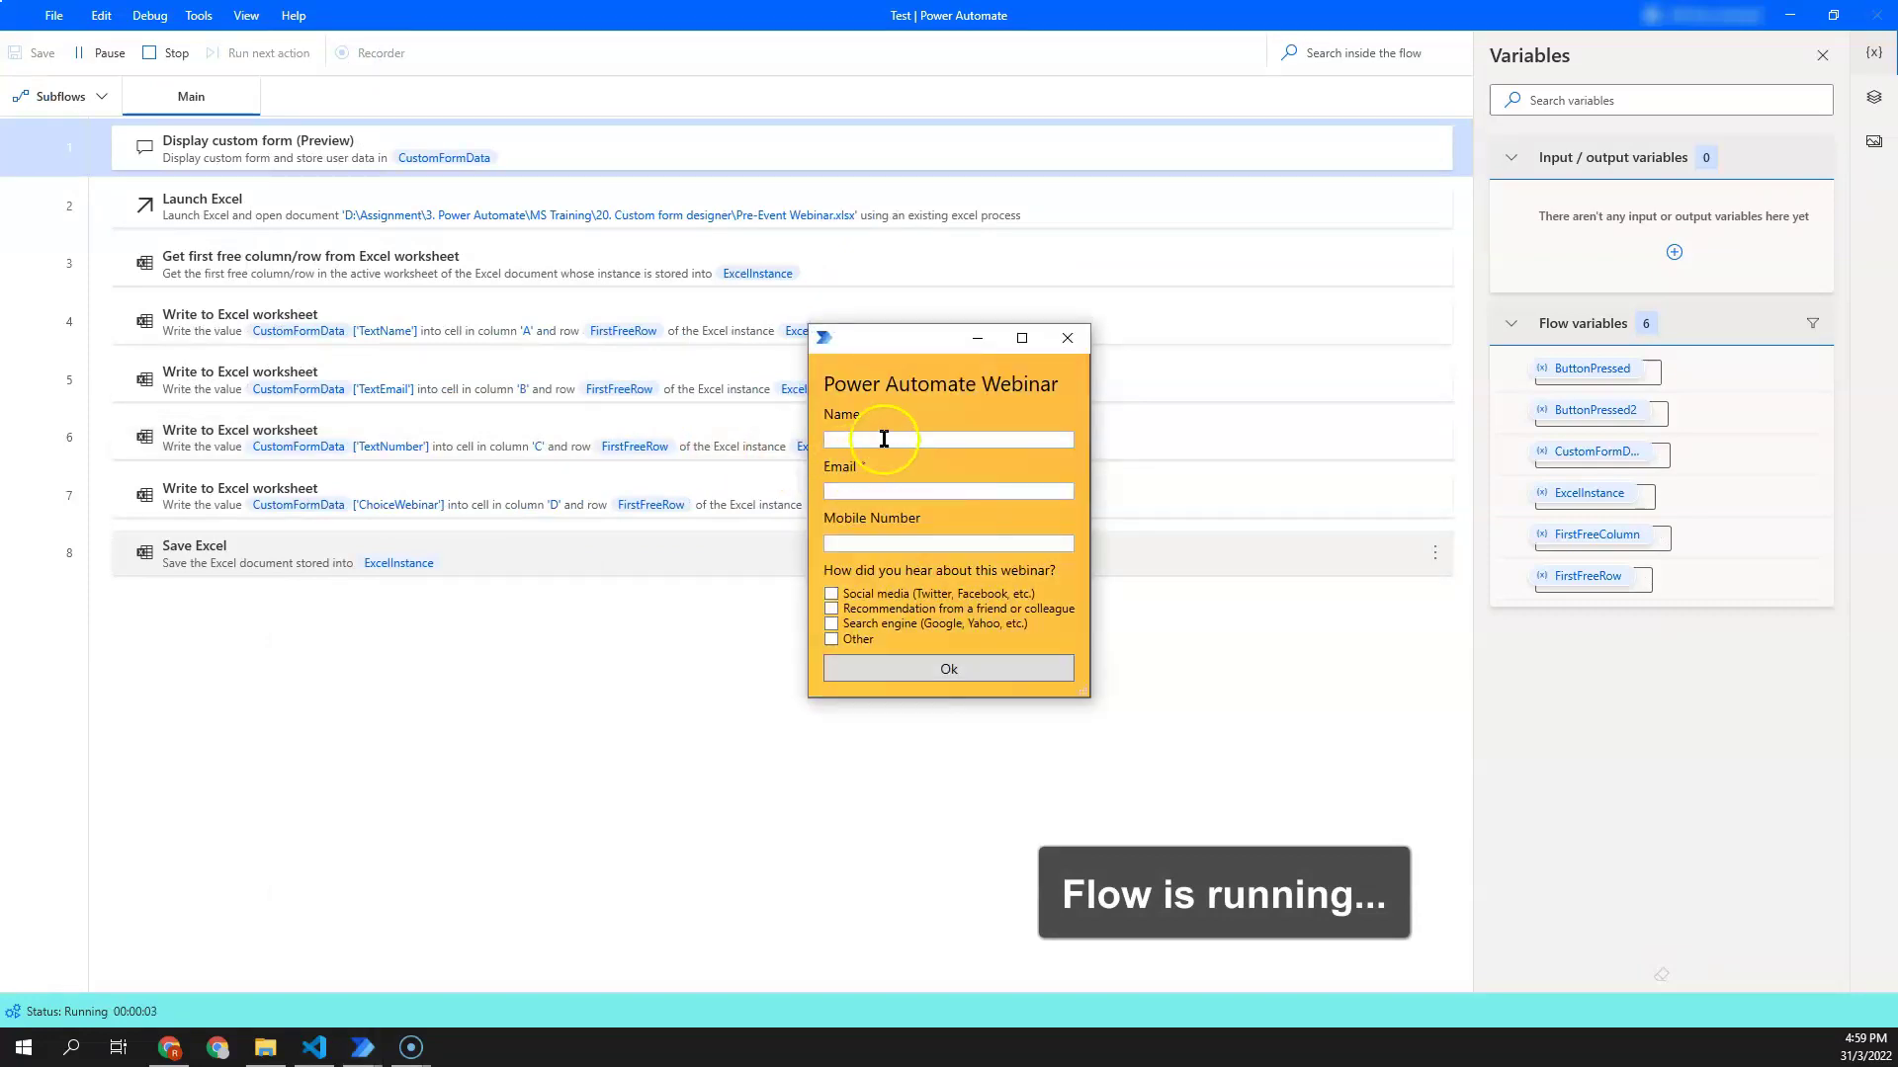
left_click(881, 439)
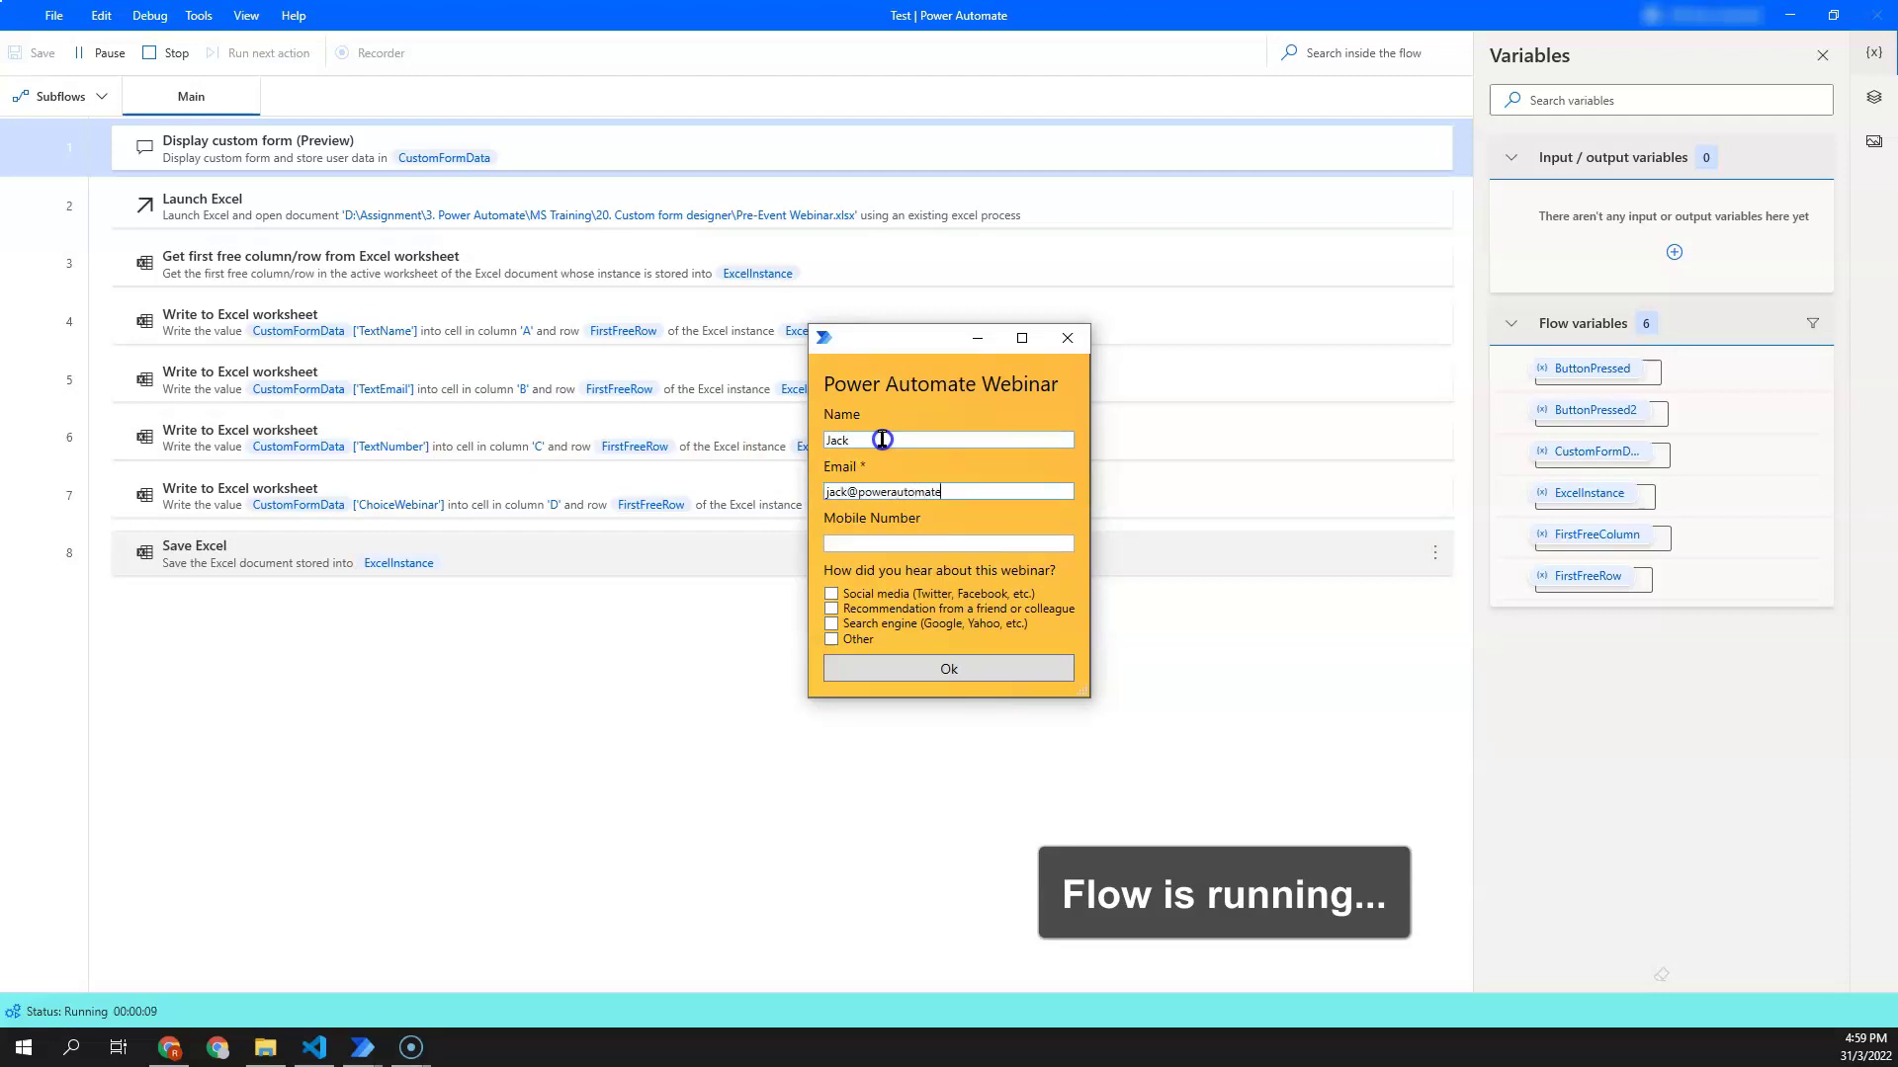
key("Tab")
key("Tab")
left_click(944, 609)
left_click(948, 670)
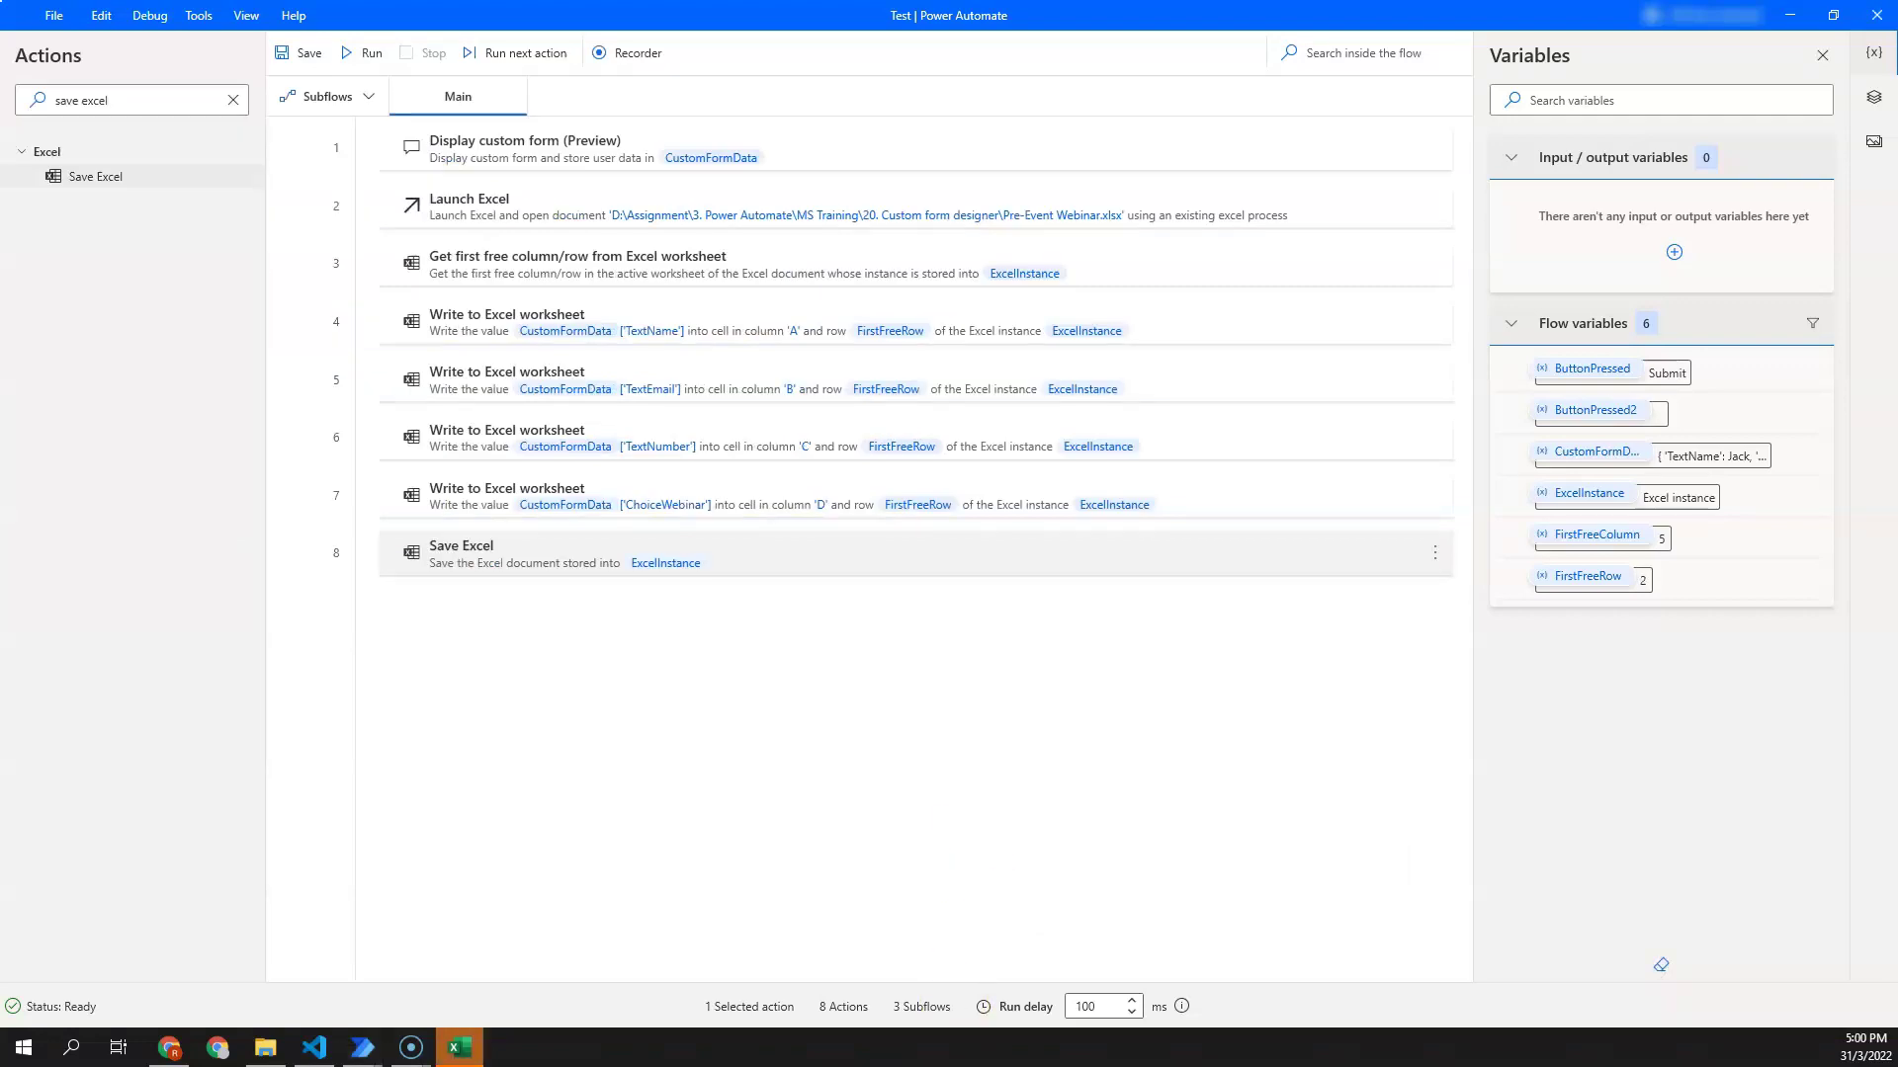
Step: Check the newly written rows in Pre-Event Webinar.xlsx, then close Excel
left_click(458, 1047)
left_click_drag(339, 541, 949, 562)
left_click(1390, 587)
left_click(1665, 302)
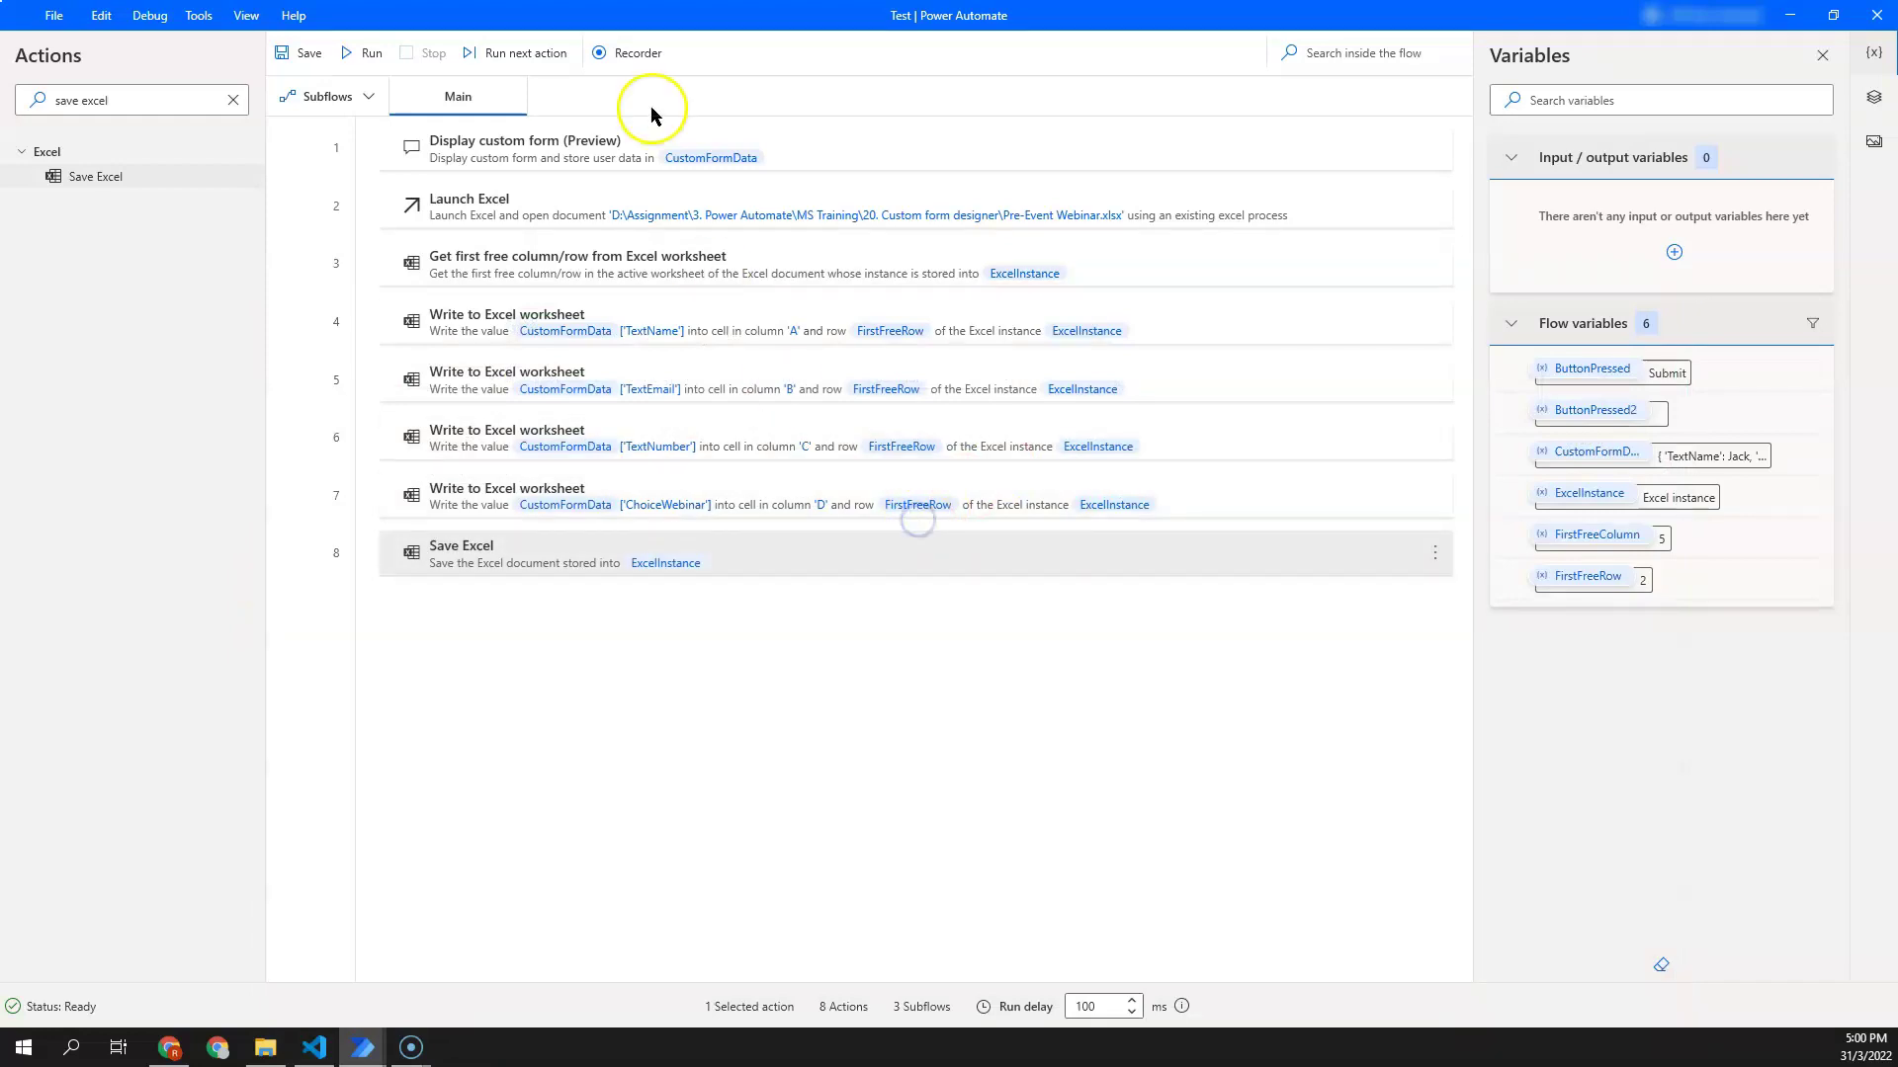
Step: Select all the Main flow actions and move them into the Process_1 subflow
left_click(678, 144)
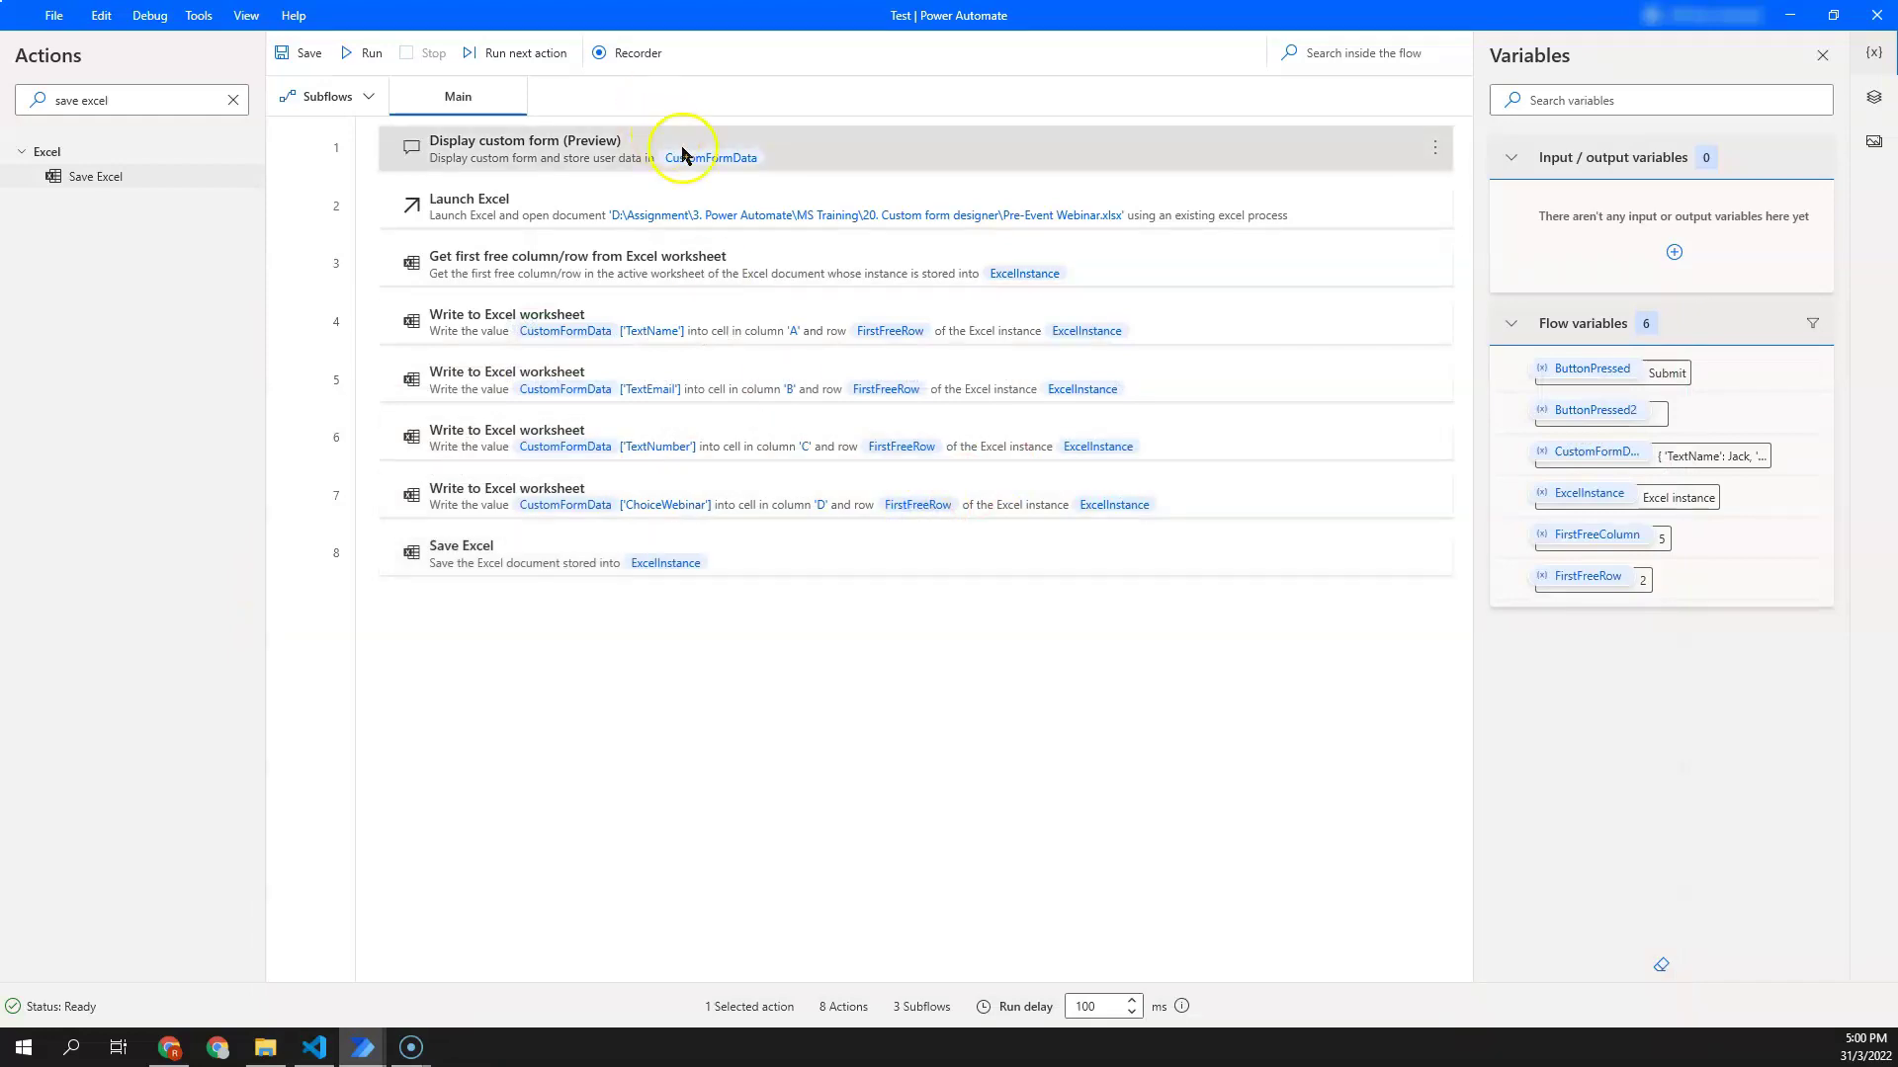
left_click(856, 386)
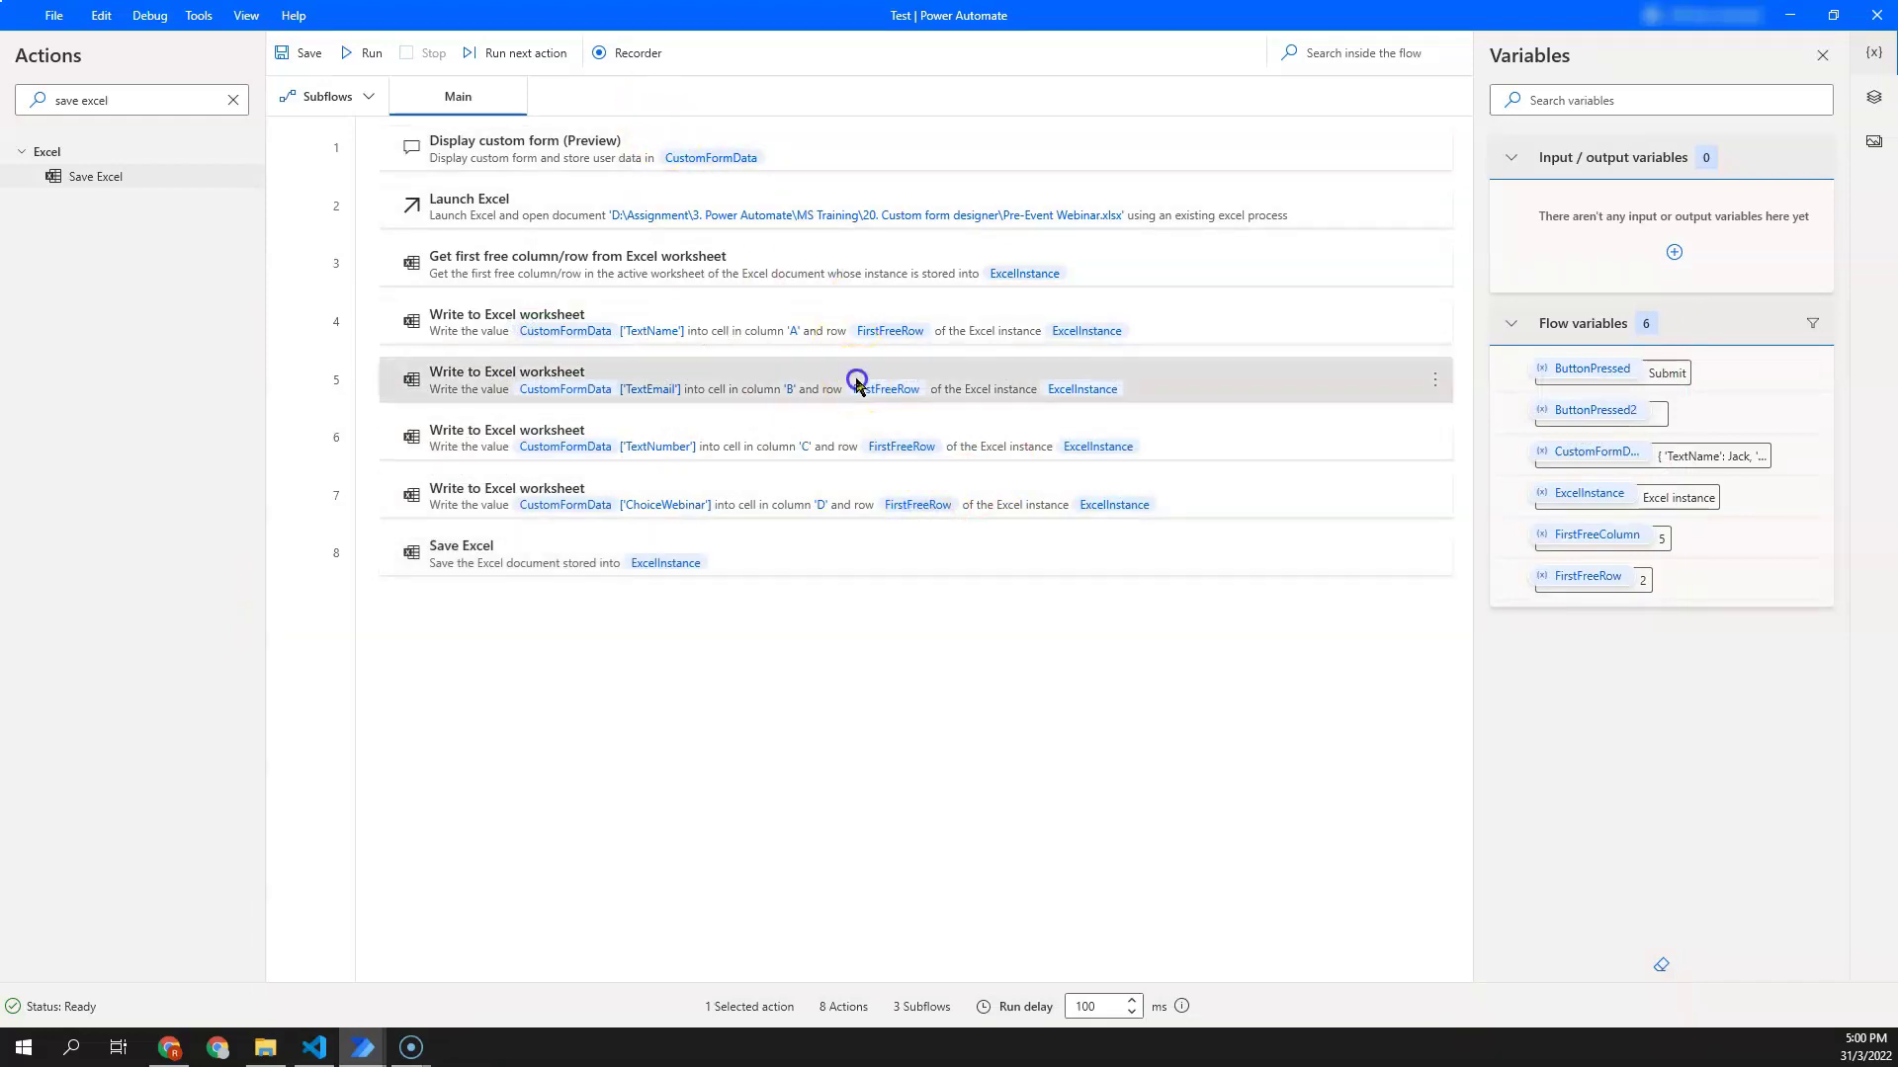
left_click(573, 141)
left_click(601, 549, "shift")
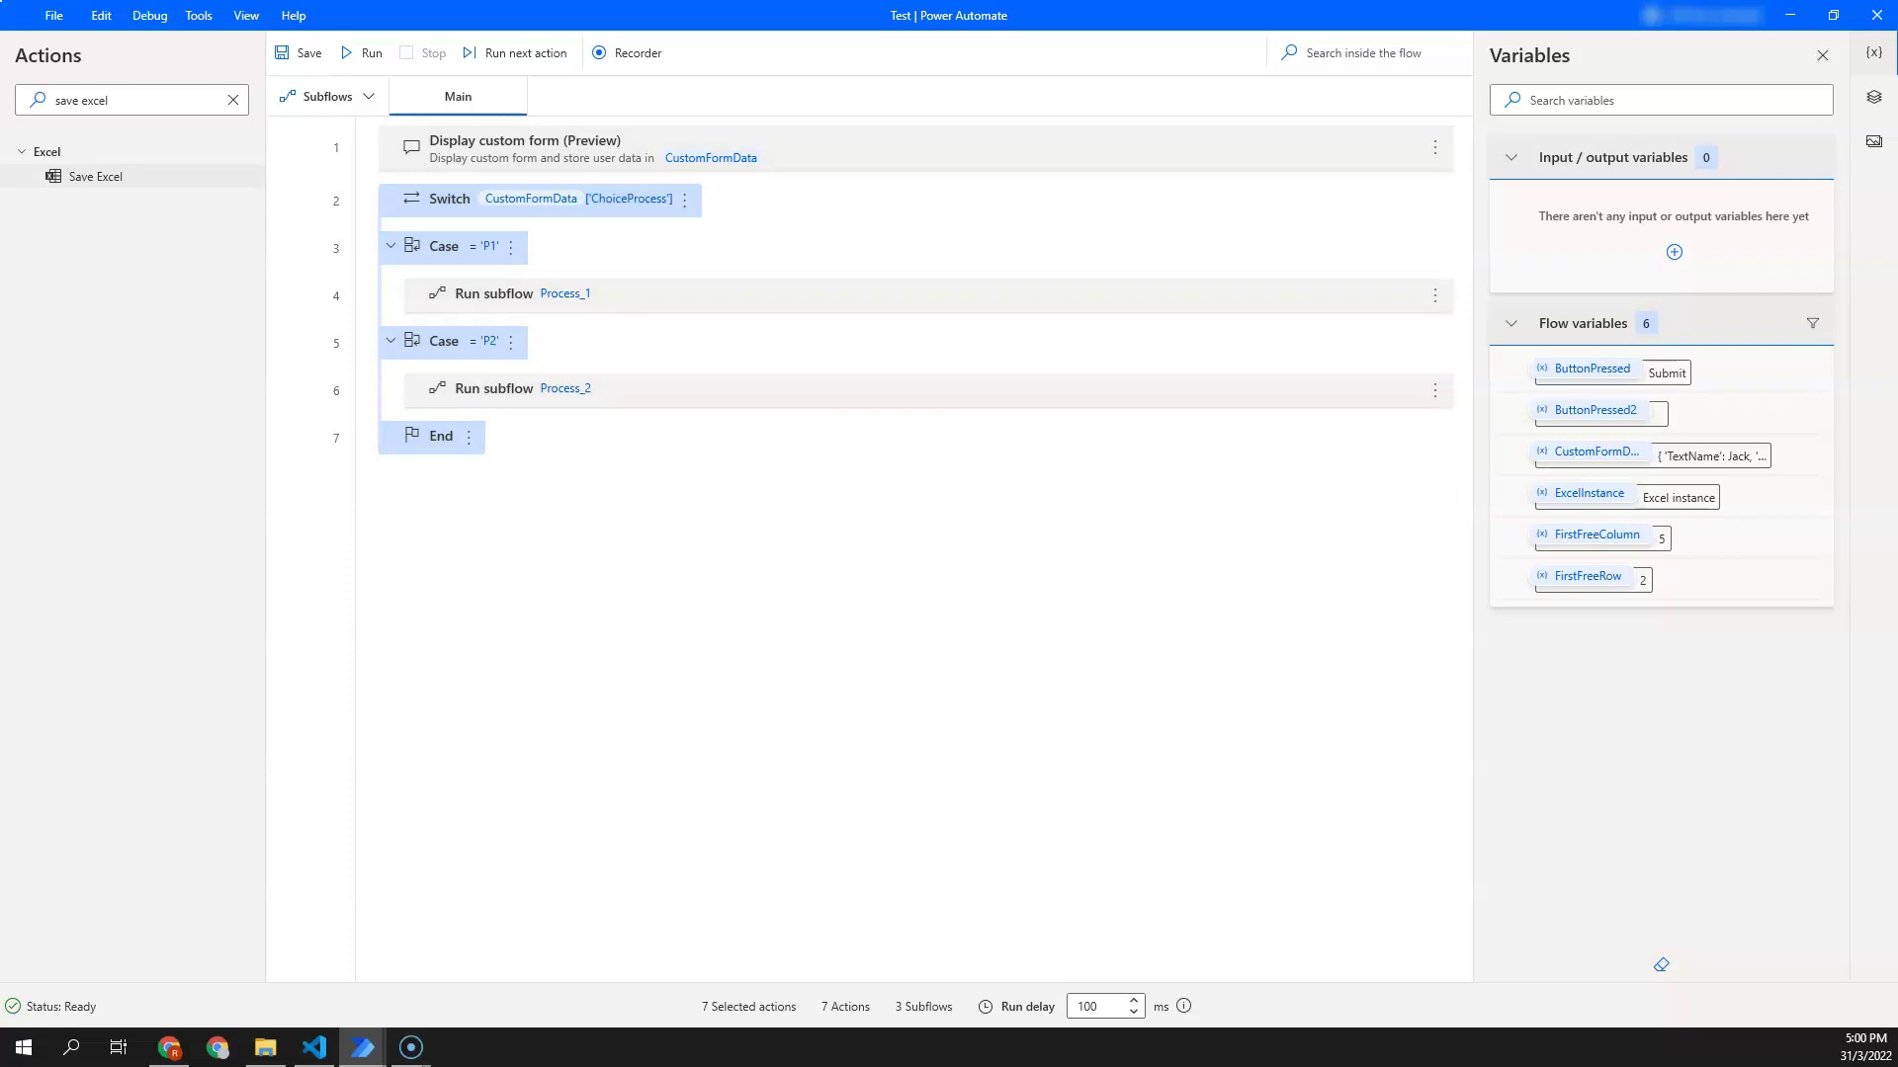
left_click(366, 96)
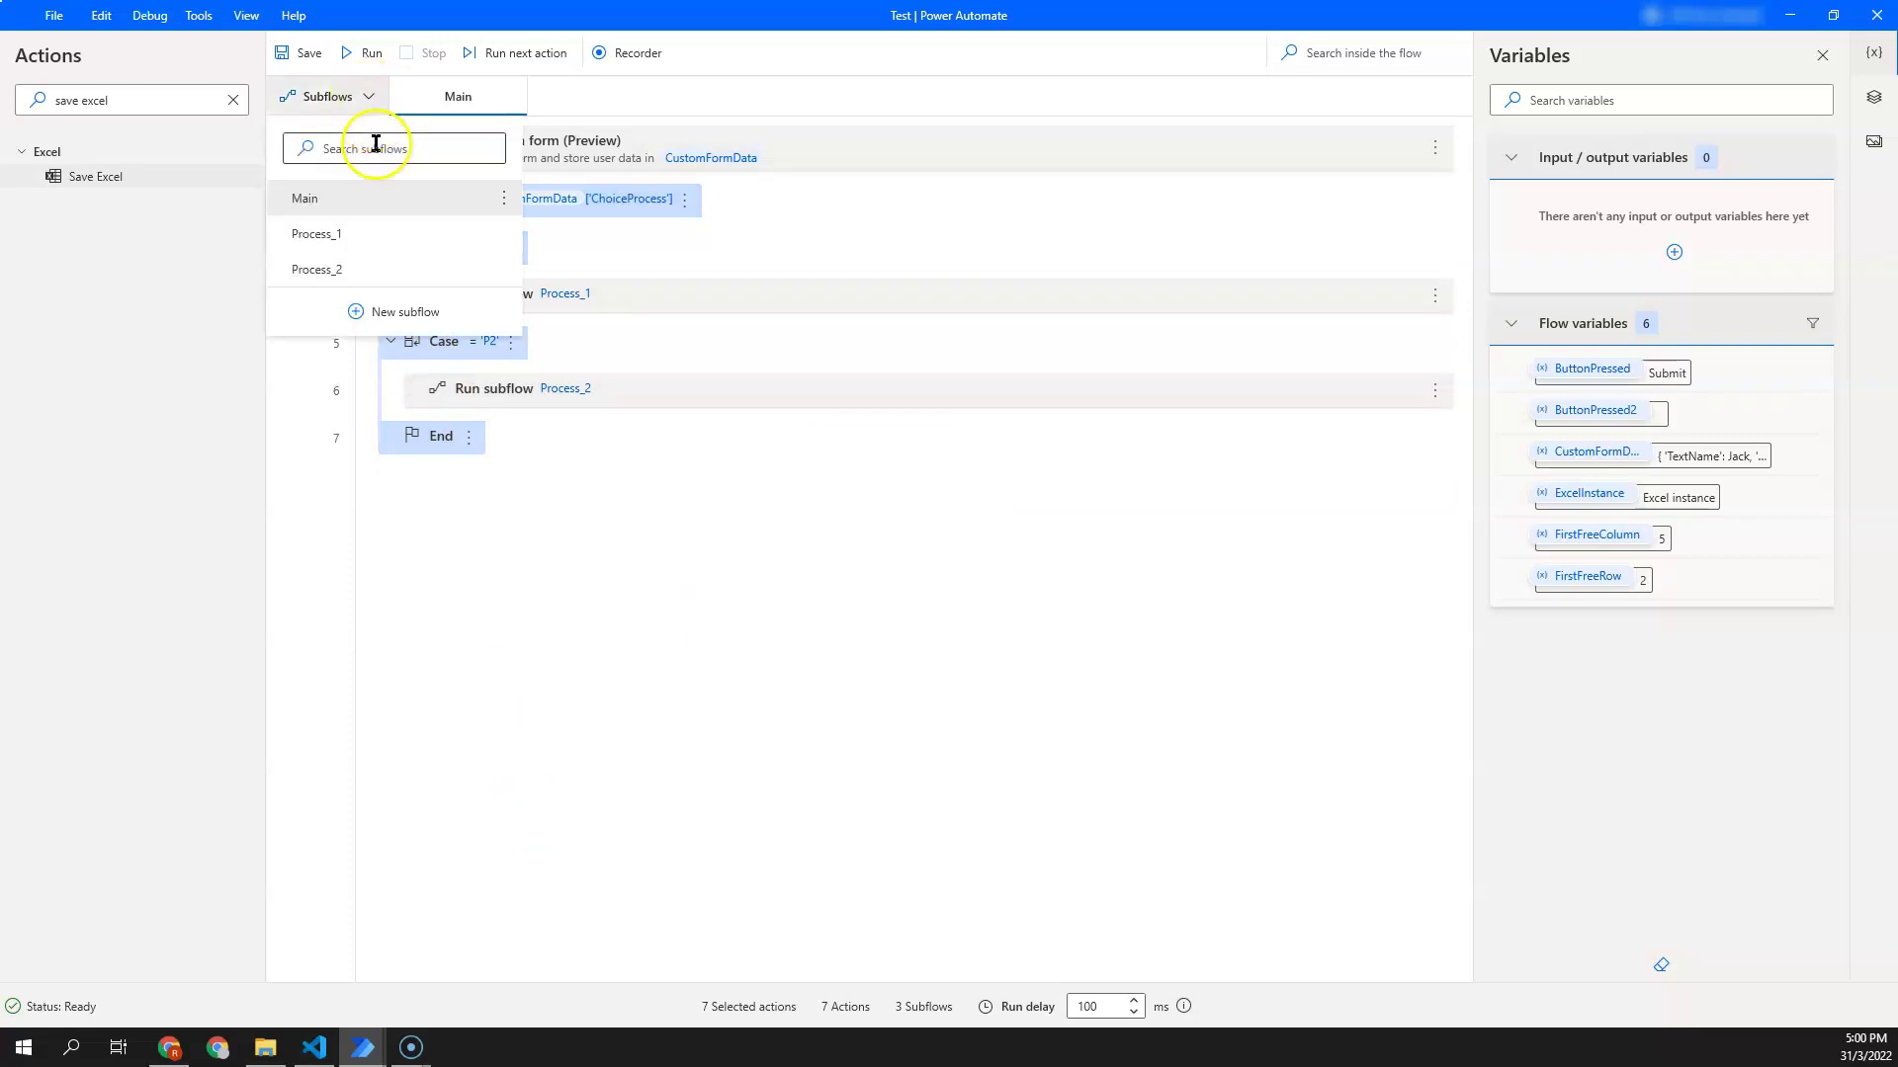
left_click(438, 240)
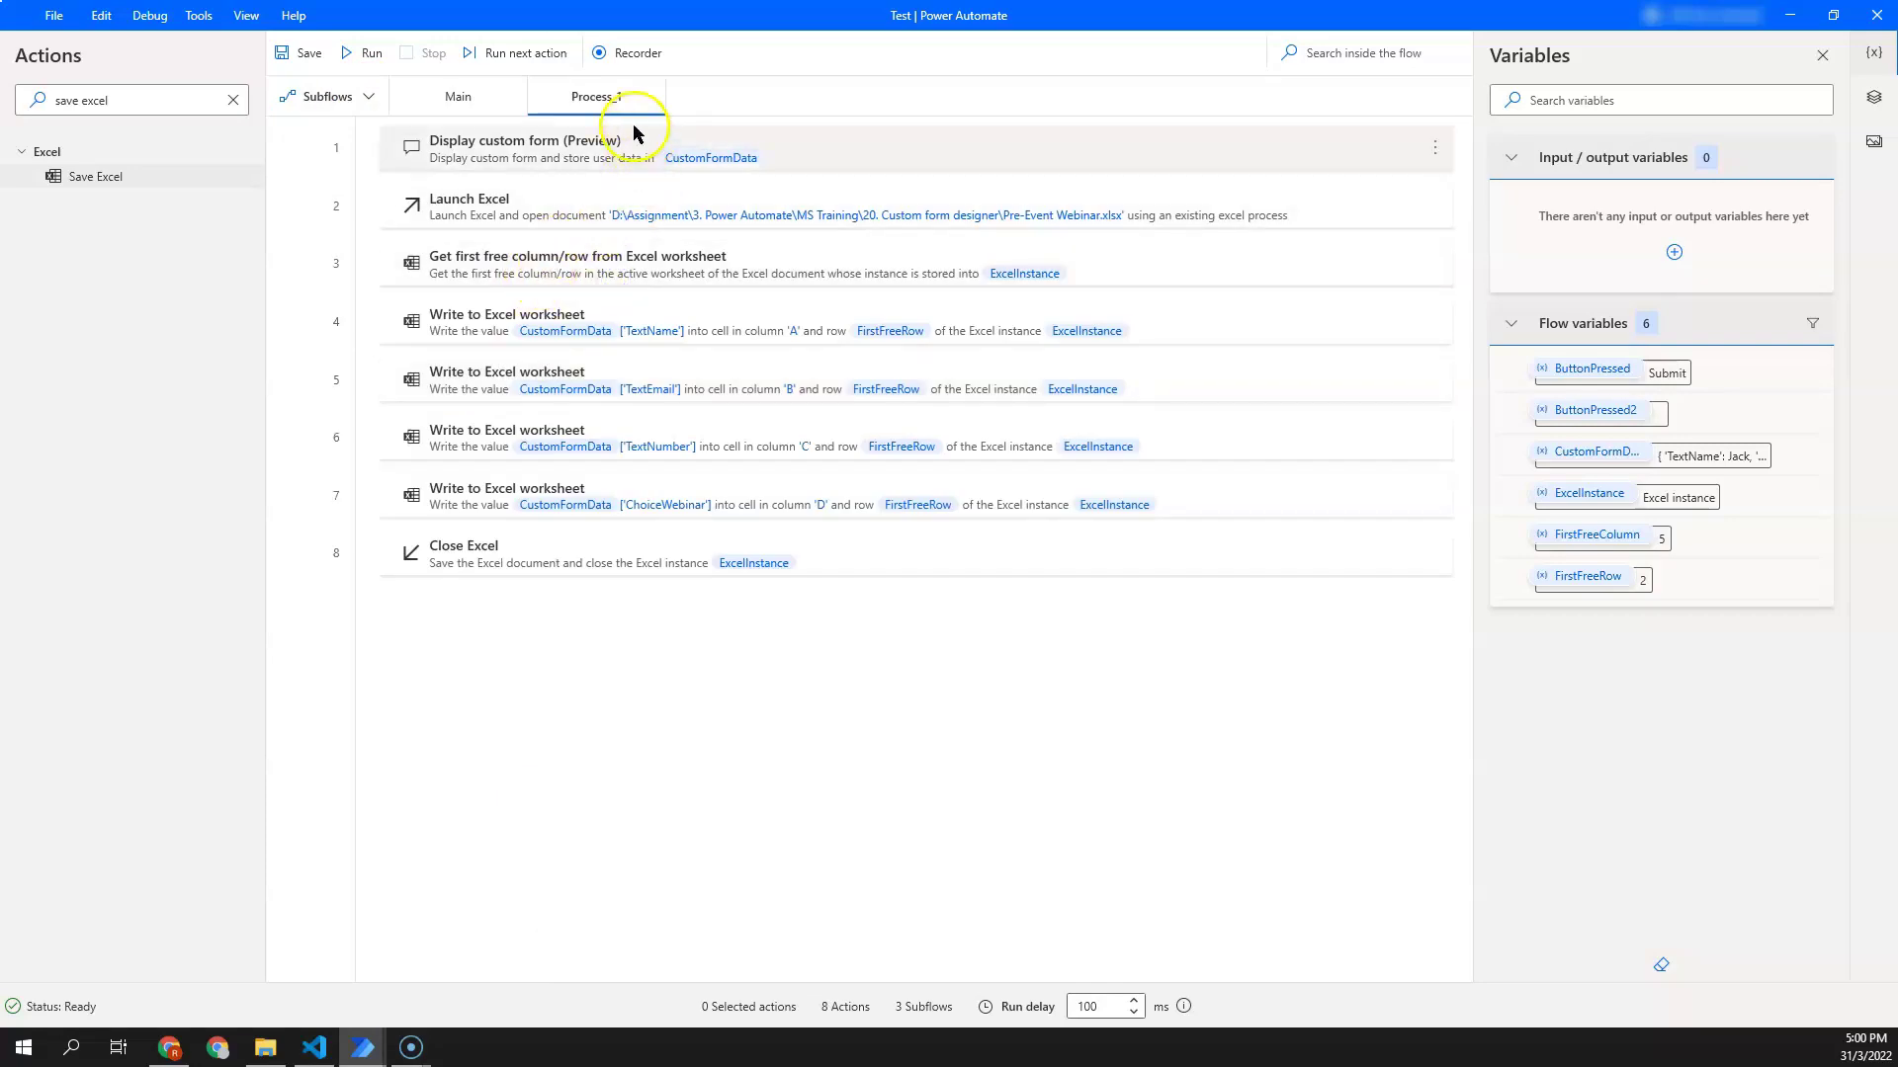
Step: Review the moved actions in Process_1, then go back to the Main flow
left_click(630, 150)
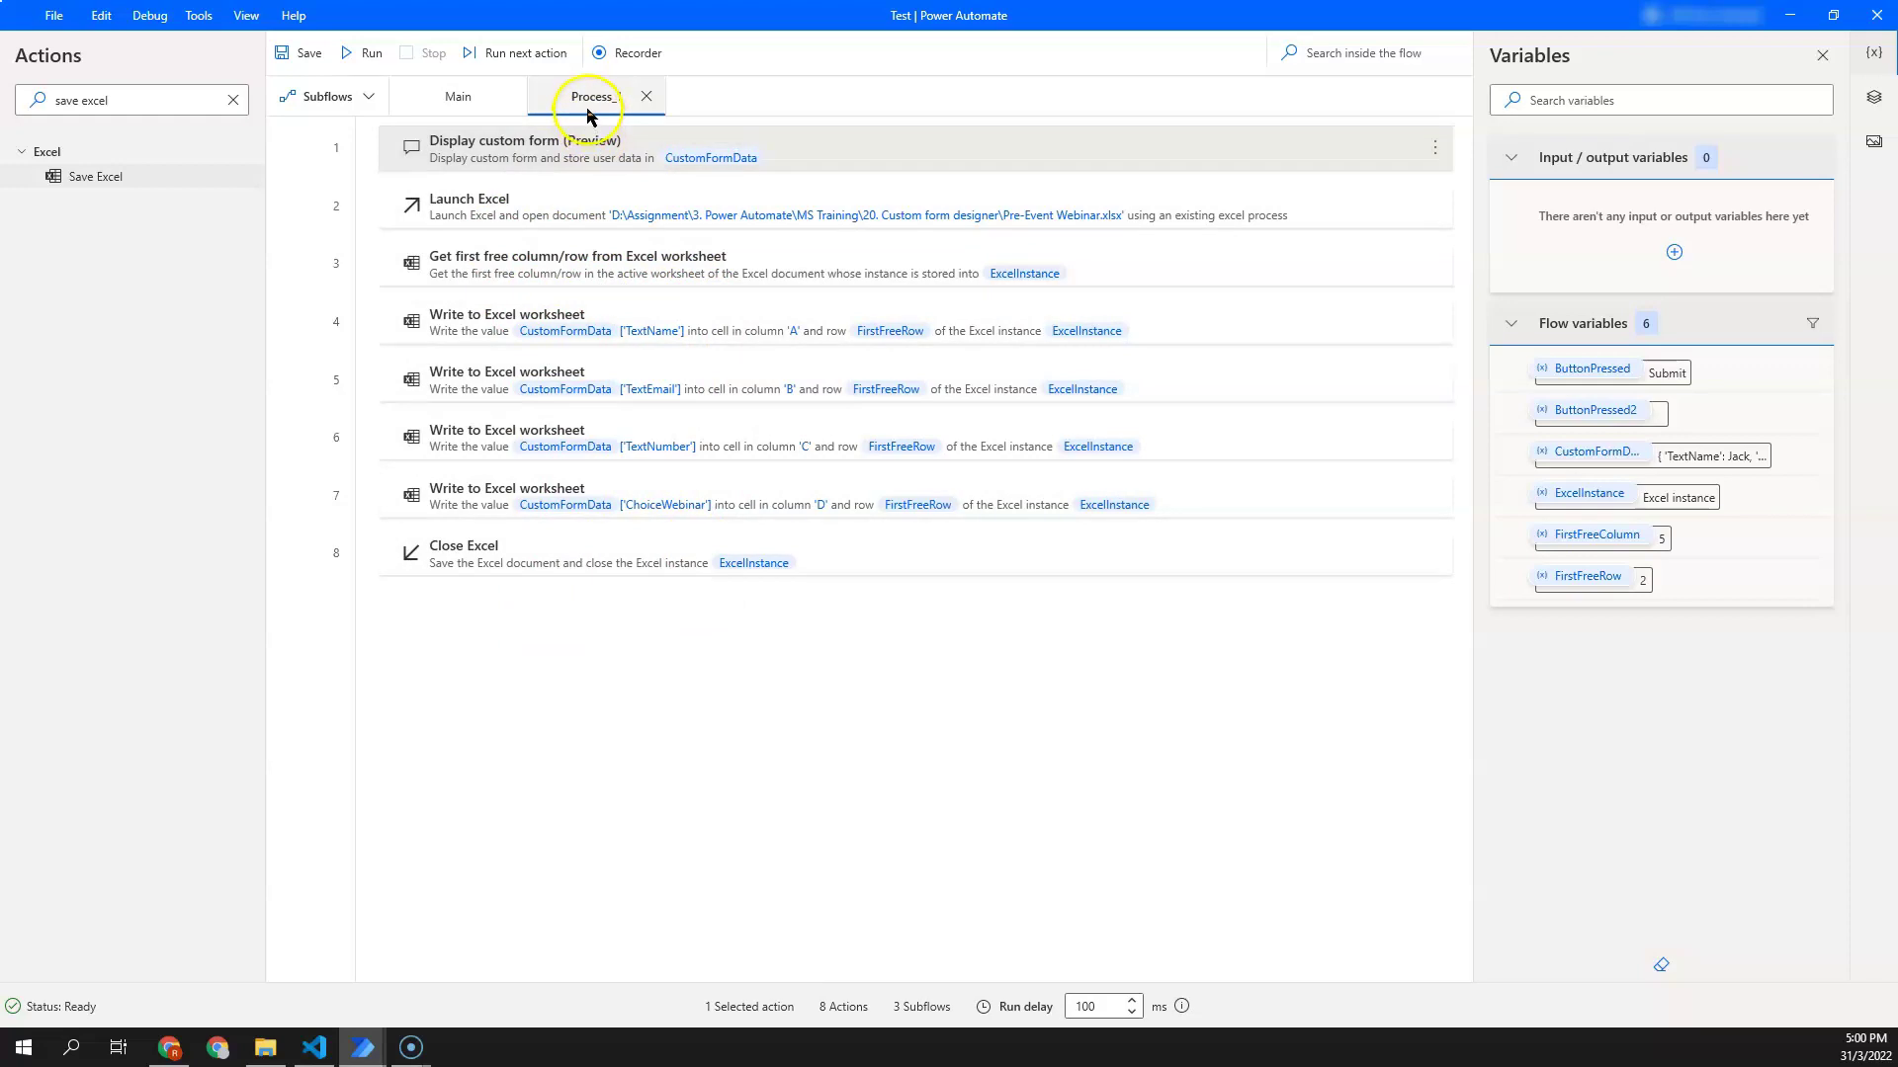
left_click(334, 96)
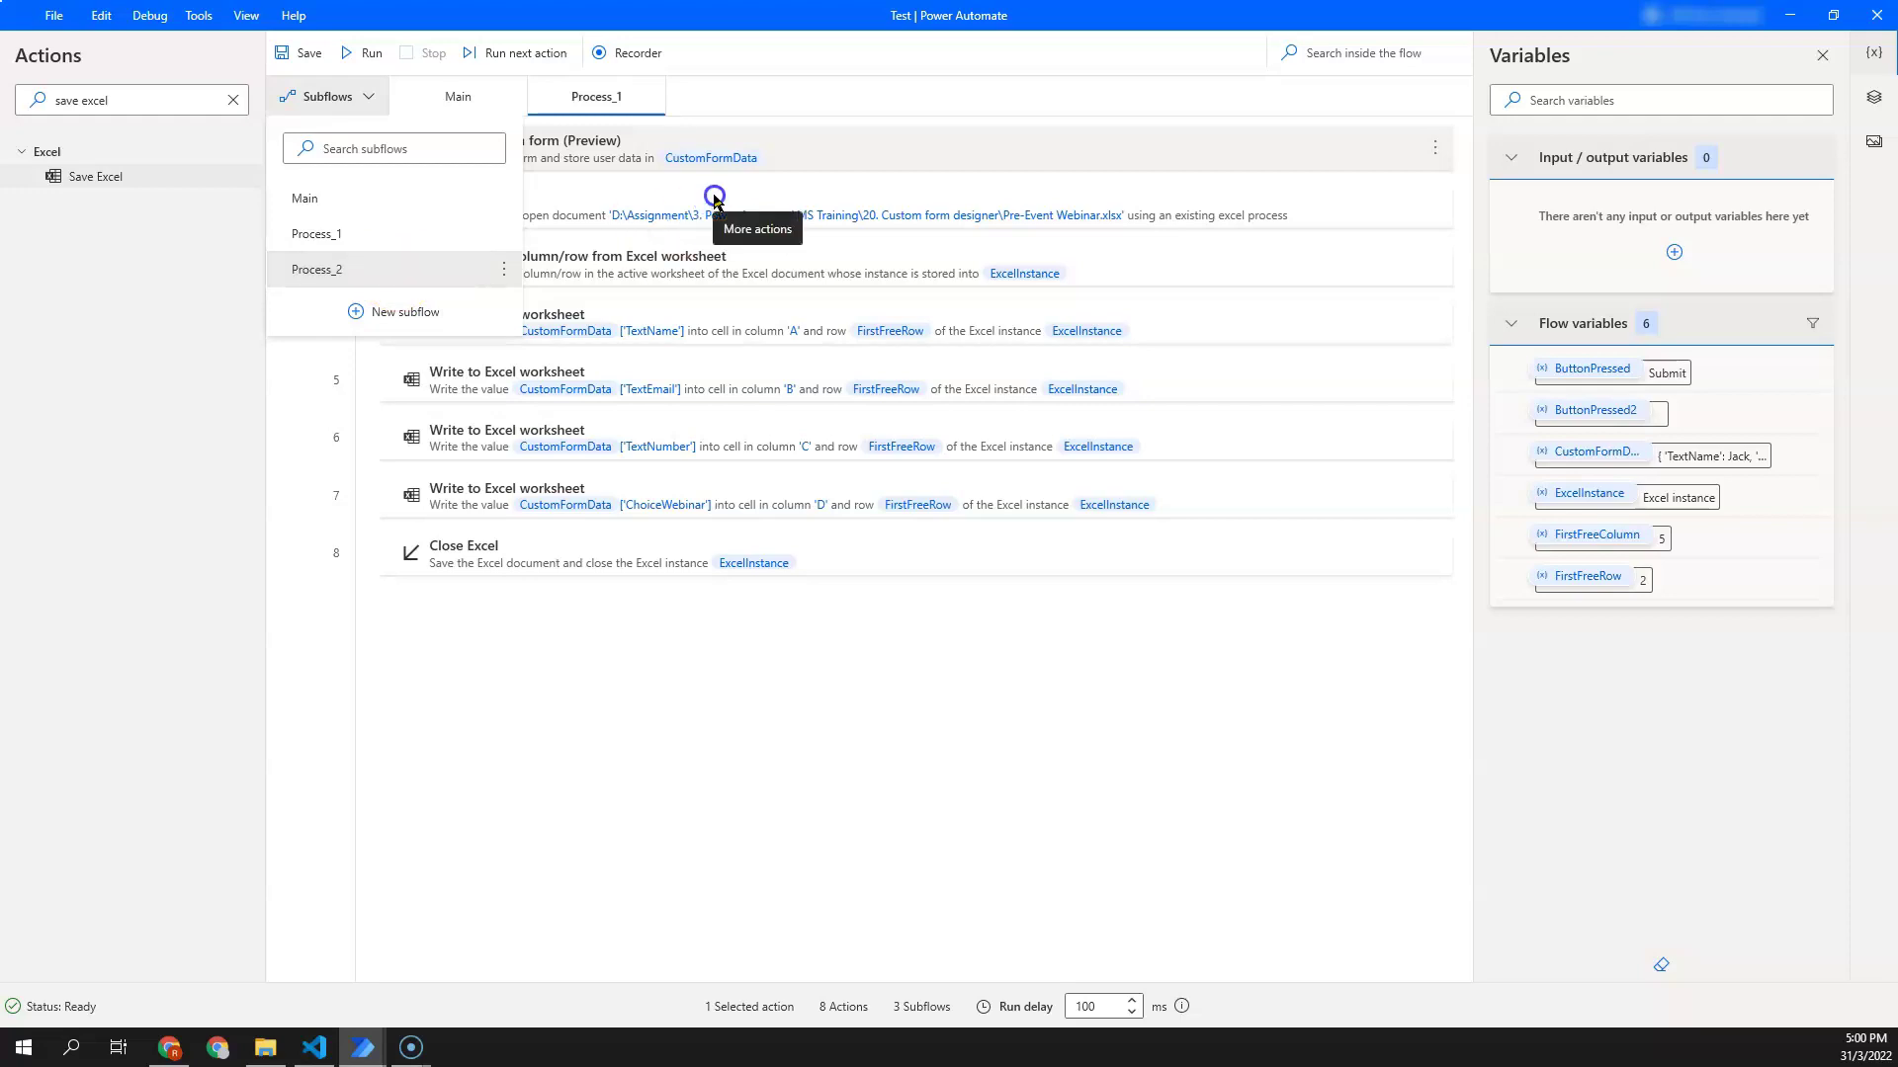
left_click(715, 198)
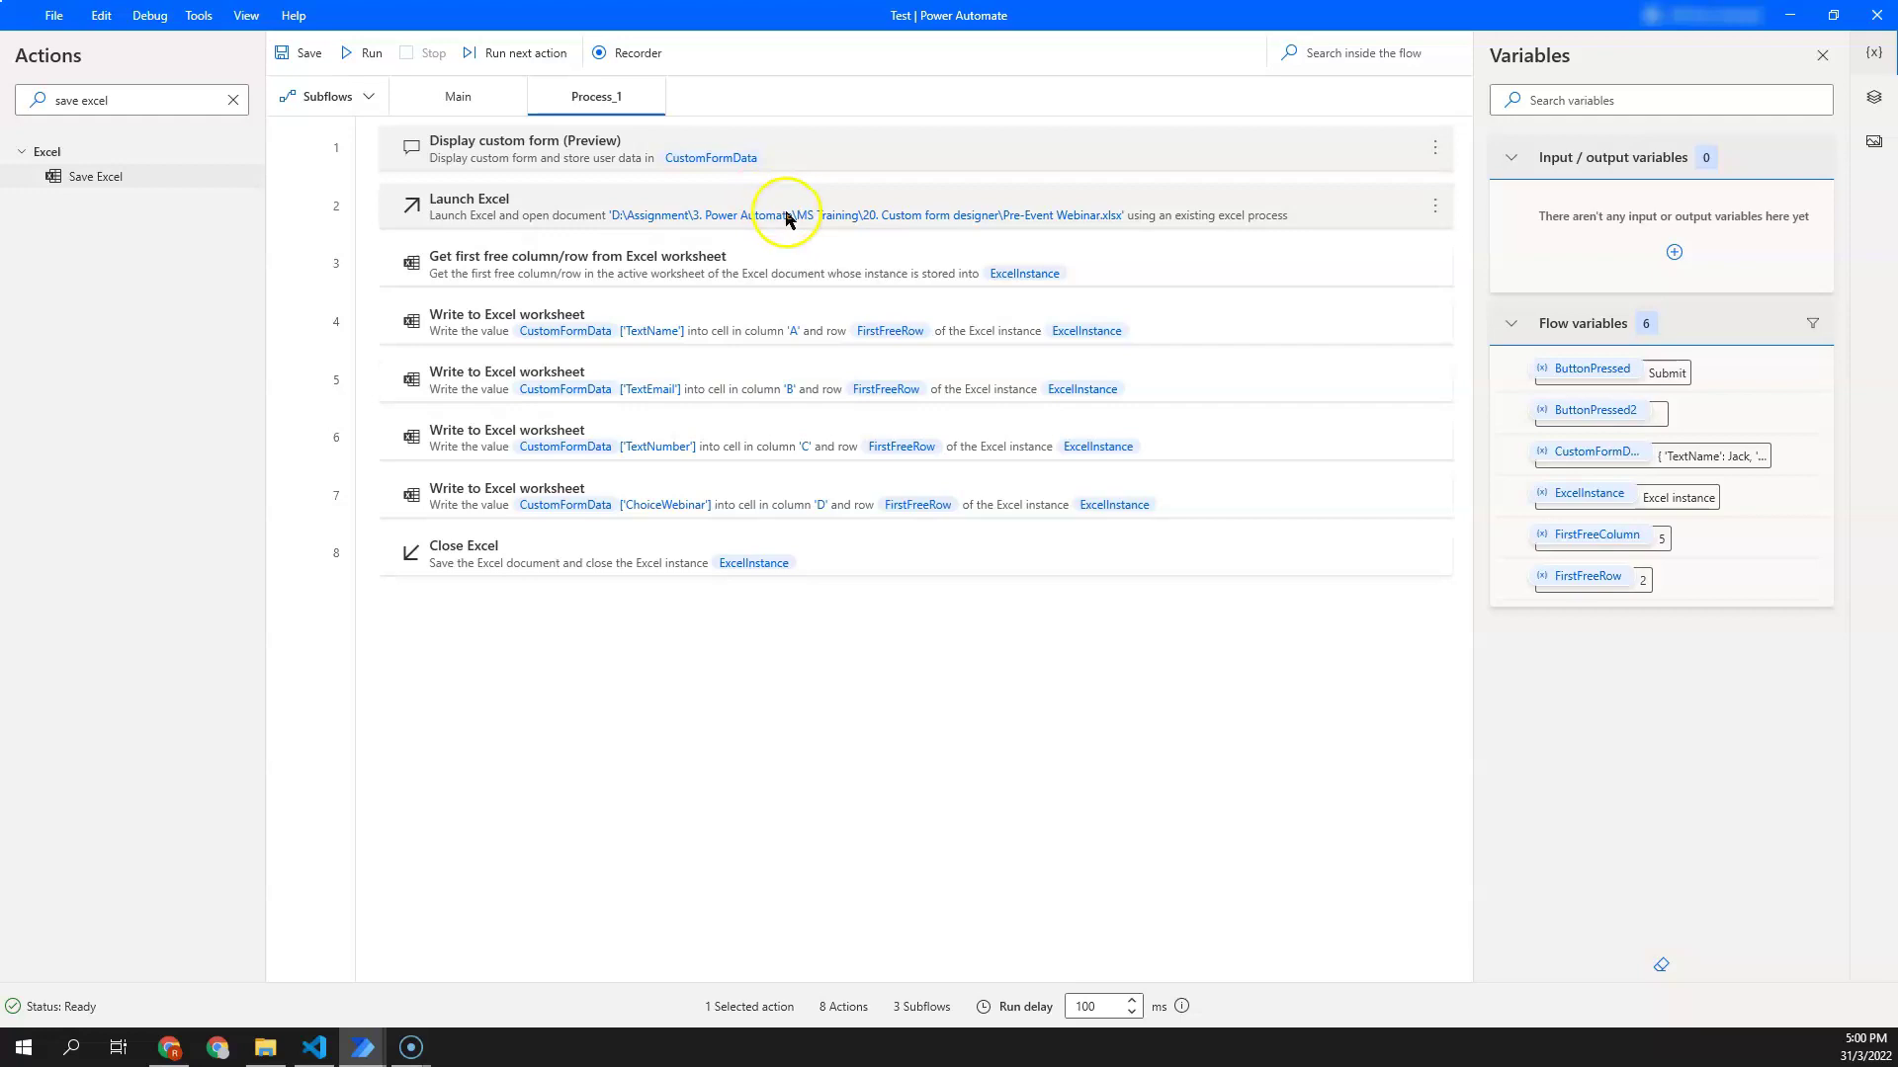
left_click(447, 98)
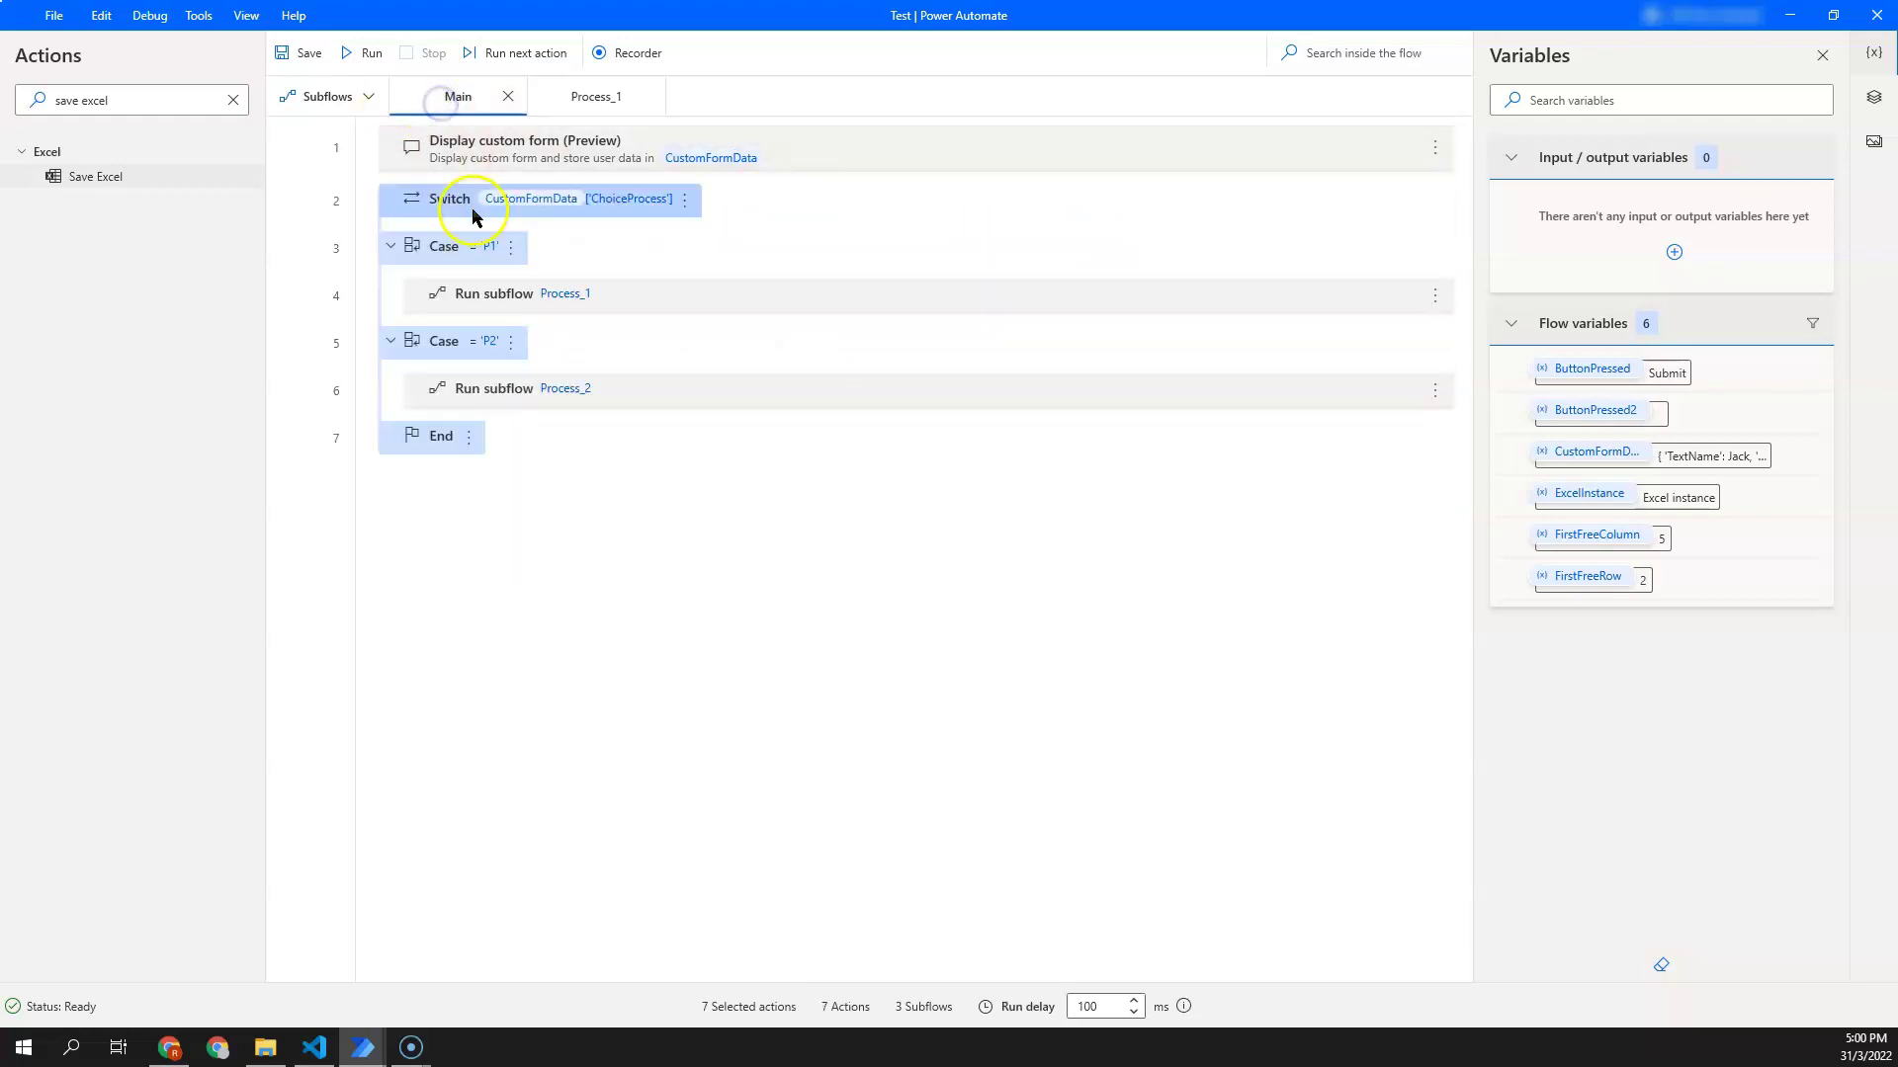
double_click(756, 162)
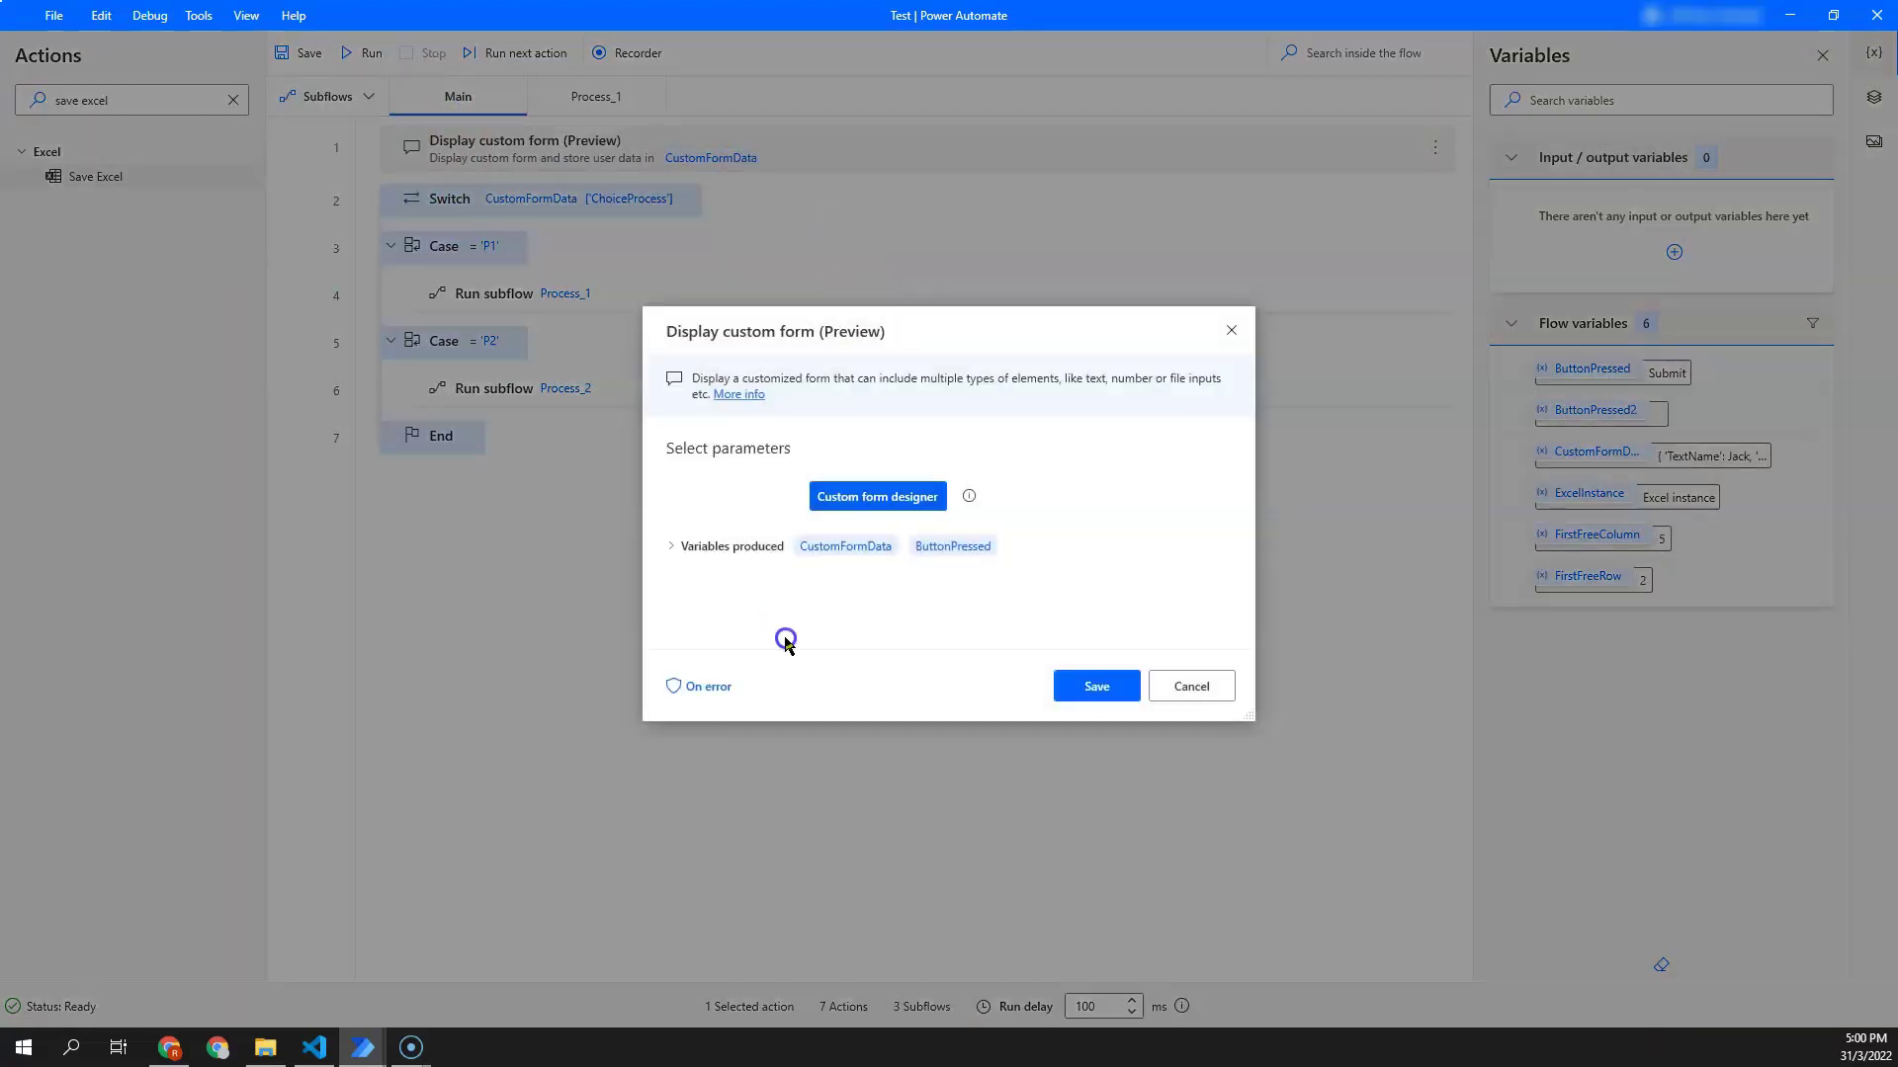
left_click(892, 512)
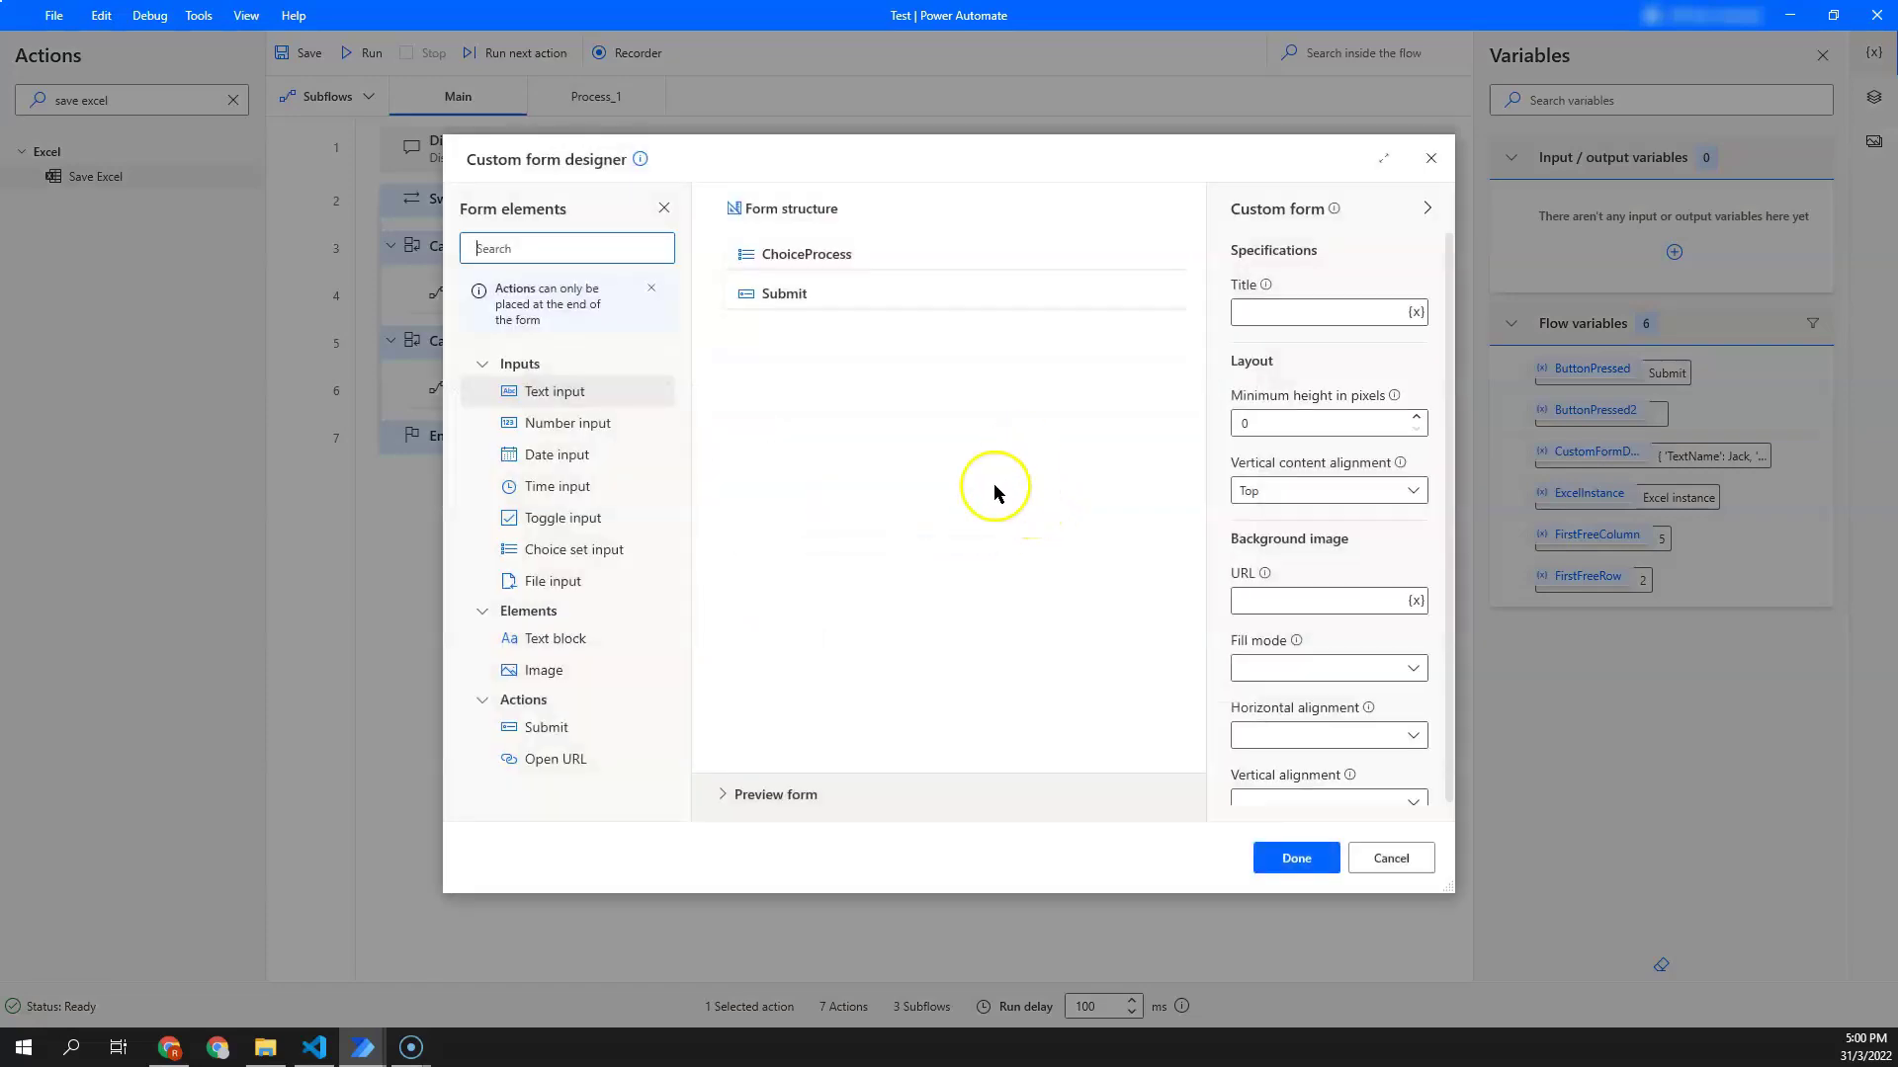
left_click(1026, 269)
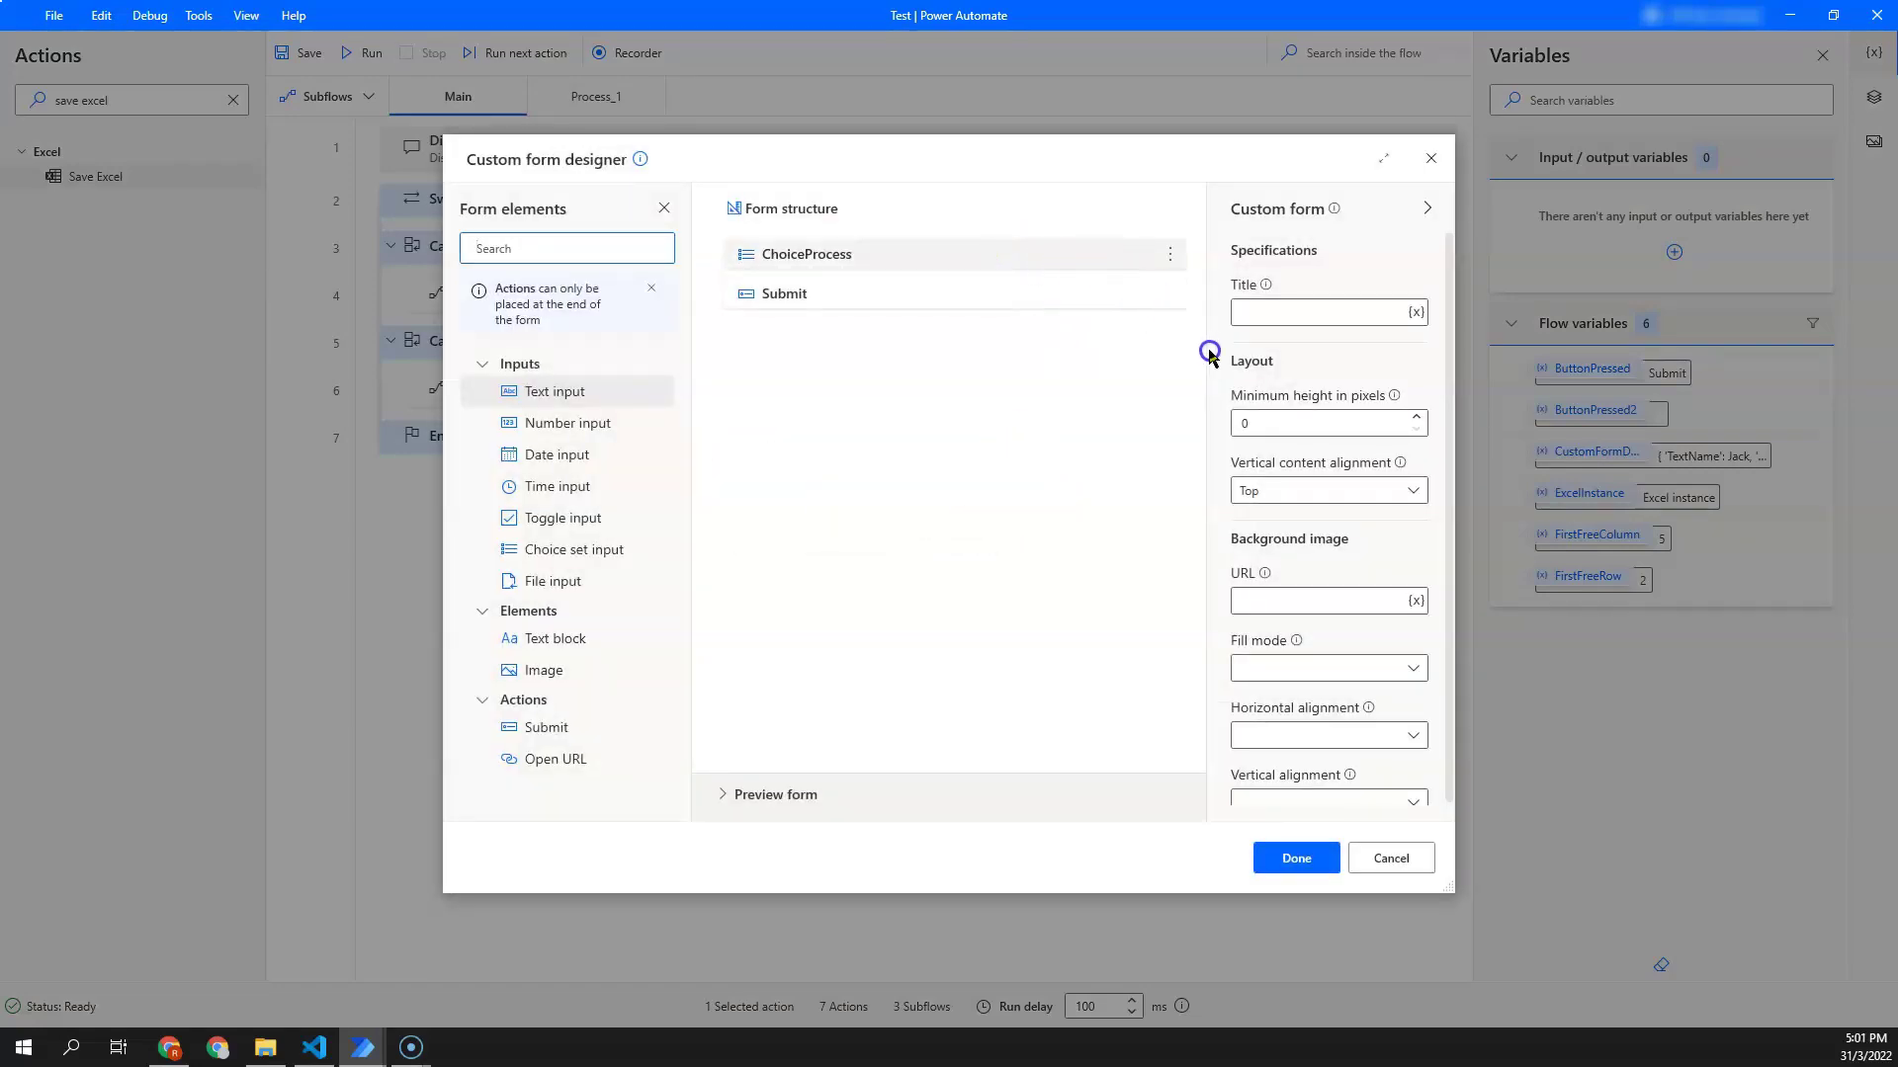
left_click(1306, 450)
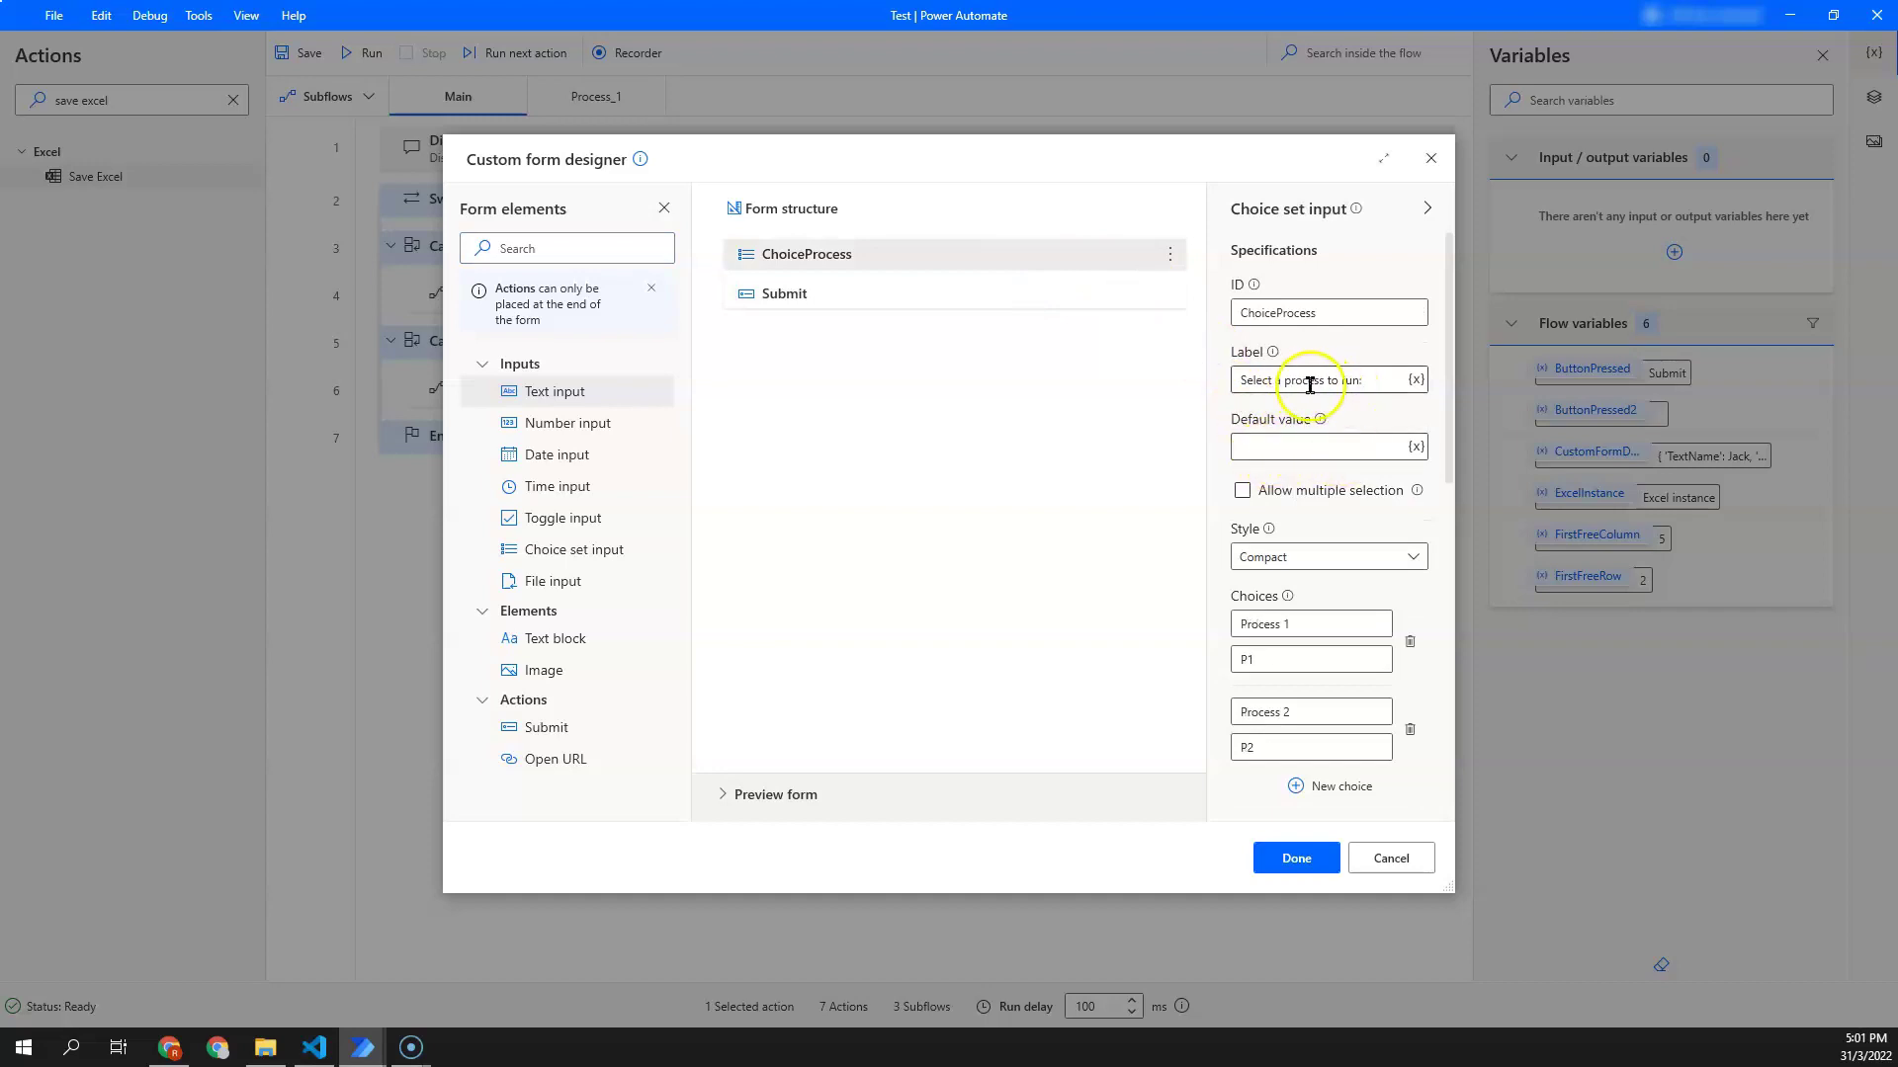
left_click(1382, 861)
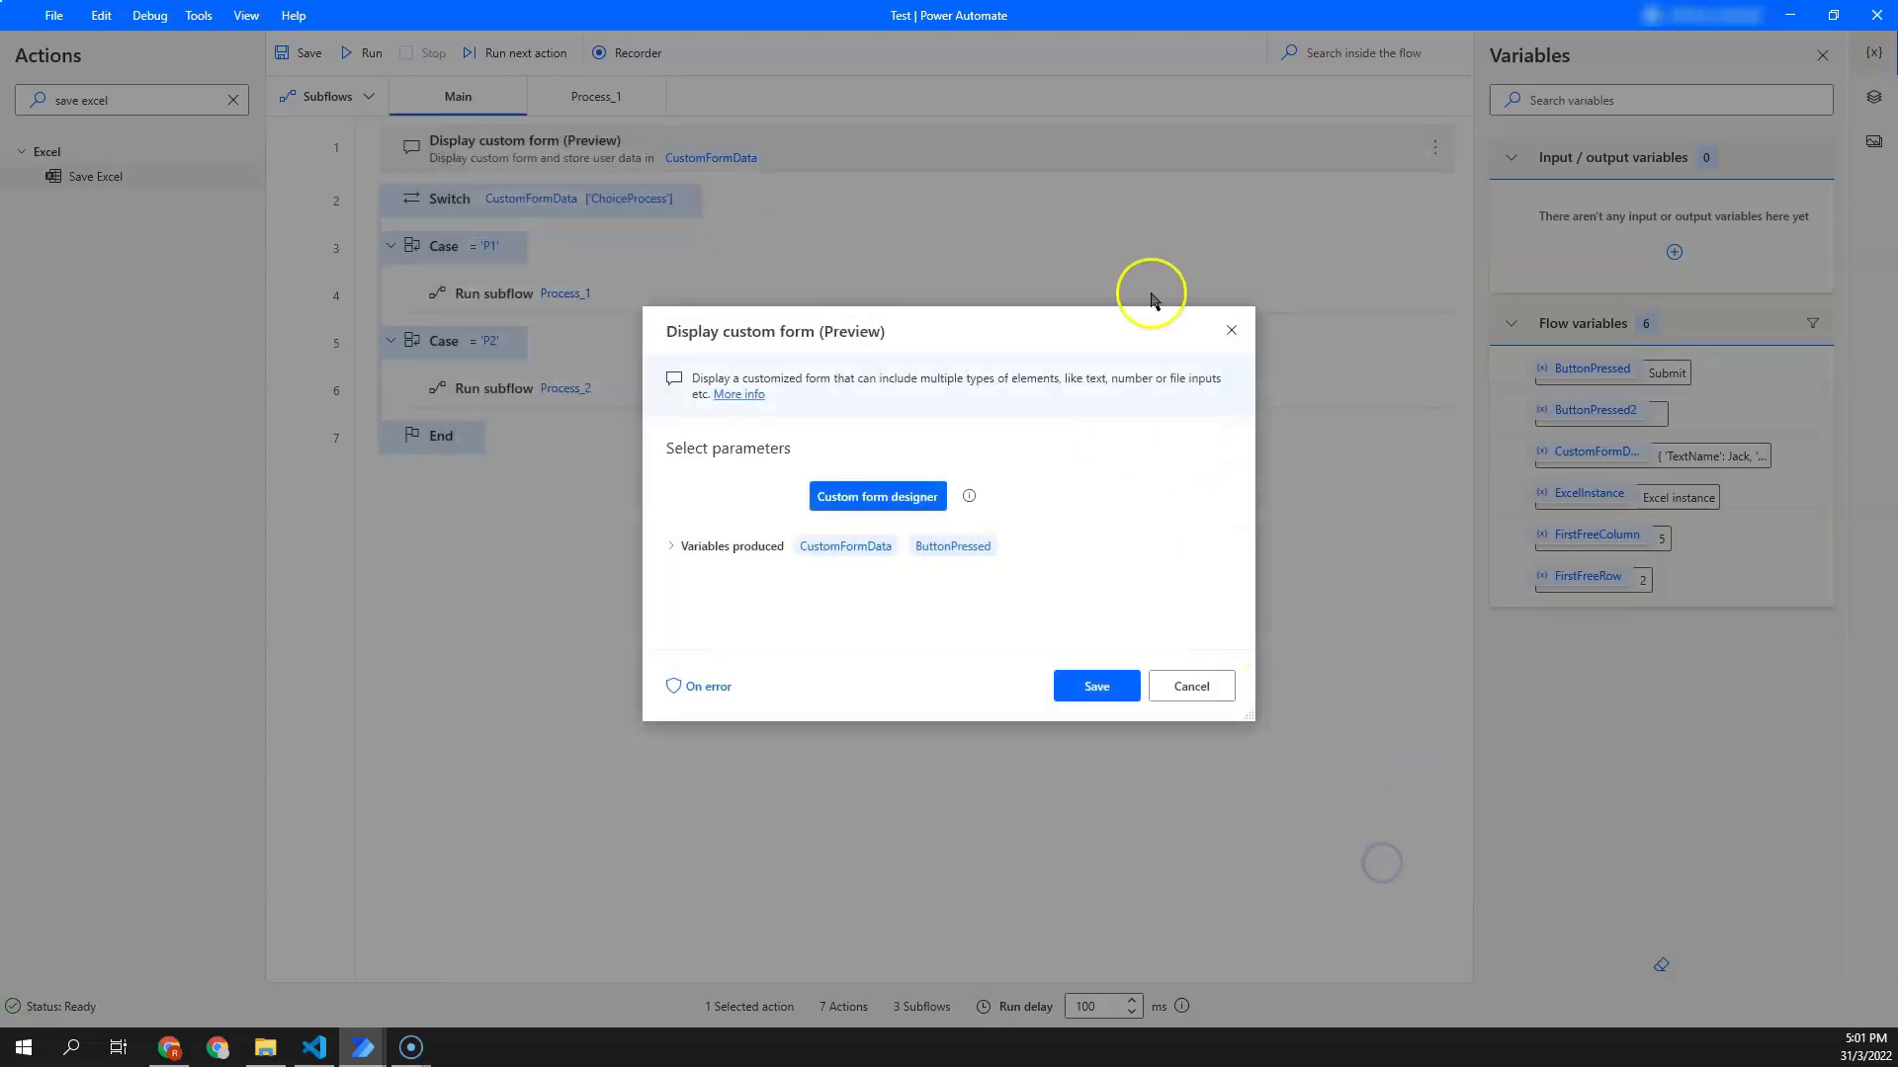
left_click(1232, 332)
left_click(534, 292)
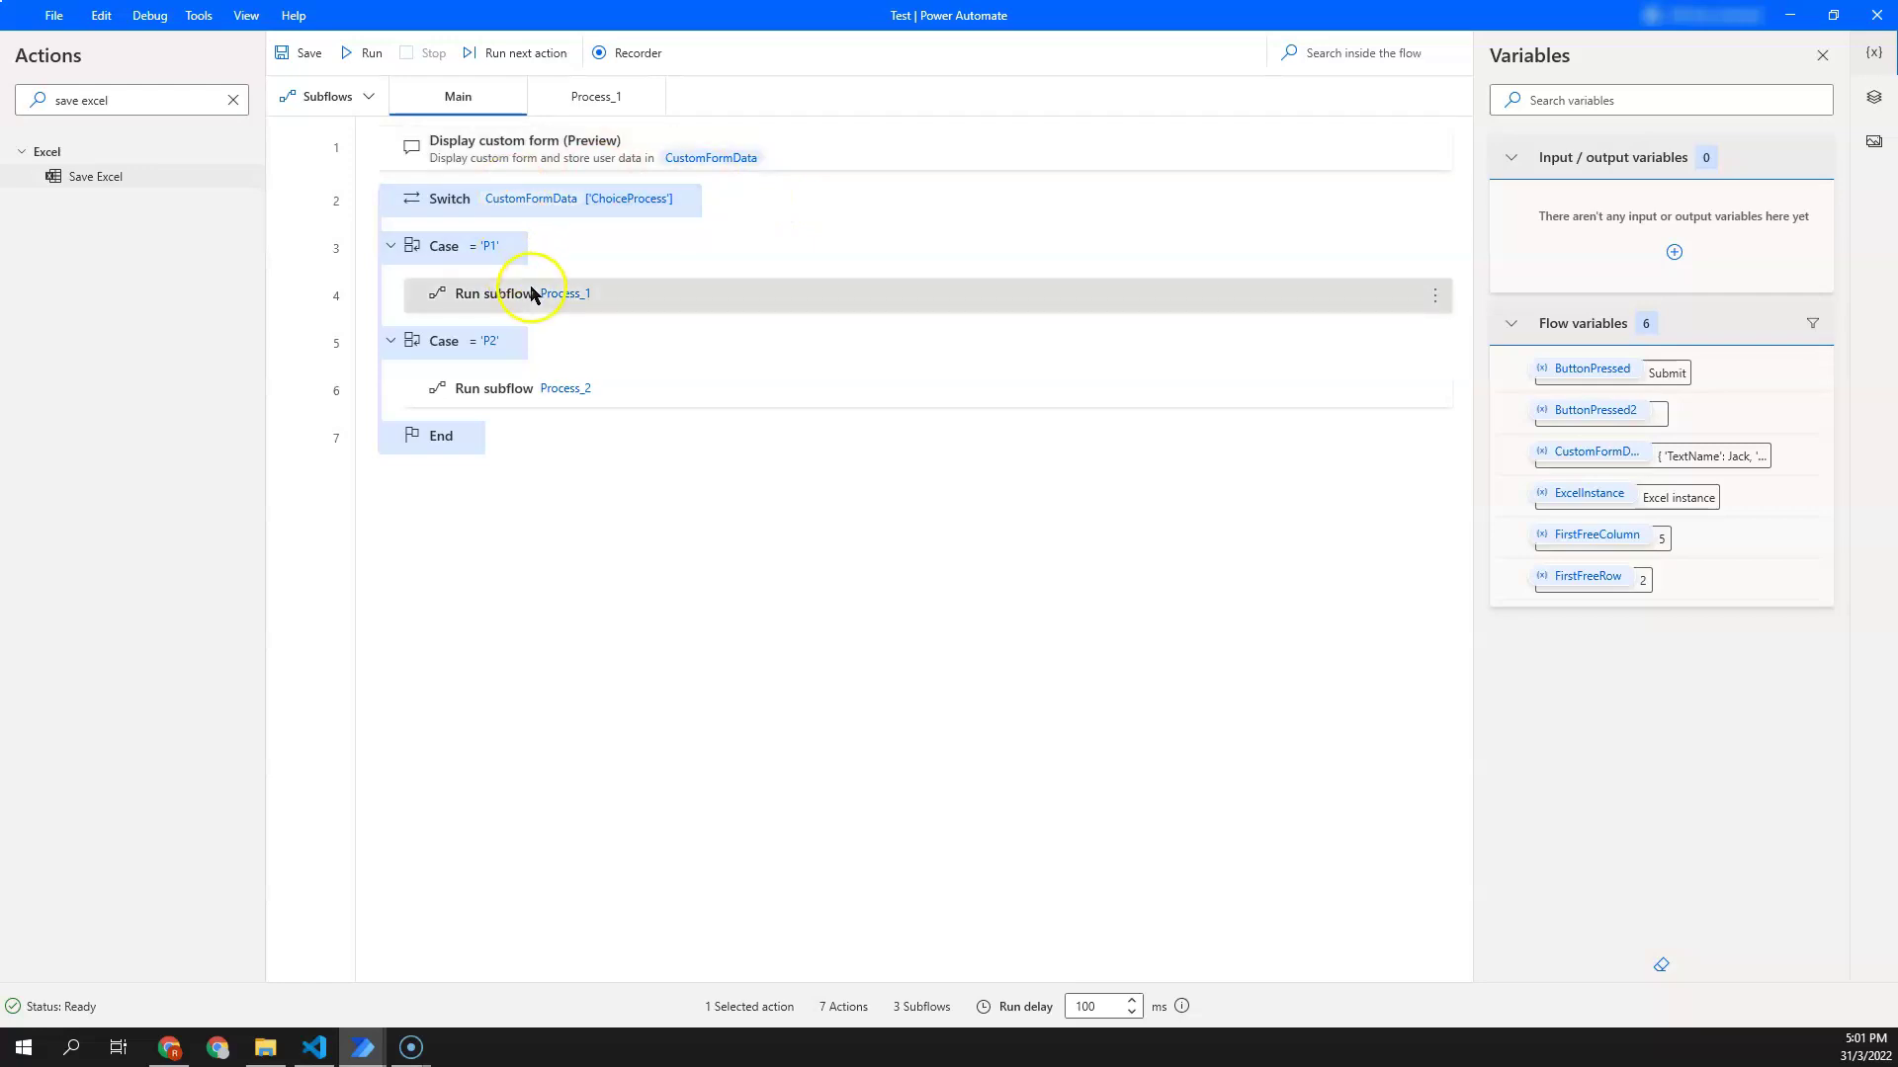
Step: Run the flow and submit the form with Process 2 chosen as the process to run
left_click(365, 53)
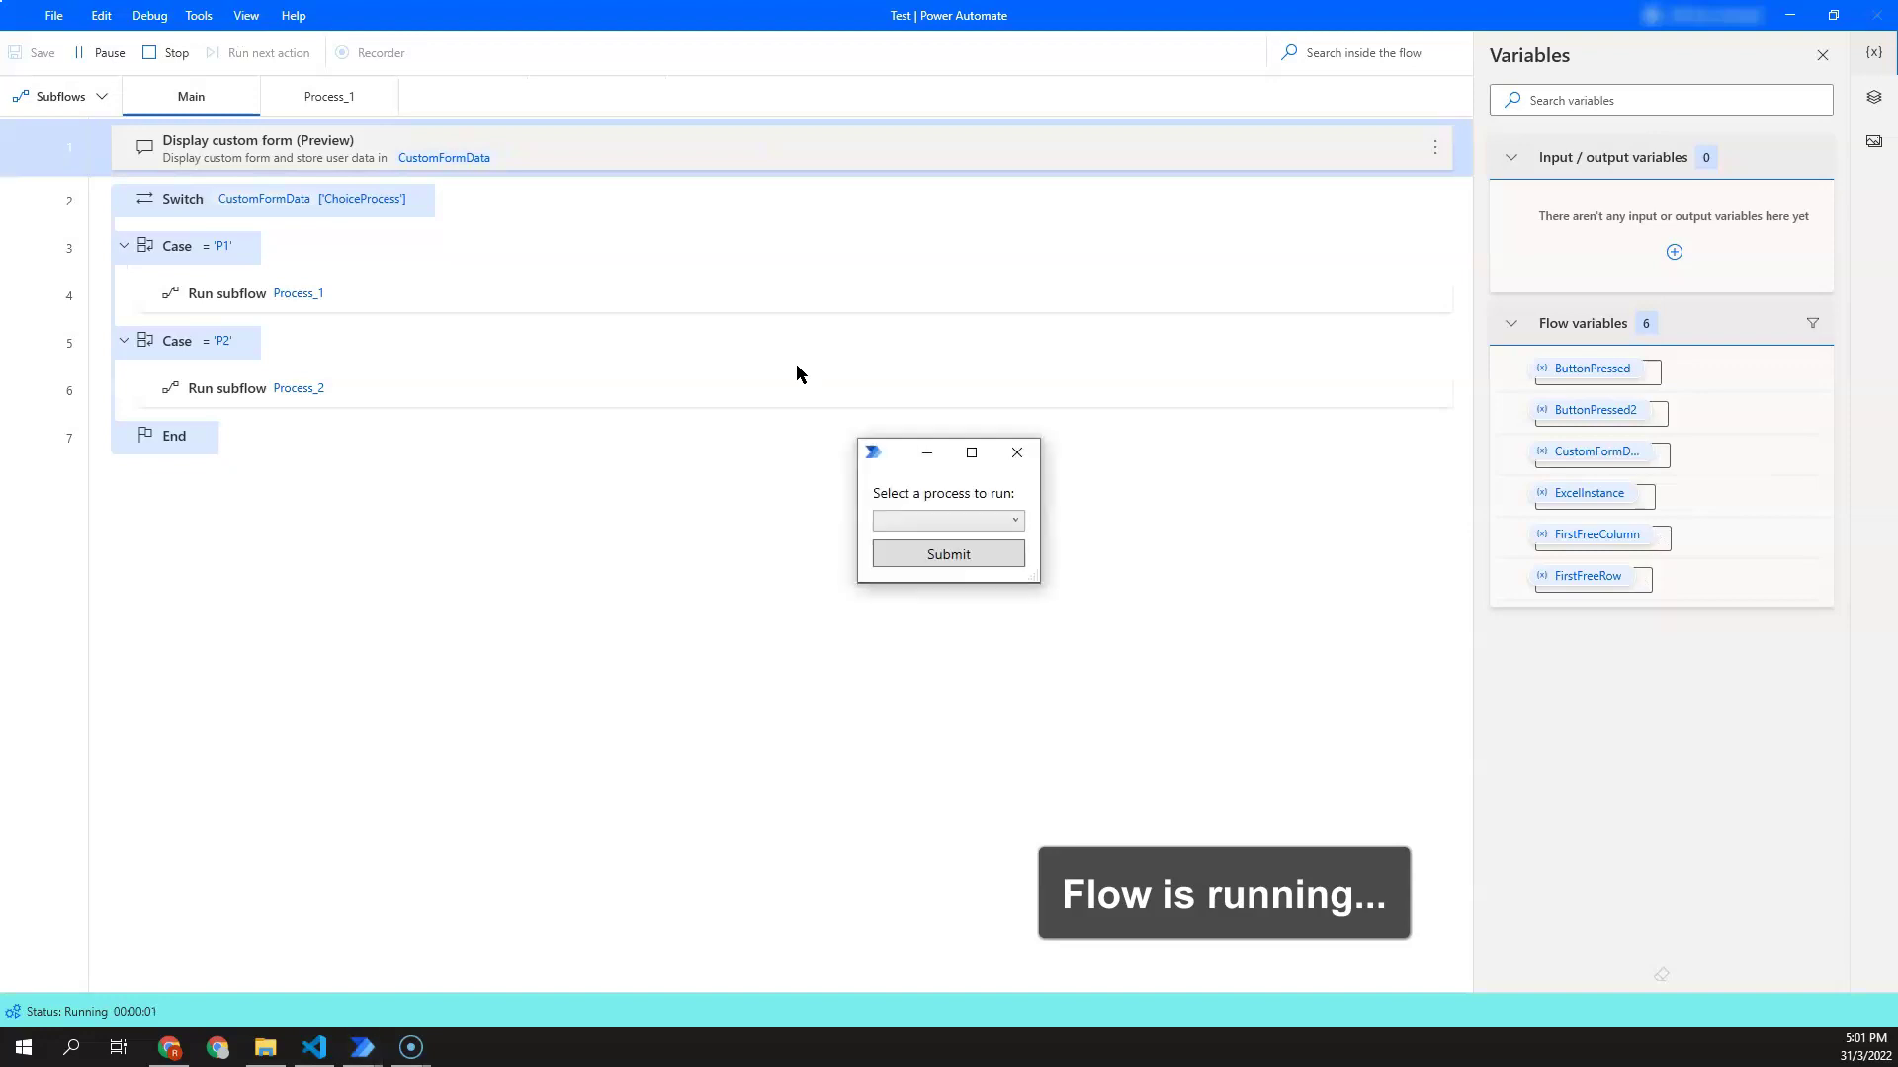
left_click(895, 522)
left_click(900, 543)
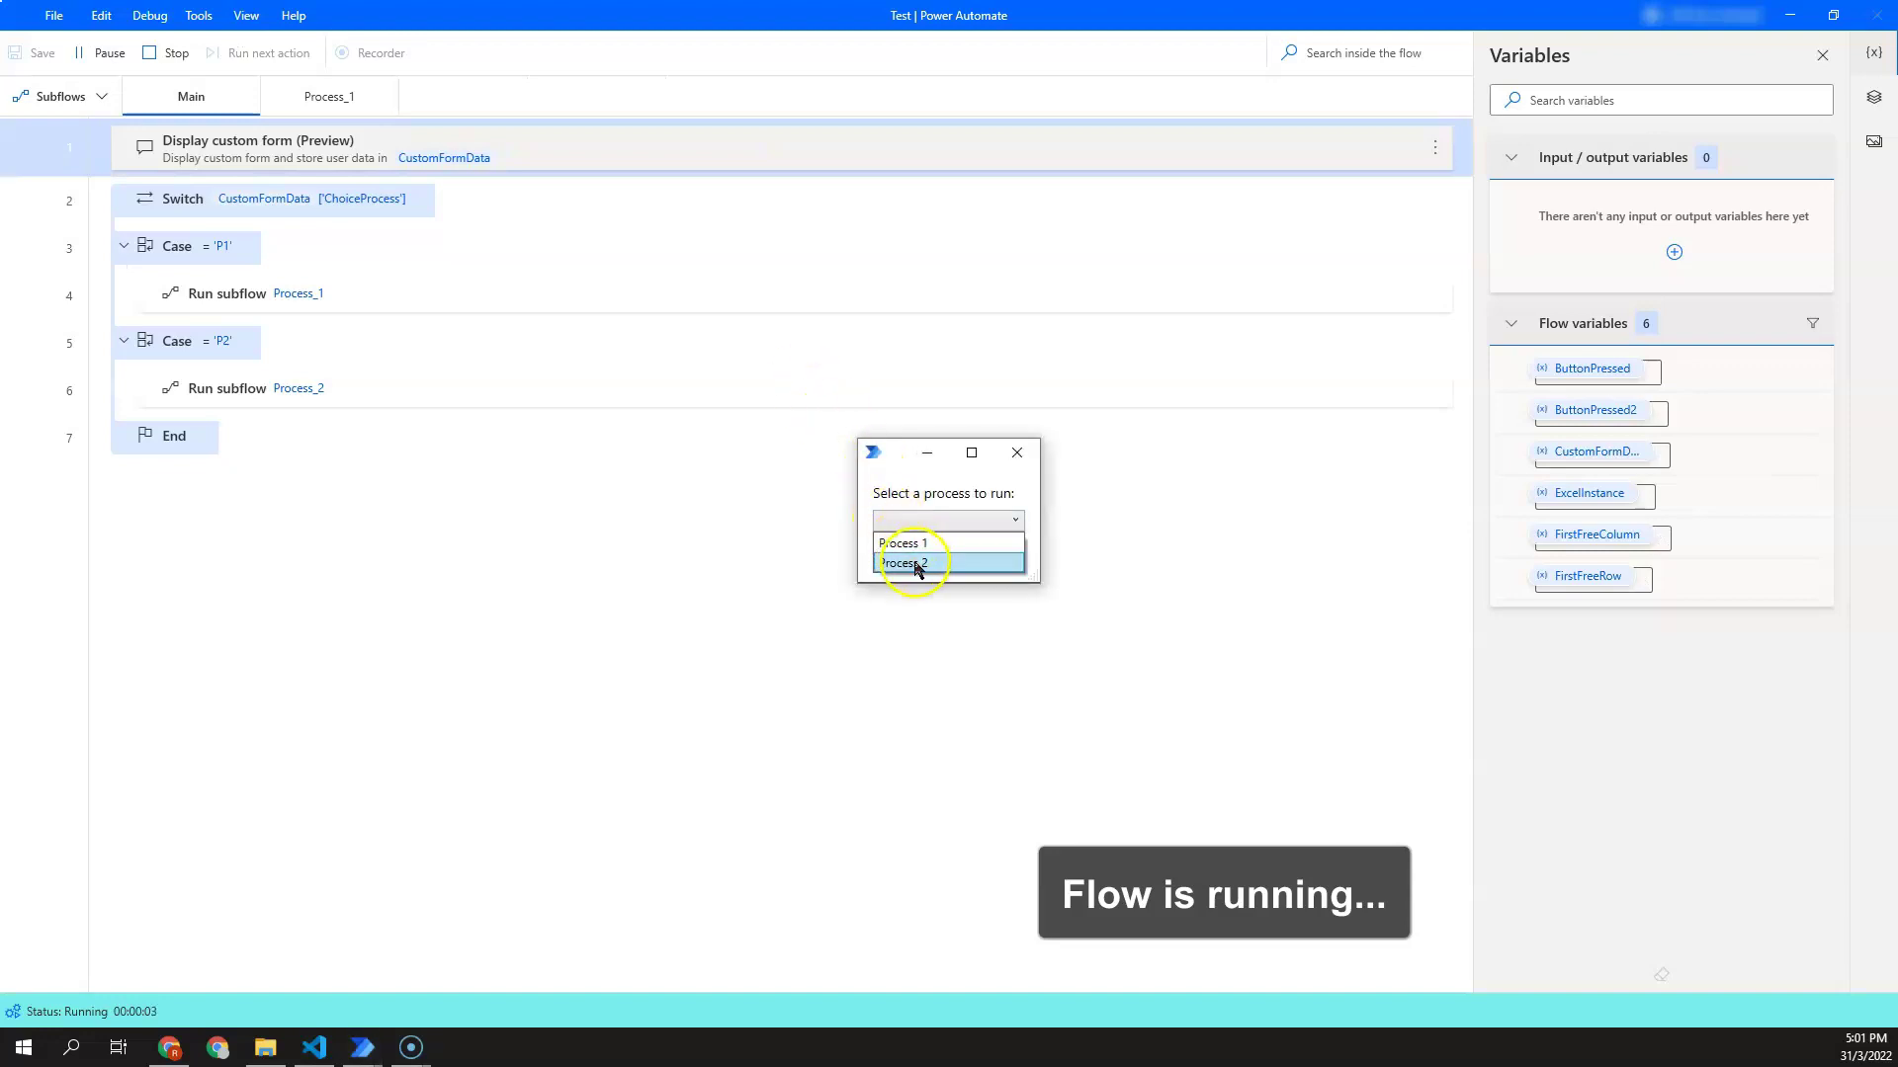
left_click(913, 559)
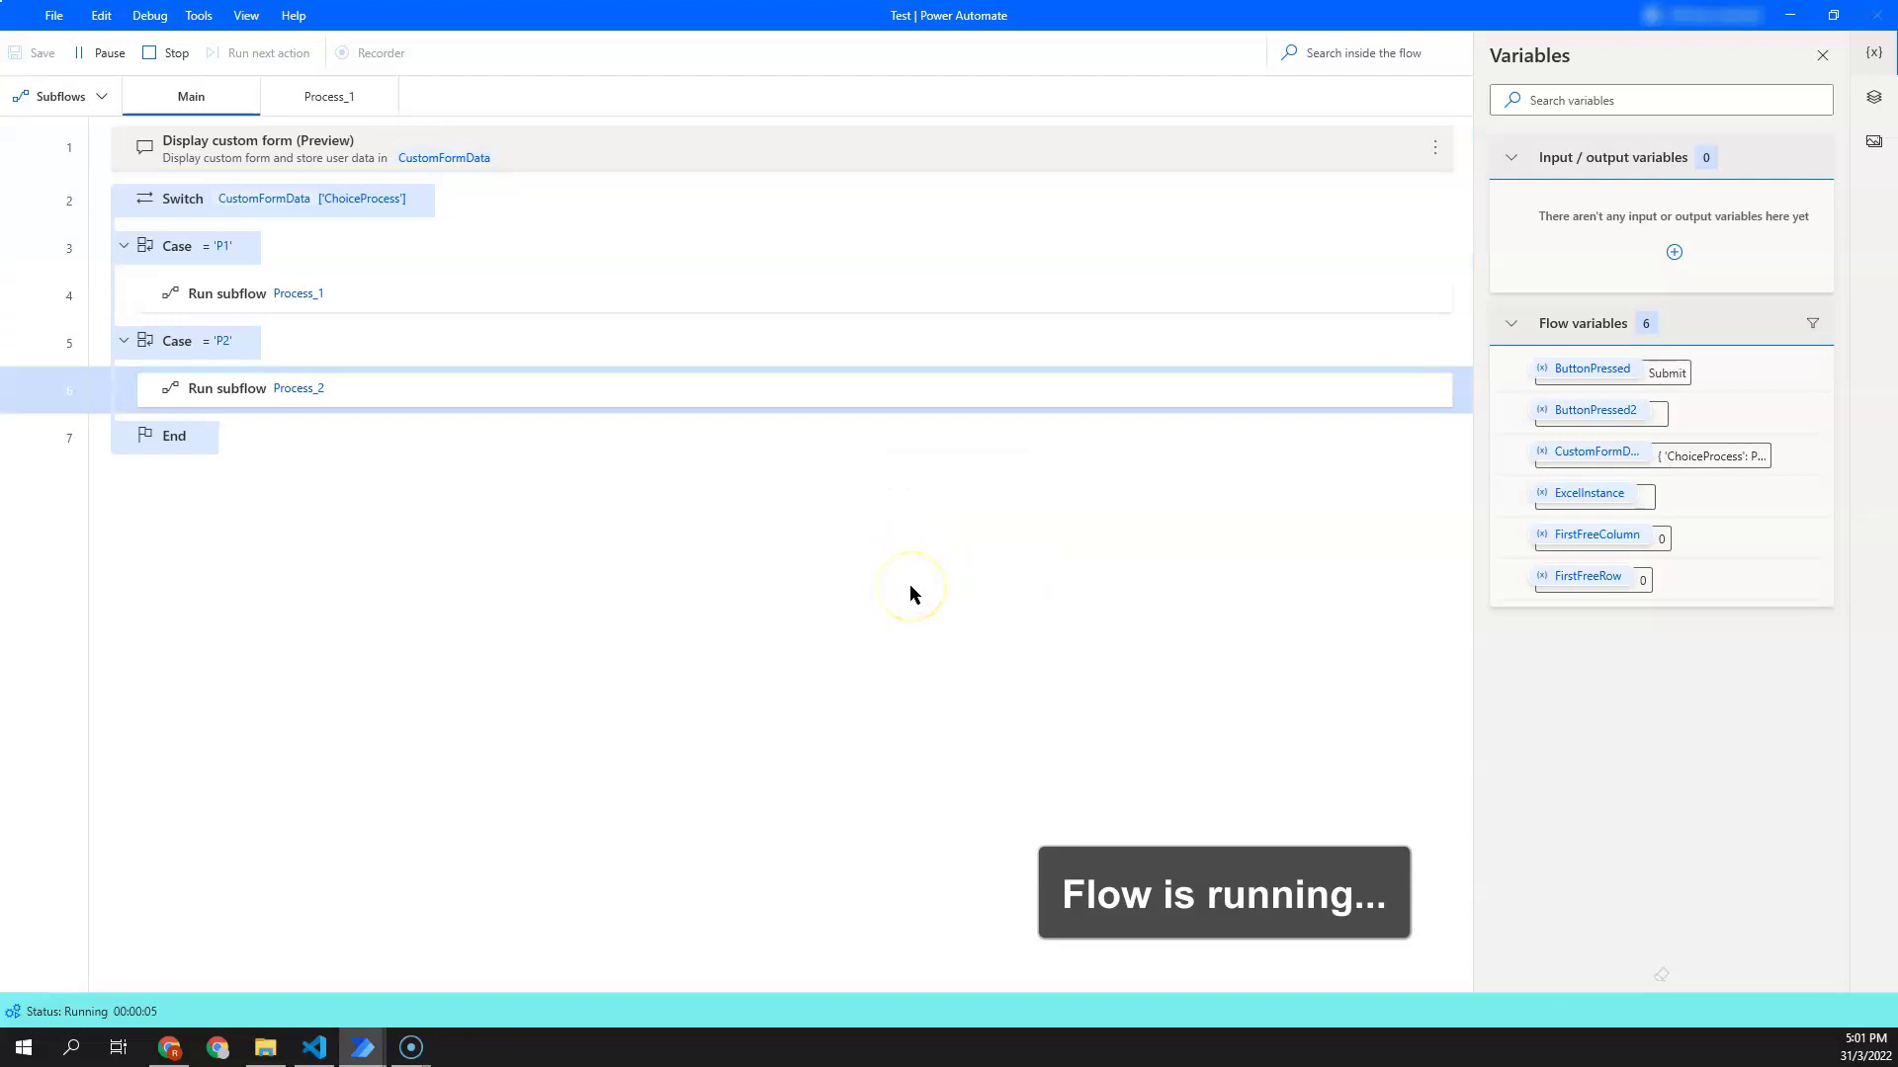